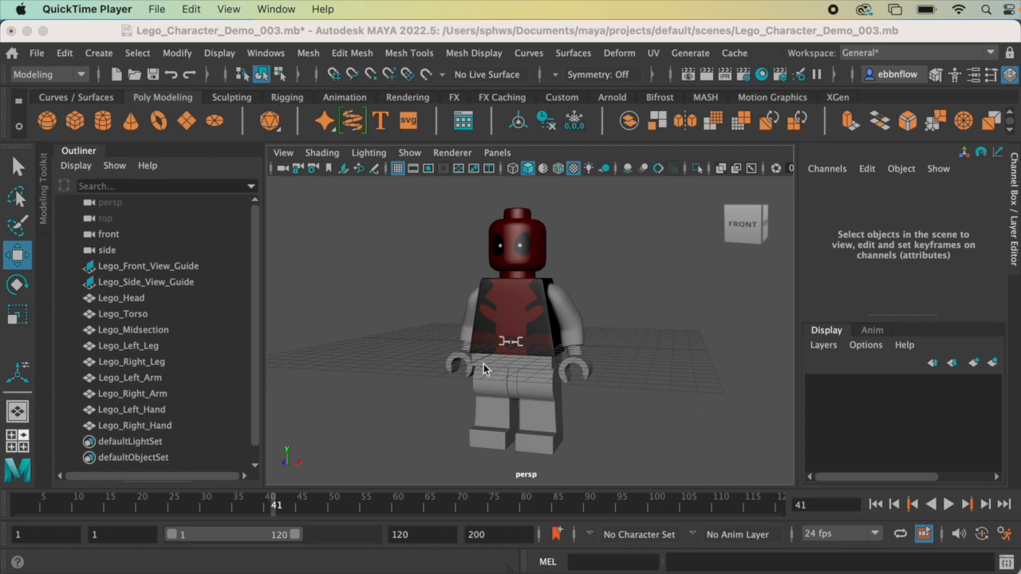
Step: Assign the existing numbered UV checker material to the Lego_Midsection mesh
middle_click_drag(510, 362, 559, 359, "alt")
left_click_drag(559, 359, 532, 337, "alt")
scroll(552, 354, "up", 3)
left_click(536, 359)
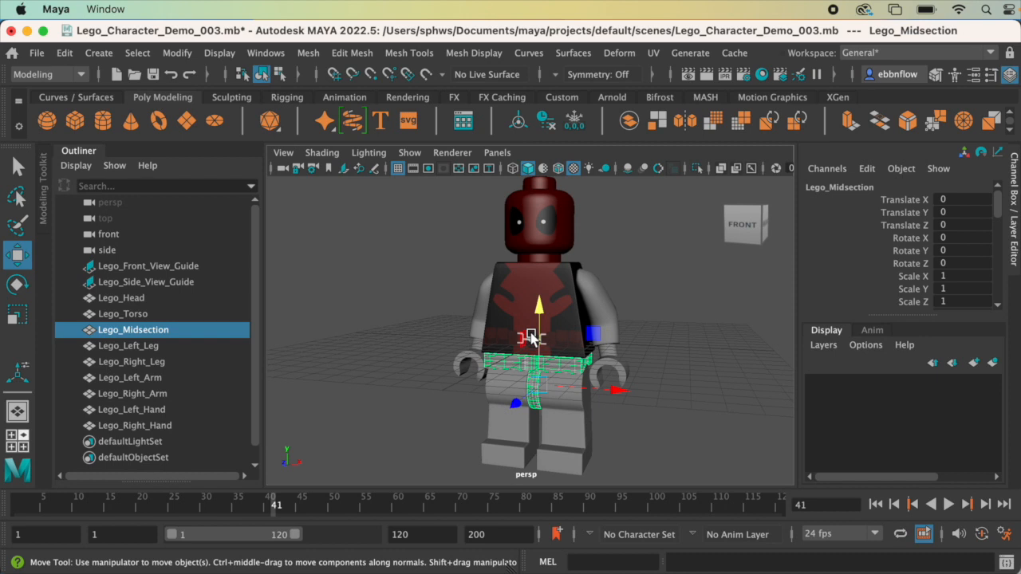
left_click_drag(522, 359, 533, 333, "alt")
scroll(533, 332, "up", 2)
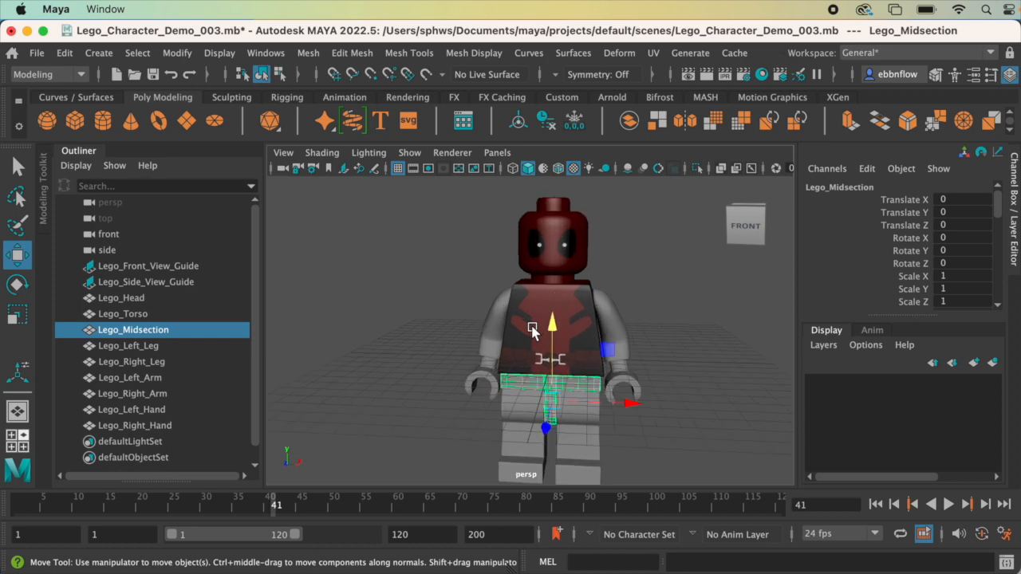
scroll(543, 388, "down", 2)
left_click_drag(532, 347, 523, 342, "alt")
scroll(525, 345, "up", 3)
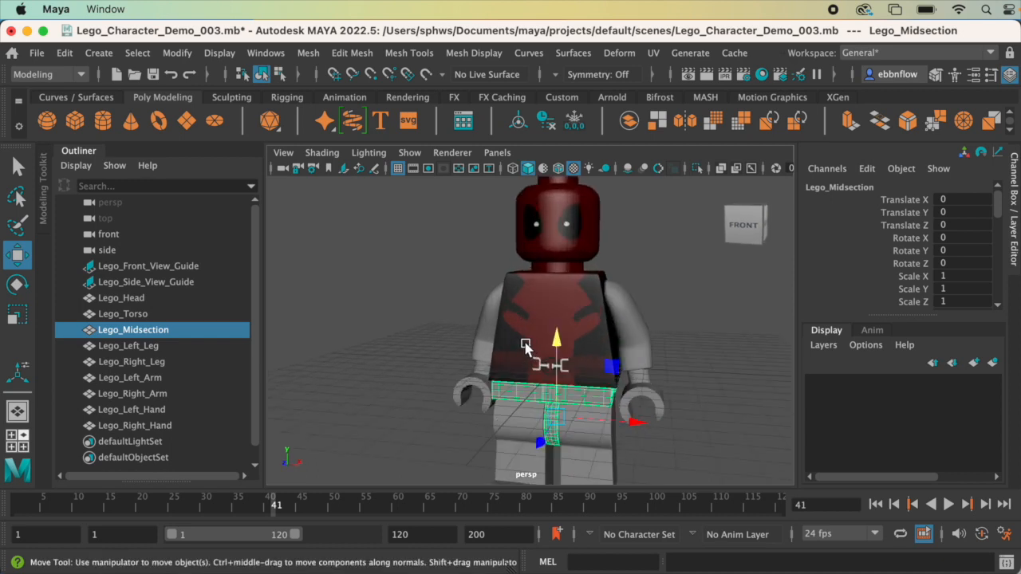
left_click_drag(552, 407, 528, 340, "alt")
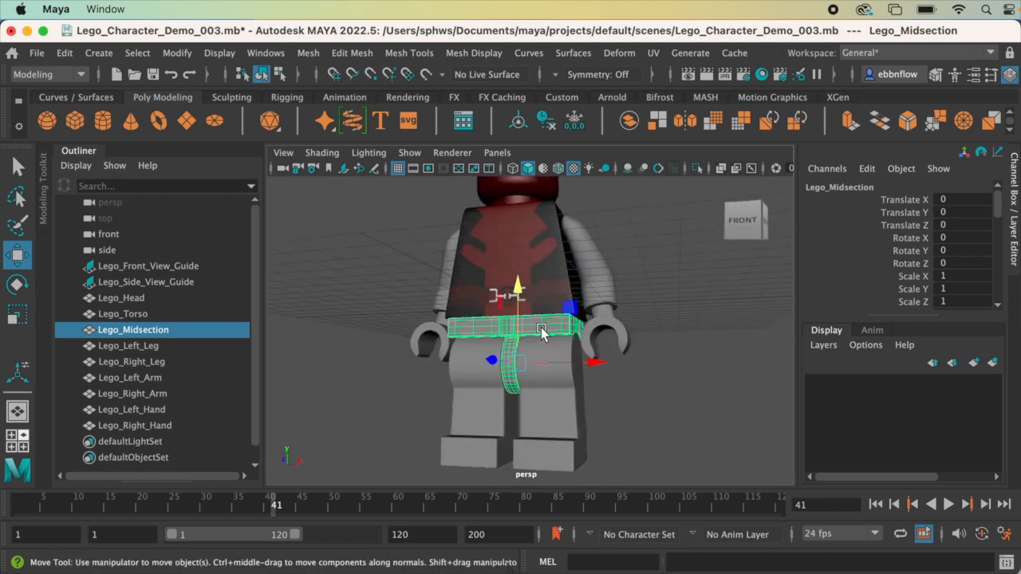
right_click(543, 339)
mouse_move(547, 529)
mouse_move(550, 549)
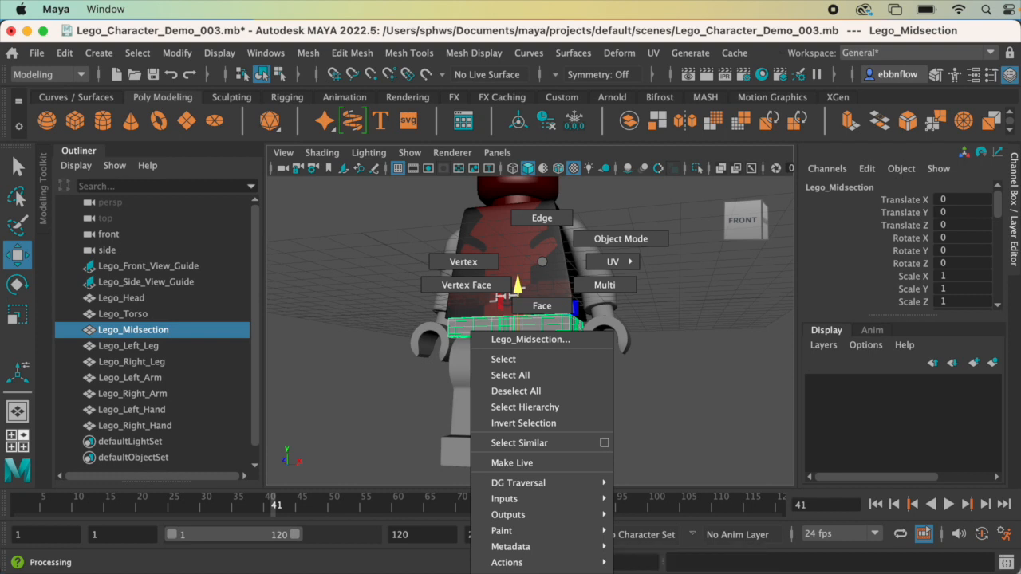
left_click(630, 573)
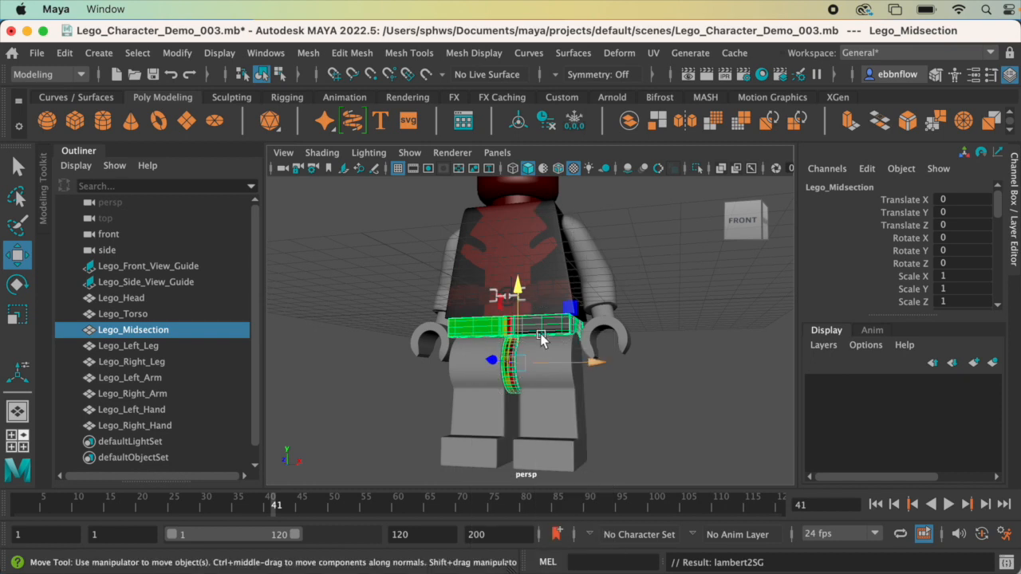
Step: Open the UV Editor and place its window beside the front of the character
left_click_drag(476, 288, 491, 279, "alt")
mouse_move(491, 278)
middle_mouse_down("alt")
mouse_move(433, 280)
mouse_move(413, 264)
mouse_move(486, 282)
middle_mouse_up("alt")
scroll(413, 264, "up", 3)
left_click_drag(528, 299, 532, 303, "alt")
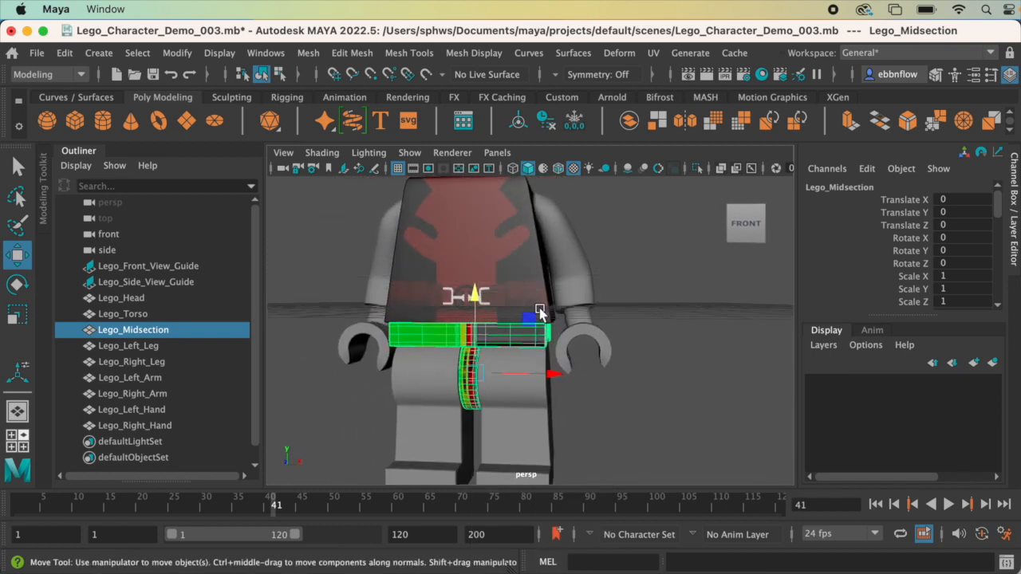
left_click_drag(477, 290, 475, 288, "alt")
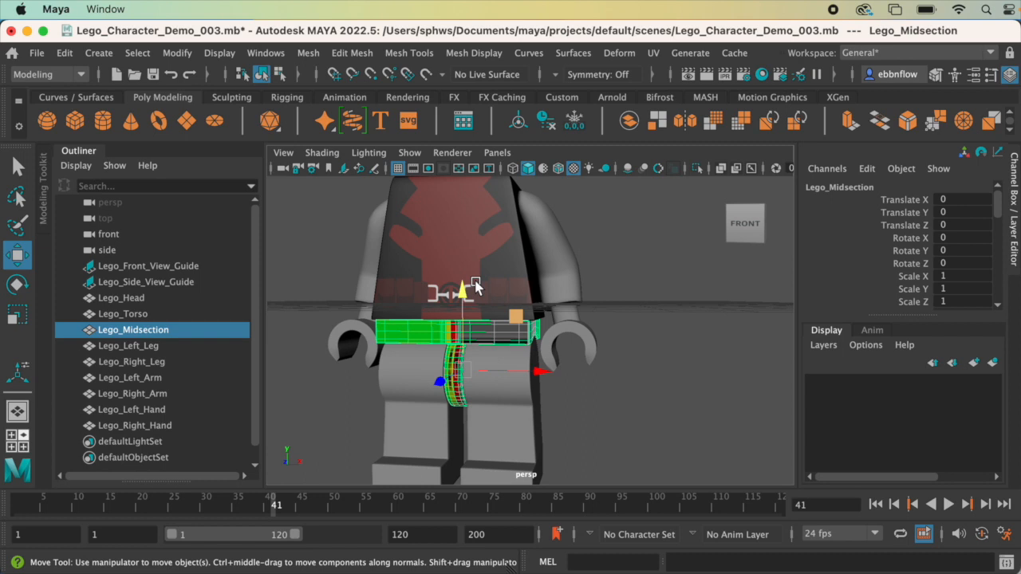
left_click(268, 54)
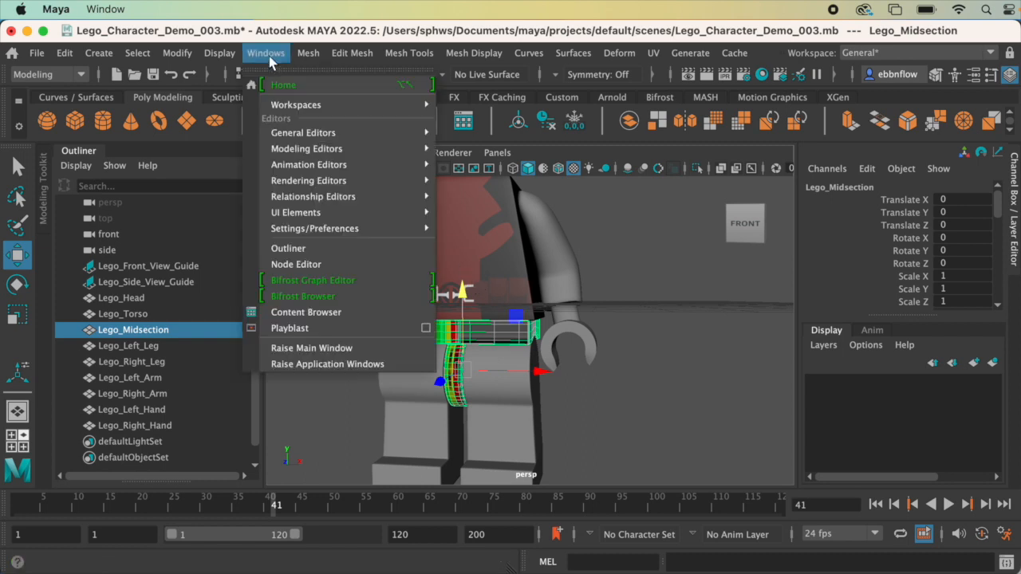
mouse_move(351, 148)
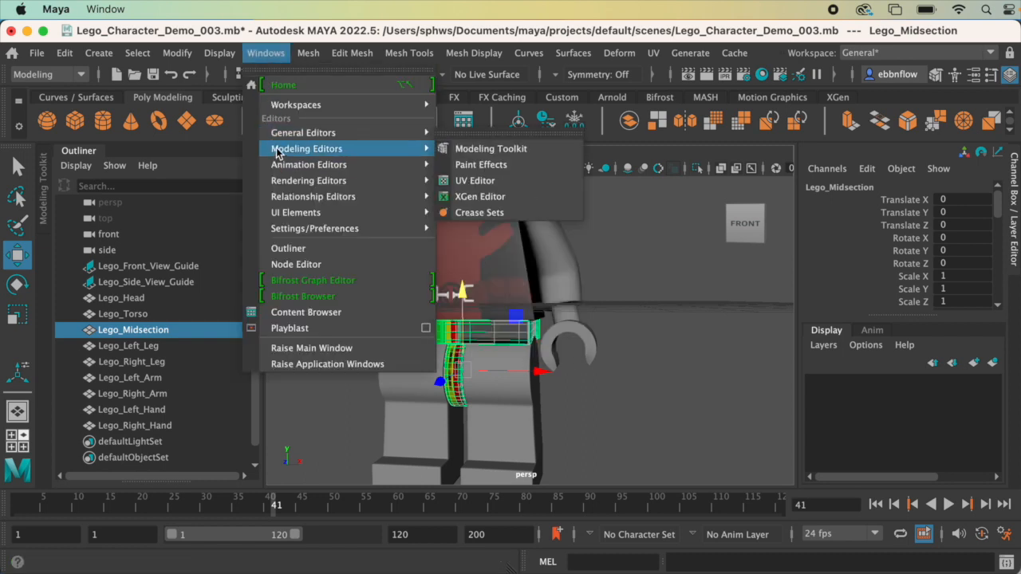
left_click(513, 178)
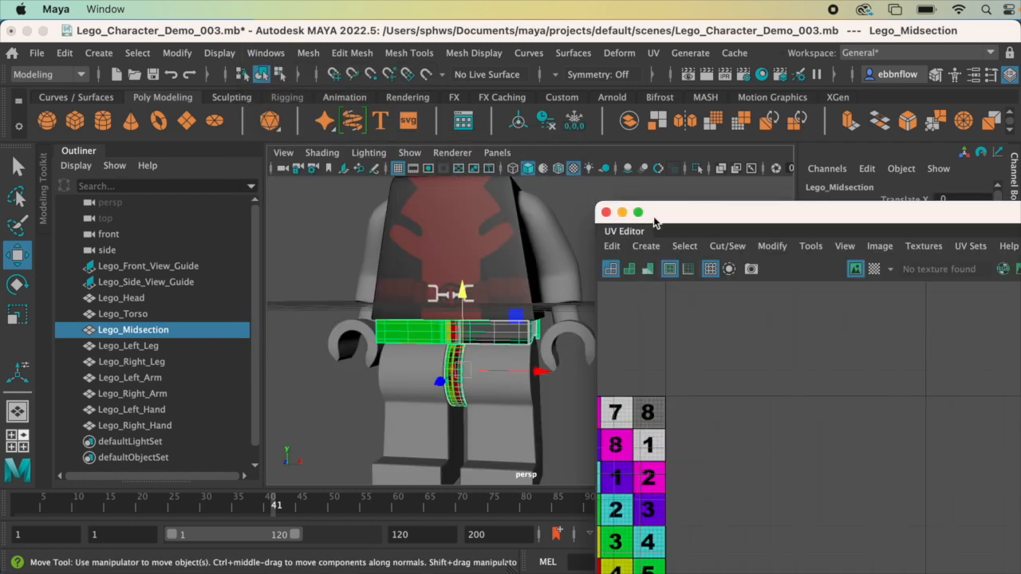
left_click_drag(696, 225, 692, 138)
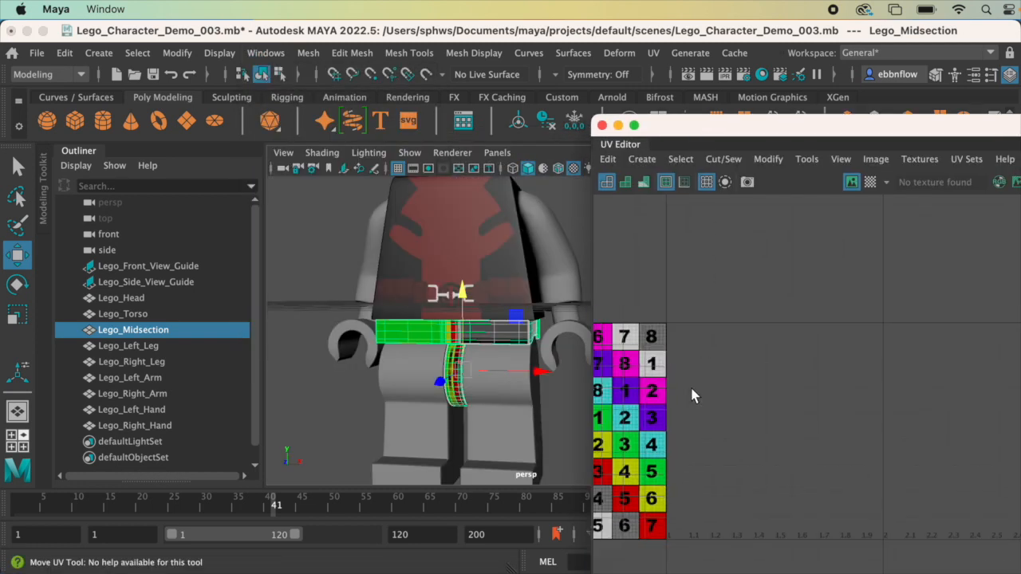
Step: Select all of the midsection's UVs to examine how the shells correspond to the model, and clear the selection
middle_click_drag(887, 335, 909, 329, "alt")
scroll(844, 343, "up", 1)
scroll(829, 323, "down", 1)
mouse_move(830, 324)
middle_mouse_down("alt")
mouse_move(868, 324)
mouse_move(815, 329)
middle_mouse_up("alt")
scroll(815, 329, "down", 1)
right_click_drag(801, 296, 861, 293)
left_click_drag(756, 228, 873, 496)
left_click_drag(488, 342, 439, 330, "alt")
scroll(783, 321, "up", 1)
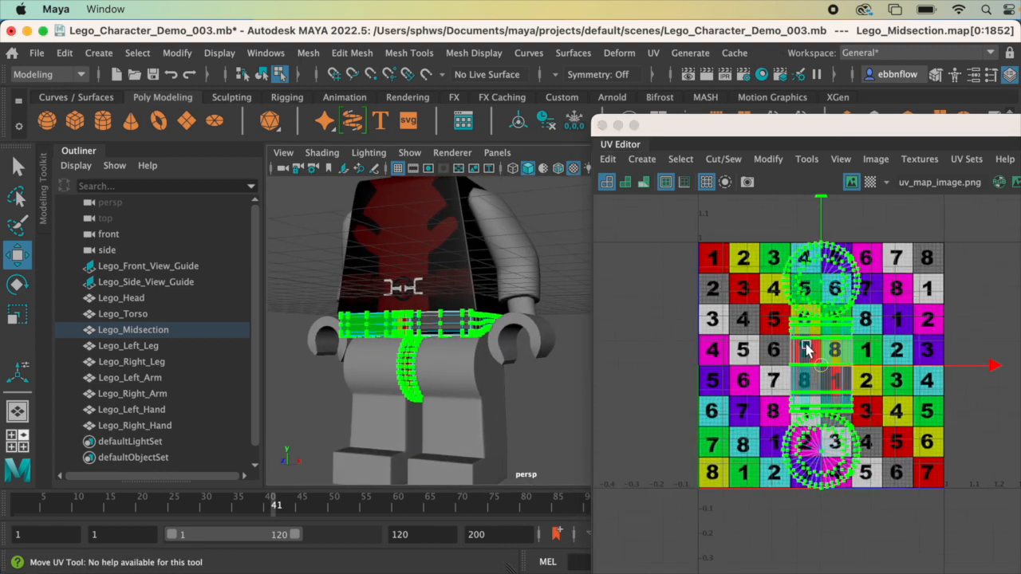
left_click_drag(511, 321, 533, 326, "alt")
left_click(563, 288)
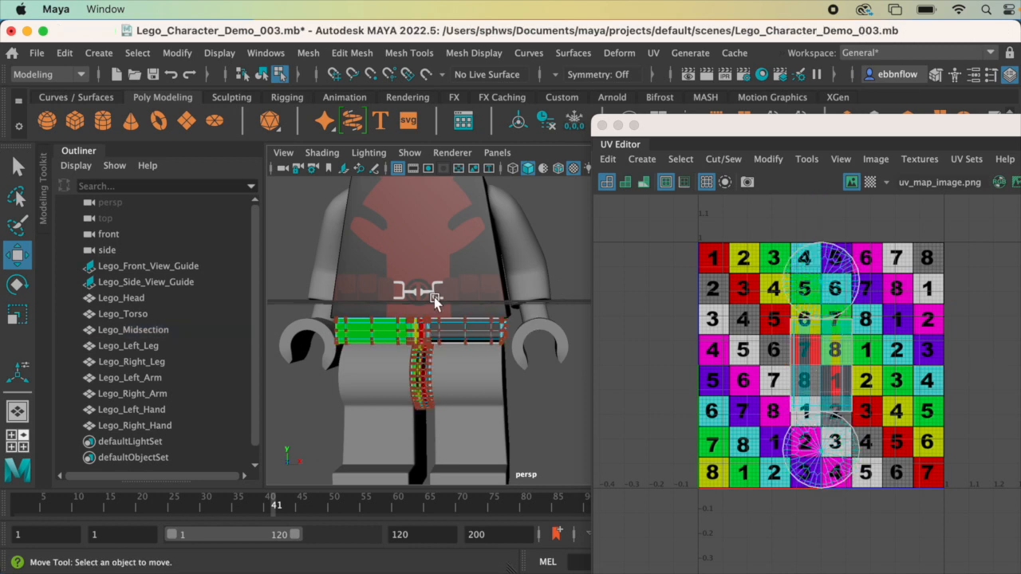
Step: Return to object mode and examine the checker pattern across the midsection's waistband and centre strip
middle_click_drag(433, 299, 505, 269, "alt")
scroll(505, 270, "up", 5)
right_click_drag(458, 261, 525, 242)
left_click_drag(498, 263, 514, 288, "alt")
middle_click_drag(471, 285, 478, 271, "alt")
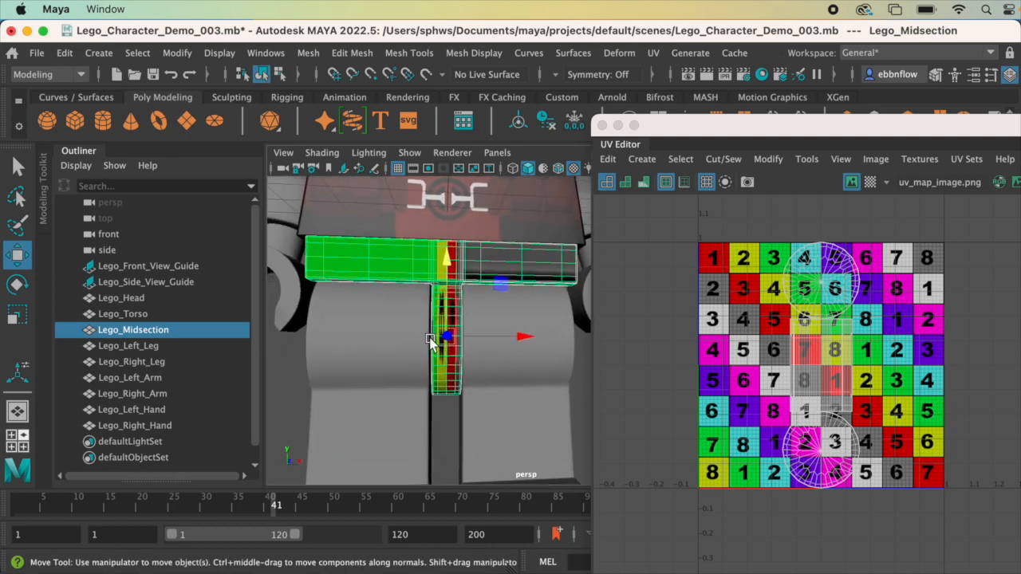
scroll(440, 287, "down", 5)
mouse_move(440, 287)
left_mouse_down("alt")
mouse_move(433, 278)
mouse_move(421, 287)
left_mouse_up("alt")
middle_click_drag(452, 270, 438, 301, "alt")
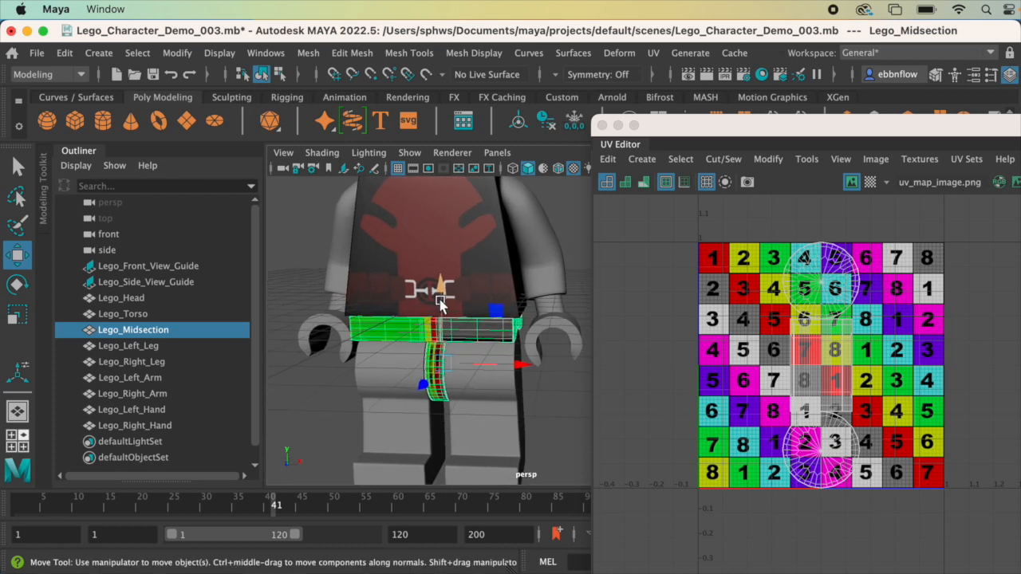
left_click_drag(438, 301, 449, 294, "alt")
scroll(459, 288, "down", 5)
middle_click_drag(461, 285, 455, 340, "alt")
scroll(457, 334, "down", 3)
mouse_move(456, 340)
left_mouse_down("alt")
mouse_move(429, 294)
mouse_move(456, 322)
left_mouse_up("alt")
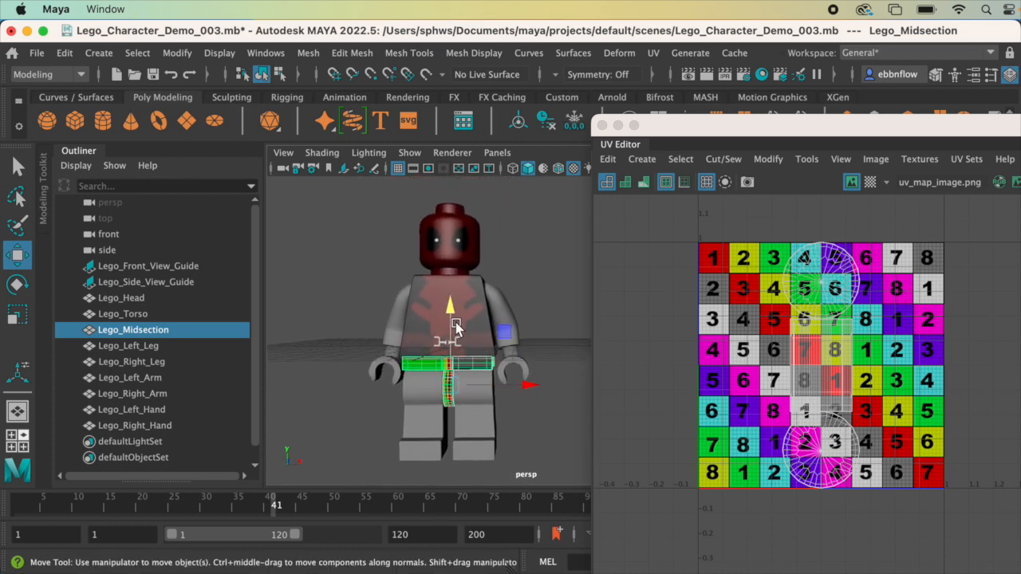
left_click_drag(463, 288, 459, 292, "alt")
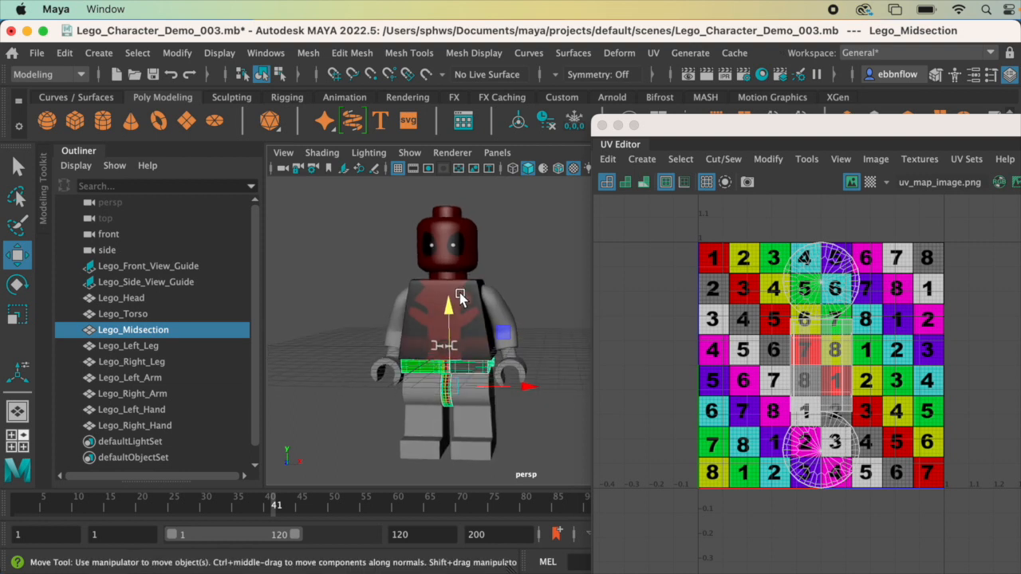
Step: Hide the head, torso, arms, hands and legs, leaving only the midsection displayed
scroll(458, 292, "up", 3)
middle_click_drag(421, 257, 430, 268, "alt")
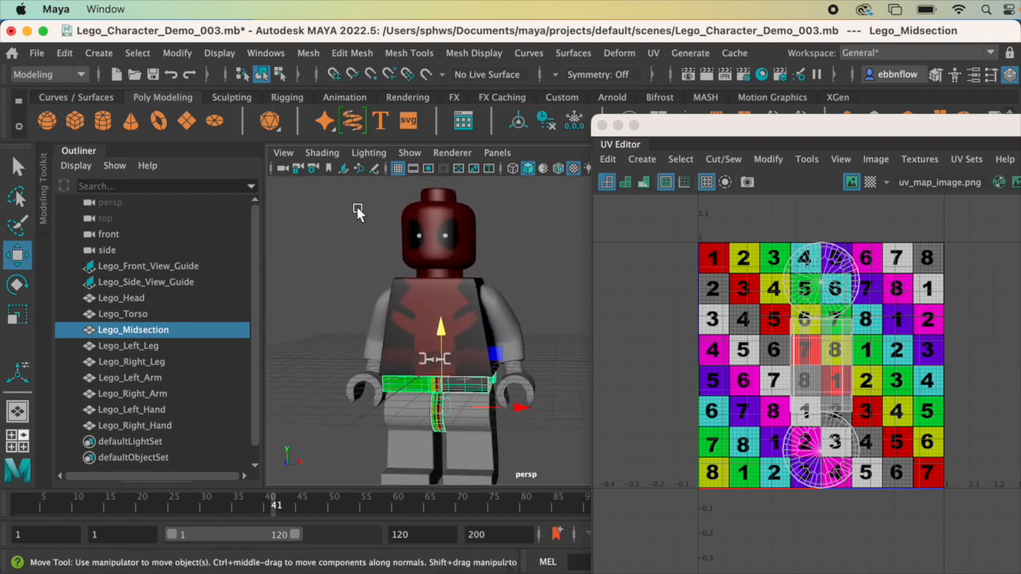
left_click_drag(312, 200, 529, 335)
key("q")
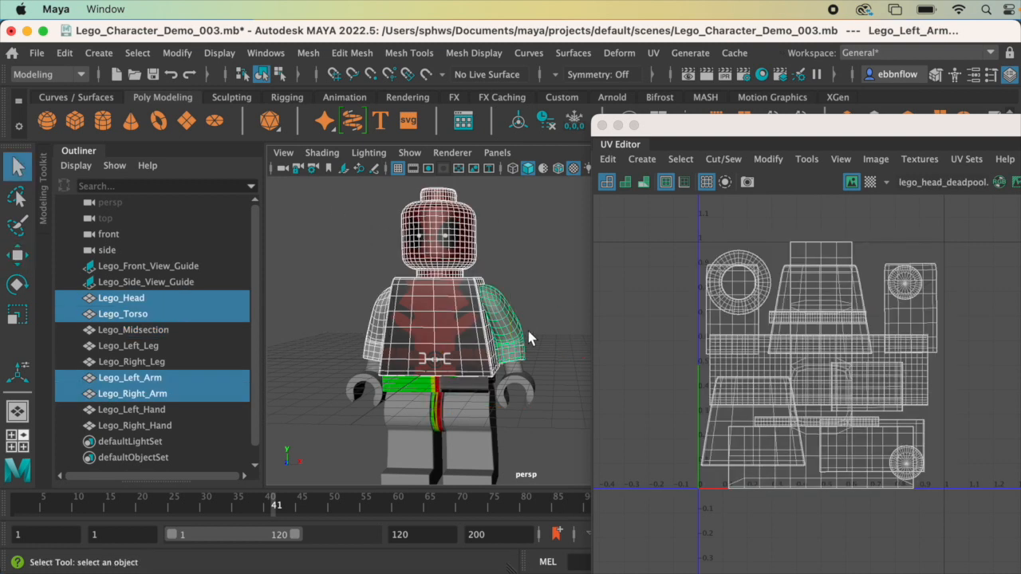
left_click(512, 389, "shift")
left_click(369, 390, "shift")
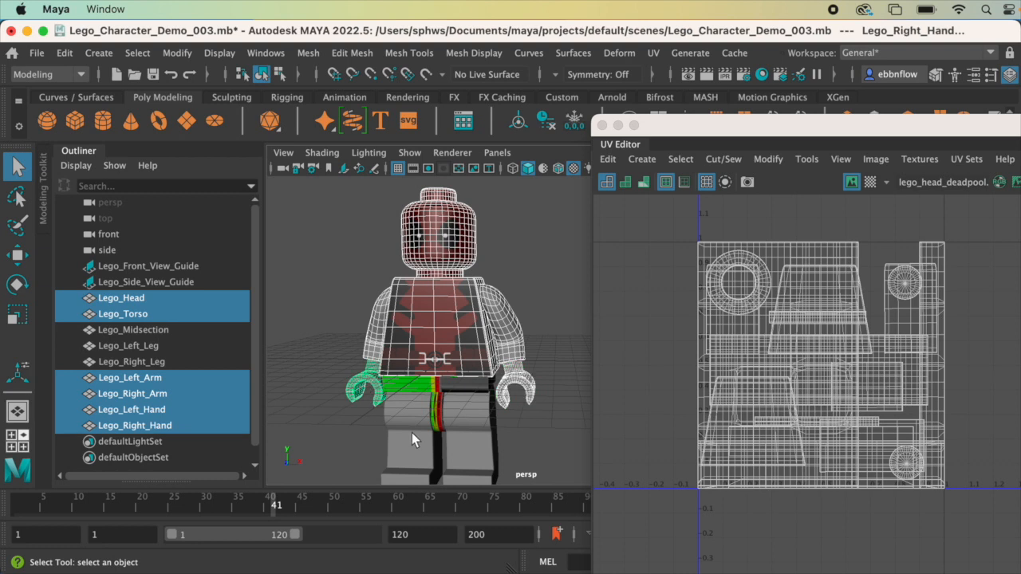
left_click(412, 431, "shift")
left_click(470, 448, "shift")
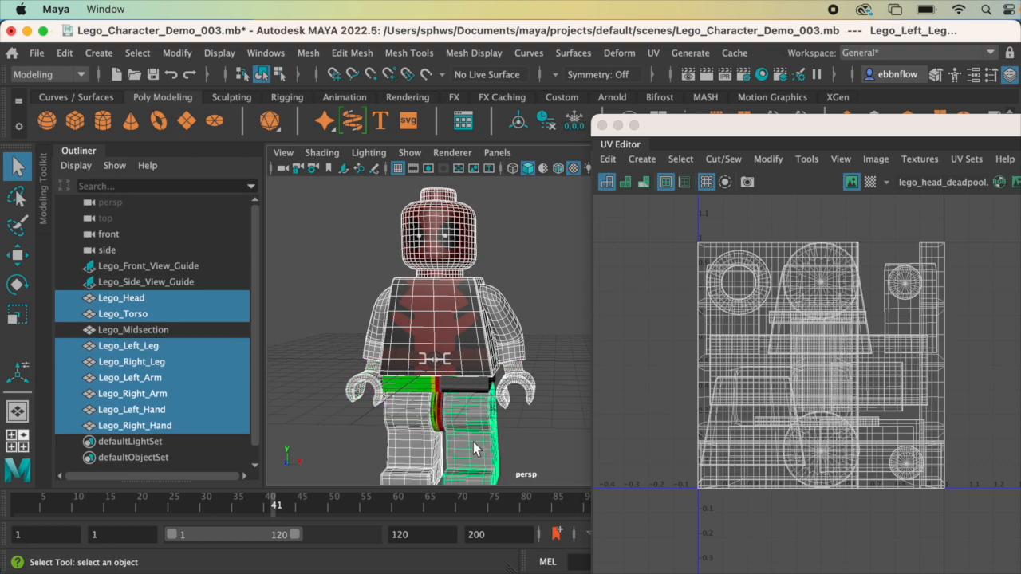
key("ctrl+h")
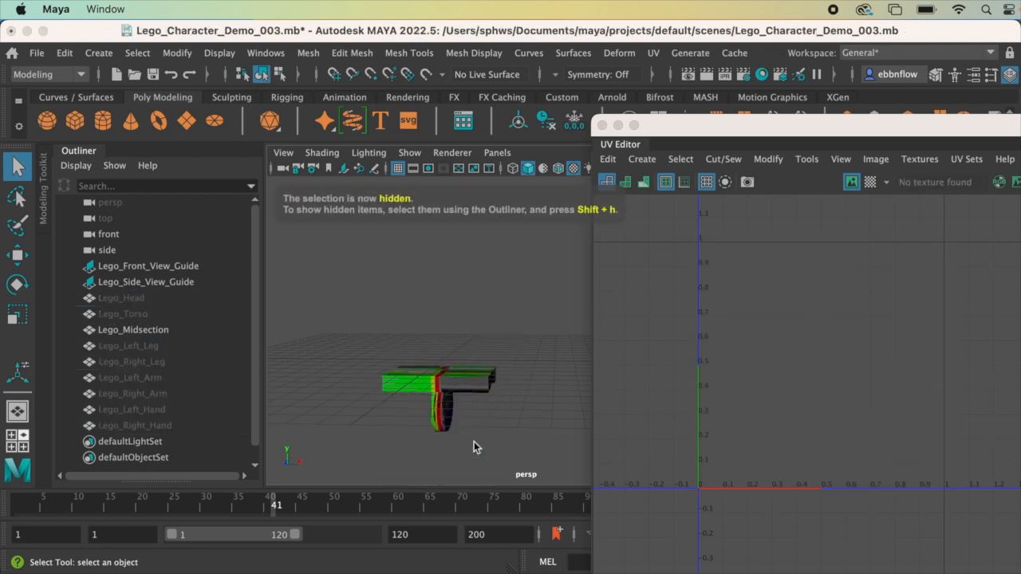
left_click(473, 441)
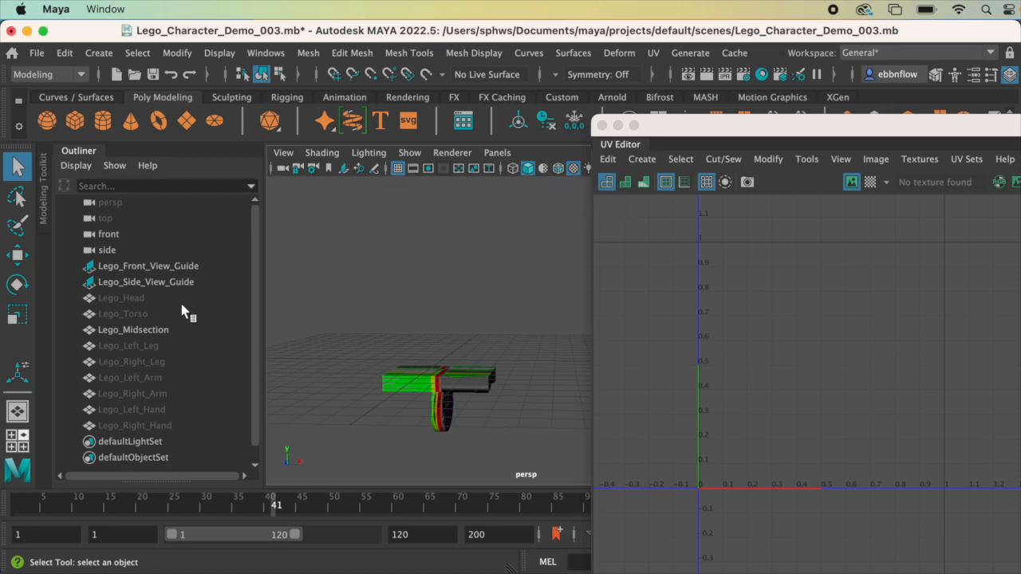
left_click(174, 301)
left_click(167, 315, "shift")
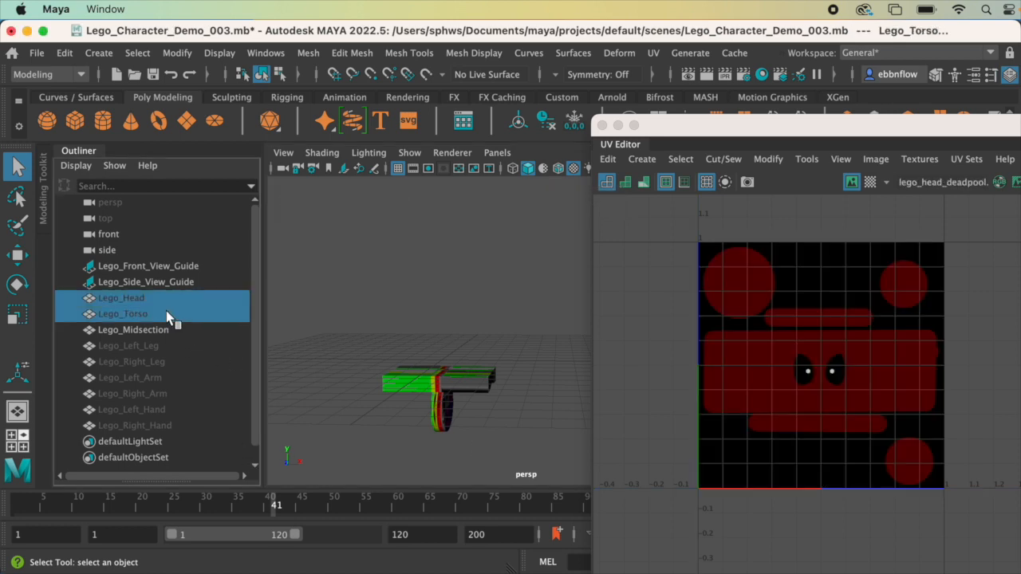
left_click(419, 347)
Step: Apply an automatic UV projection to Lego_Midsection with 6 planes, optimized for fewer pieces and laid out into a square
scroll(454, 418, "up", 2)
left_click_drag(456, 421, 459, 323, "alt")
left_click(445, 273)
left_click_drag(445, 274, 476, 333, "alt")
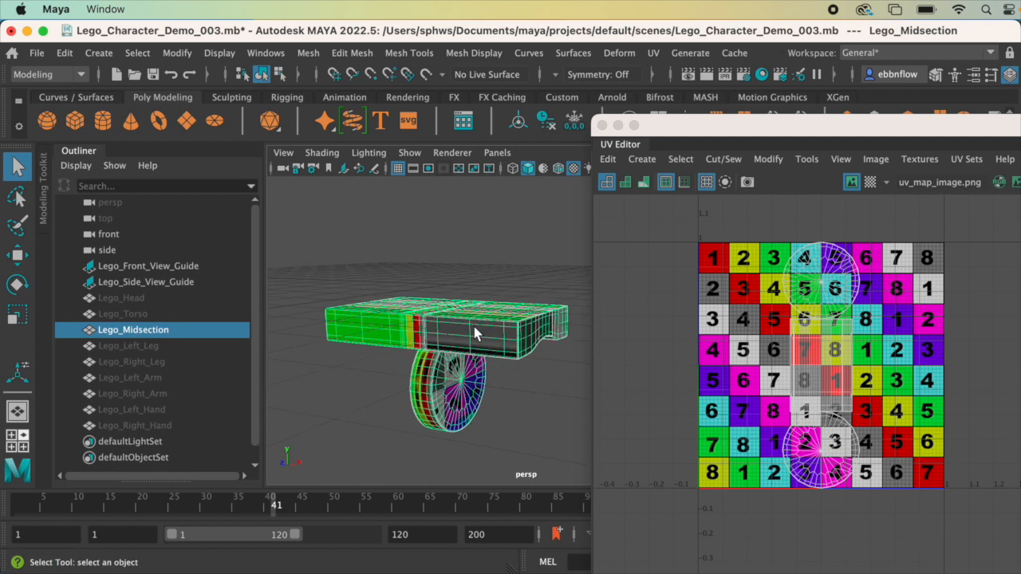
left_click(654, 53)
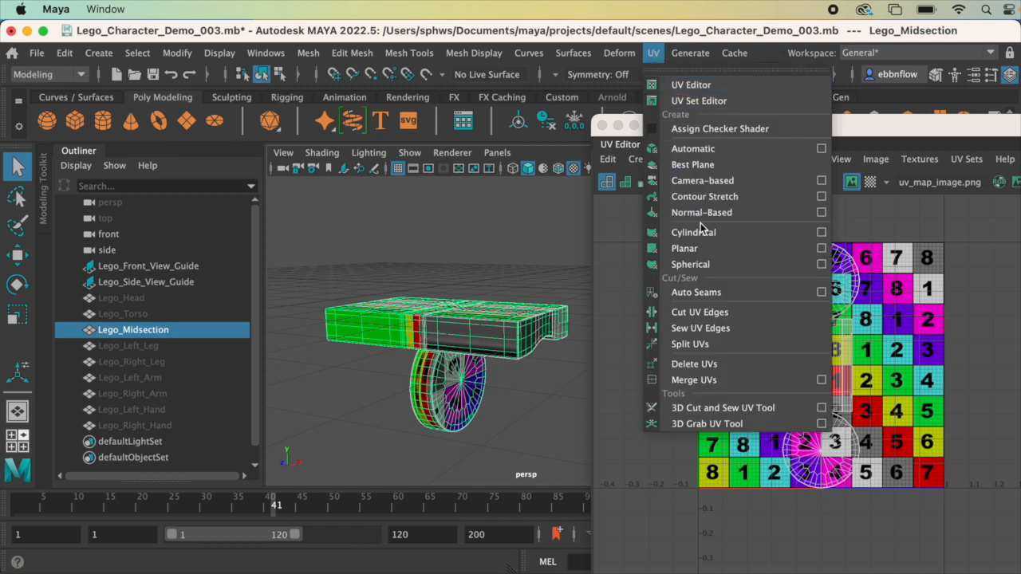
left_click(823, 149)
left_click_drag(805, 116, 825, 107)
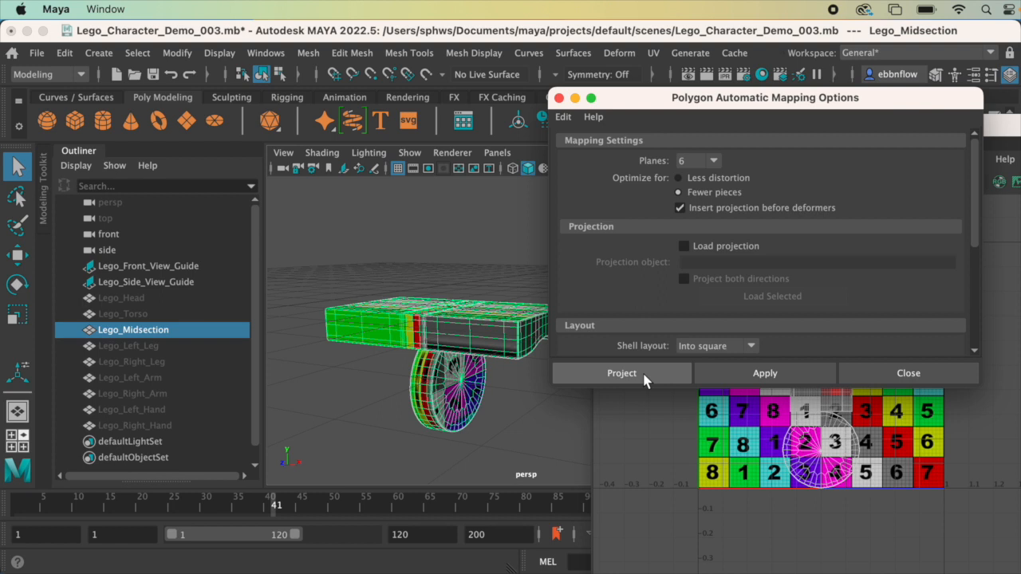
left_click(622, 373)
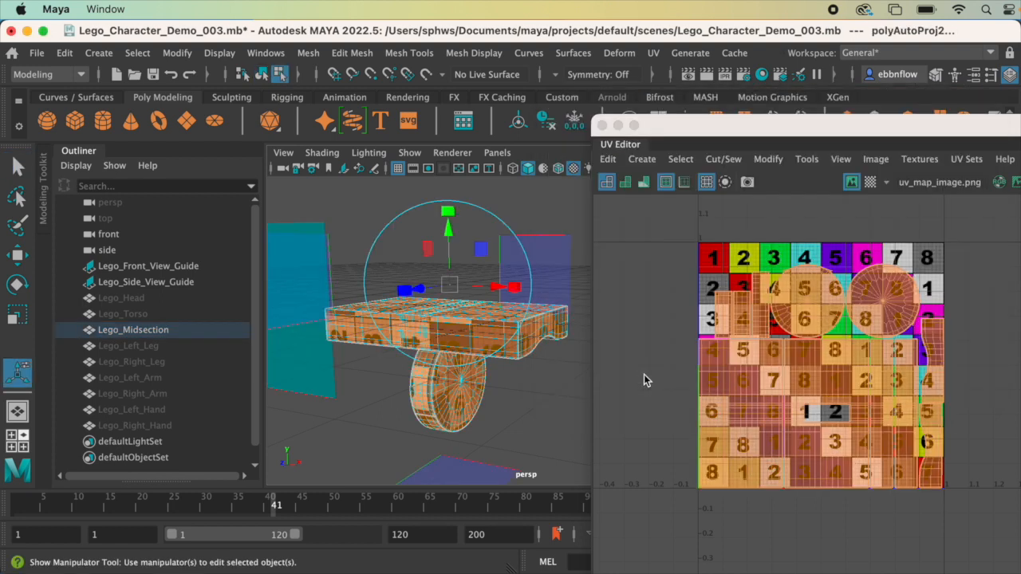
Step: Move all of the midsection's UV shells horizontally out of the checker image into the neighbouring empty tile
middle_click_drag(837, 351, 716, 325, "alt")
scroll(773, 343, "down", 2)
middle_click_drag(786, 358, 758, 350, "alt")
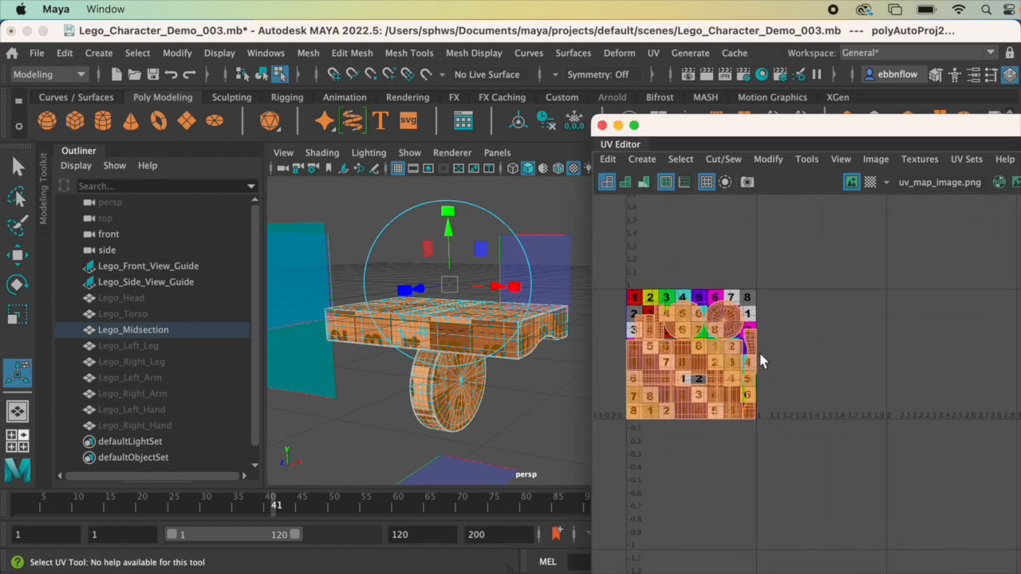
key("w")
left_click_drag(803, 360, 934, 358)
scroll(876, 338, "up", 3)
middle_click_drag(875, 334, 865, 307, "alt")
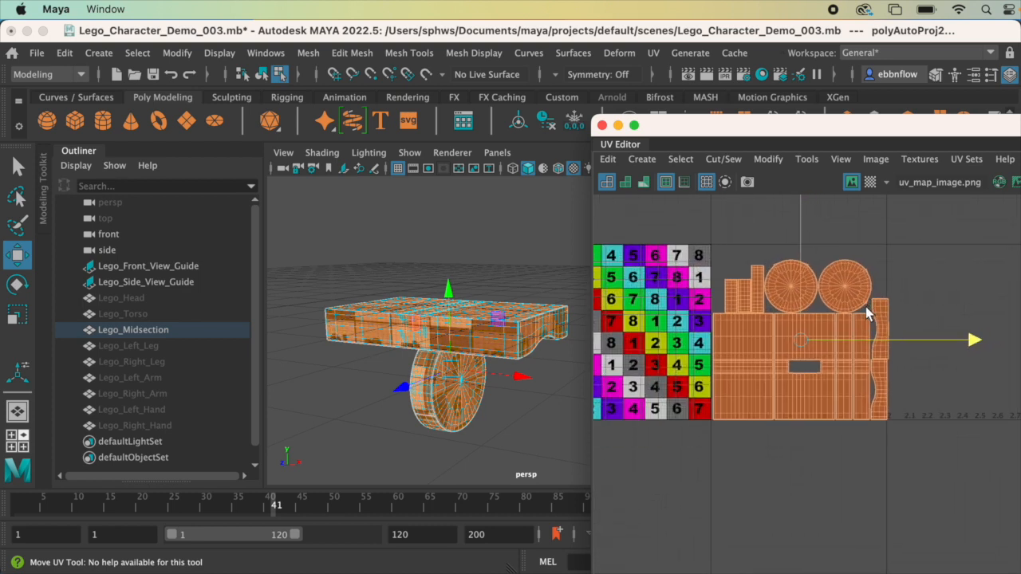
Step: Examine the new UV shells and the checker pieces on the midsection's front and round lower part
scroll(866, 307, "up", 2)
middle_click_drag(833, 267, 825, 291, "alt")
scroll(825, 290, "down", 2)
scroll(841, 353, "down", 2)
middle_click_drag(840, 352, 812, 335, "alt")
left_click_drag(499, 344, 521, 328, "alt")
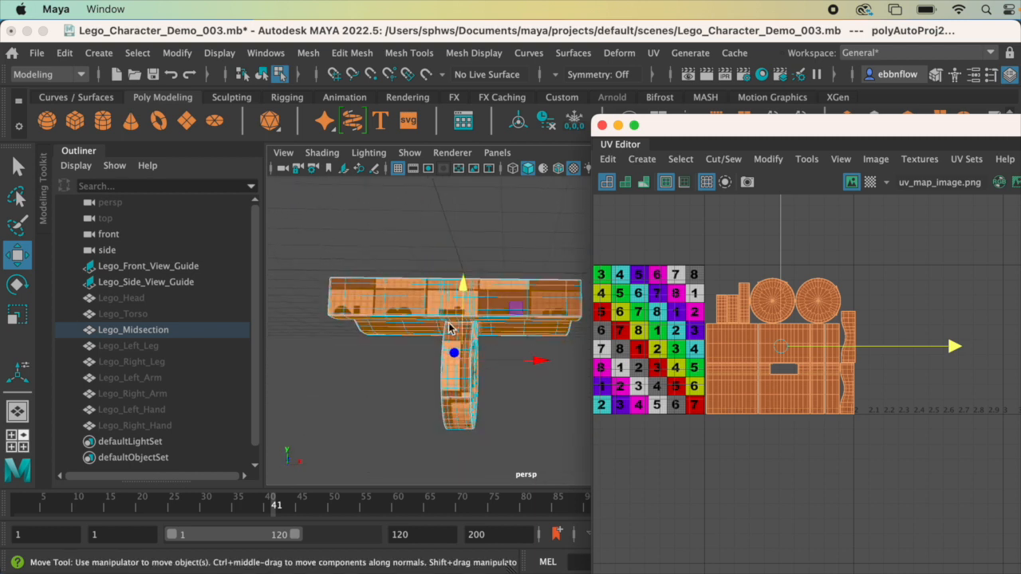
middle_click_drag(445, 288, 433, 300, "alt")
scroll(484, 319, "up", 4)
middle_click_drag(453, 336, 491, 233, "alt")
left_click_drag(490, 233, 481, 264, "alt")
left_click_drag(423, 407, 440, 208, "alt")
left_click_drag(458, 265, 414, 291, "alt")
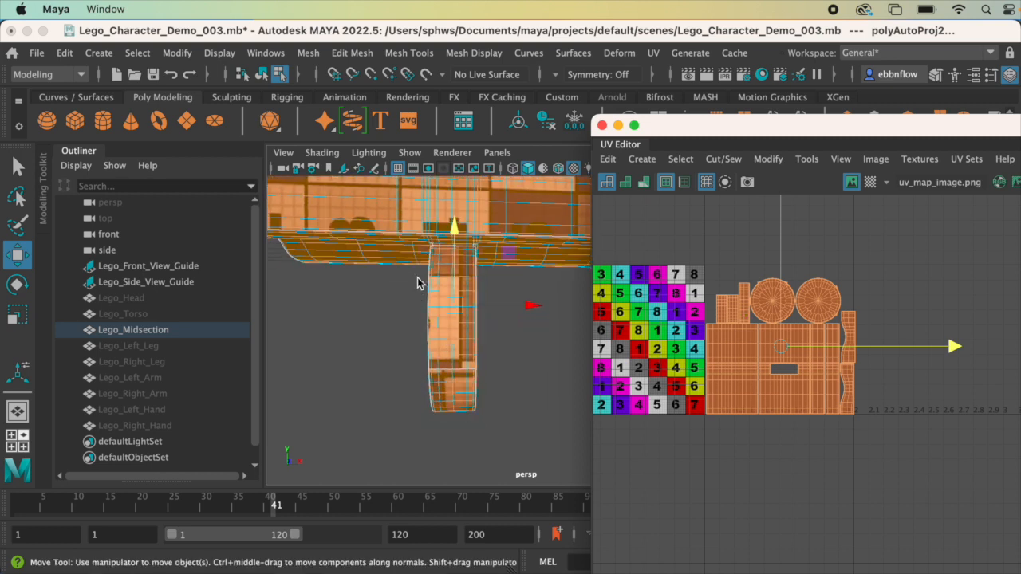
Step: Select the rim faces of the midsection's round lower part to locate their pieces in the UV layout
right_click(453, 323)
left_click_drag(470, 426, 423, 321, "alt")
left_click_drag(428, 279, 435, 283, "alt")
scroll(821, 310, "up", 4)
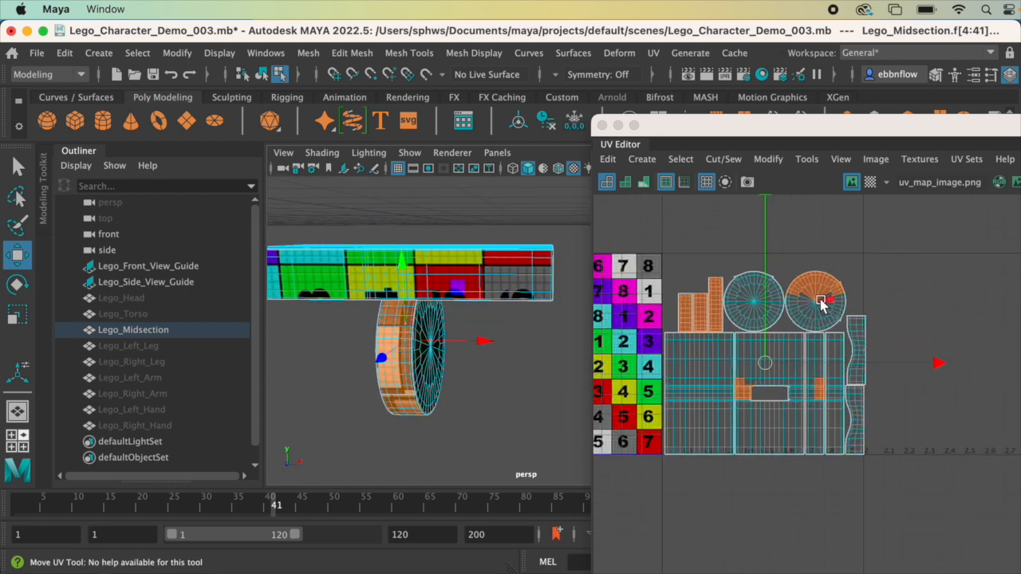
Step: Select UVs on both circular shells and convert the selection to their complete UV shells
right_click_drag(811, 285, 881, 292)
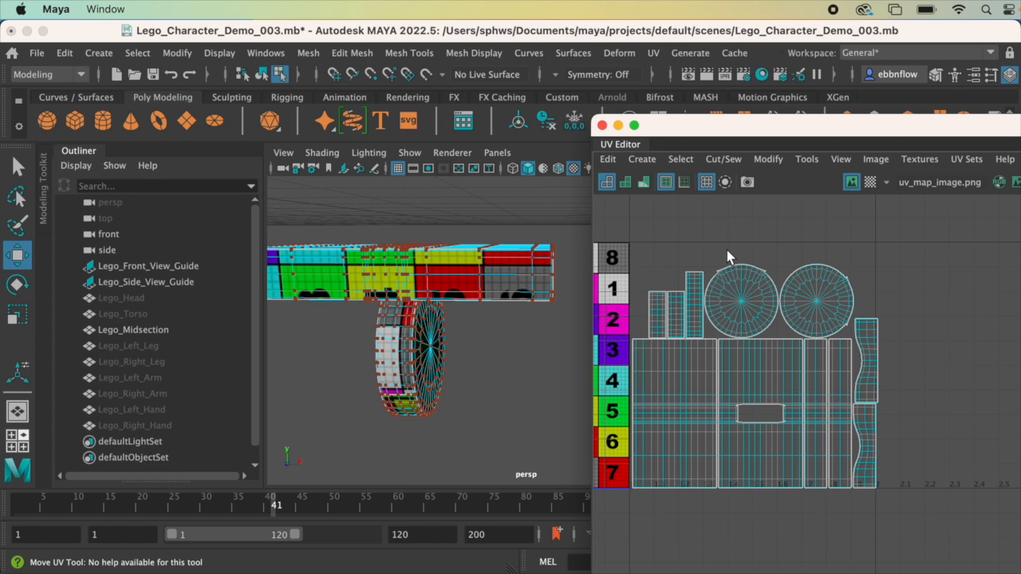
right_click_drag(770, 304, 723, 236)
left_click_drag(810, 291, 827, 295)
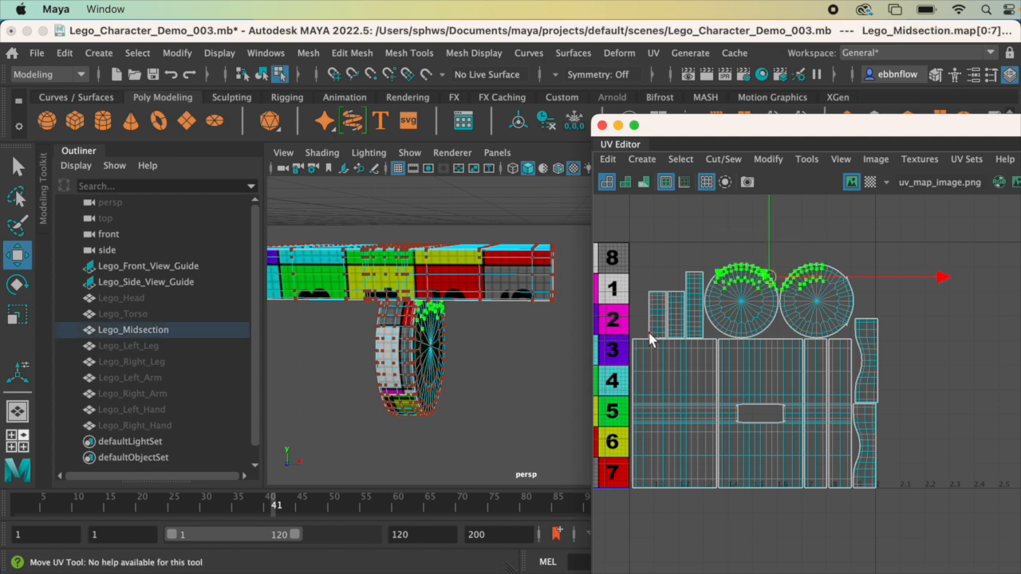
left_click(691, 163)
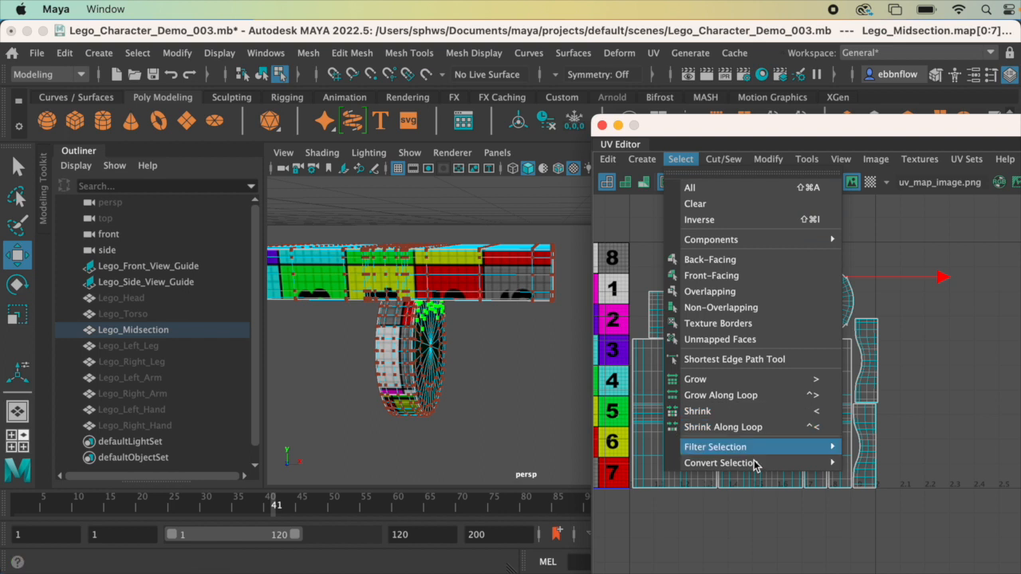
mouse_move(758, 469)
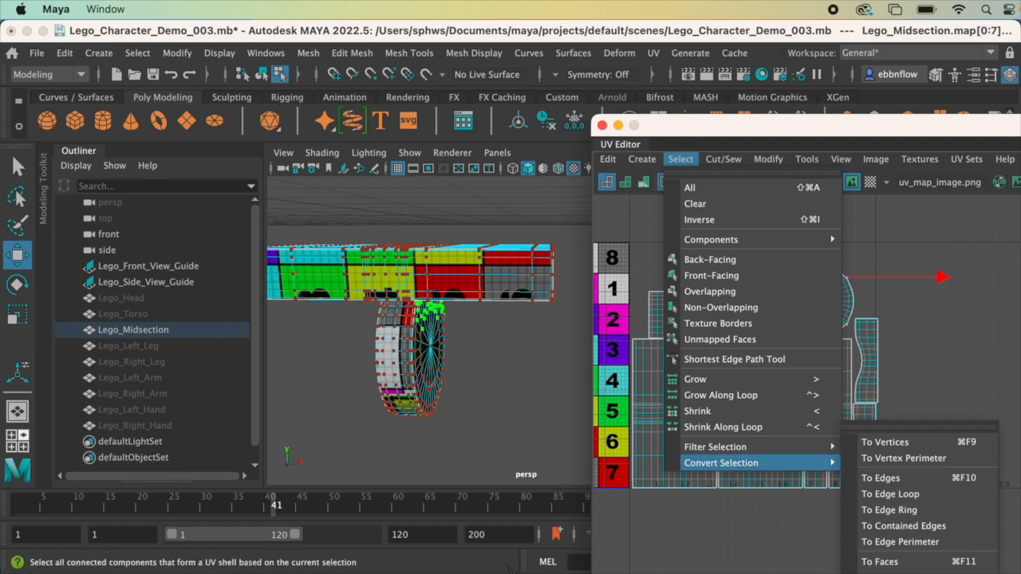
left_click(909, 573)
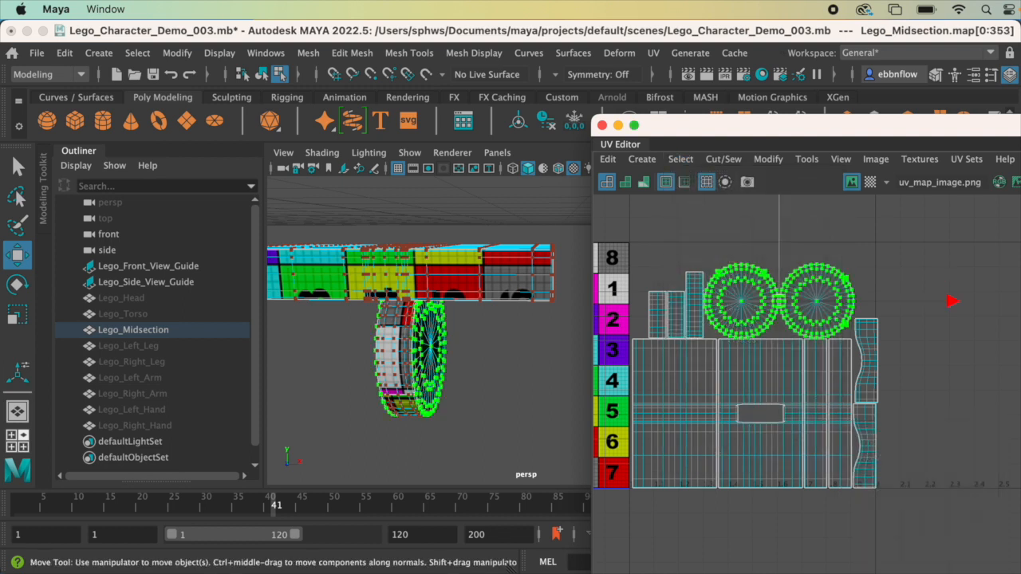
Step: Move both circular shells horizontally away from the other pieces into the next empty UV tile
scroll(858, 387, "down", 3)
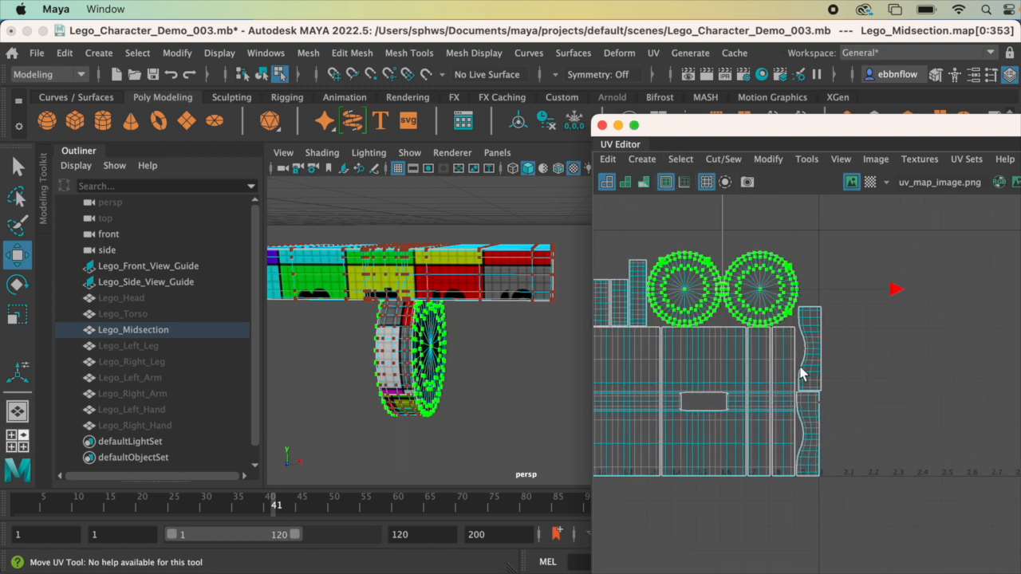
left_click_drag(925, 335, 1020, 335)
scroll(928, 410, "down", 1)
scroll(927, 410, "down", 2)
middle_click_drag(928, 410, 889, 388, "alt")
scroll(891, 371, "down", 1)
scroll(888, 388, "up", 3)
scroll(899, 354, "up", 1)
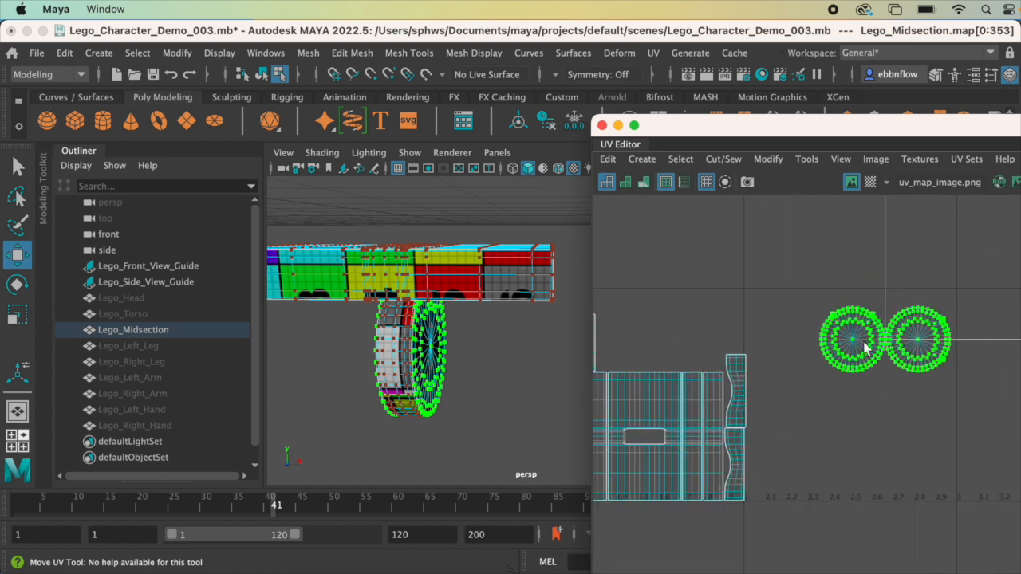
Step: Swap the circular shells' order by moving the first past the second, and recentre the spaced pair within the tile
left_click(800, 280)
scroll(819, 305, "up", 1)
left_click_drag(806, 282, 891, 419)
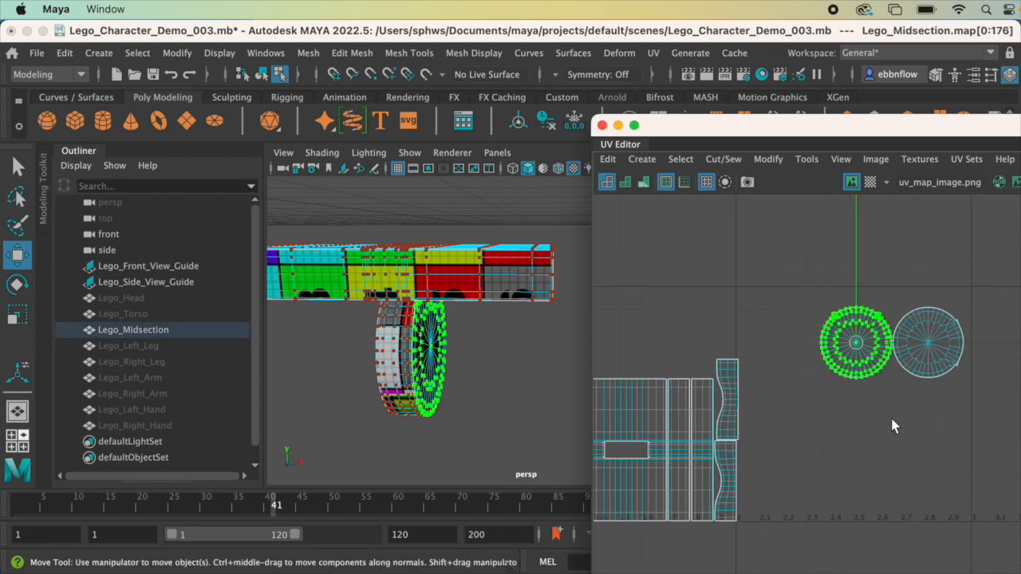
middle_click_drag(804, 368, 759, 387, "alt")
left_click_drag(726, 148, 707, 138)
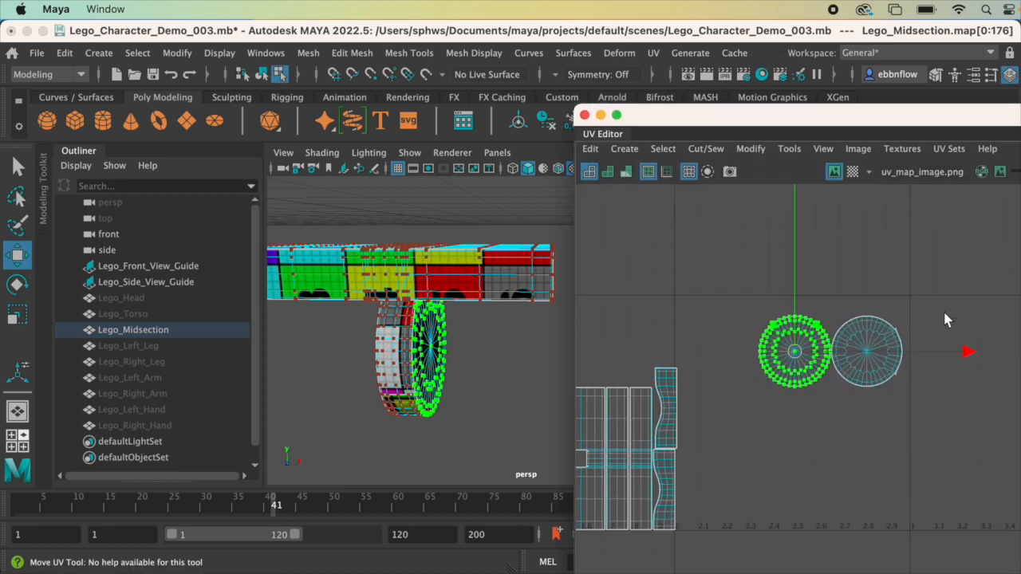
left_click_drag(963, 356, 1020, 356)
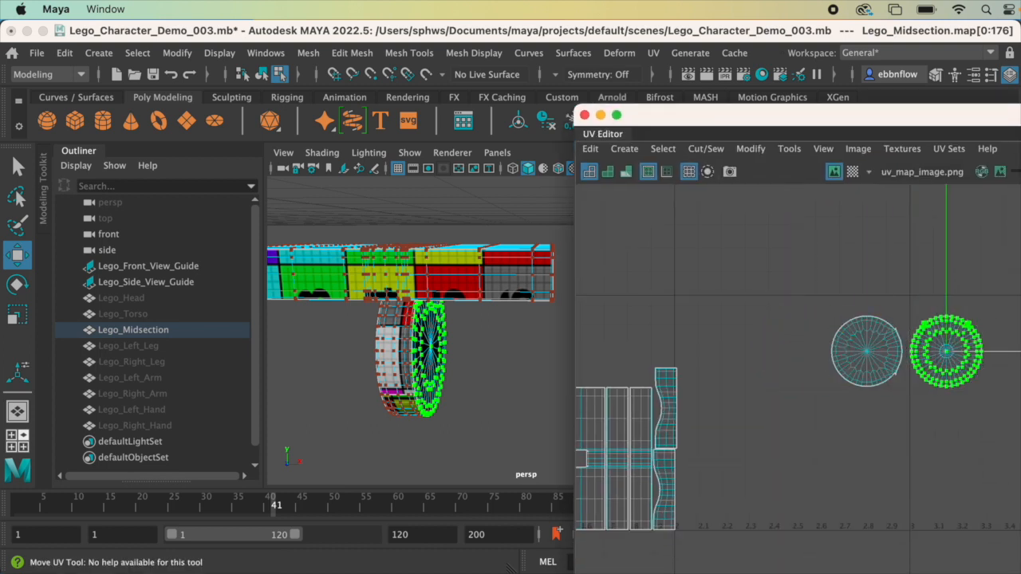
left_click_drag(819, 265, 912, 354)
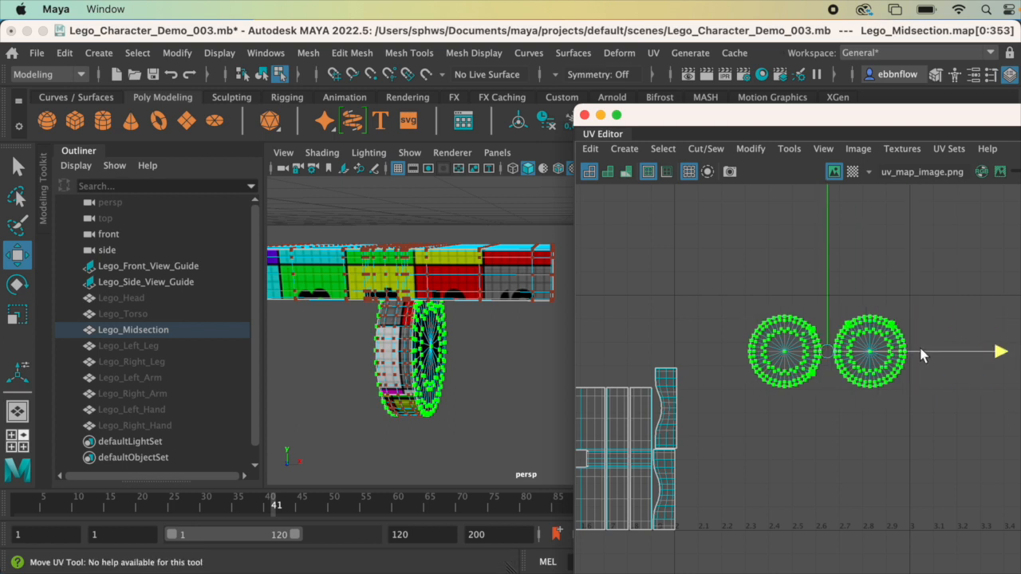
Step: Rotate the first circular shell until its checker numbers read upright on the round lower part
scroll(894, 377, "up", 2)
left_click_drag(741, 343, 806, 416)
key("e")
left_click_drag(900, 258, 705, 249)
mouse_move(275, 406)
left_mouse_down("alt")
mouse_move(307, 388)
mouse_move(471, 359)
mouse_move(399, 341)
left_mouse_up("alt")
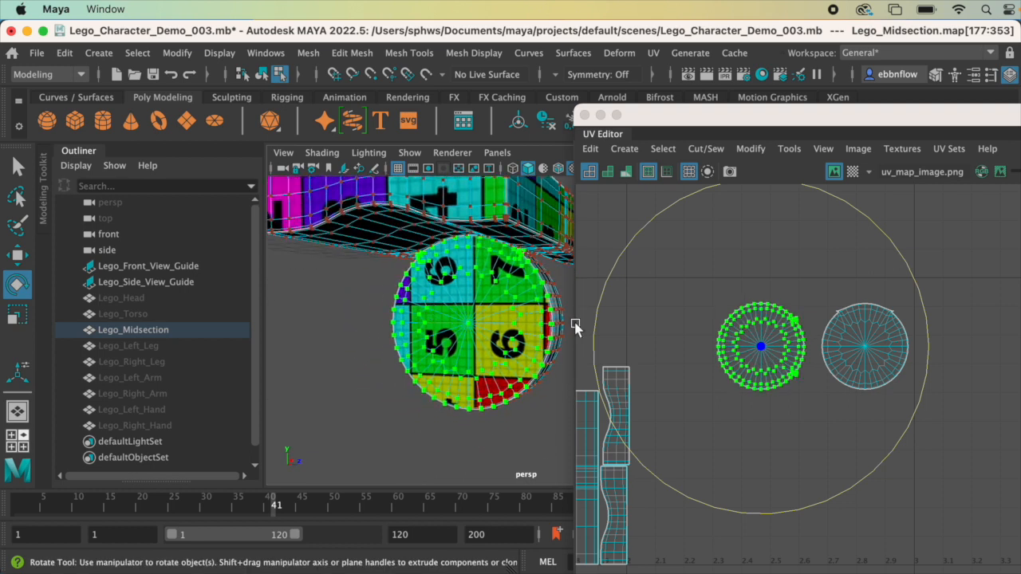
left_click_drag(917, 281, 725, 247)
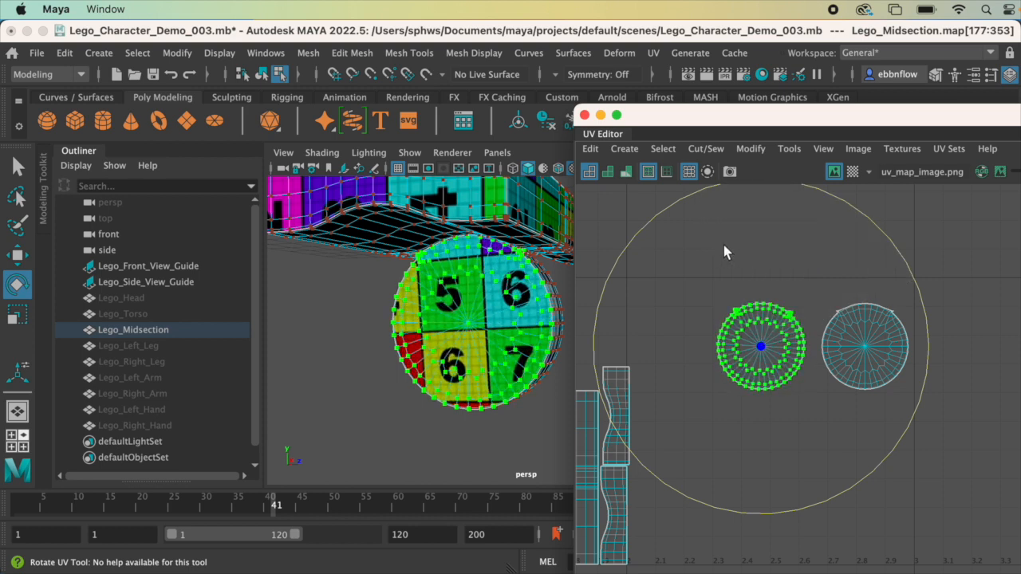
Step: Pick a UV on the midsection's top surface to locate its piece in the UV layout
scroll(468, 367, "down", 3)
scroll(468, 367, "down", 4)
left_click_drag(471, 268, 488, 338, "alt")
middle_click_drag(680, 399, 1020, 296, "alt")
middle_click_drag(824, 294, 817, 335, "alt")
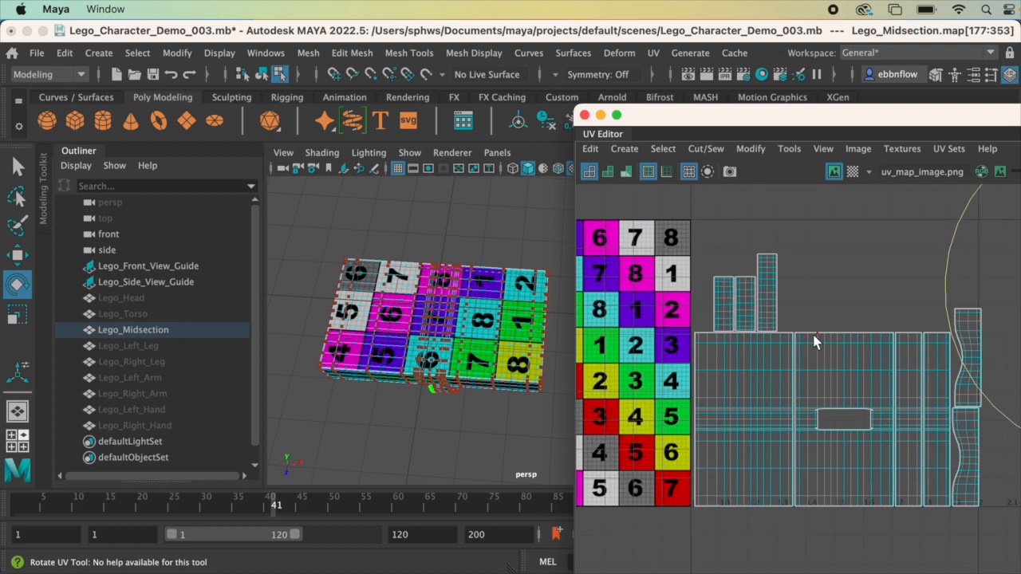
mouse_move(454, 319)
left_mouse_down("alt")
mouse_move(455, 303)
mouse_move(438, 321)
left_mouse_up("alt")
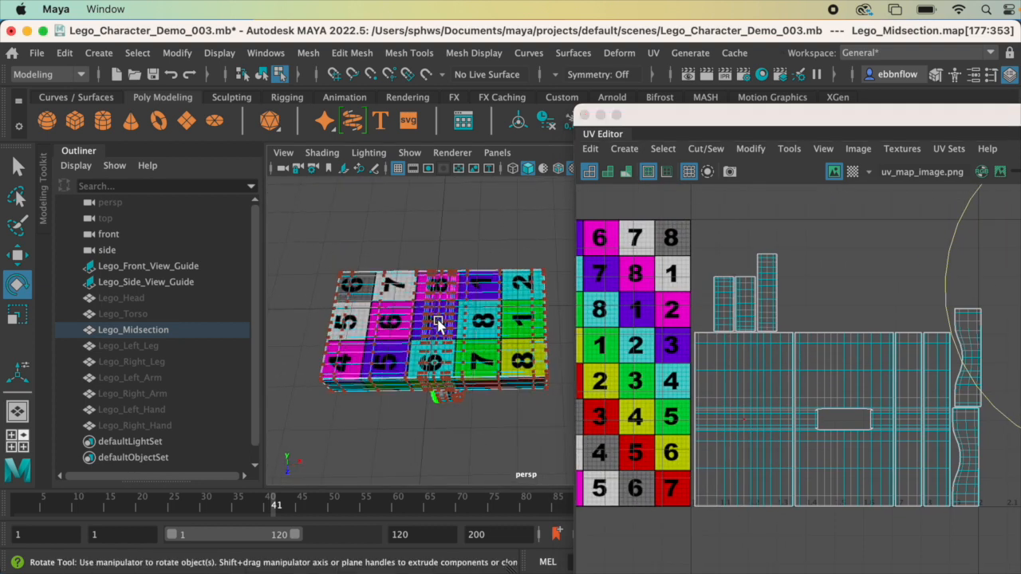
left_click_drag(503, 340, 564, 336, "alt")
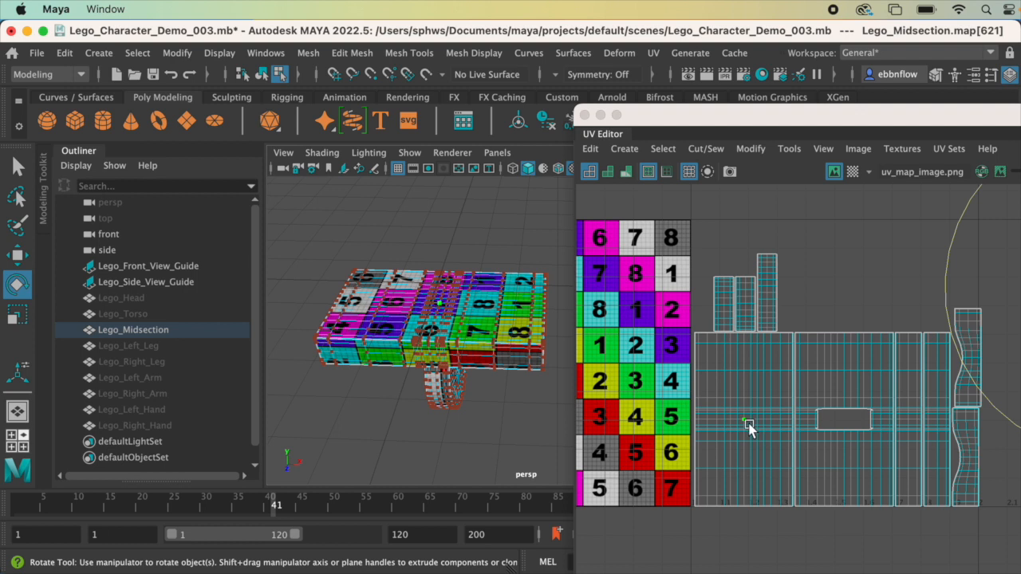
Step: Select a block of UVs on the top surface's piece and convert the selection to the whole UV shell
right_click_drag(738, 416, 798, 412)
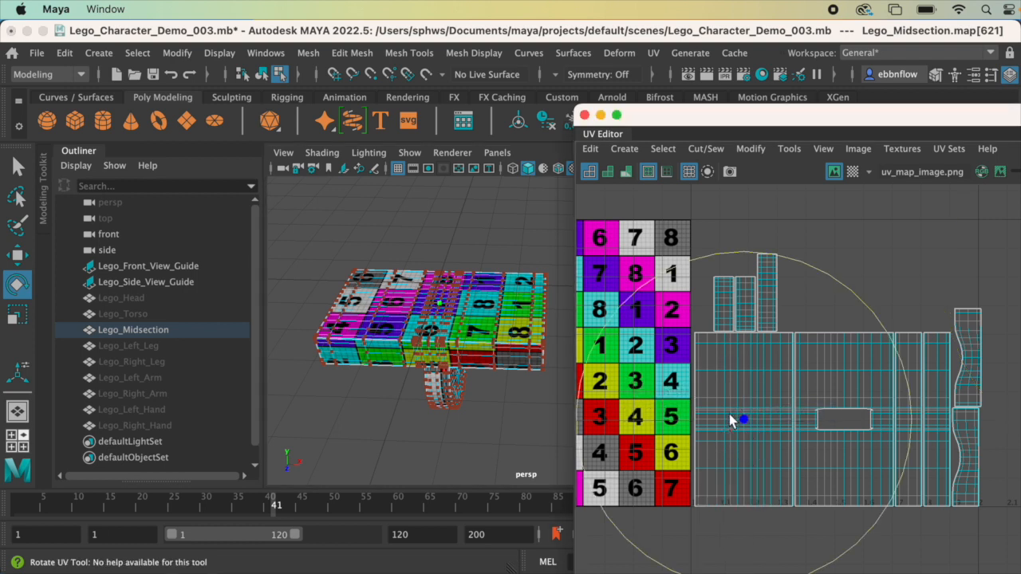
key("q")
left_click_drag(716, 371, 760, 460)
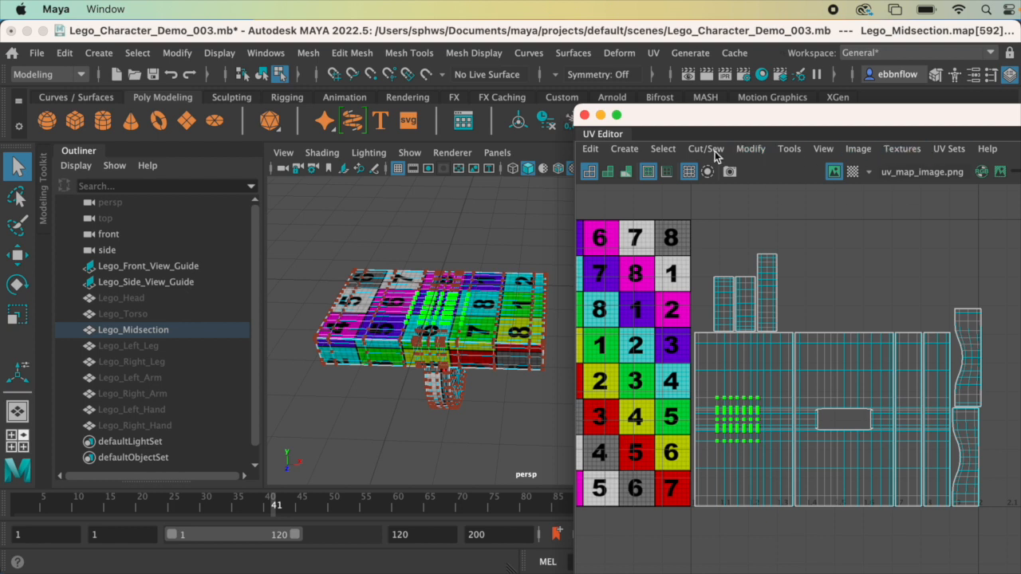
left_click(663, 149)
mouse_move(785, 455)
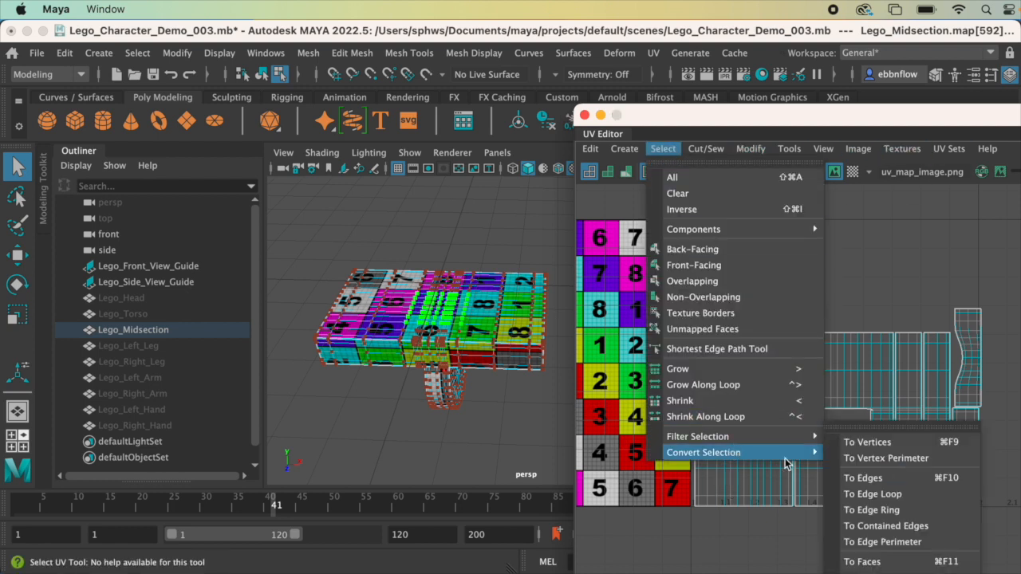
left_click(864, 573)
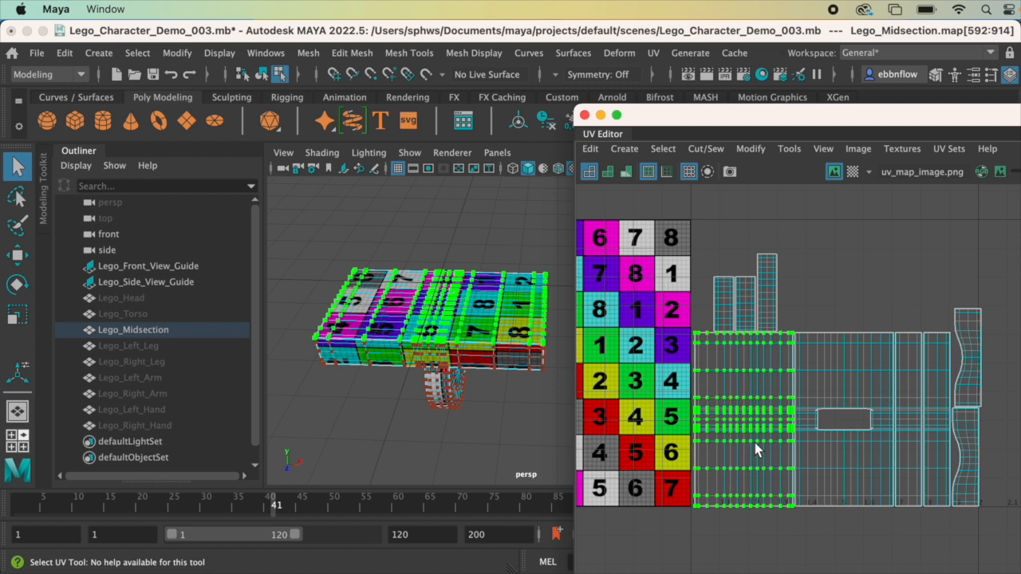
left_click(663, 149)
mouse_move(814, 452)
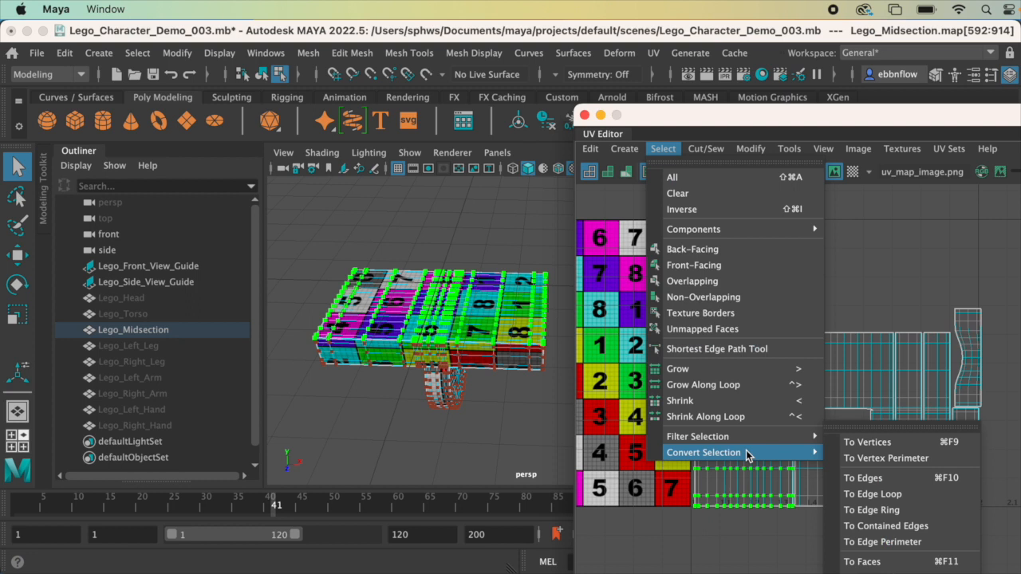
left_click(748, 504)
Step: Rotate the top surface's shell about a quarter turn until its checker numbers read upright on the model
scroll(816, 403, "down", 3)
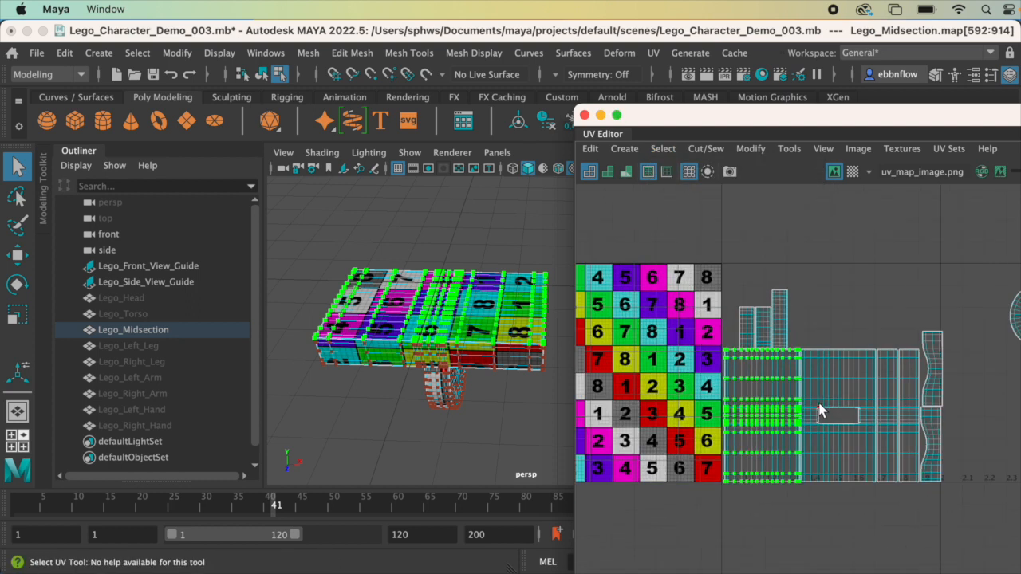
key("w")
scroll(745, 326, "down", 4)
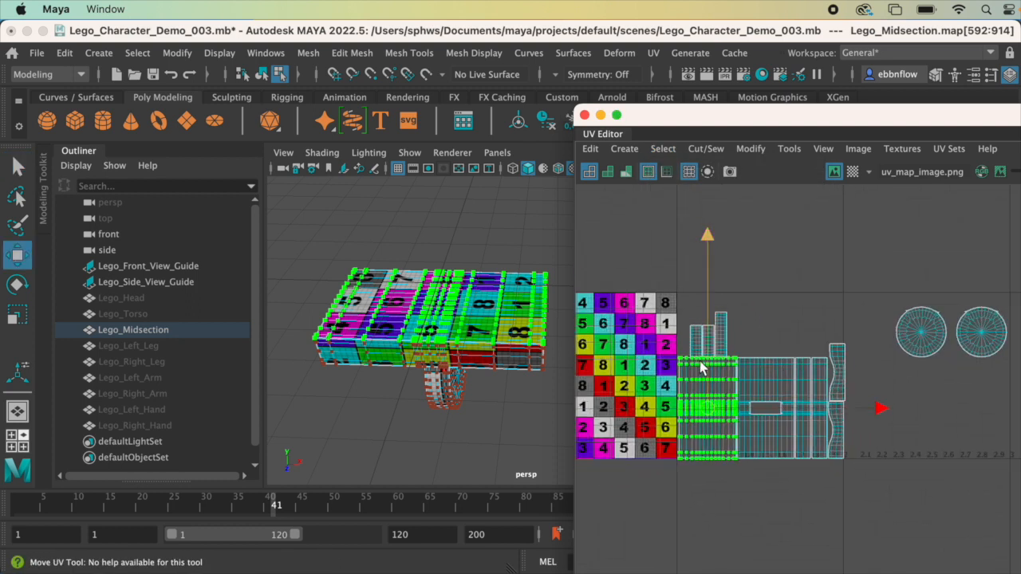
key("e")
left_click_drag(739, 245, 645, 369)
left_click_drag(434, 339, 458, 374, "alt")
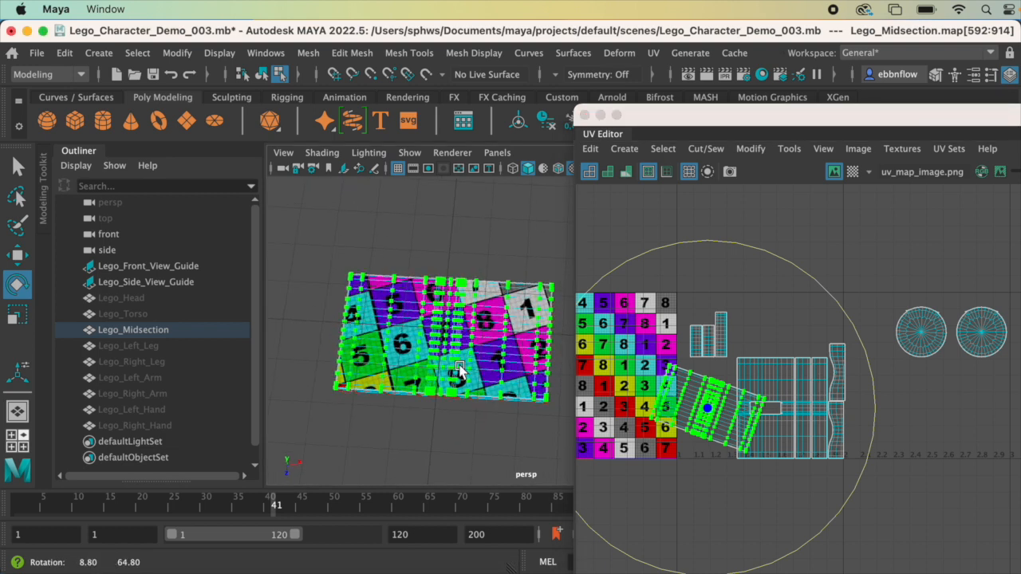
left_click_drag(682, 251, 631, 261)
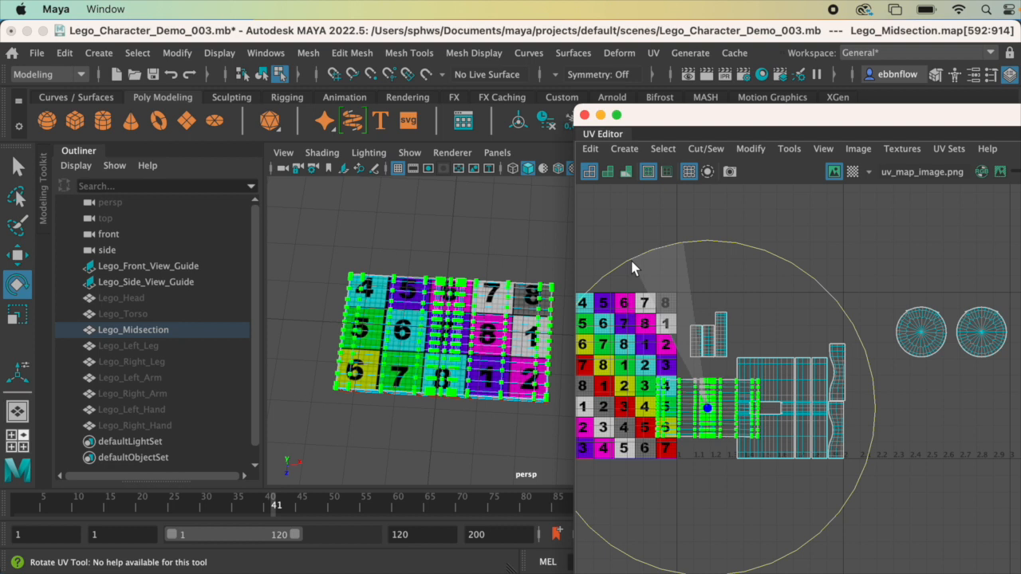
Step: Move the top surface's shell into the tile with the circular shells and centre it above them
scroll(742, 391, "up", 5)
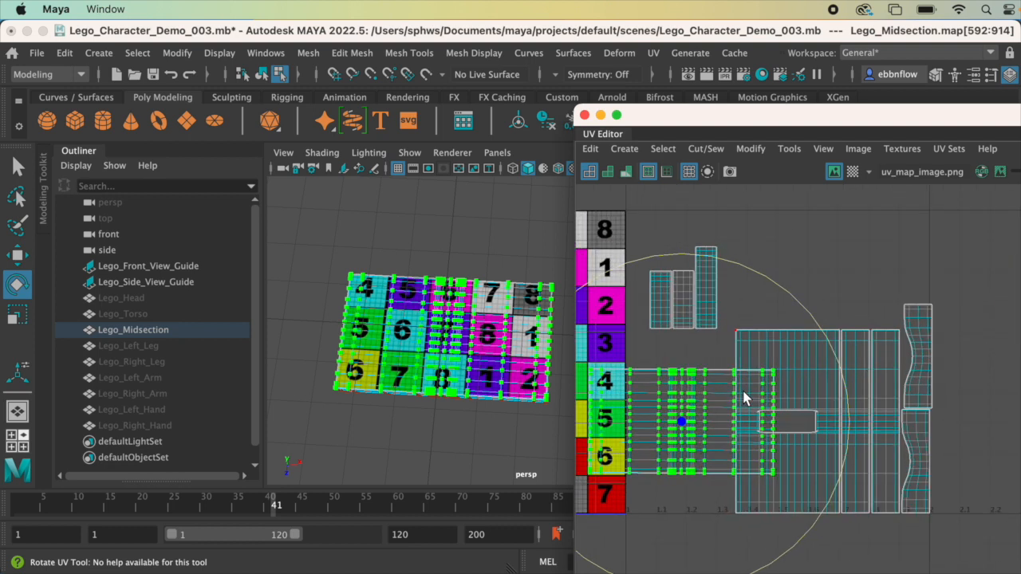
scroll(829, 275, "down", 4)
key("w")
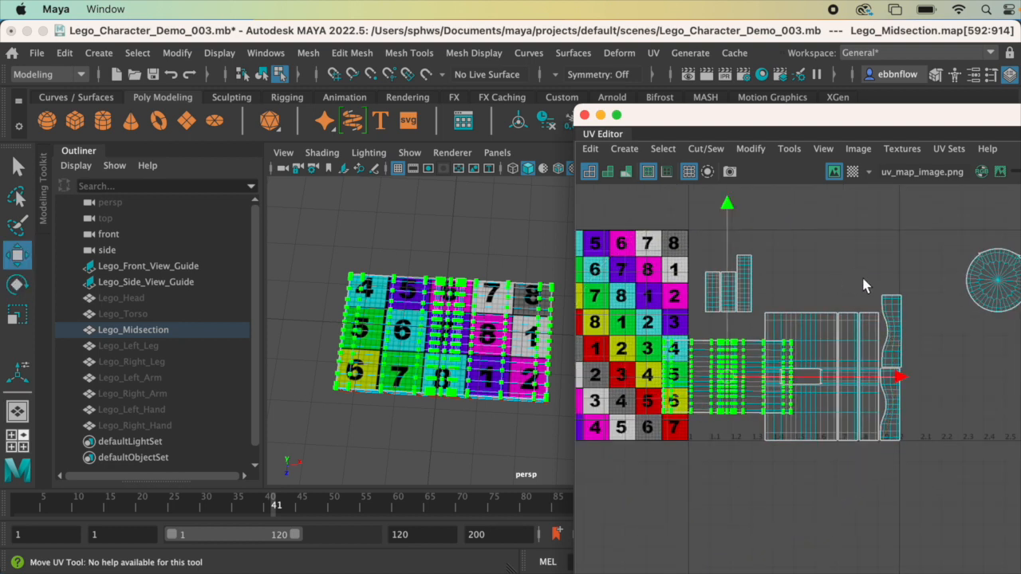
left_click_drag(950, 121, 718, 101)
left_click_drag(495, 351, 734, 205)
middle_click_drag(657, 238, 469, 309, "alt")
scroll(479, 308, "down", 1)
left_click_drag(572, 273, 614, 269)
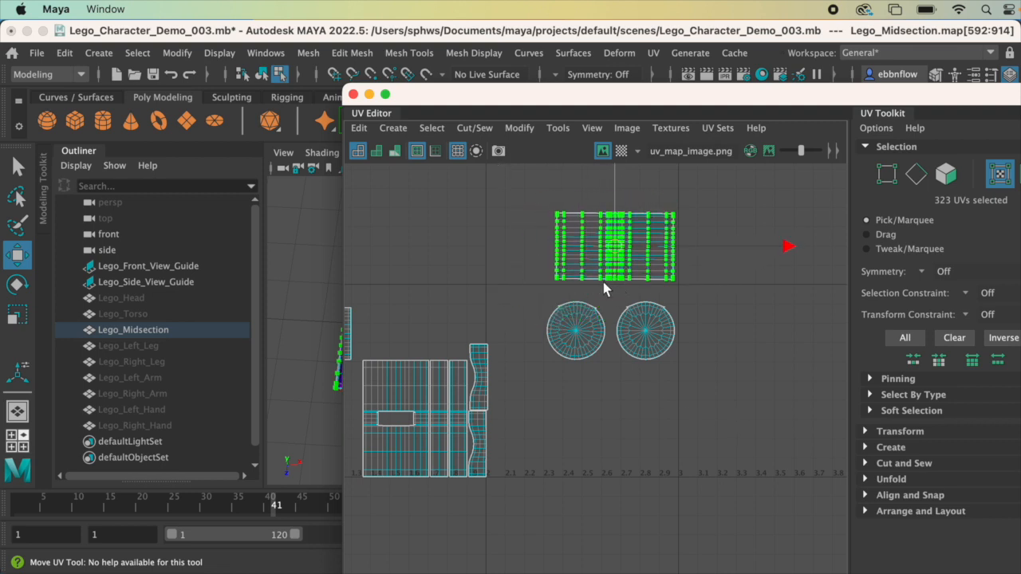
Step: Lower the top surface's shell and both circular shells into the tile, and move the circles farther down to its lower edge
left_click_drag(542, 191, 701, 365, "ctrl+shift")
left_click_drag(614, 252, 612, 327)
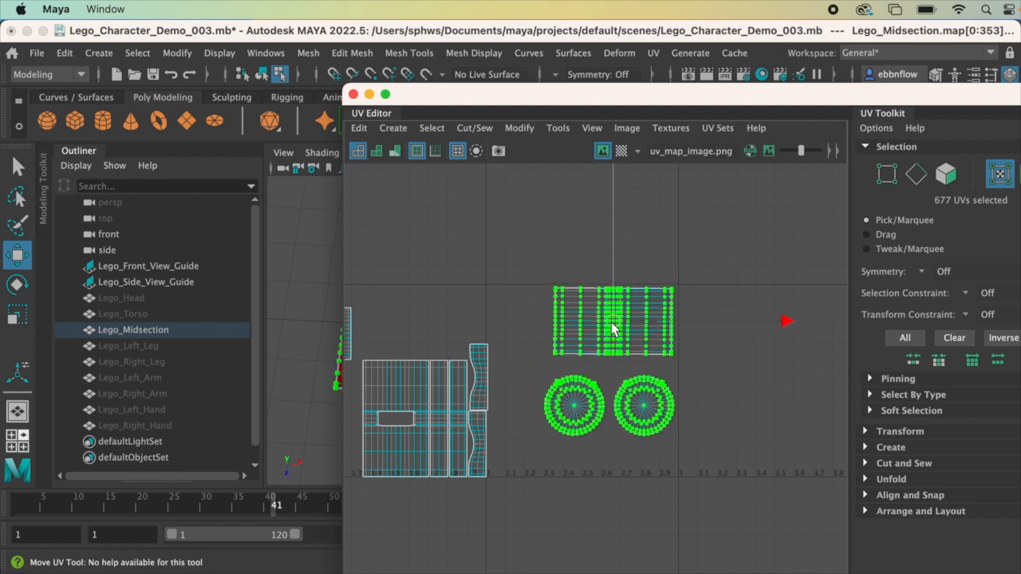
left_click_drag(527, 374, 720, 465)
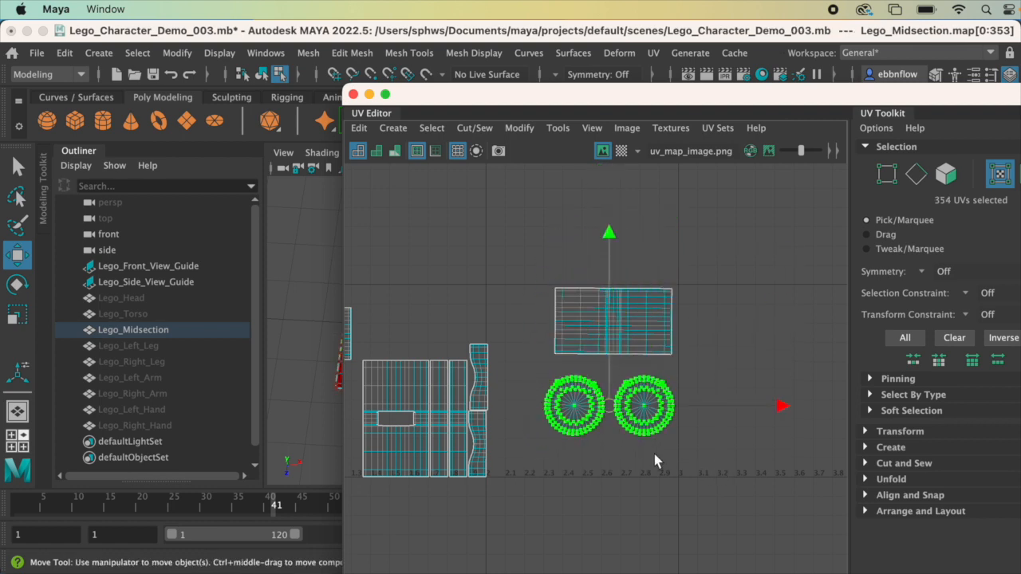
left_click_drag(611, 244, 611, 281)
Step: Select a UV on one long side face of the midsection's upper block and convert the selection to its whole UV shell
middle_click_drag(518, 351, 636, 328, "alt")
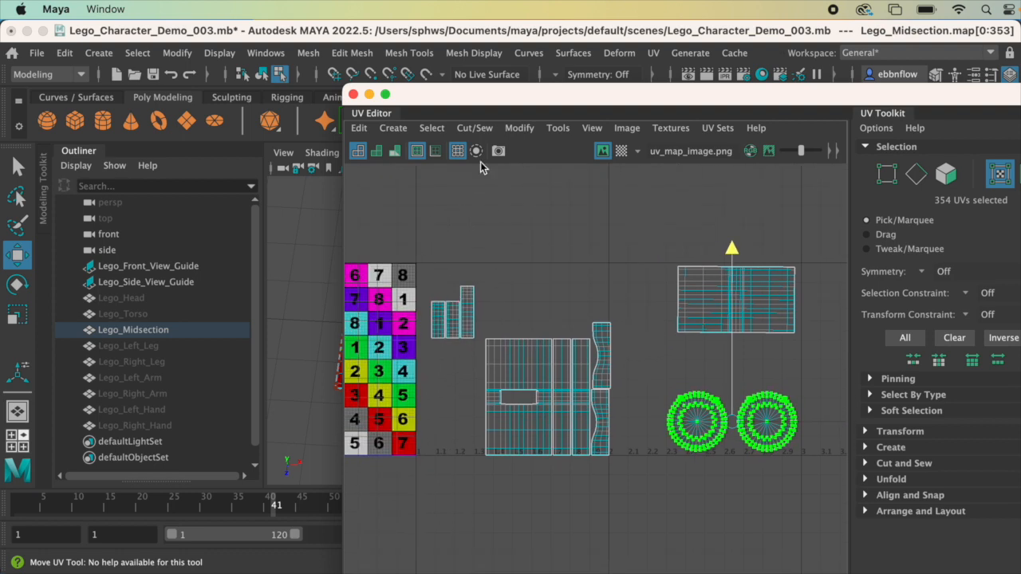
left_click_drag(493, 99, 642, 120)
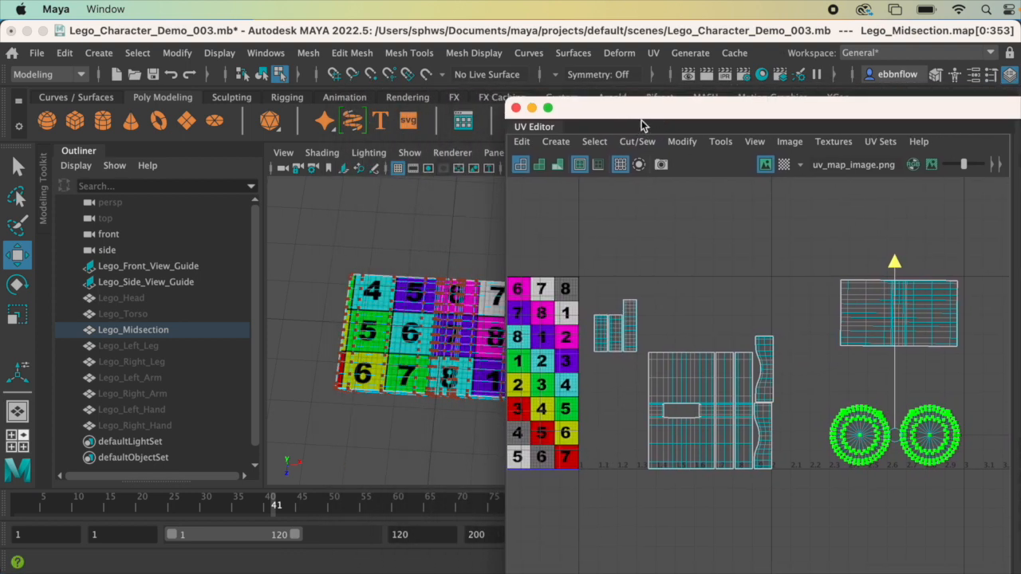
left_click_drag(444, 330, 446, 356, "alt")
left_click_drag(383, 315, 393, 315, "alt")
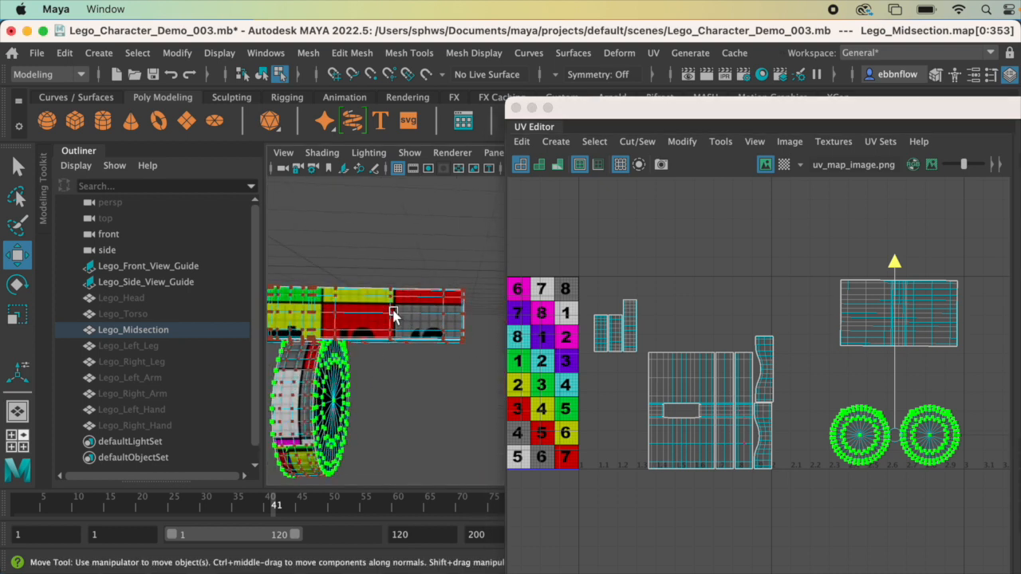
left_click(389, 312)
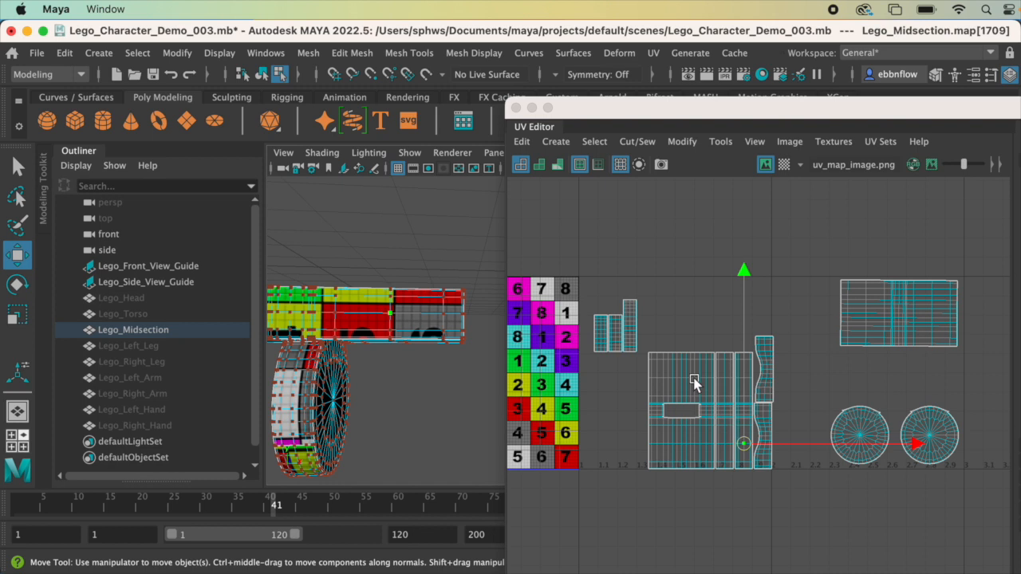
left_click(597, 148)
left_click(595, 142)
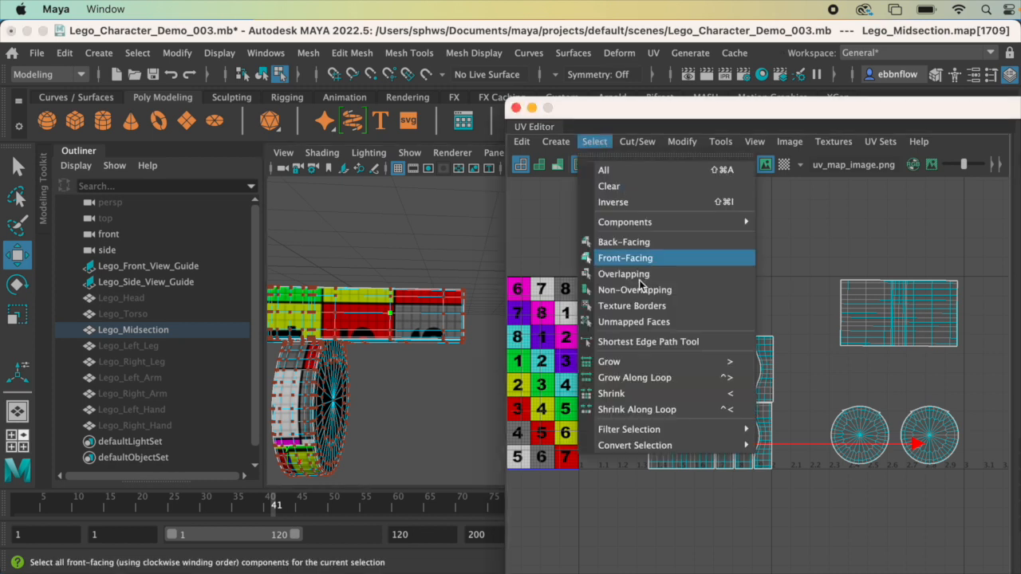
mouse_move(666, 445)
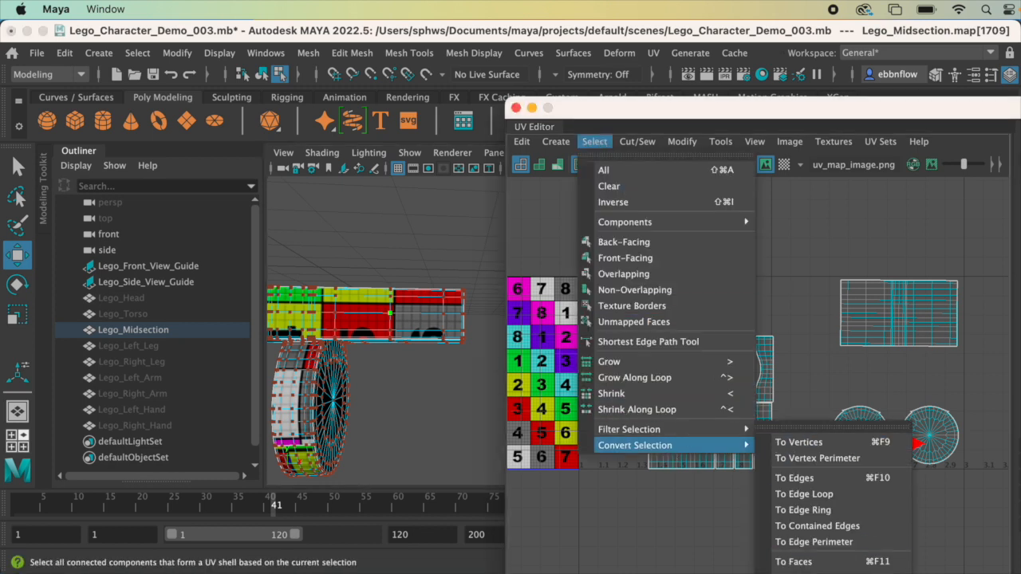
left_click(817, 441)
Step: Rotate the long side's strip shell a quarter turn counter-clockwise and place it directly below the top surface's shell
key("e")
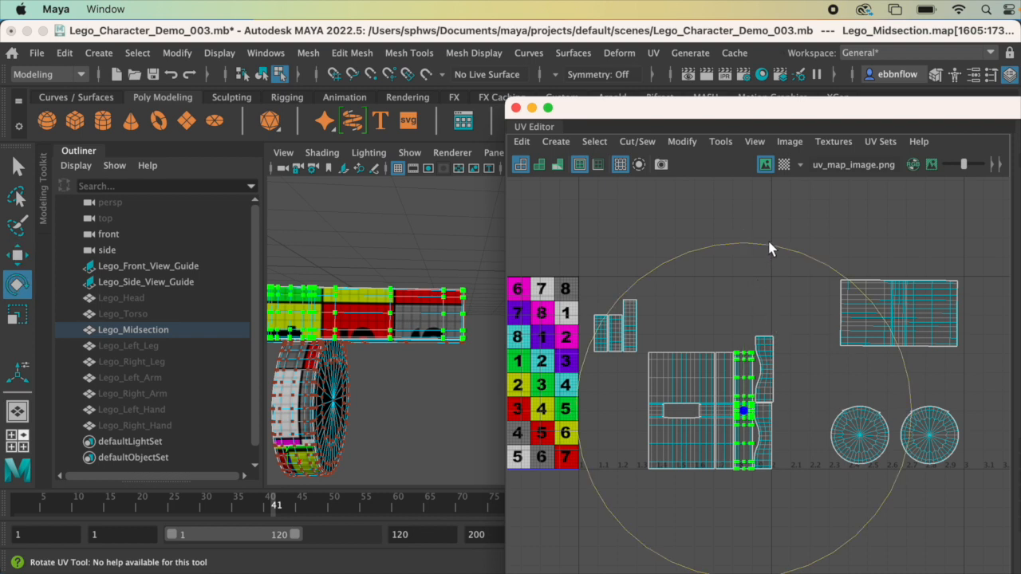
left_click_drag(769, 249, 634, 391)
key("w")
left_click_drag(738, 417, 900, 366)
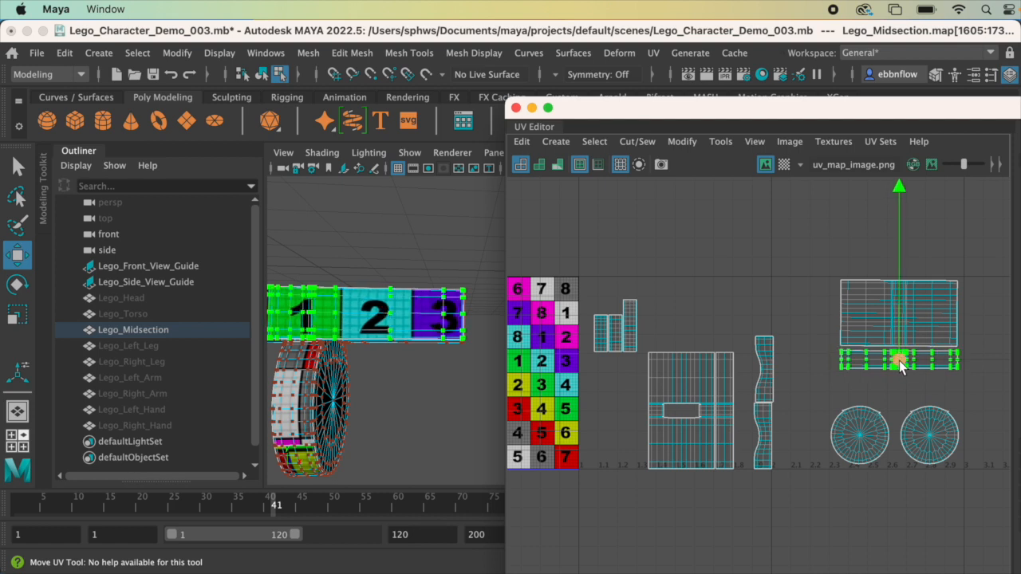
Step: Select UVs of the upper curved end-face shell and convert the selection to the whole UV shell
left_click_drag(437, 318, 415, 317, "alt")
left_click_drag(746, 316, 787, 403)
mouse_move(787, 405)
left_mouse_down()
mouse_move(748, 330)
mouse_move(790, 388)
left_mouse_up()
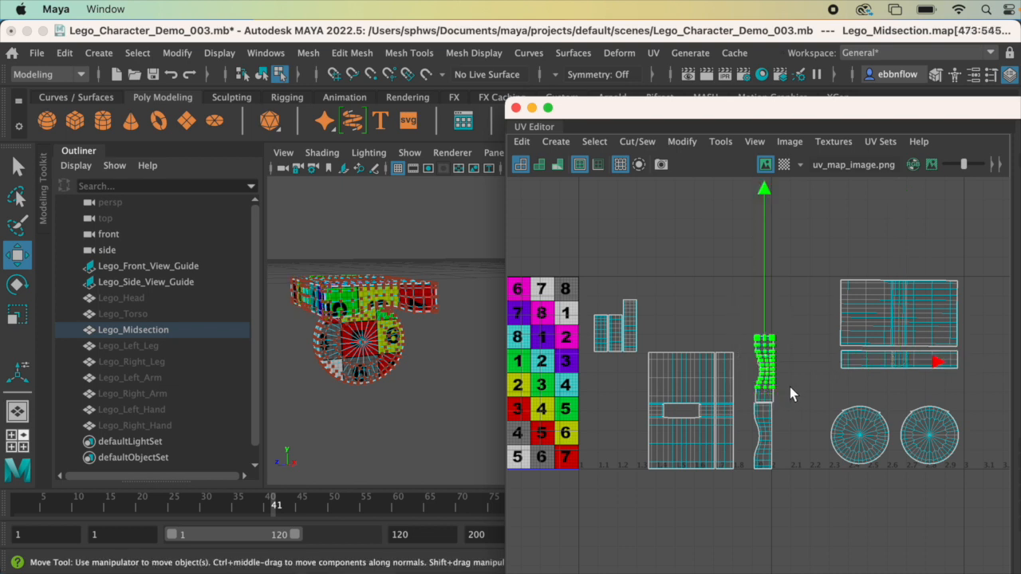
left_click_drag(415, 304, 495, 300, "alt")
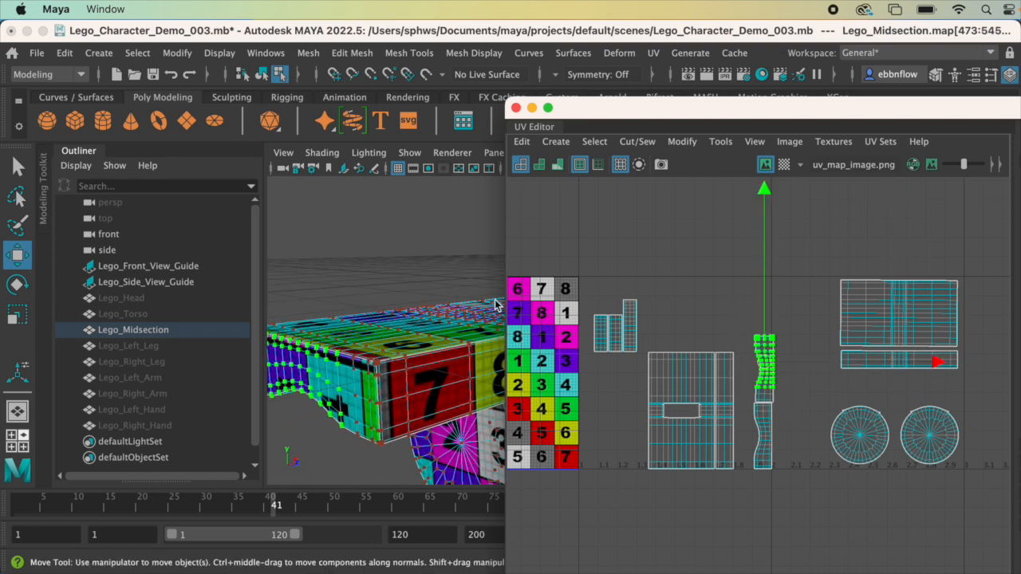
left_click(594, 141)
mouse_move(627, 445)
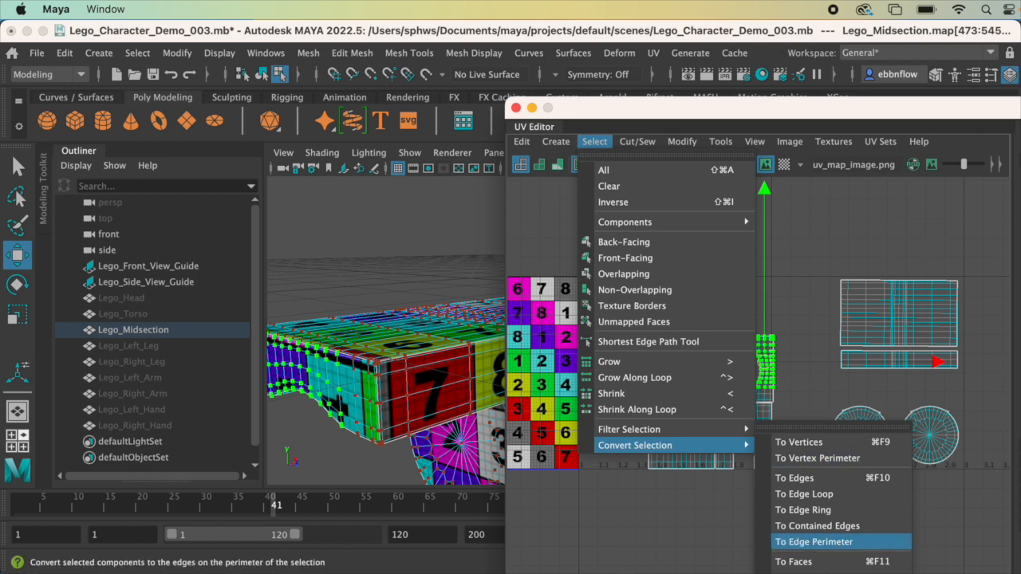
left_click(830, 573)
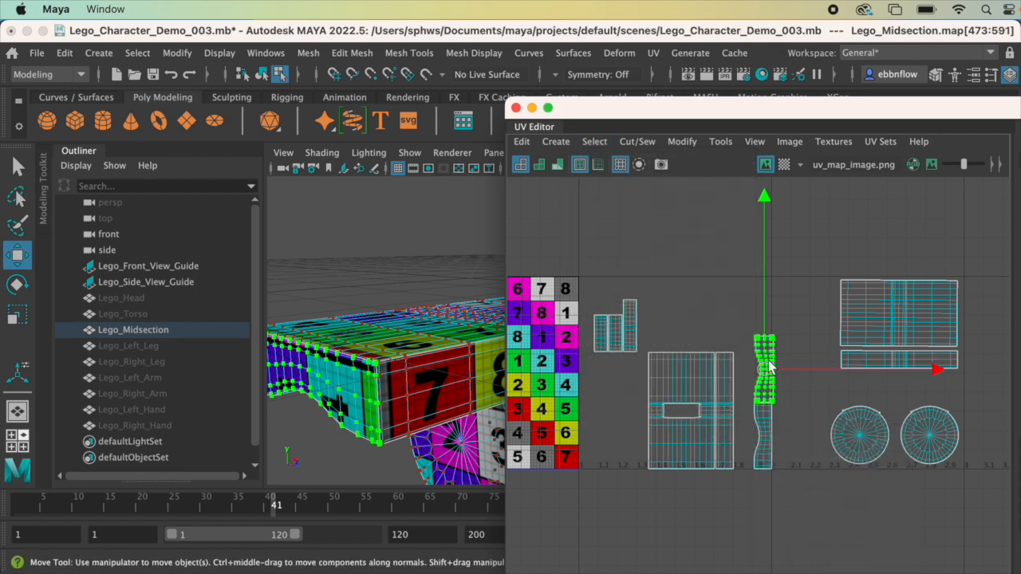
Step: Rotate the curved end-face shell a quarter turn counter-clockwise and place it against the left end of the long side's strip shell
mouse_move(764, 375)
left_mouse_down()
mouse_move(815, 211)
mouse_move(818, 317)
left_mouse_up()
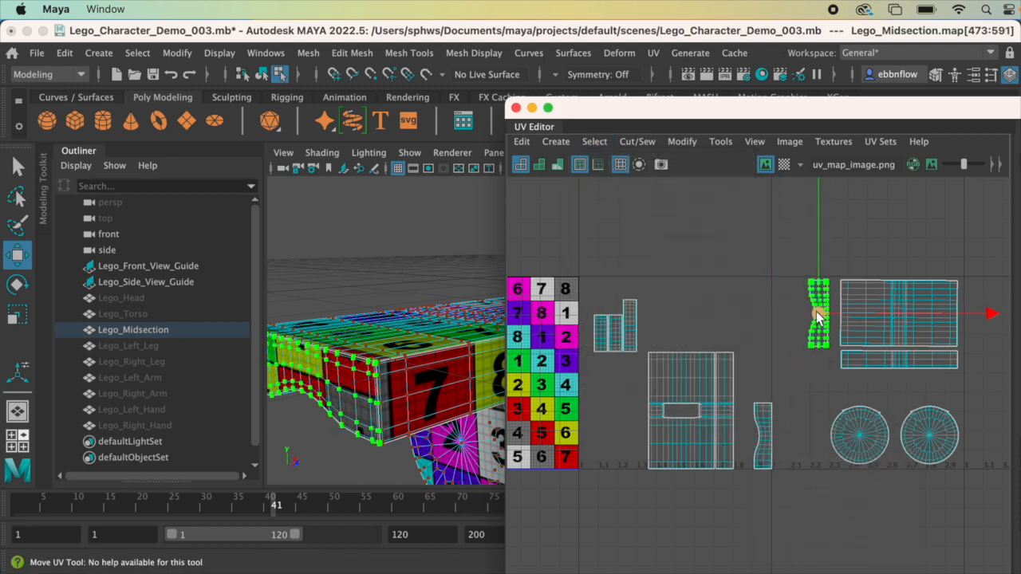
key("e")
mouse_move(957, 220)
left_mouse_down()
mouse_move(891, 205)
mouse_move(775, 256)
left_mouse_up()
key("w")
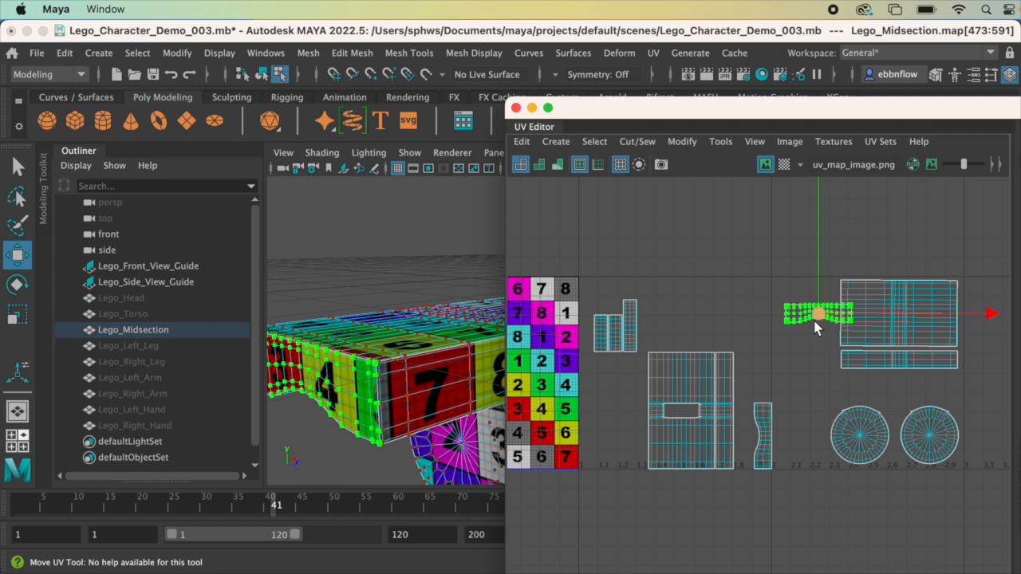
left_click_drag(810, 312, 805, 364)
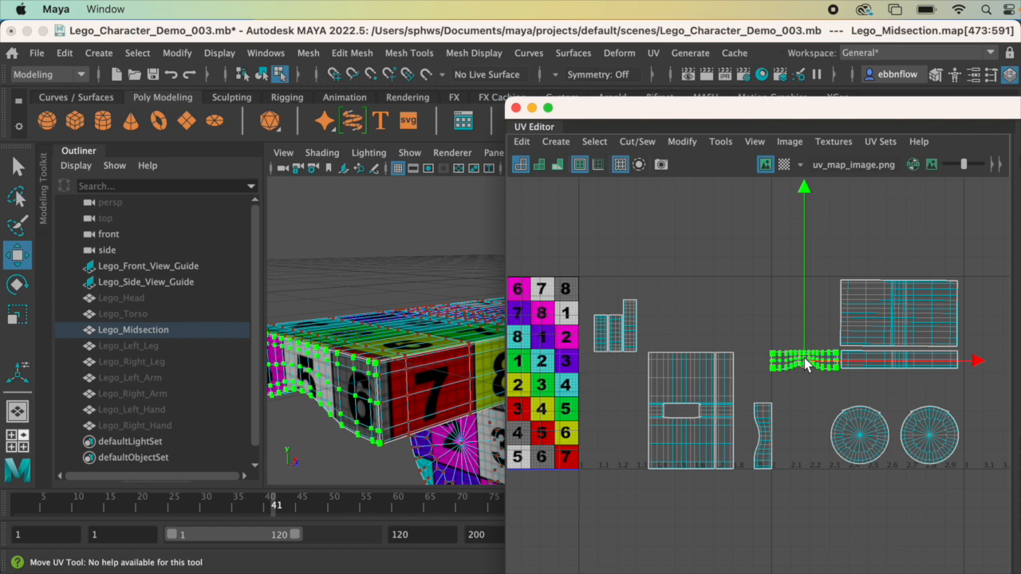
scroll(806, 363, "up", 5)
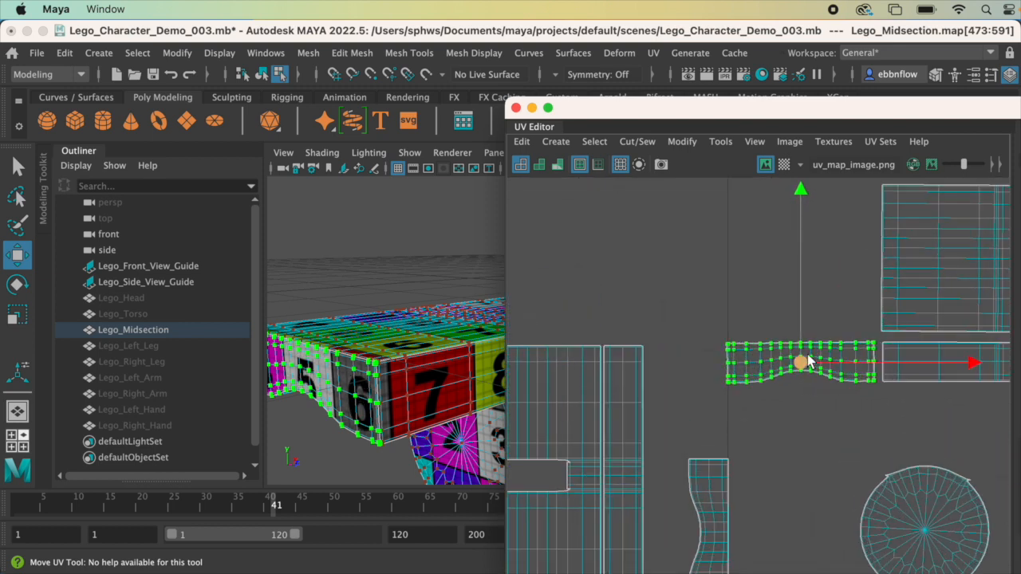
scroll(786, 353, "down", 5)
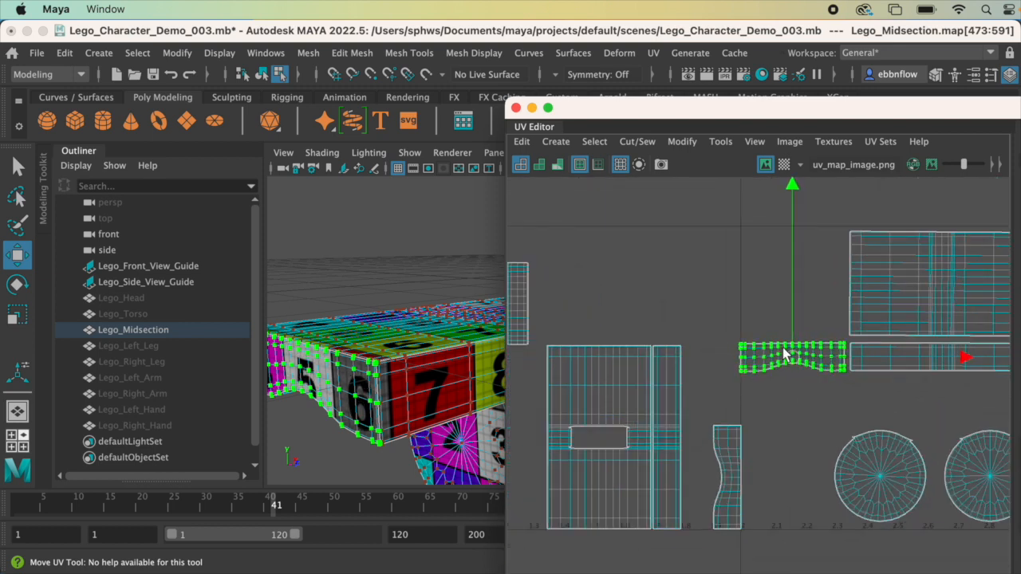
Step: Select the other curved end-face shell and rotate it a quarter turn counter-clockwise so its checker numbers read upright on the model
left_click_drag(742, 447, 768, 504)
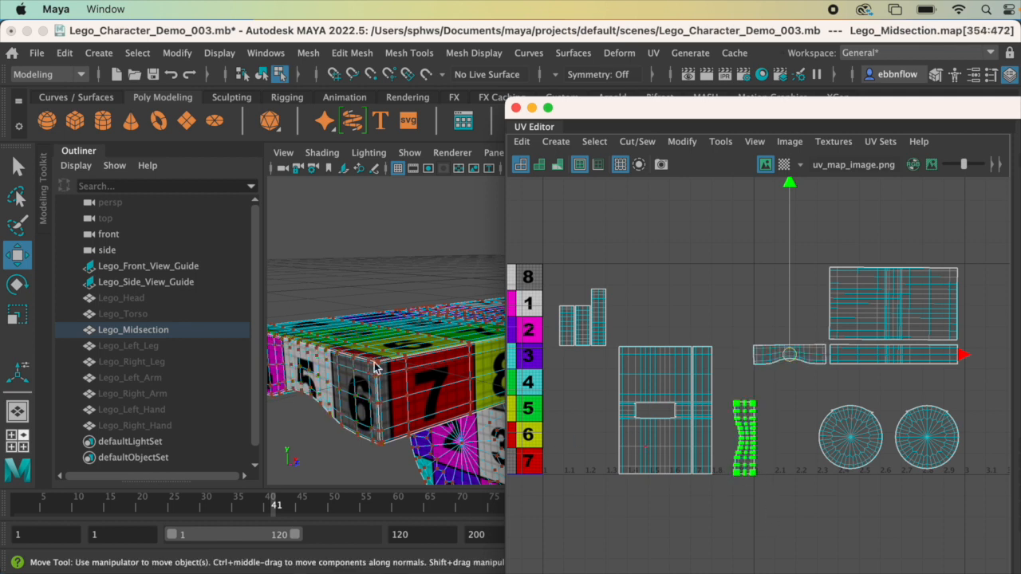
scroll(382, 362, "down", 5)
left_click_drag(381, 362, 274, 363, "alt")
key("e")
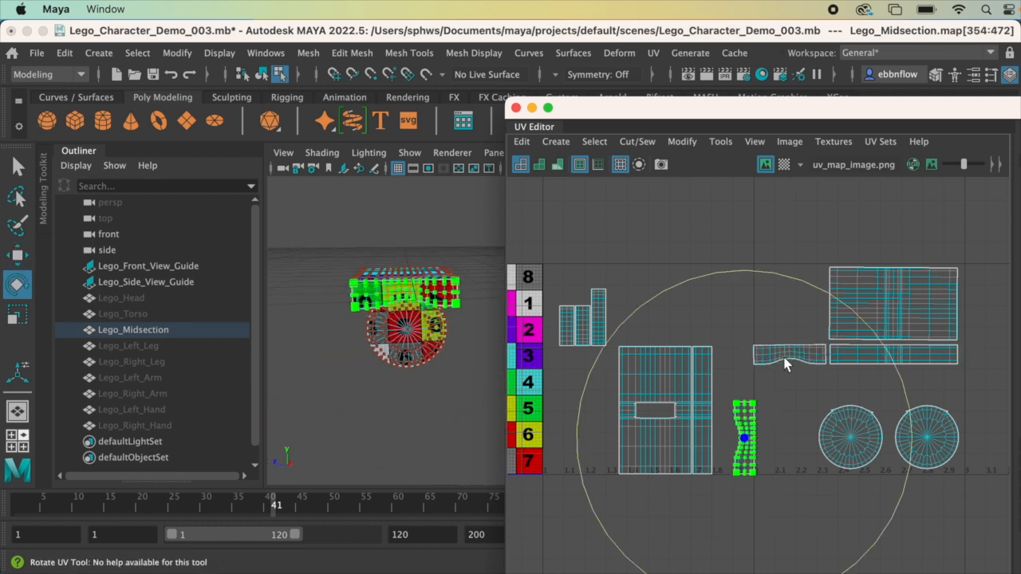
left_click_drag(803, 278, 596, 372)
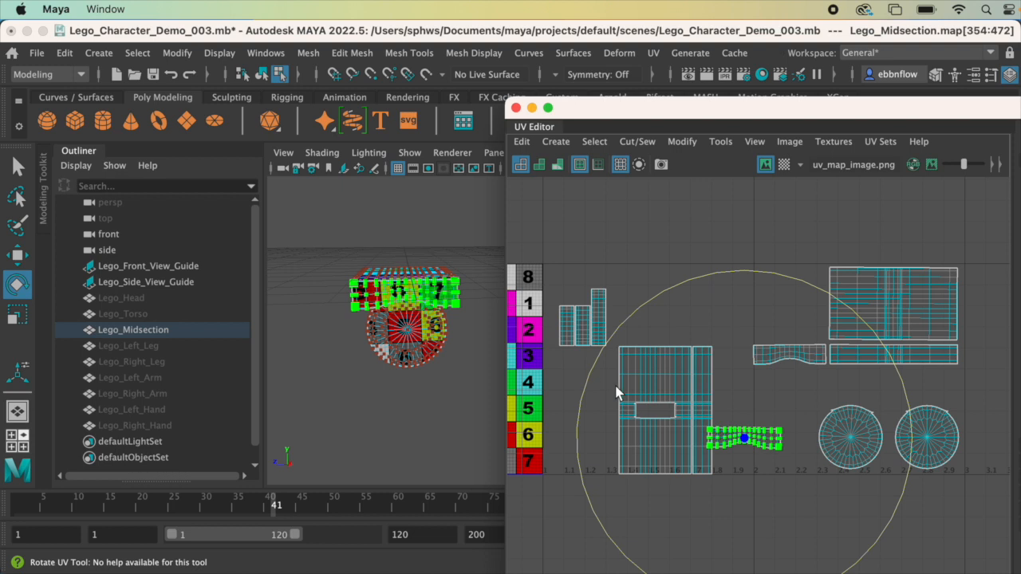
Step: Place the second curved end-face shell against the right end of the long side's strip shell and clear the selection
key("w")
left_click_drag(737, 447, 998, 358)
middle_click_drag(954, 358, 816, 355, "alt")
scroll(816, 353, "up", 3)
key("e")
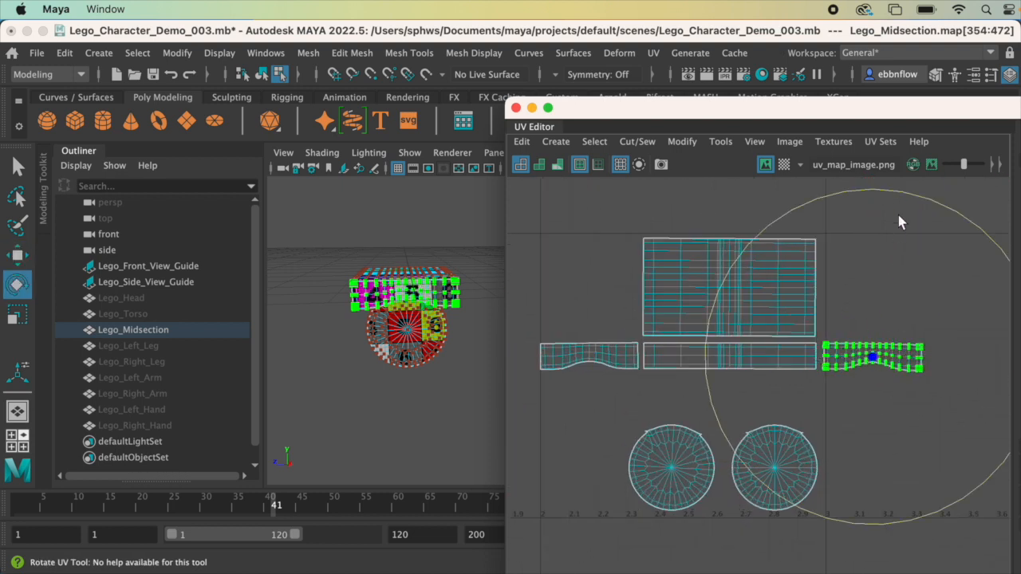
left_click(591, 388)
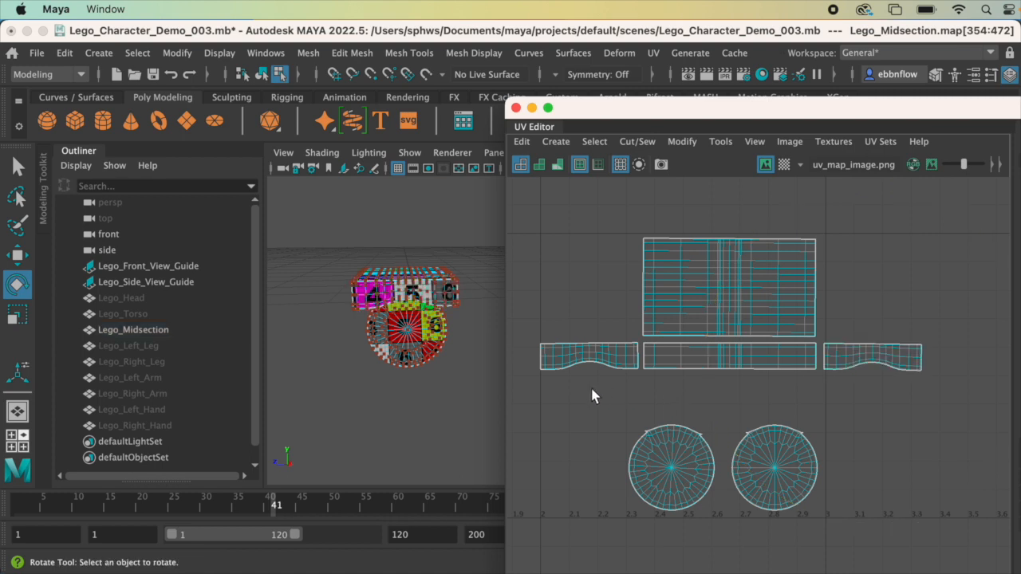
Step: Select UVs on the remaining long strip beside the large rectangular shell and convert the selection to the whole UV shell
middle_click_drag(634, 385, 758, 310, "alt")
scroll(734, 345, "down", 3)
left_click_drag(397, 353, 401, 312, "alt")
right_click_drag(401, 312, 446, 303, "alt")
left_click_drag(446, 303, 259, 327, "alt")
scroll(646, 315, "up", 1)
left_click_drag(615, 268, 636, 325)
left_click_drag(688, 449, 689, 449)
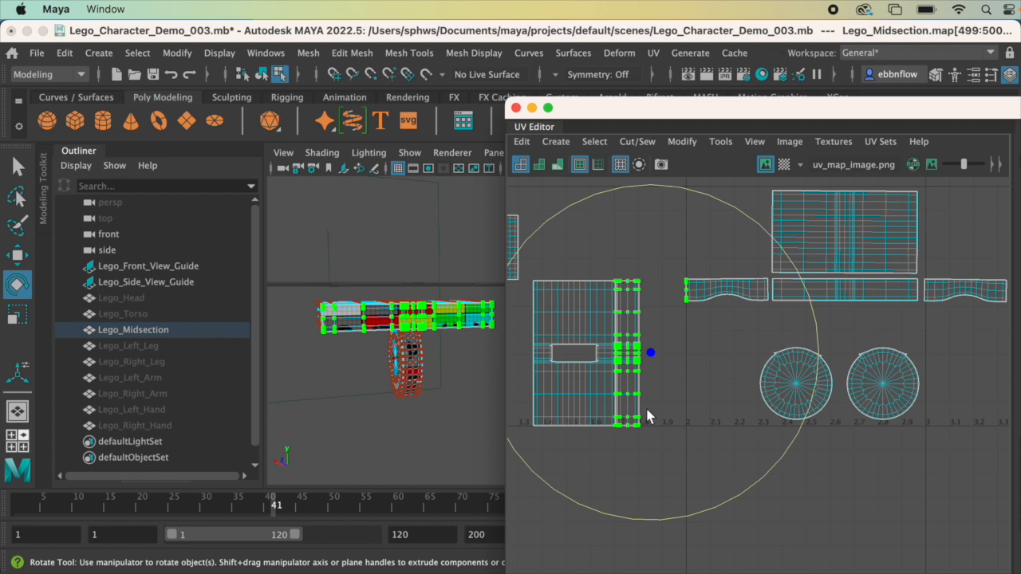
scroll(620, 358, "up", 3)
left_click(654, 369)
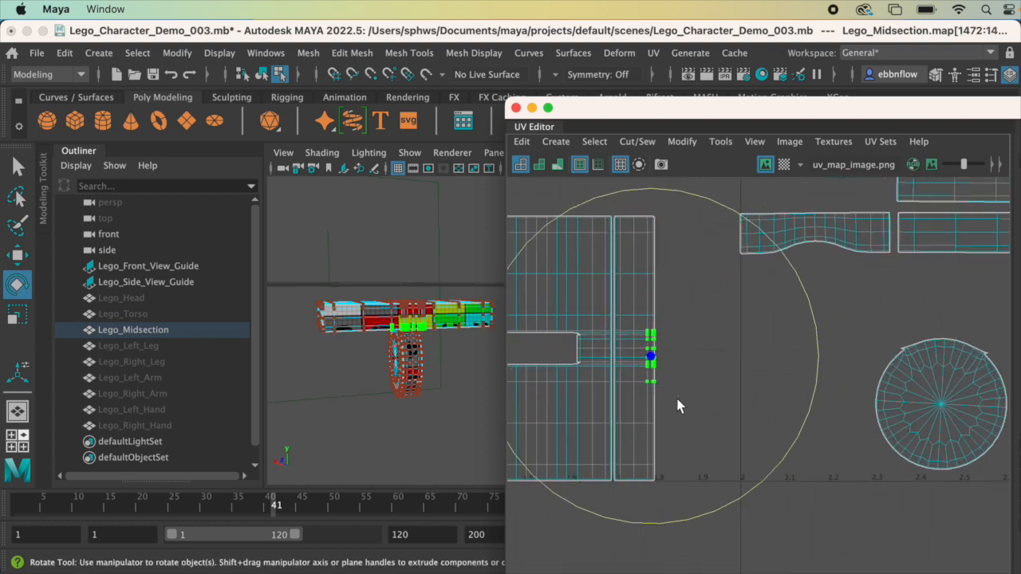
left_click(594, 141)
mouse_move(648, 434)
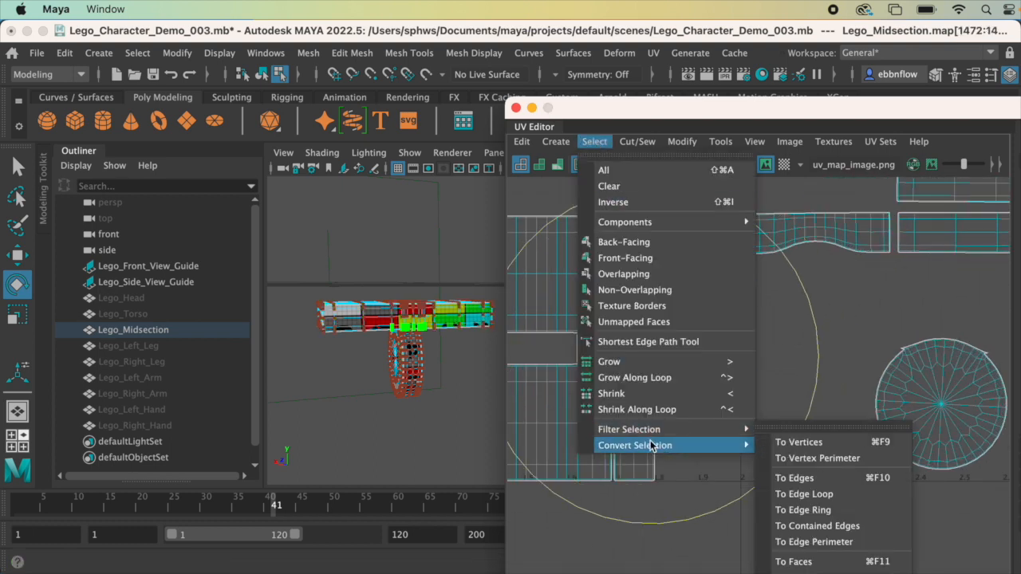
left_click(806, 572)
scroll(716, 374, "down", 5)
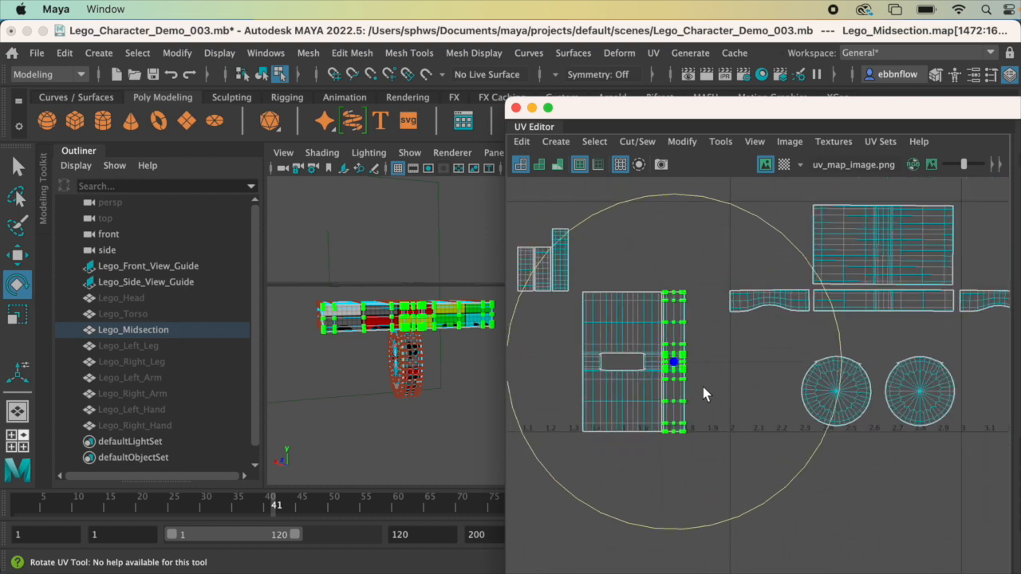
Step: Move the remaining strip shell in line with the top surface's shell and rotate it a quarter turn counter-clockwise
key("w")
left_click_drag(674, 363, 886, 320)
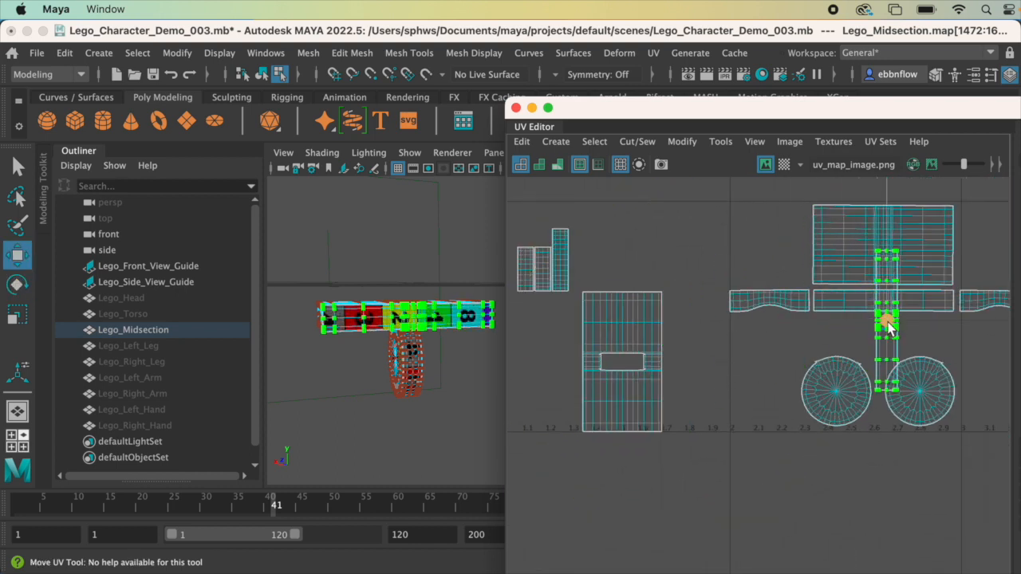
scroll(901, 322, "up", 3)
middle_click_drag(905, 321, 795, 360, "alt")
scroll(793, 351, "up", 2)
middle_click_drag(786, 321, 782, 384, "alt")
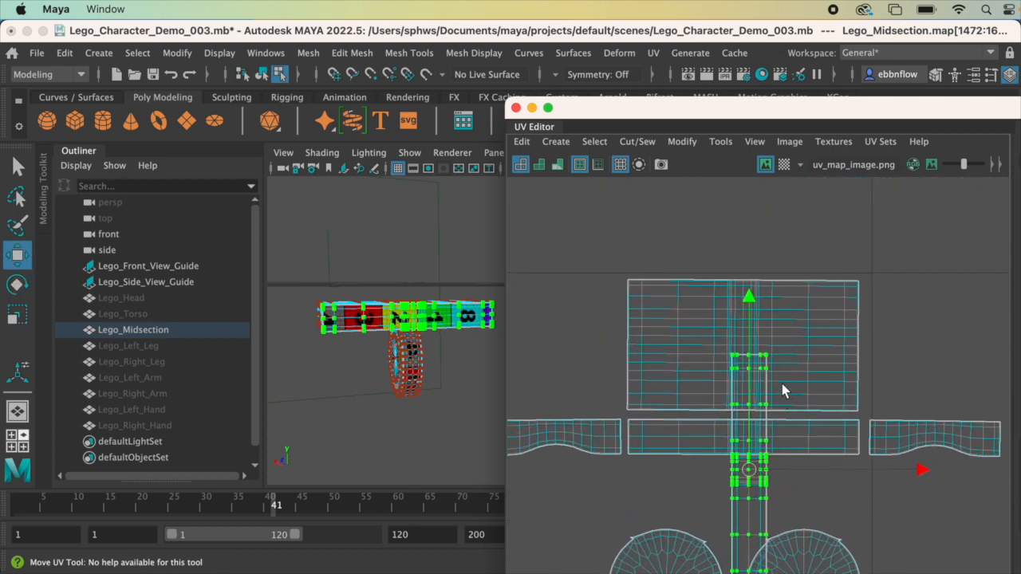
key("e")
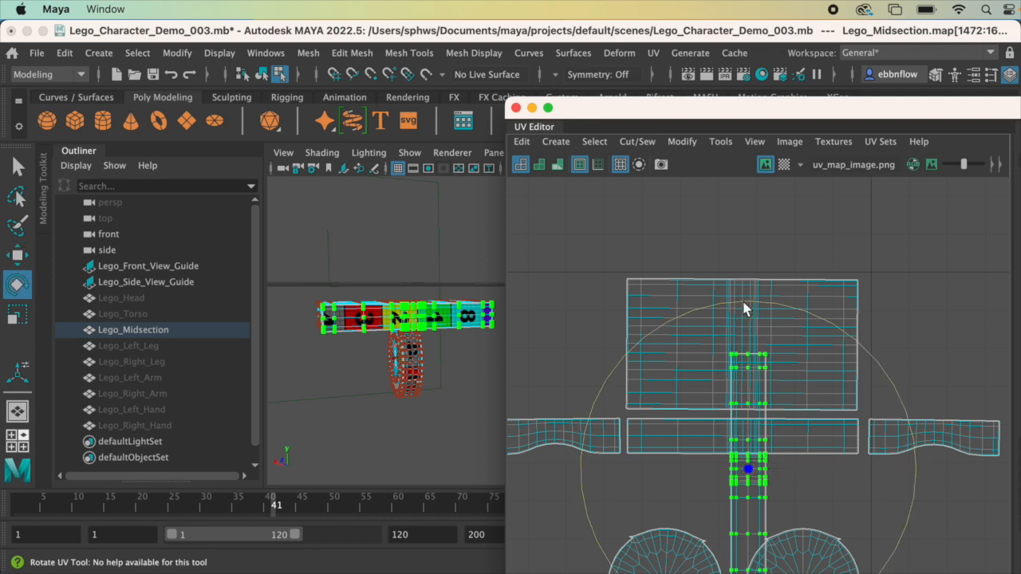
left_click_drag(743, 299, 580, 468)
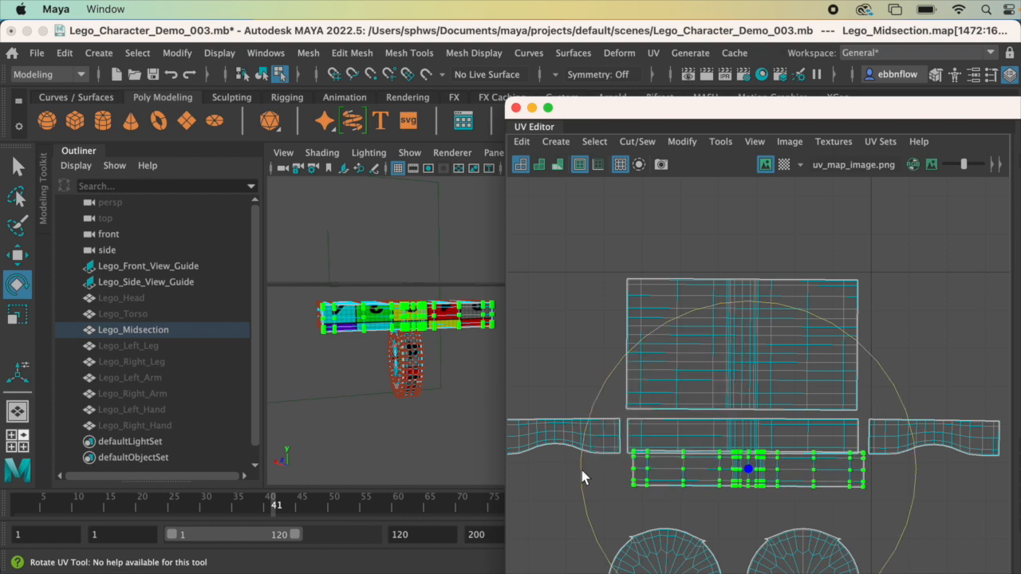
Step: Move the remaining strip shell directly above the top surface's shell, line up their edges and fine-tune its rotation
key("w")
left_click_drag(739, 300, 722, 81)
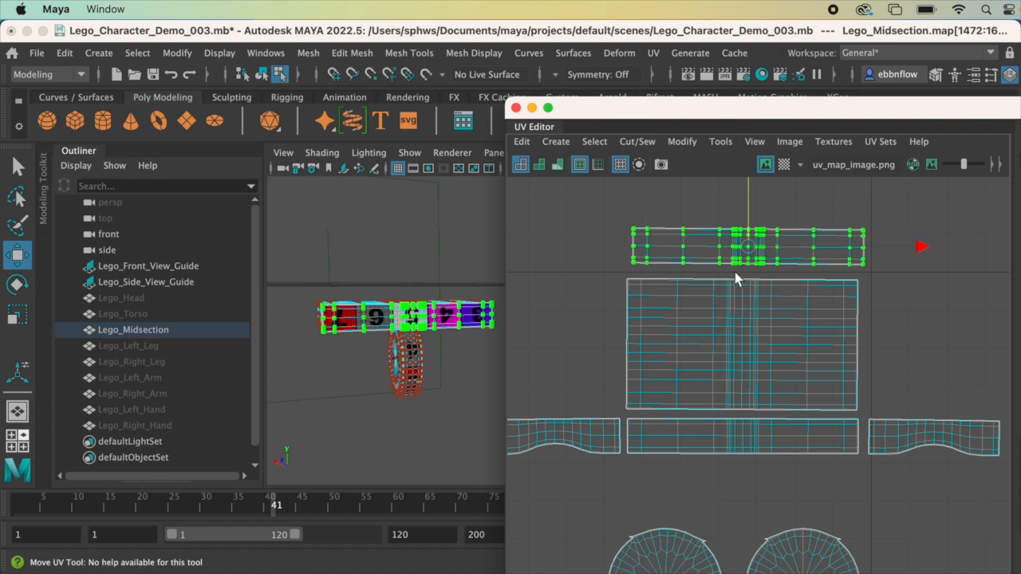
middle_click_drag(715, 279, 706, 383, "alt")
scroll(717, 363, "up", 2)
left_click_drag(747, 353, 730, 363)
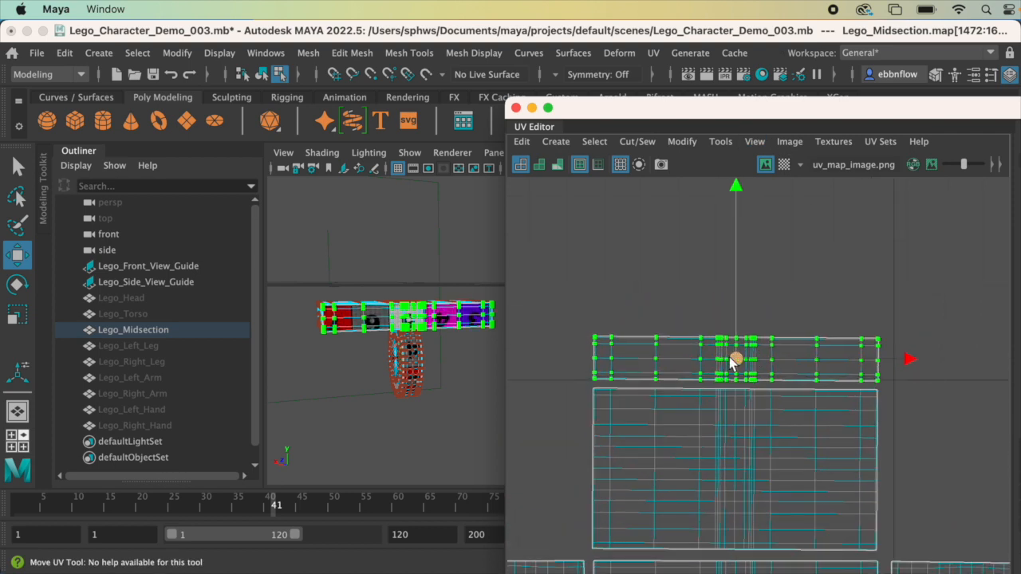
key("e")
left_click_drag(856, 241, 886, 289)
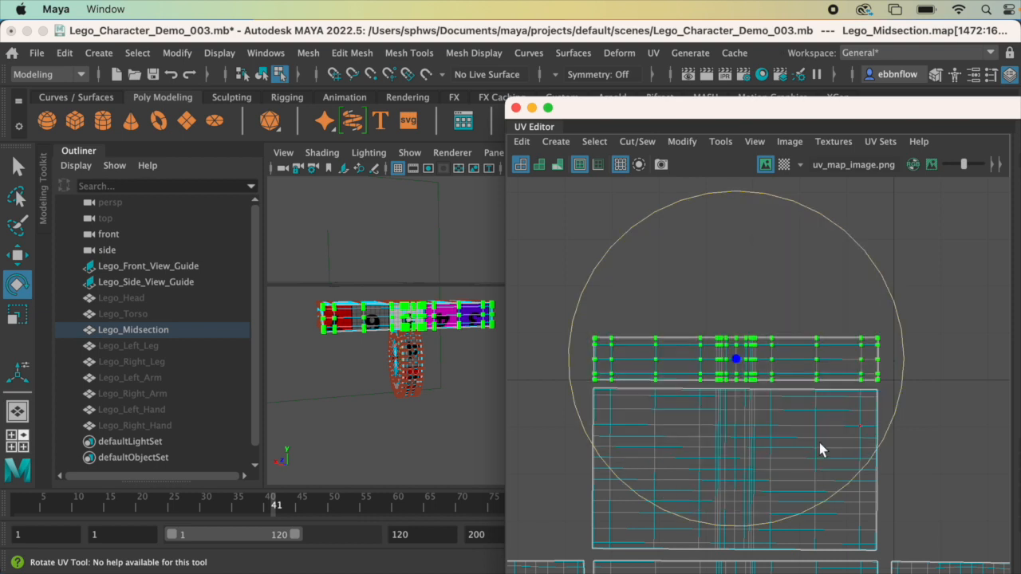
scroll(772, 436, "down", 2)
scroll(664, 411, "down", 5)
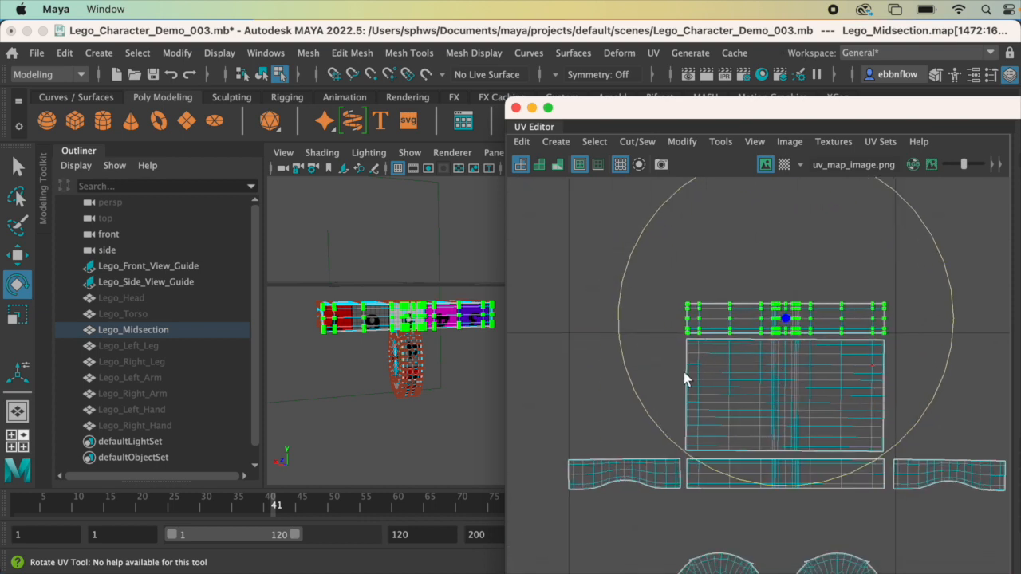
scroll(646, 418, "up", 2)
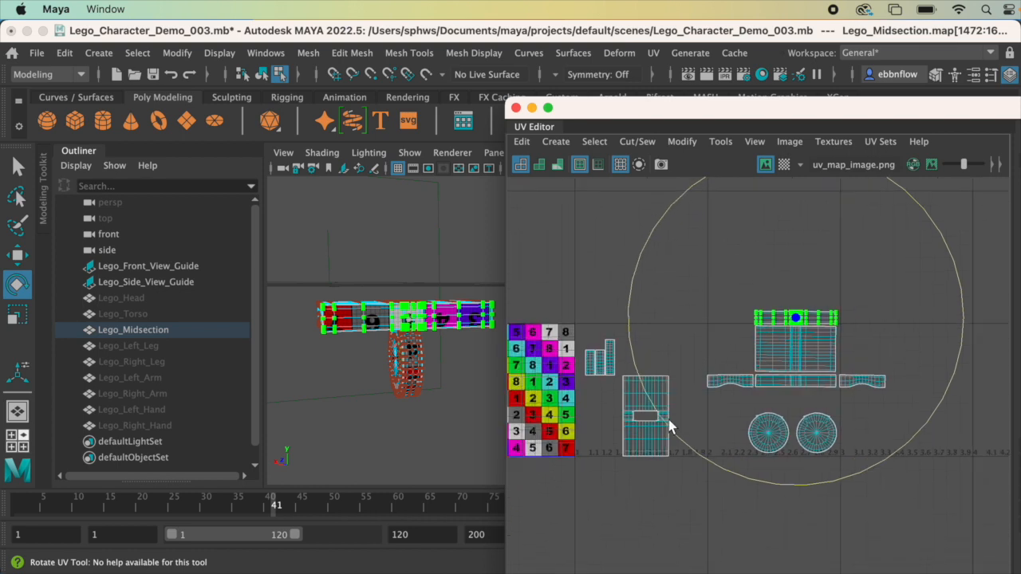
Step: Select the large rectangular shell with the central cut-out and move it above the stacked shells of the separate tile
left_click_drag(609, 343, 697, 496)
mouse_move(430, 340)
left_mouse_down("alt")
mouse_move(420, 288)
mouse_move(421, 327)
left_mouse_up("alt")
middle_click_drag(429, 367, 384, 223, "alt")
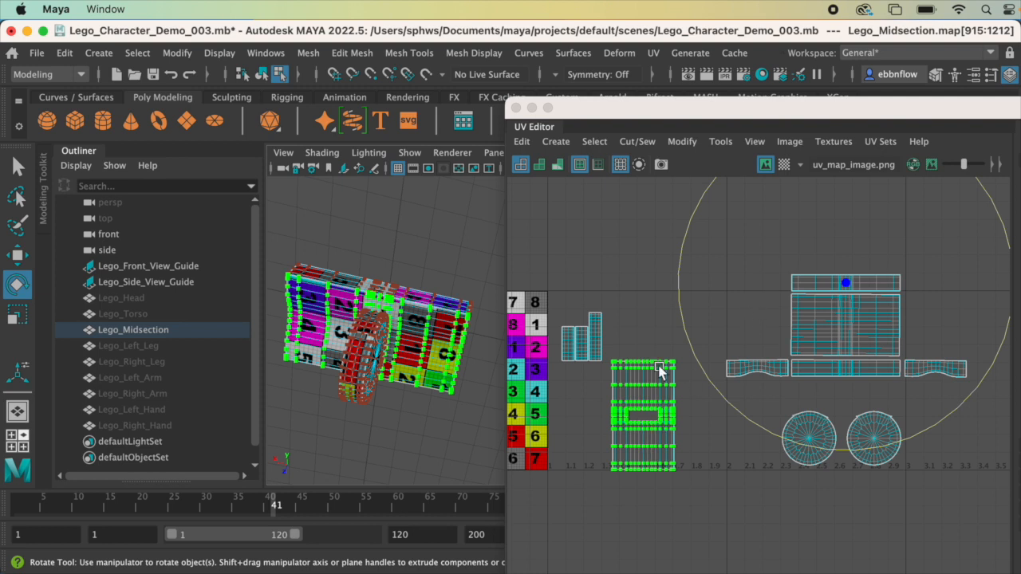
key("w")
scroll(639, 345, "down", 2)
left_click_drag(649, 399, 816, 237)
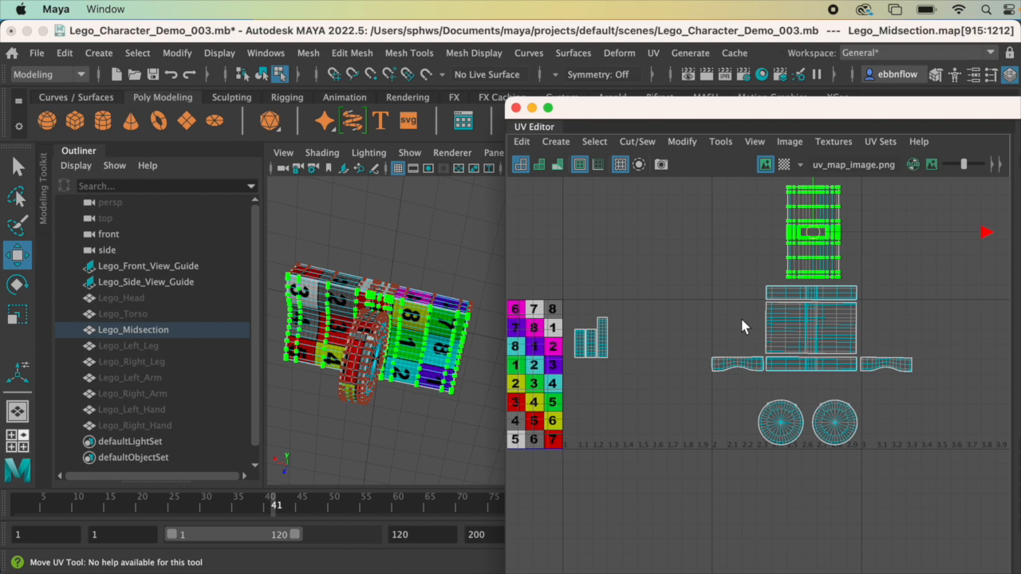
Step: Rotate the shell with the cut-out about a quarter turn counter-clockwise and check its orientation on the model's underside
scroll(741, 318, "down", 1)
middle_click_drag(742, 316, 709, 444, "alt")
scroll(741, 423, "up", 3)
key("e")
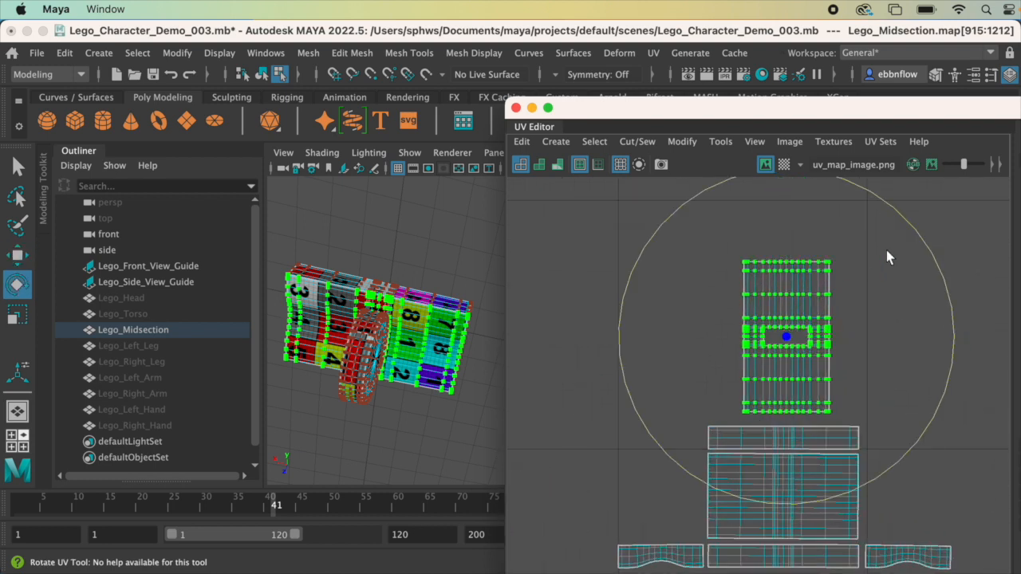
left_click_drag(922, 244, 728, 278)
left_click_drag(344, 319, 498, 305, "alt")
scroll(402, 312, "down", 6)
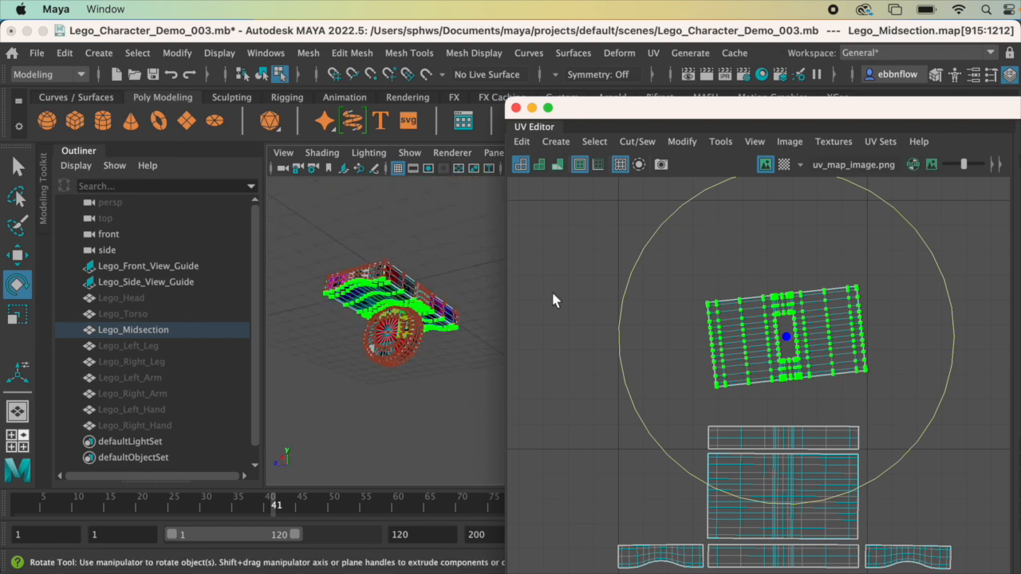
Step: Turn the shell with the cut-out a further half turn until level and place it directly above the long strip shell
left_click_drag(912, 231, 683, 403)
key("w")
left_click_drag(785, 342, 779, 382)
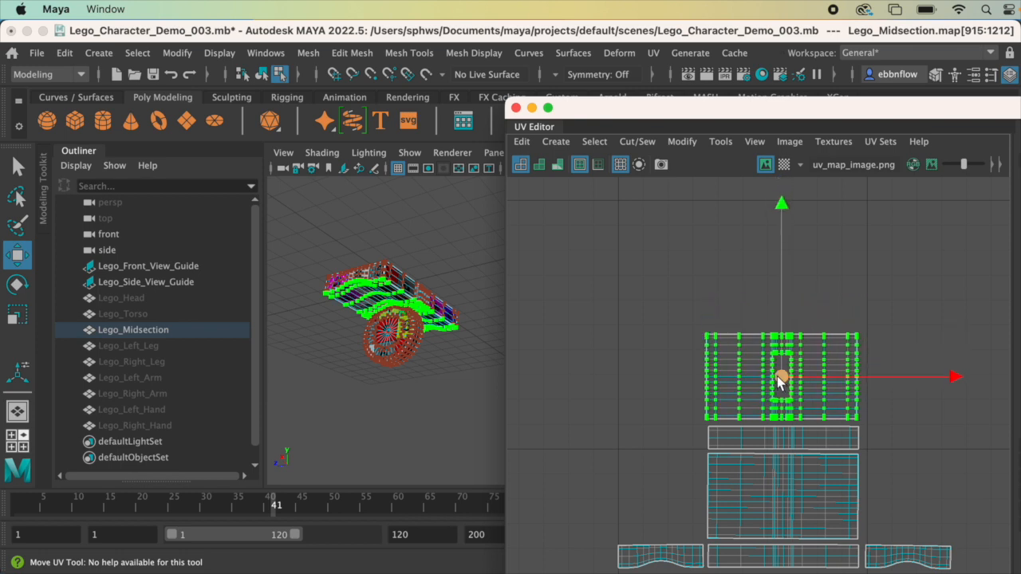
Step: Select the UVs of the remaining small strip shells beside the textured tile
scroll(754, 418, "down", 5)
middle_click_drag(754, 417, 852, 314, "alt")
scroll(319, 300, "up", 5)
left_click_drag(318, 300, 501, 381, "alt")
left_click_drag(613, 330, 684, 443)
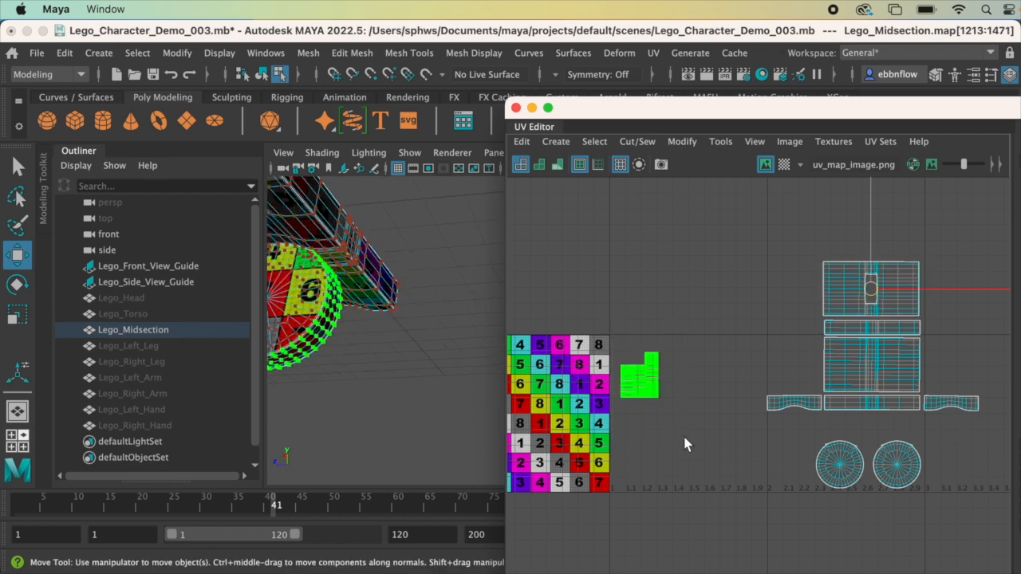
Step: Examine from several angles which part of the midsection the selected small strip shells cover
key("f")
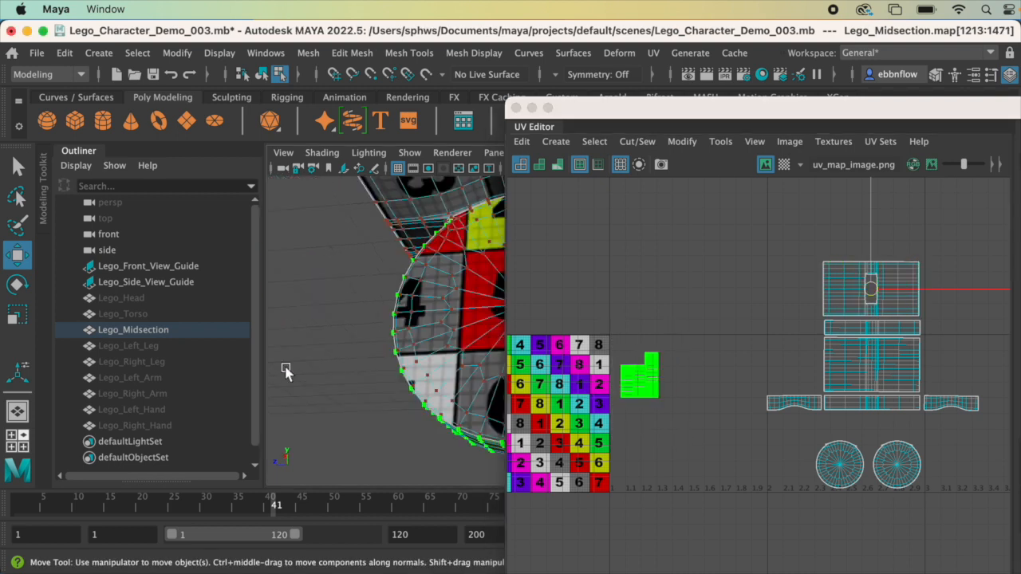
left_click_drag(360, 315, 373, 283, "alt")
scroll(415, 313, "down", 4)
left_click_drag(416, 316, 436, 257, "alt")
scroll(359, 263, "down", 8)
middle_click_drag(435, 257, 372, 318, "alt")
scroll(383, 312, "up", 5)
left_click_drag(391, 310, 459, 302, "alt")
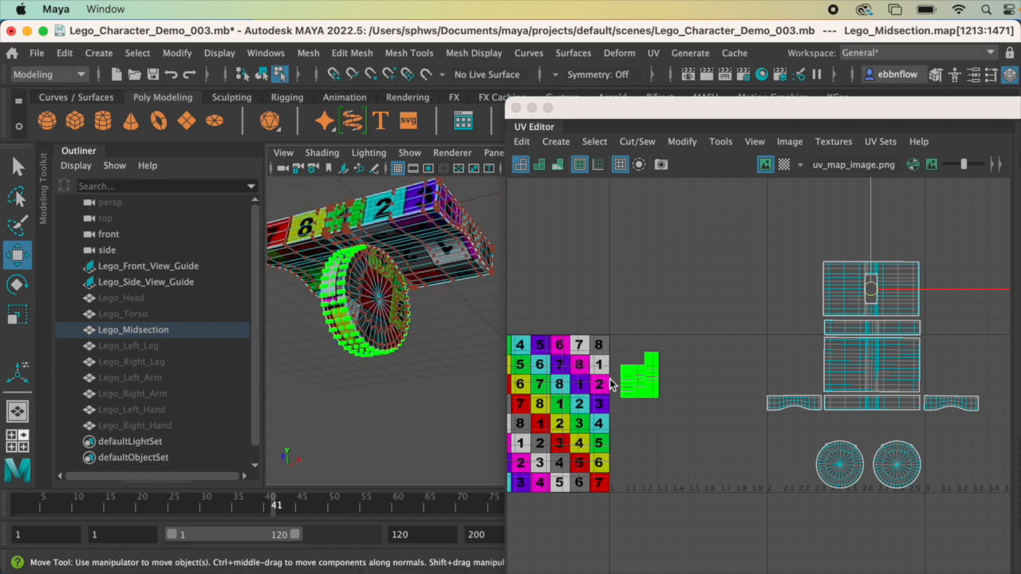
scroll(671, 372, "up", 4)
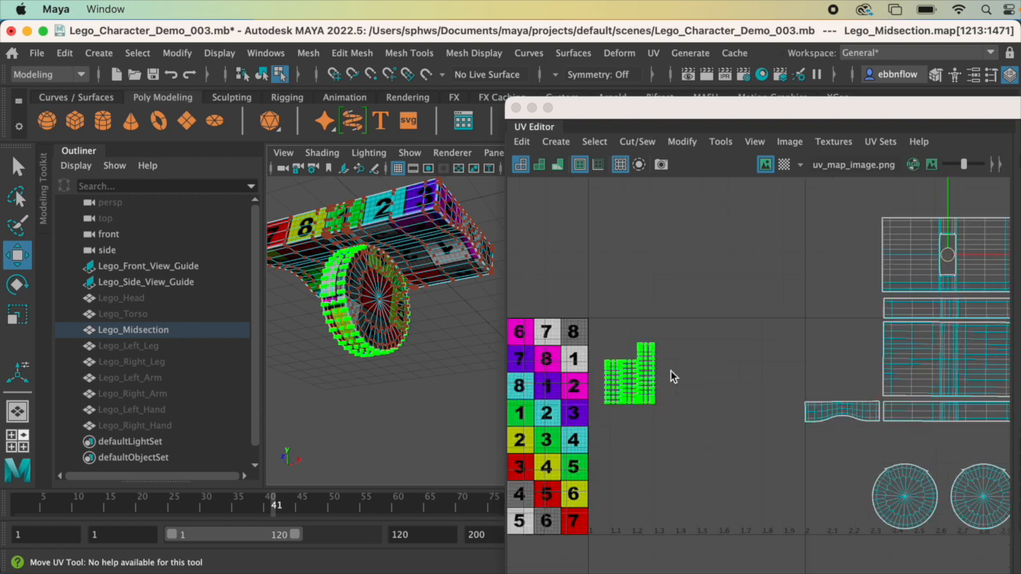
Step: Convert the small strip shells' UV selection to faces so the round part's rim is selected
scroll(611, 376, "down", 2)
right_click(619, 377)
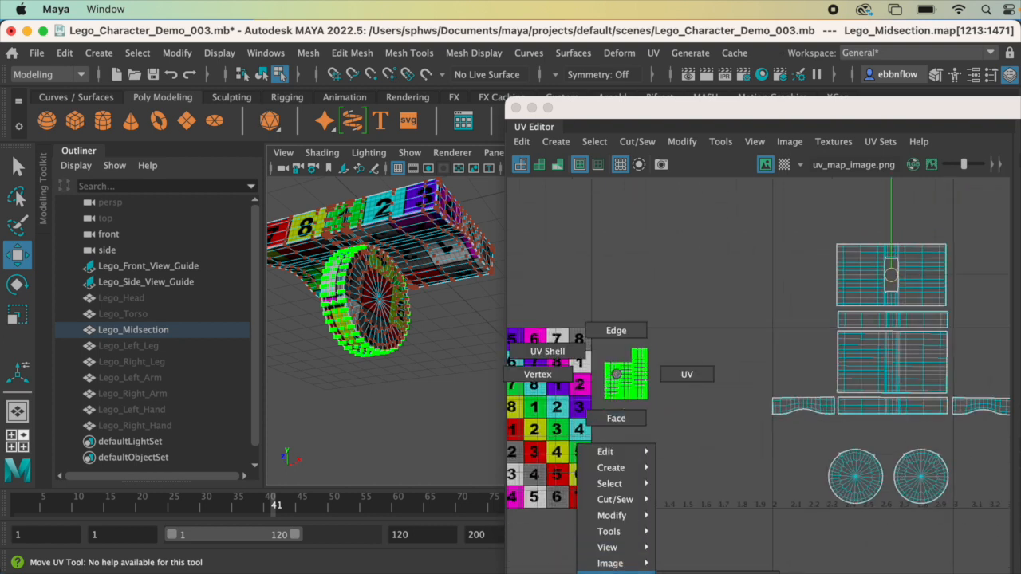
right_click_drag(619, 378, 619, 377)
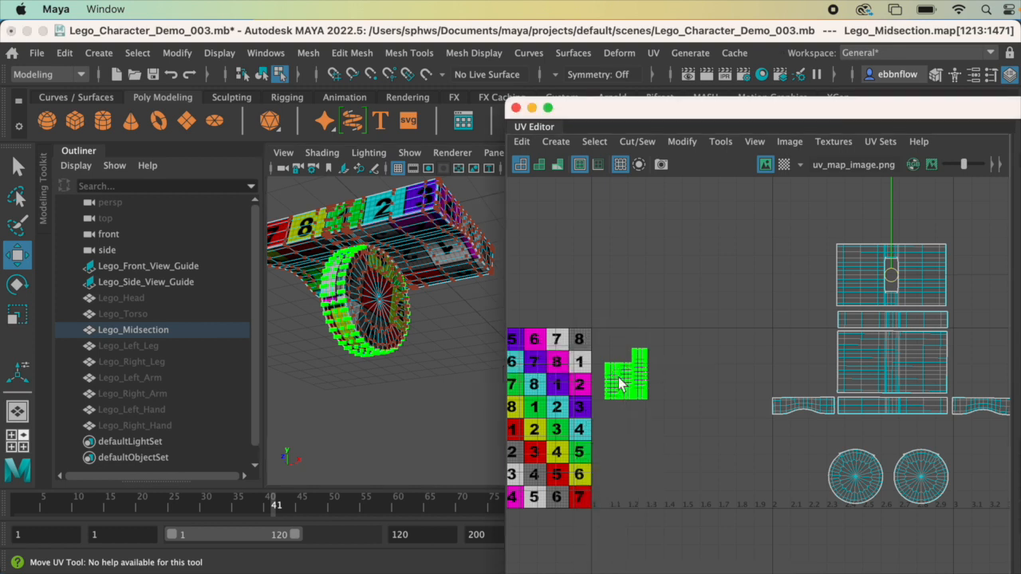
key("w")
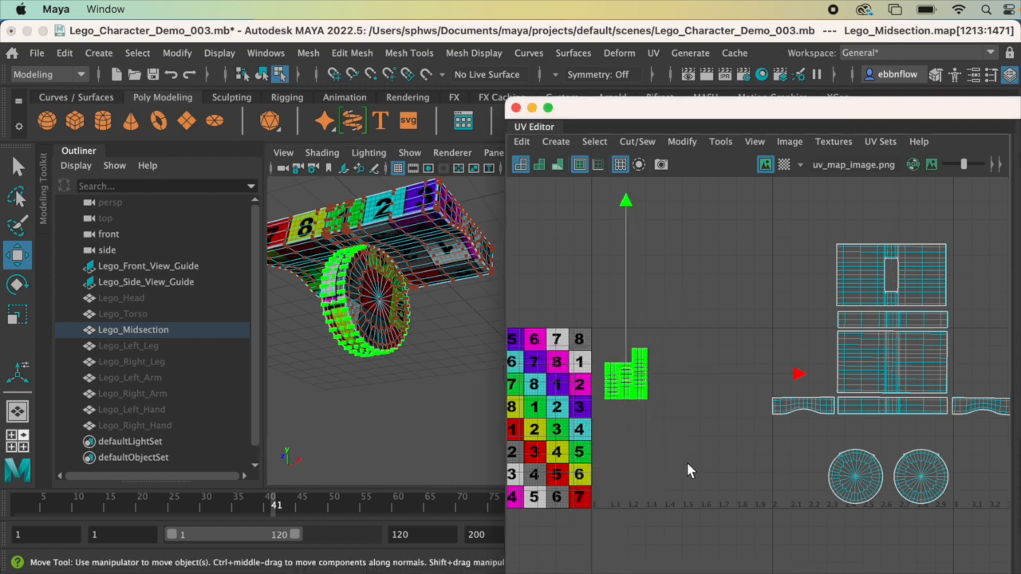
left_click_drag(414, 323, 481, 264, "alt")
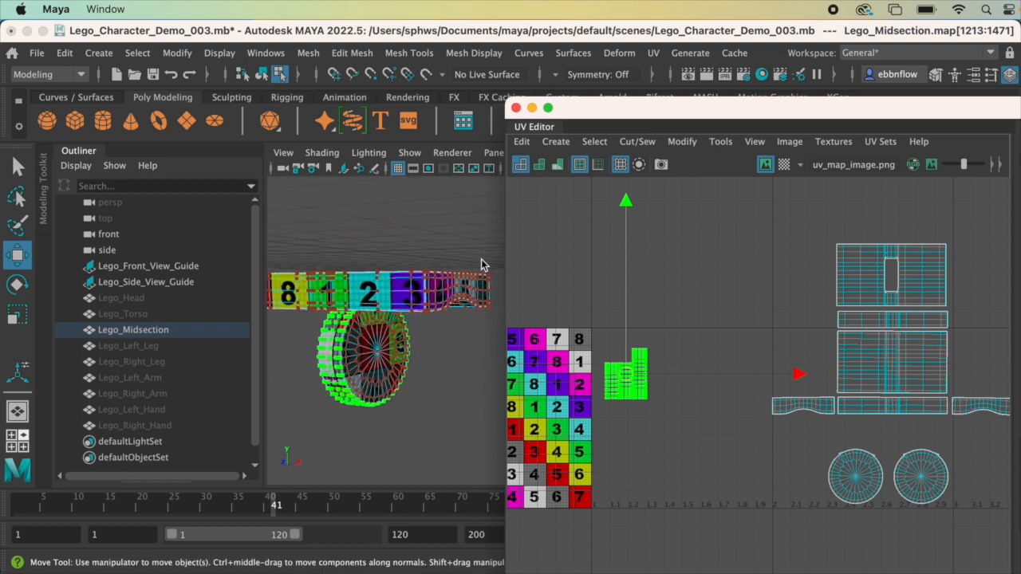
left_click(595, 142)
mouse_move(651, 449)
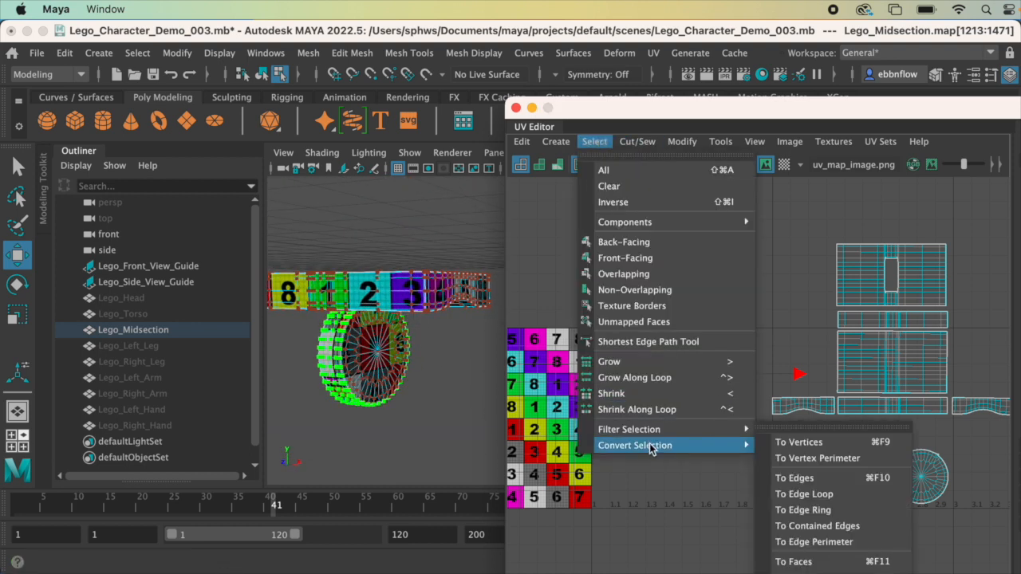
left_click(826, 563)
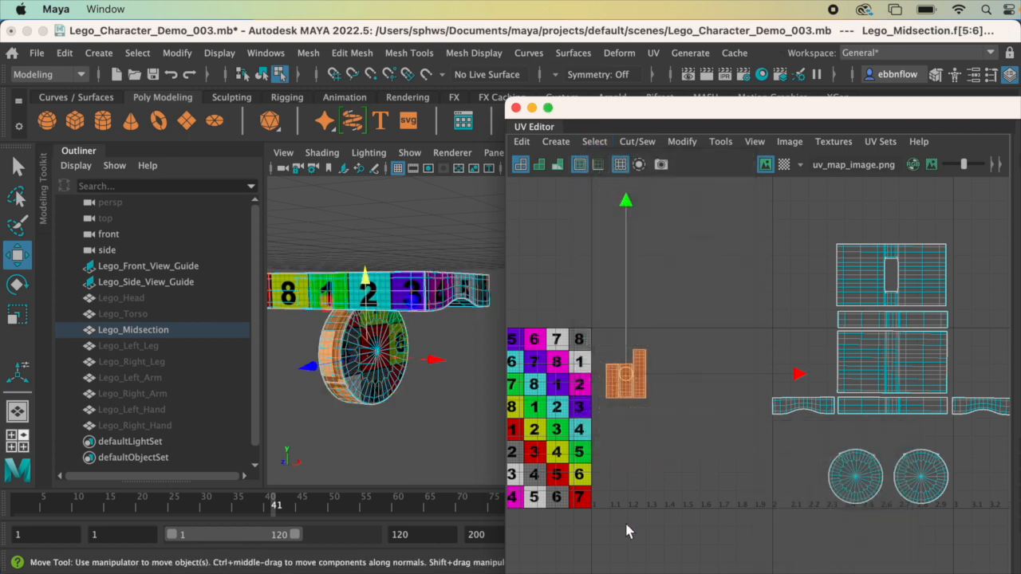
left_click_drag(401, 378, 387, 351, "alt")
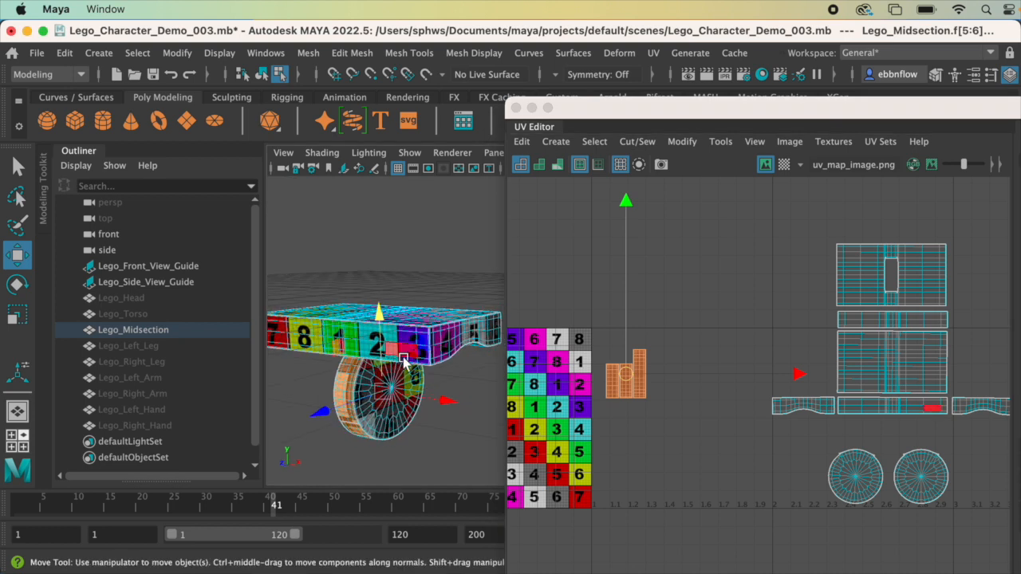
left_click(652, 53)
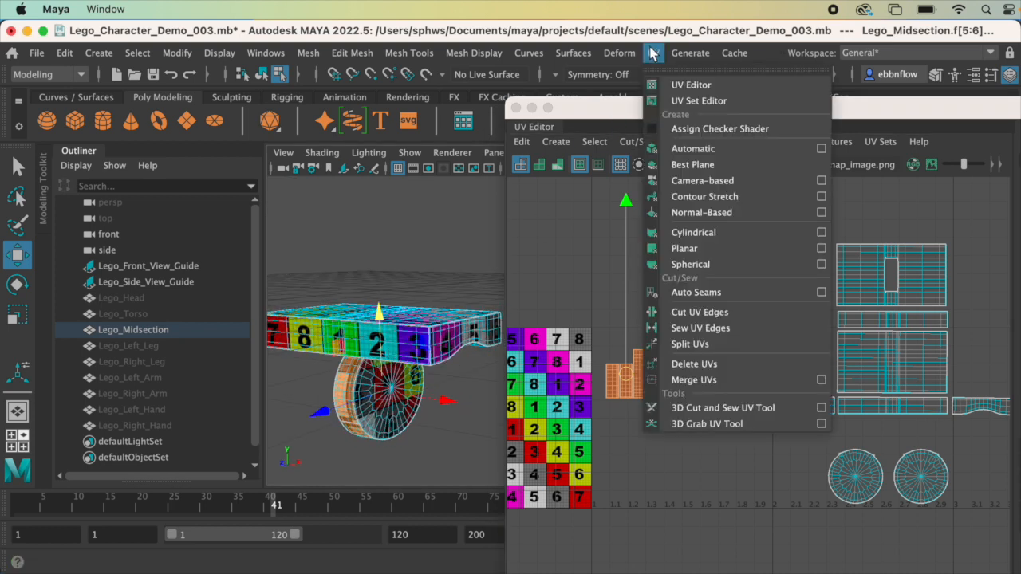
left_click(735, 238)
left_click_drag(449, 368, 418, 353, "alt")
key("z")
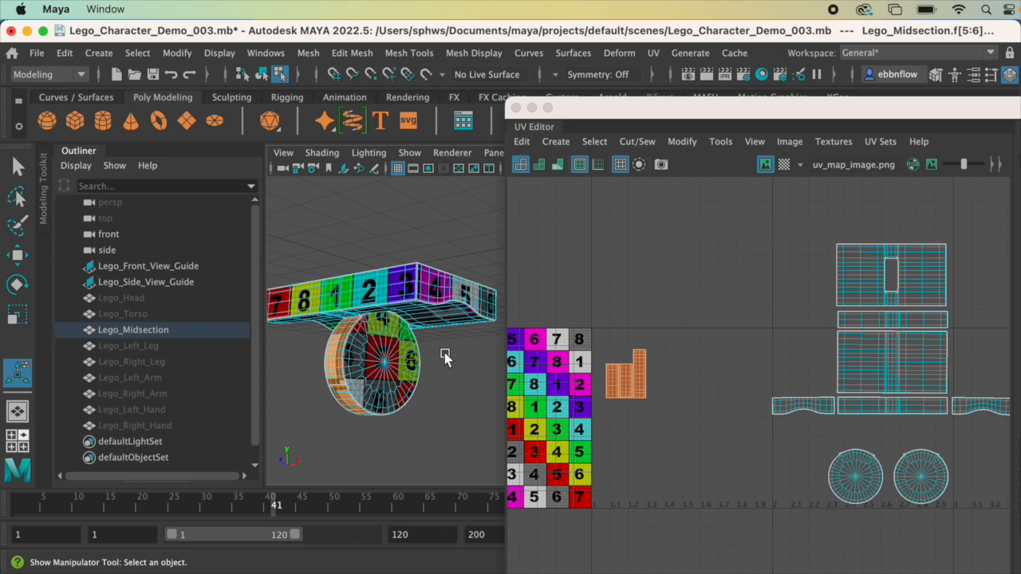
Step: Project a cylindrical UV mapping onto the selected rim faces, inserting it before deformers and without creating a new UV set
left_click(654, 54)
left_click(821, 233)
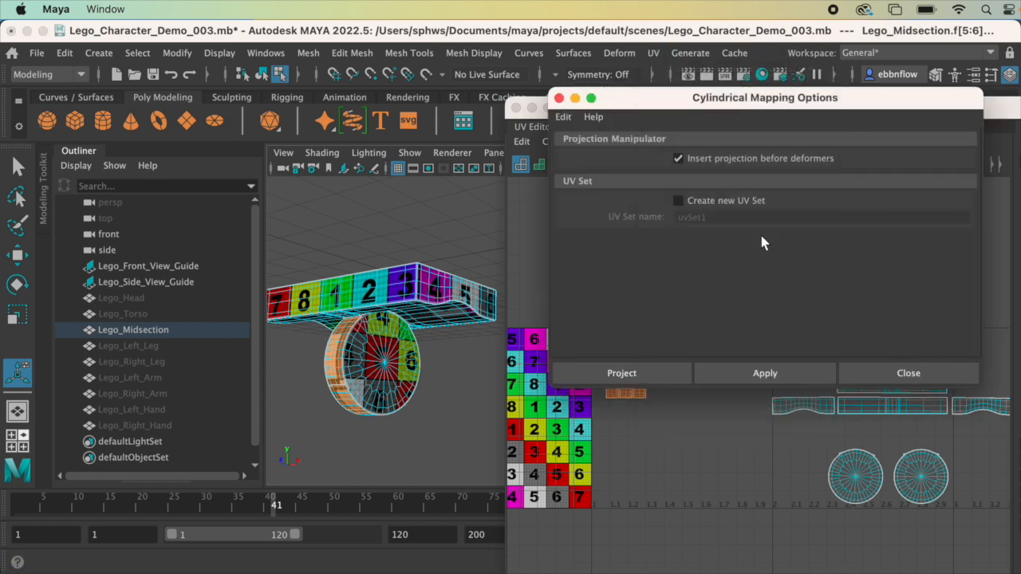
left_click(623, 374)
left_click_drag(418, 352, 426, 313, "alt")
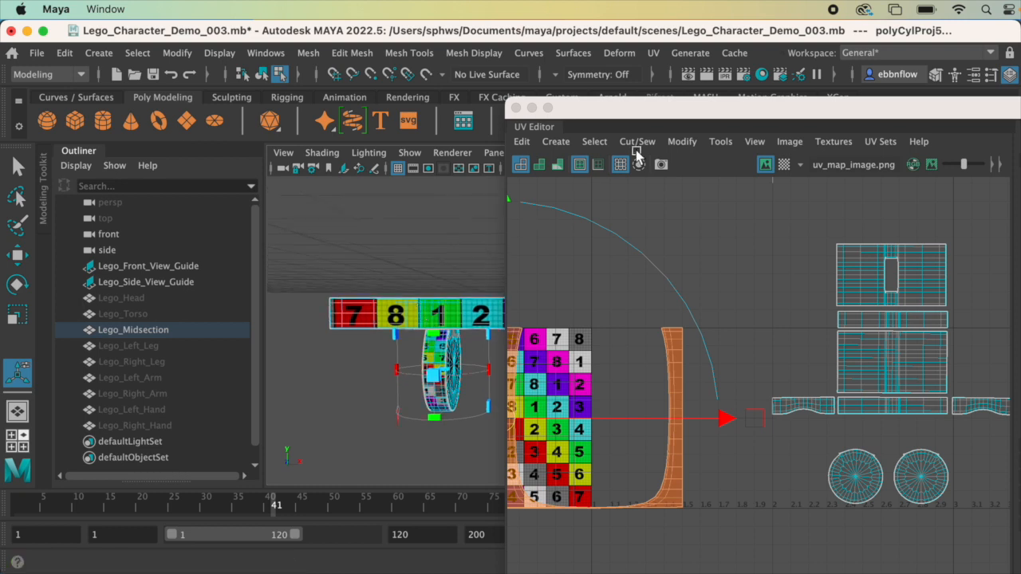
Step: Move the UV Editor window aside to uncover the viewport and get a closer view of the projected rim
left_click_drag(655, 114, 658, 231)
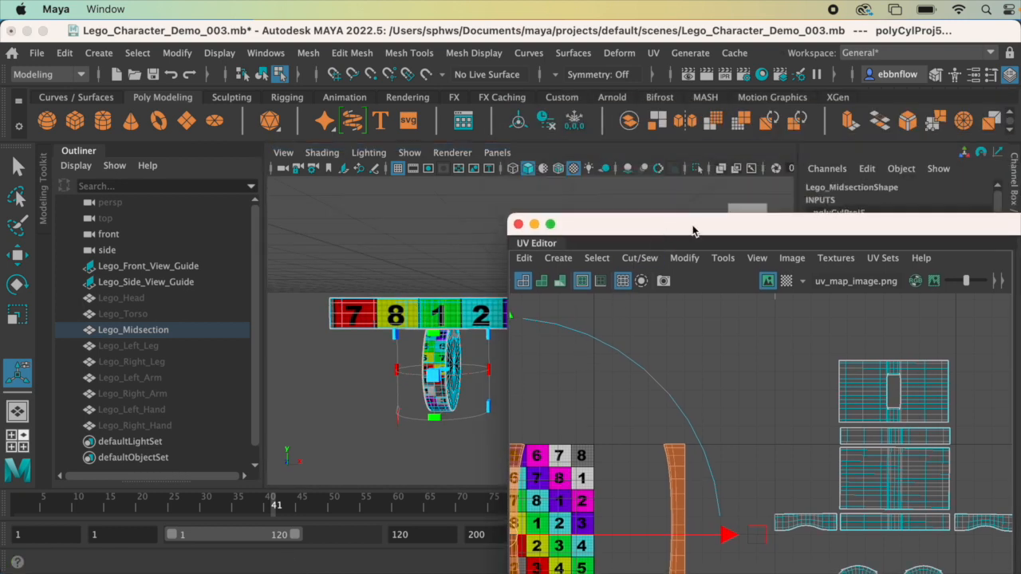
left_click_drag(617, 239, 625, 315)
left_click_drag(415, 411, 467, 319, "alt")
scroll(465, 319, "up", 5)
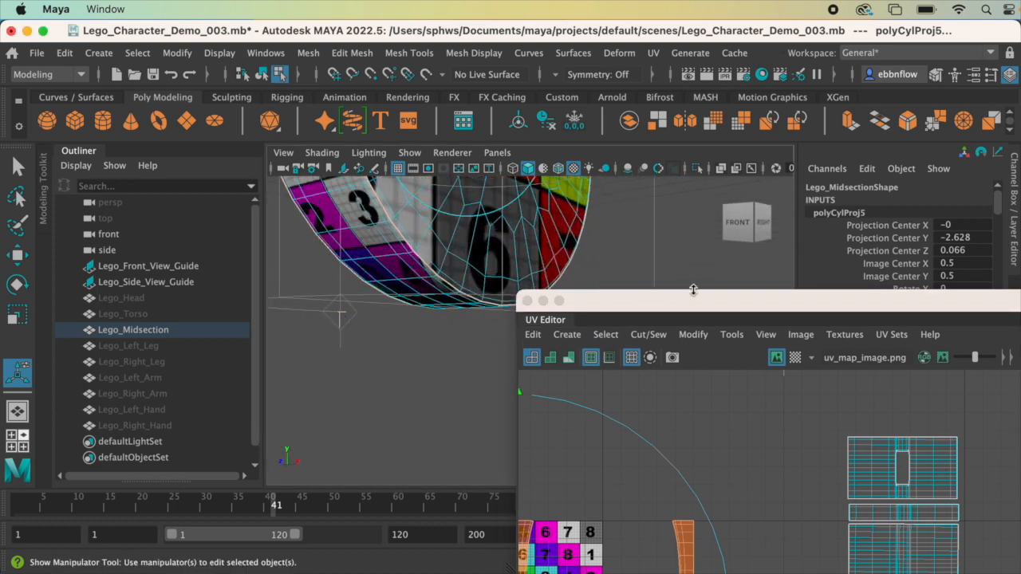
left_click_drag(654, 321, 893, 342)
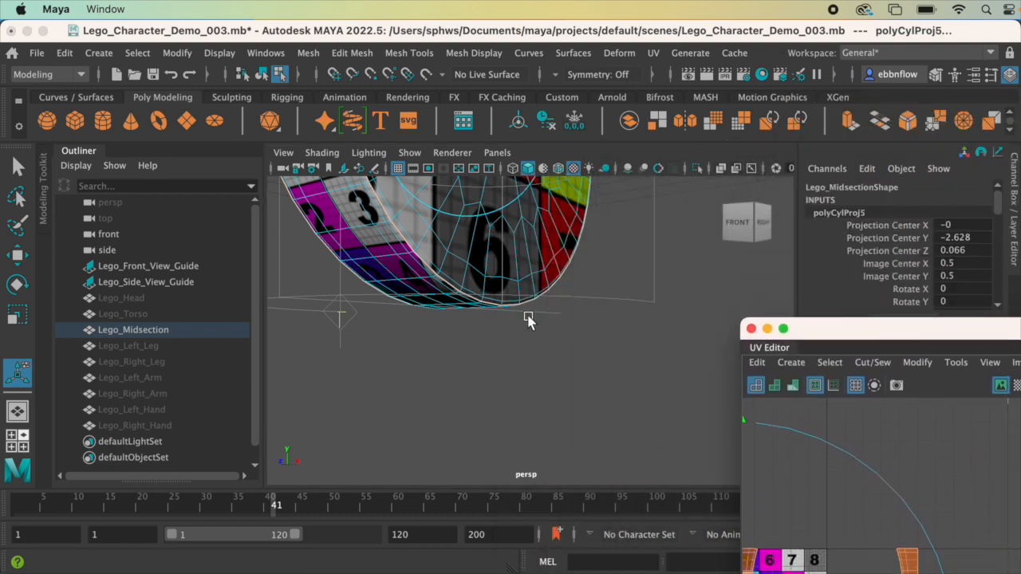
Step: In the front view, rotate the cylindrical projection about 90 degrees so it follows the round part's axis
middle_click_drag(526, 303, 528, 437, "alt")
scroll(501, 317, "down", 5)
left_click_drag(517, 302, 546, 311, "alt")
key("space")
key("space")
middle_click_drag(513, 401, 540, 312, "alt")
scroll(503, 339, "up", 5)
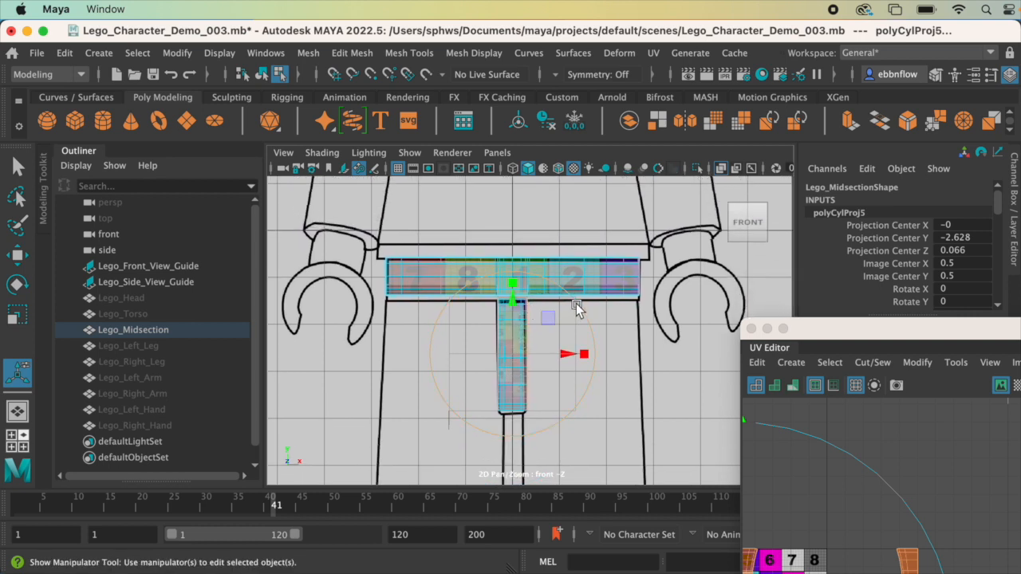
left_click(576, 303)
left_click_drag(571, 298, 461, 292)
left_click(575, 310)
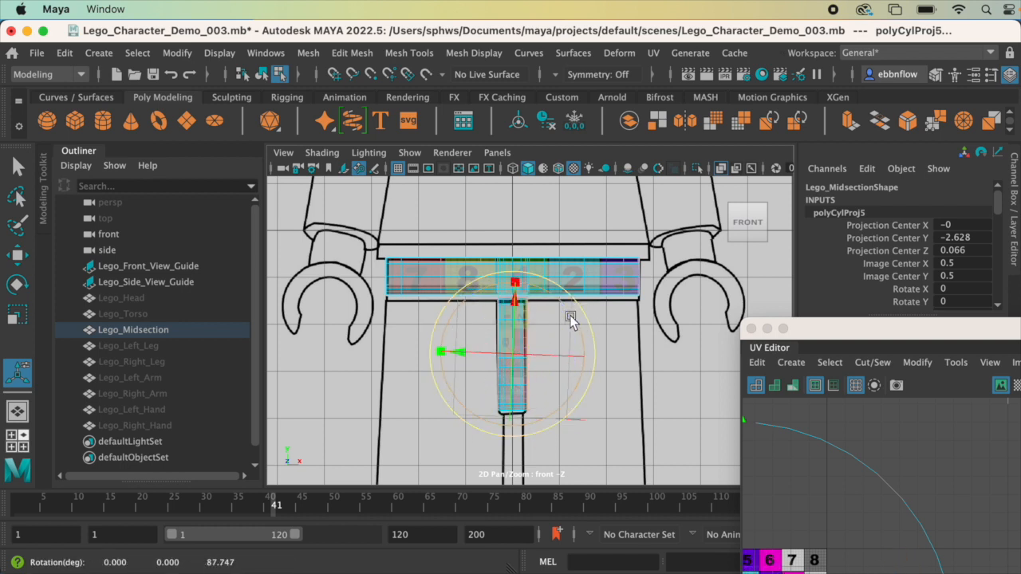
left_click(578, 314)
left_click_drag(570, 308, 566, 312)
left_click_drag(807, 333, 806, 398)
left_click_drag(558, 299, 558, 299)
Step: Return to the perspective view and widen the cylindrical projection's sweep to wrap around the whole rim
key("space")
key("space")
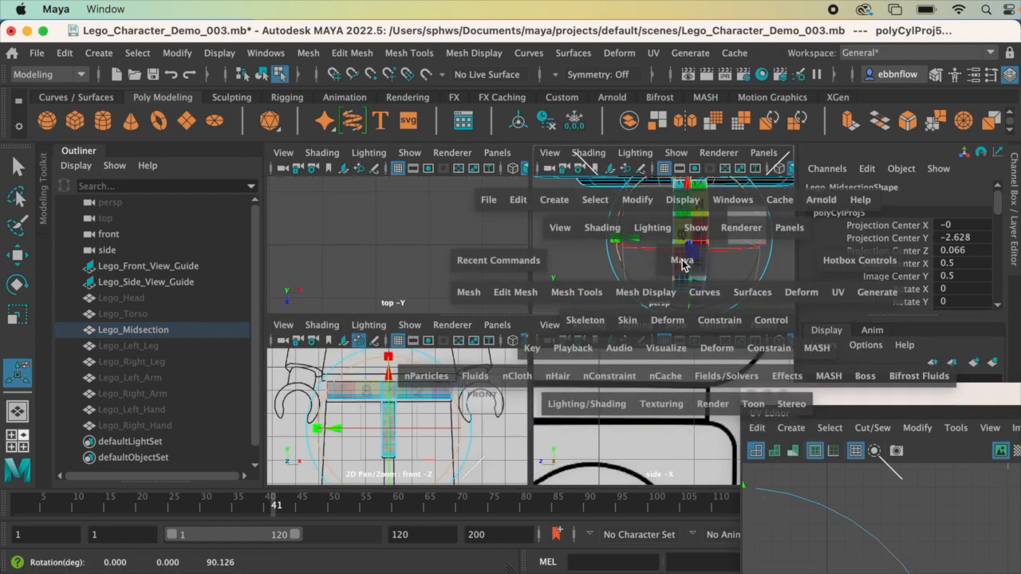
left_click_drag(670, 277, 509, 383, "alt")
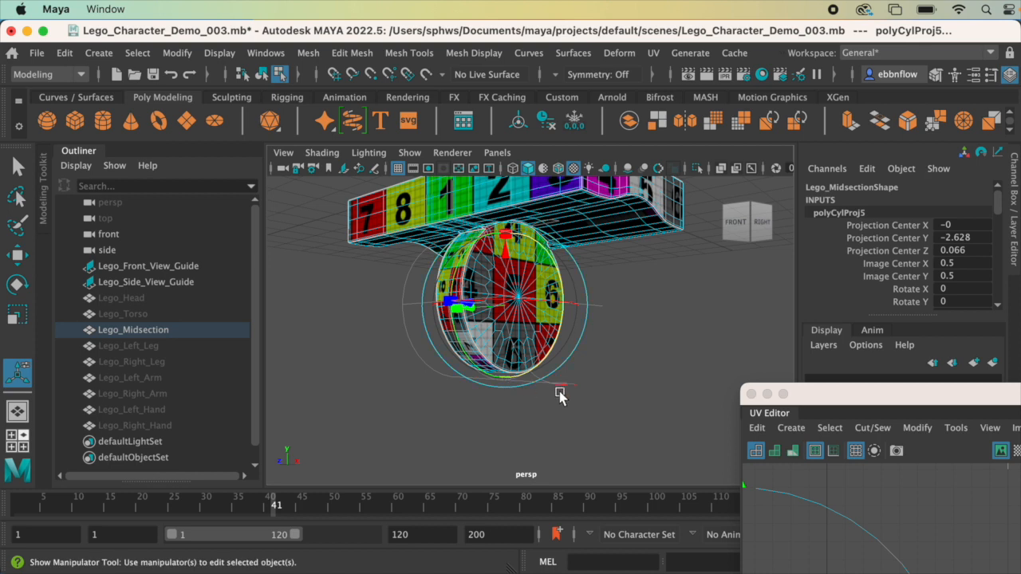
left_click_drag(611, 370, 544, 372, "alt")
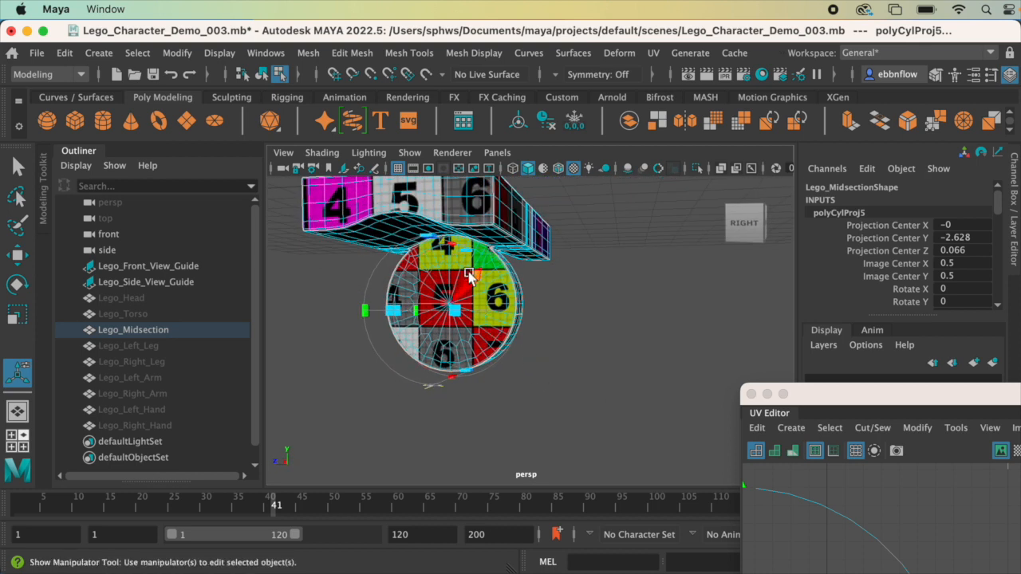
left_click_drag(456, 249, 530, 308)
Step: Bring the UV Editor back beside the model and shift the projected rim's UVs horizontally away from the textured tile's centre
left_click_drag(796, 403, 705, 154)
left_click_drag(777, 383, 870, 339, "alt")
scroll(825, 410, "down", 3)
left_click_drag(935, 409, 1020, 412)
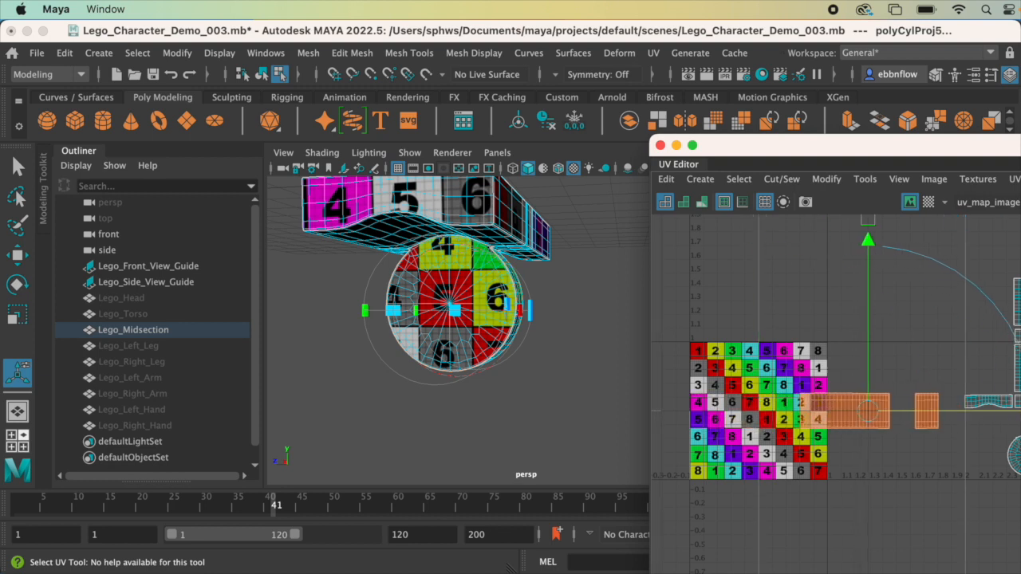
Step: Check the rim's mapping on the model, switch to UV selection and select all UVs of both rim pieces
left_click_drag(592, 315, 504, 277, "alt")
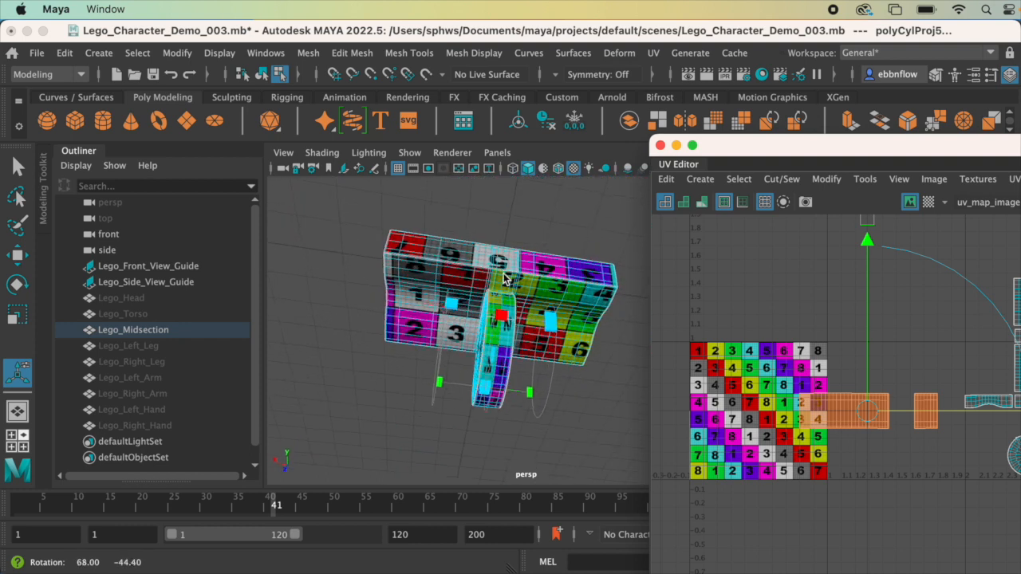
scroll(888, 439, "up", 4)
mouse_move(526, 343)
left_mouse_down("alt")
mouse_move(523, 317)
mouse_move(522, 337)
left_mouse_up("alt")
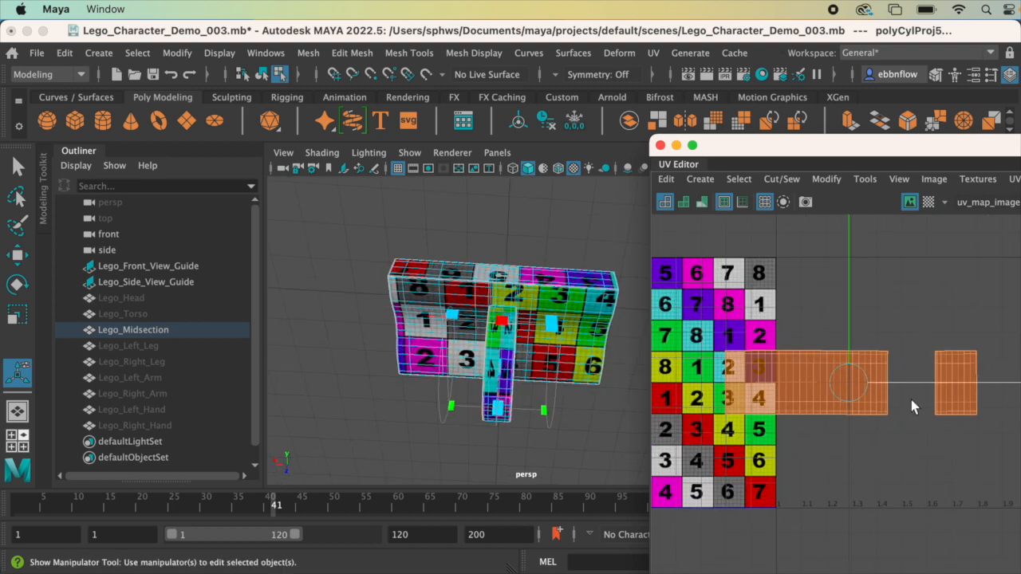
scroll(905, 393, "down", 2)
right_click_drag(830, 349, 917, 344)
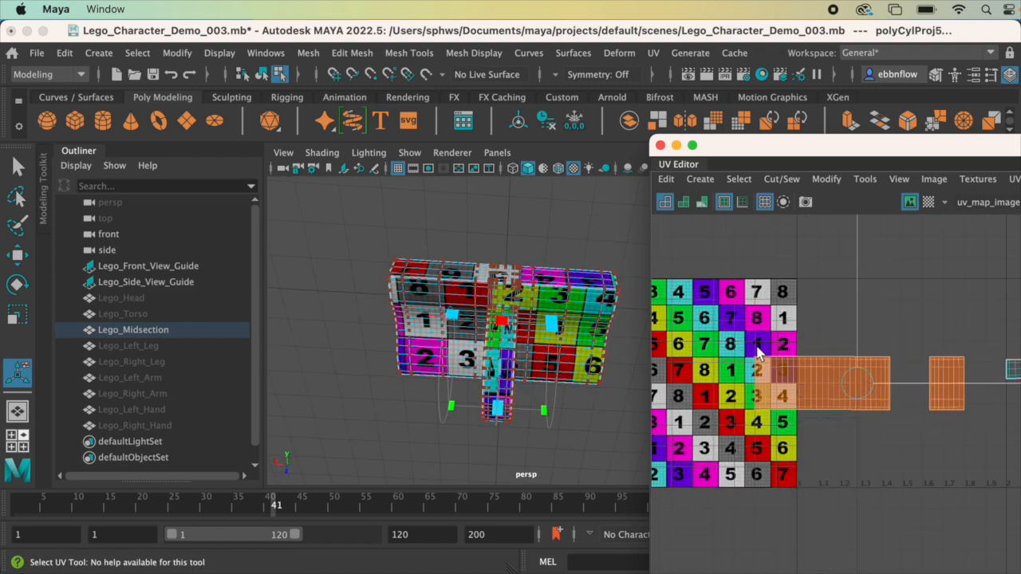
left_click_drag(714, 335, 990, 436)
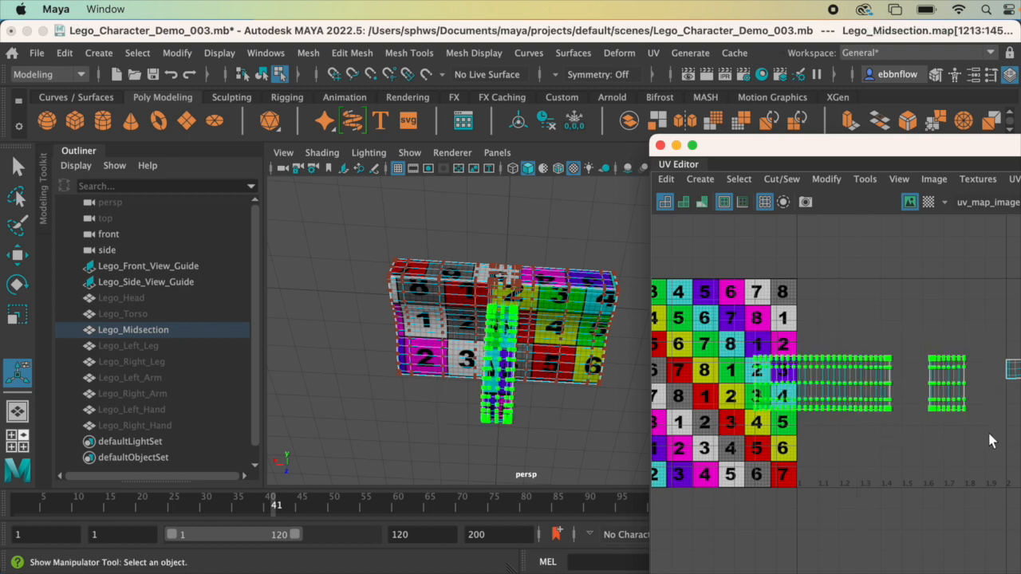
Step: Scale both rim pieces down vertically into narrow strips to reduce the texture stretching
key("e")
key("r")
left_click_drag(860, 224, 860, 336)
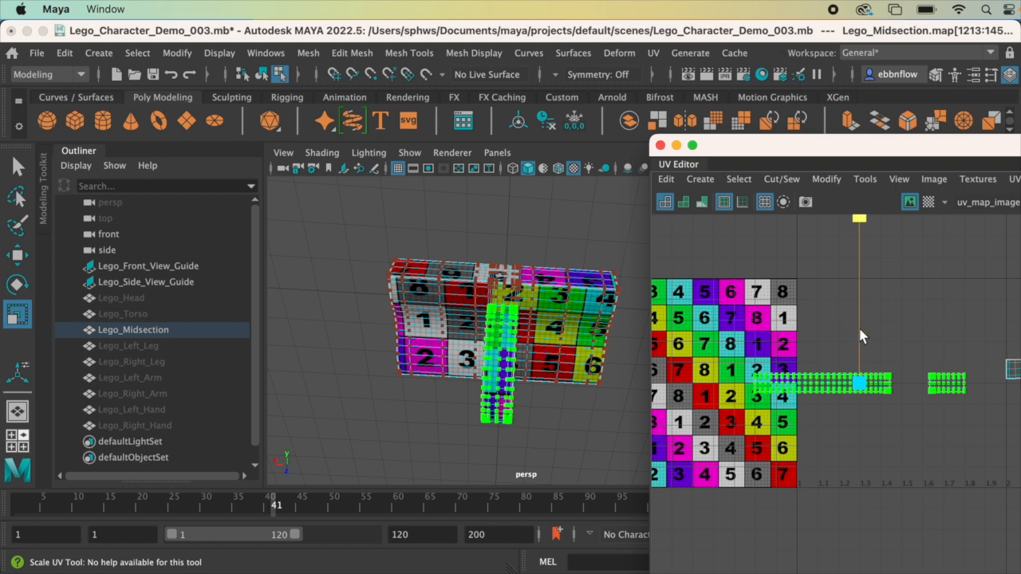
key("e")
key("r")
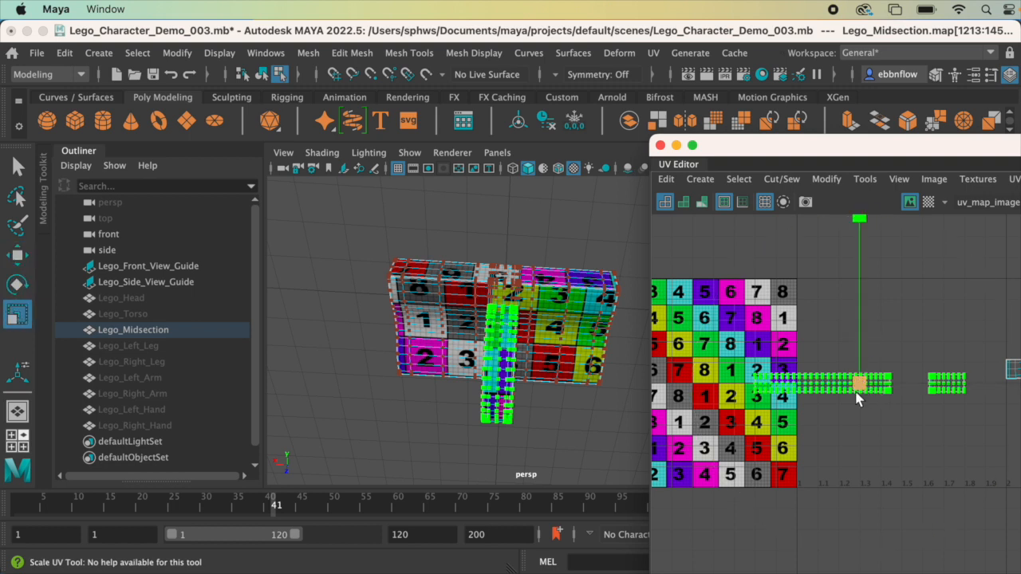
Step: Scale both rim strips up uniformly and shift them slightly upward in UV space
left_click_drag(859, 387, 1018, 395)
key("w")
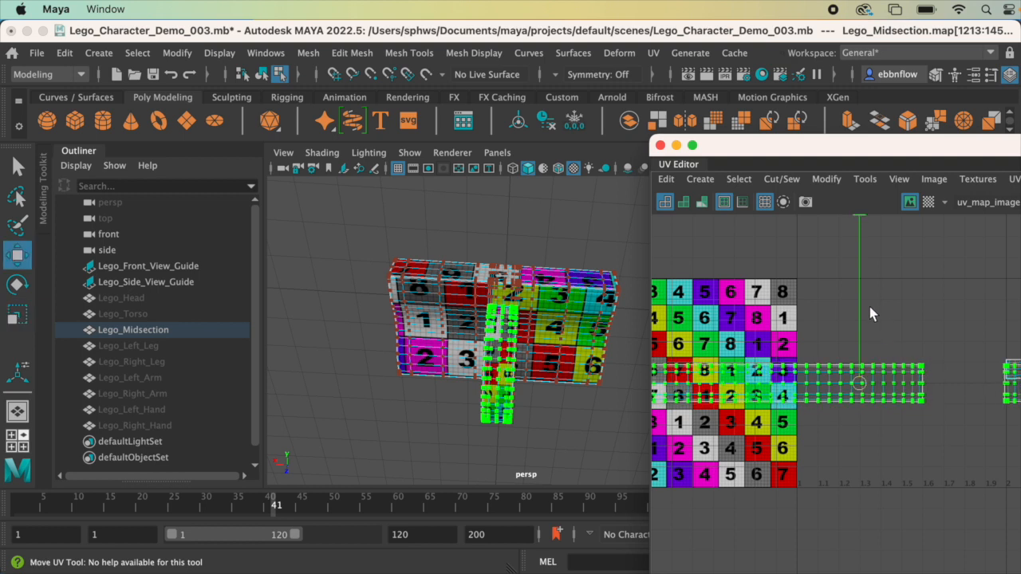
left_click_drag(862, 313, 859, 296)
scroll(524, 407, "up", 5)
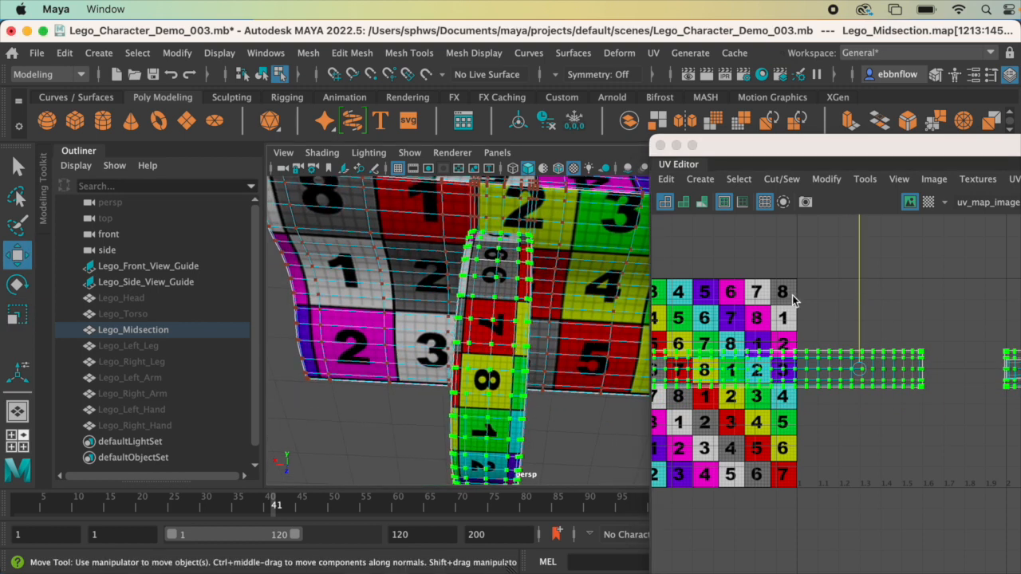
Step: Reduce the vertical scale of both rim strips slightly to even out the checker squares on the rim
key("r")
middle_click_drag(860, 274, 856, 353, "alt")
left_click_drag(855, 281, 856, 307)
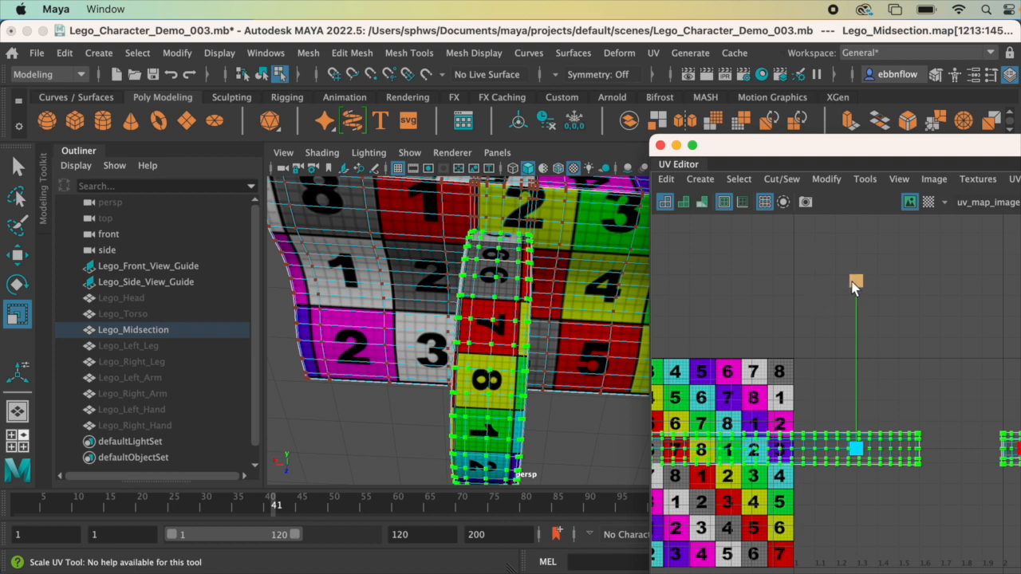
scroll(495, 356, "down", 5)
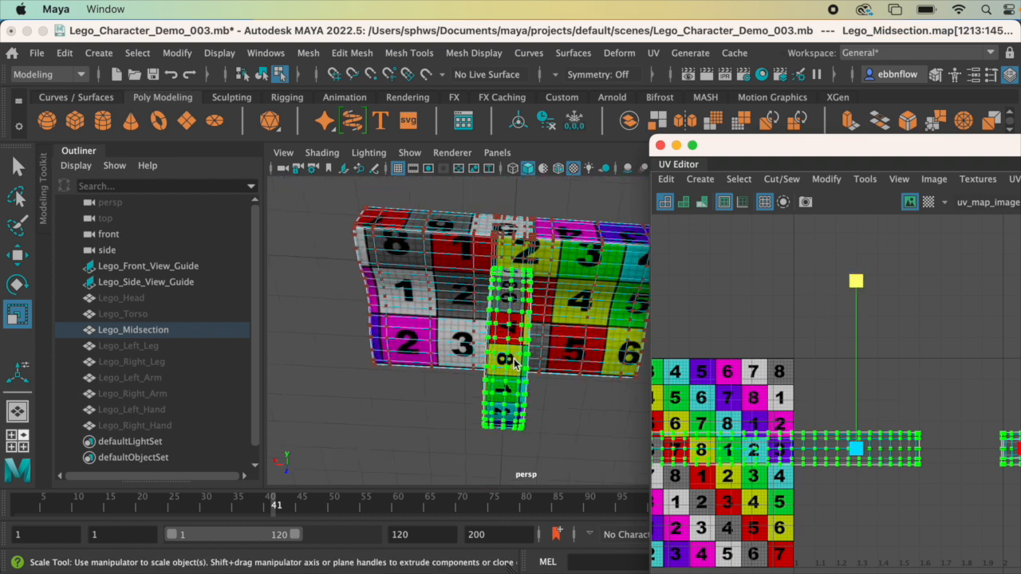
scroll(676, 398, "down", 1)
Step: Rotate both rim strips a quarter turn to stand vertically and check the number orientation on the model's rim
left_click_drag(520, 302, 725, 405, "alt")
scroll(766, 408, "down", 3)
middle_click_drag(885, 414, 786, 358, "alt")
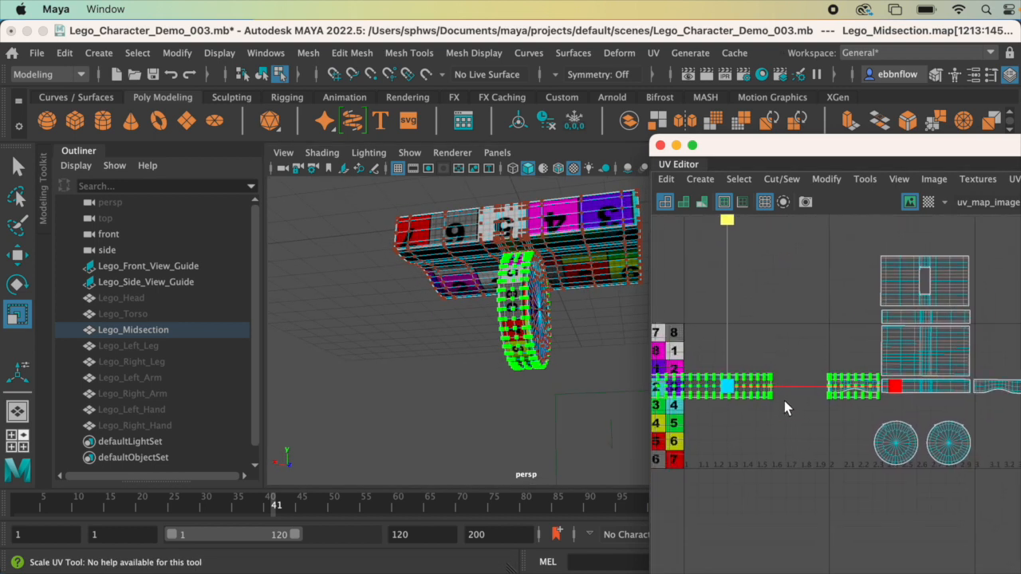
key("e")
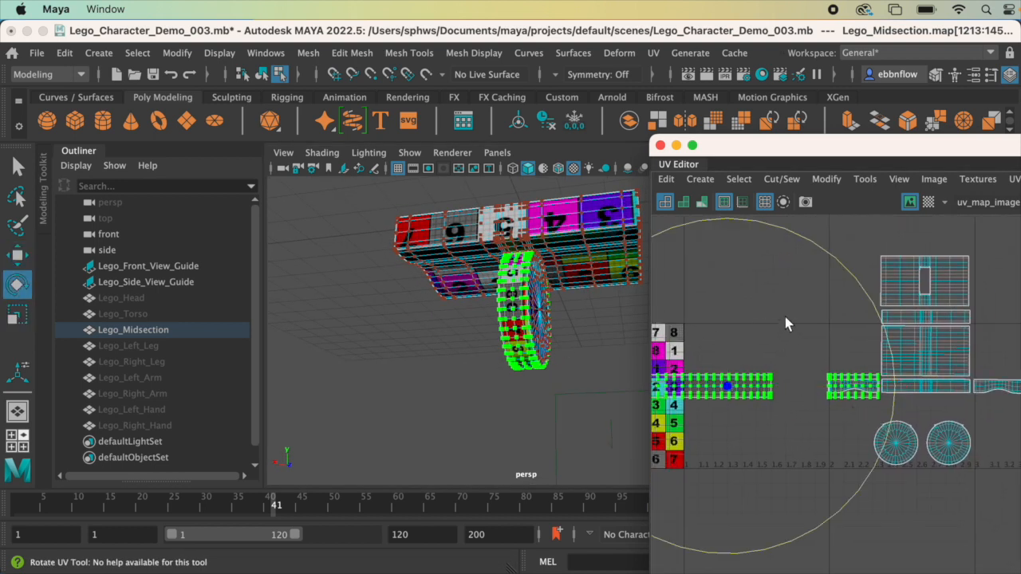
left_click_drag(866, 292, 781, 463)
left_click_drag(540, 316, 538, 371, "alt")
scroll(537, 372, "up", 5)
middle_click_drag(524, 360, 531, 319, "alt")
left_click_drag(530, 319, 531, 372, "alt")
scroll(532, 389, "up", 4)
scroll(526, 379, "up", 3)
scroll(524, 364, "up", 2)
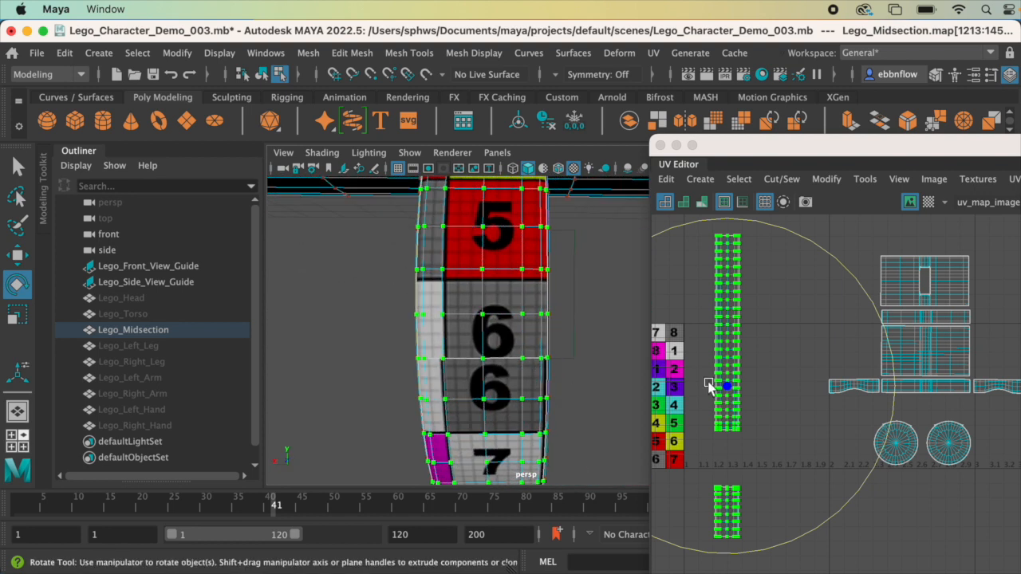
Step: Select the shorter rim strip's UVs and move it up to sit just beneath the longer strip
scroll(740, 495, "up", 6)
scroll(756, 459, "down", 3)
scroll(746, 479, "down", 2)
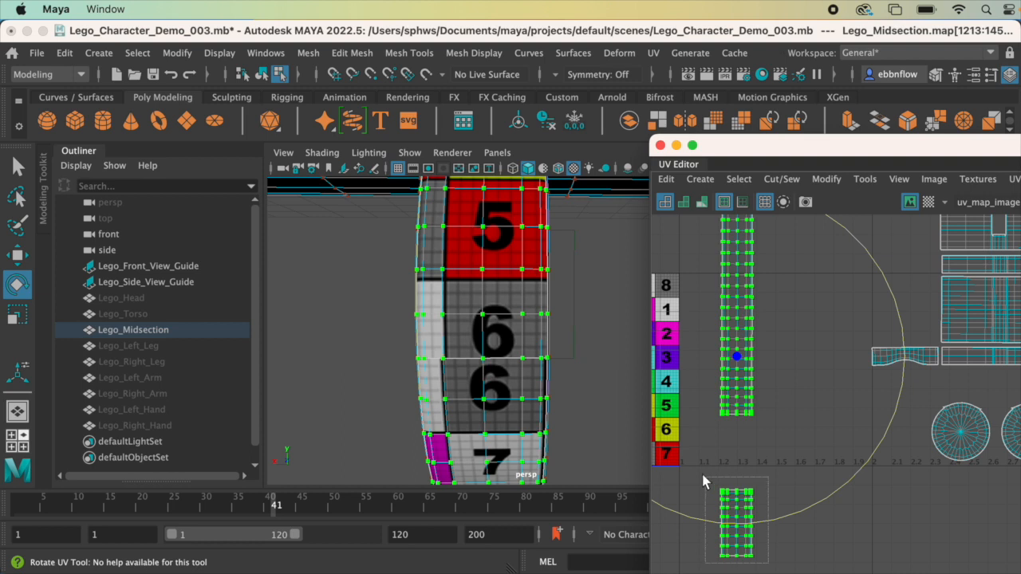
left_click_drag(708, 478, 700, 474)
key("w")
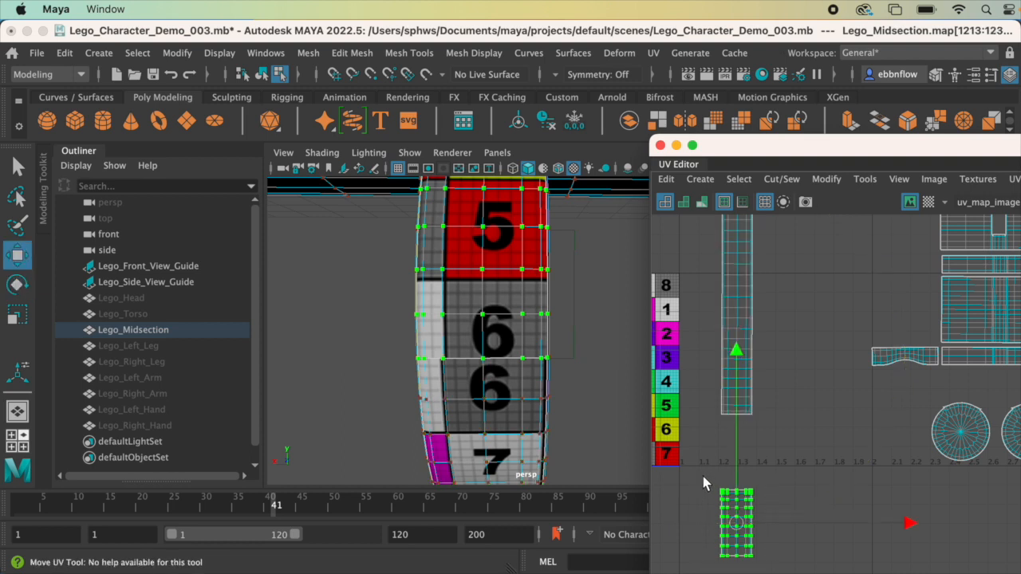
left_click_drag(746, 494, 746, 433)
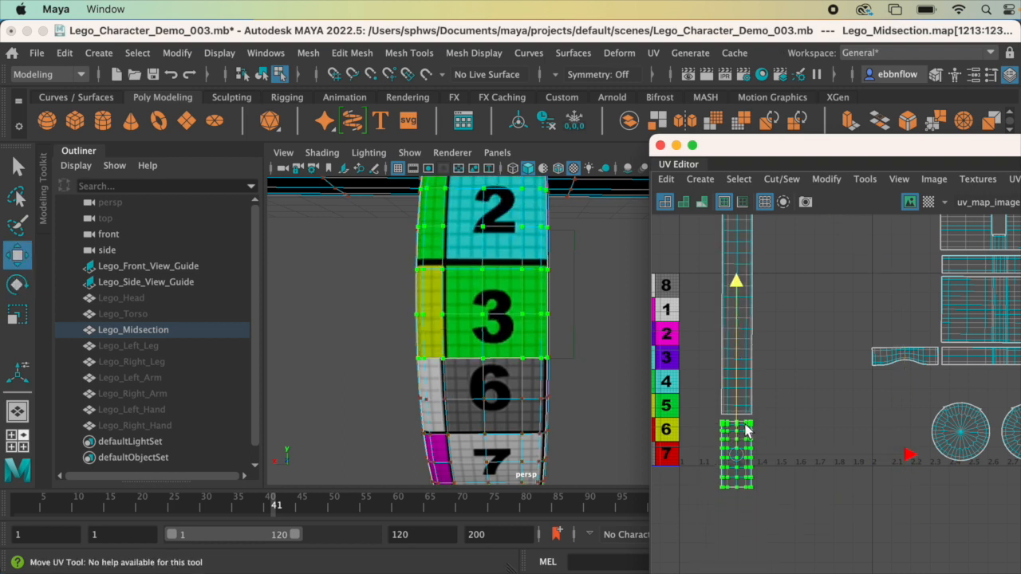
scroll(747, 433, "up", 6)
middle_click_drag(775, 365, 881, 383, "alt")
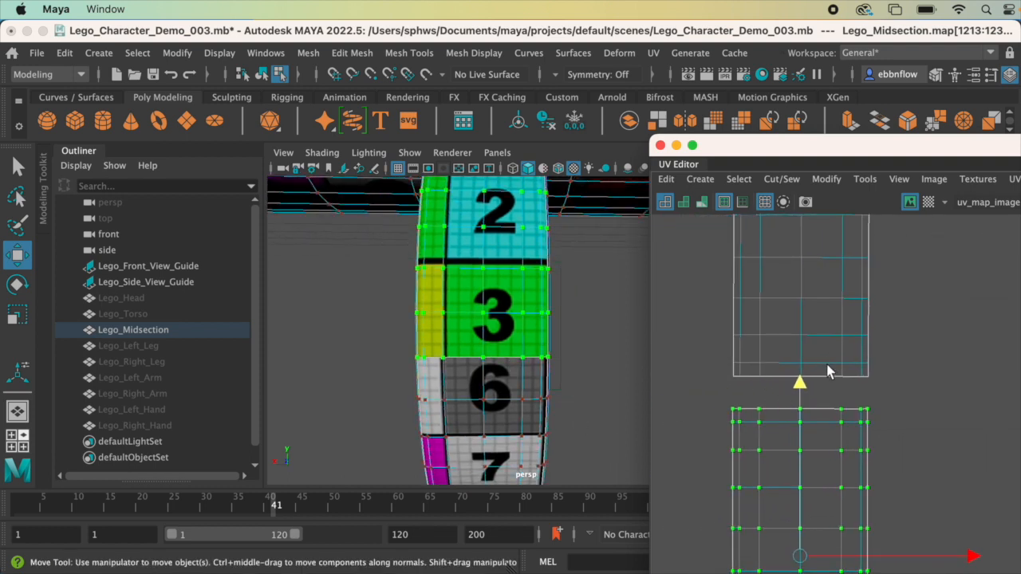
scroll(827, 369, "down", 5)
scroll(780, 425, "down", 3)
Step: Switch to edge selection, select the longer strip's bottom edge and examine the other shells for its matching edge
right_click_drag(793, 365, 795, 323)
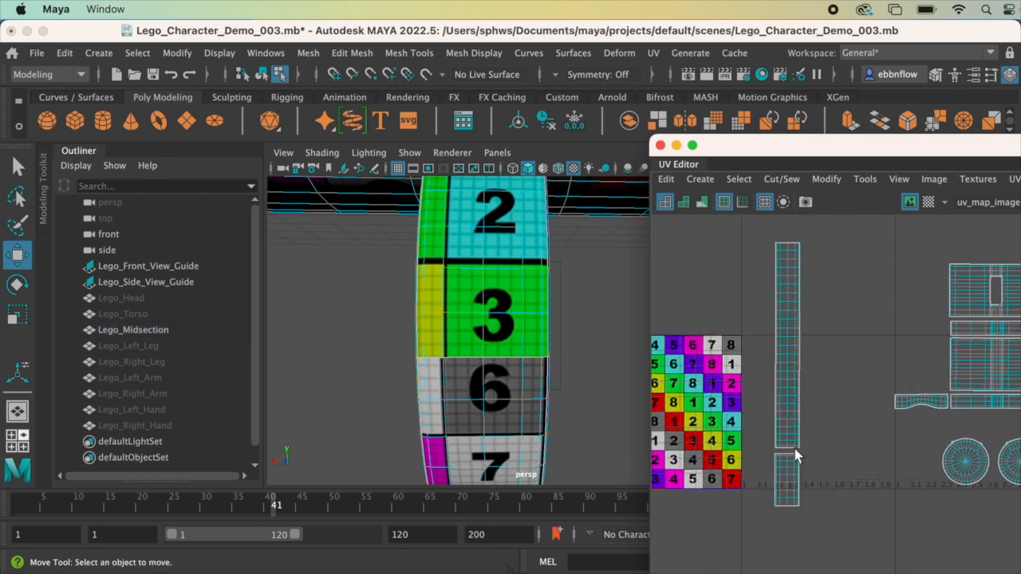
left_click(790, 448)
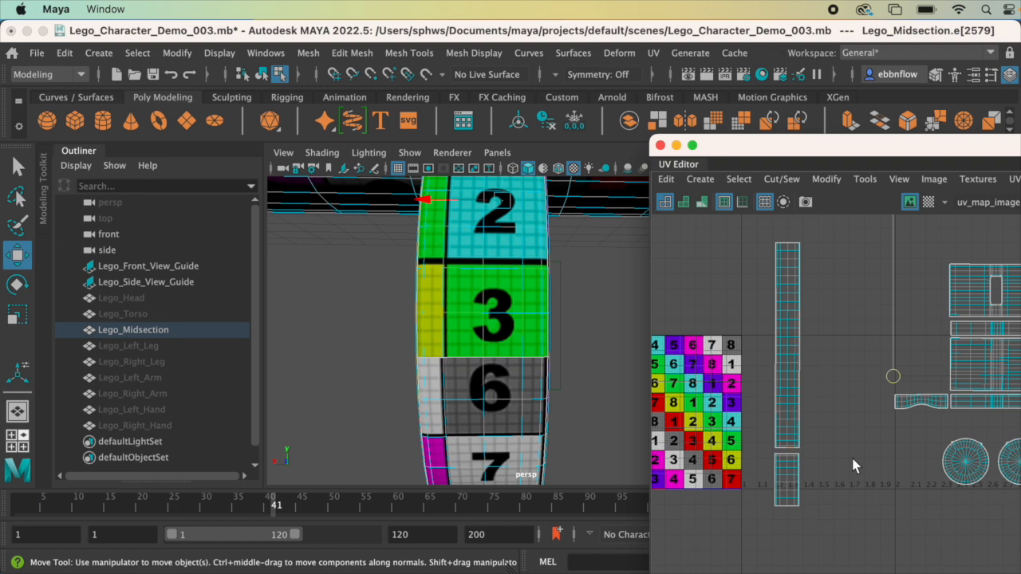
scroll(913, 406, "up", 6)
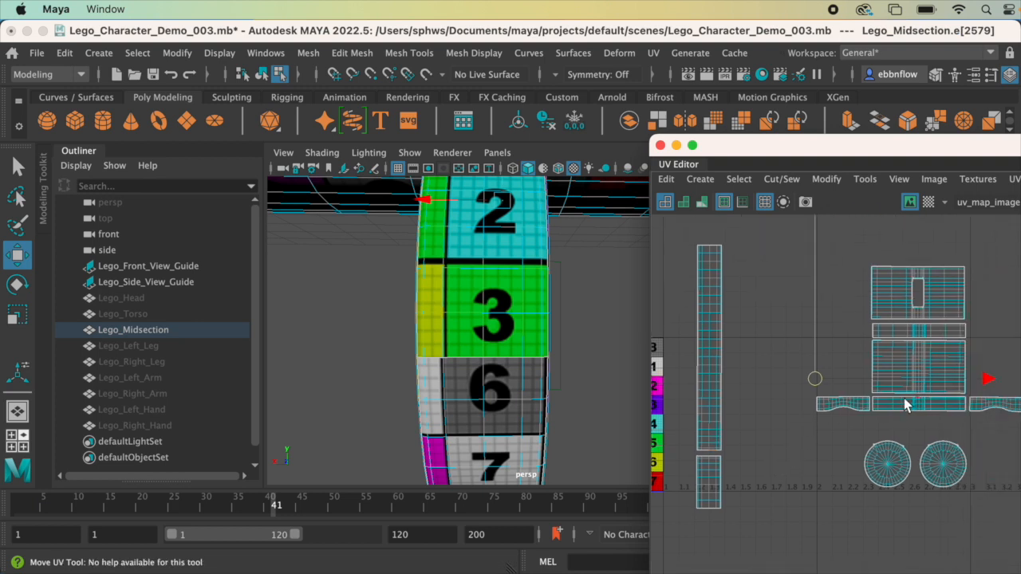
scroll(913, 406, "up", 3)
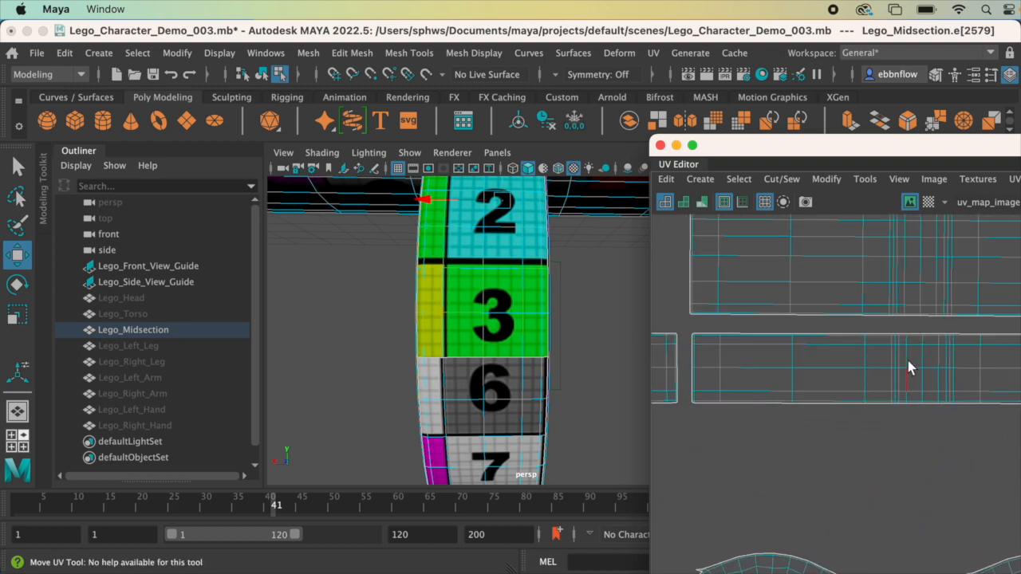
scroll(889, 464, "down", 5)
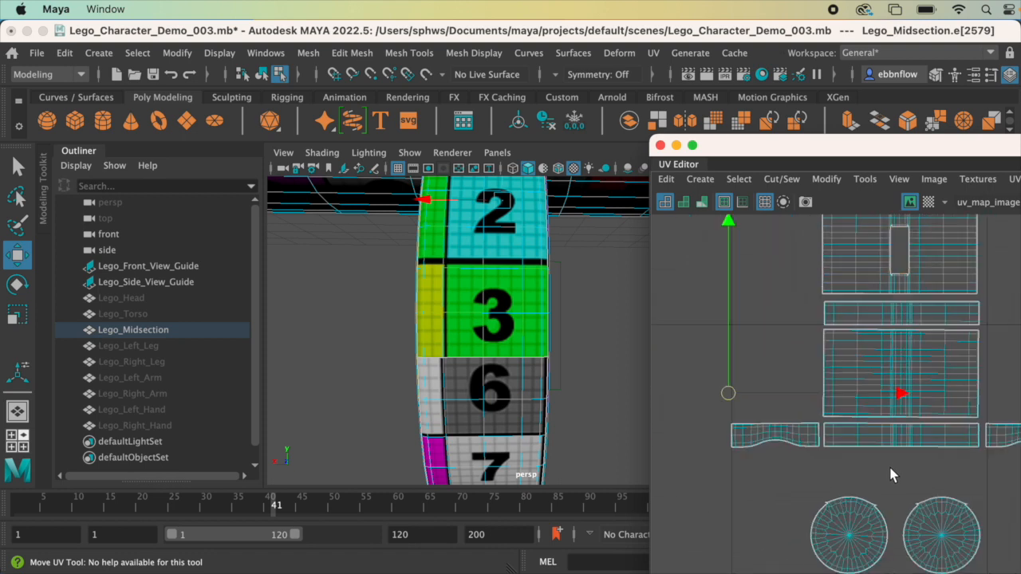
scroll(890, 332, "up", 5)
scroll(889, 327, "up", 1)
middle_click_drag(904, 251, 889, 440, "alt")
scroll(890, 440, "down", 1)
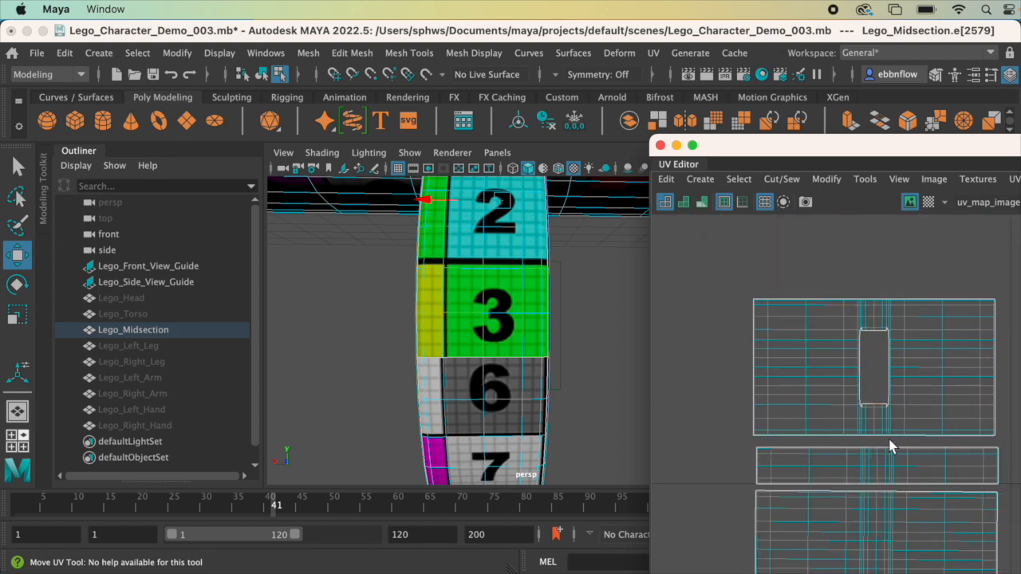
scroll(888, 441, "up", 7)
scroll(786, 515, "down", 5)
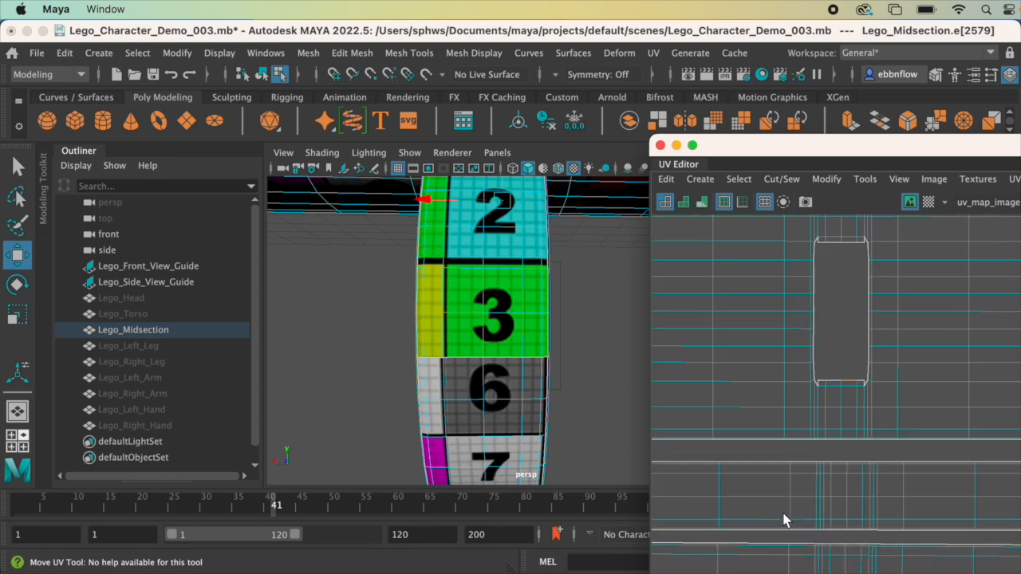
scroll(617, 407, "down", 3)
scroll(724, 441, "down", 3)
scroll(806, 449, "down", 6)
middle_click_drag(802, 424, 1013, 336, "alt")
scroll(901, 441, "up", 2)
middle_click_drag(867, 443, 884, 462, "alt")
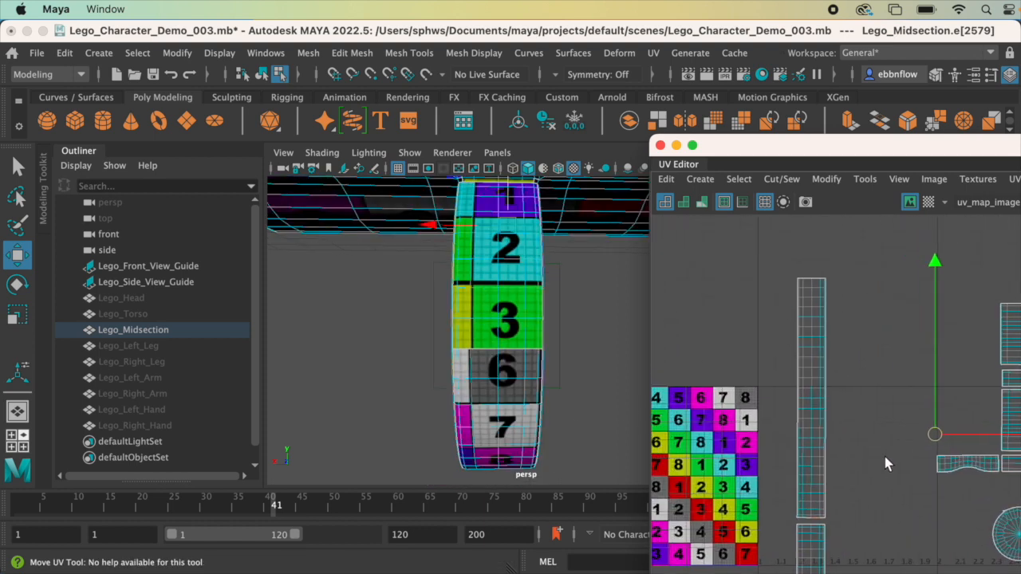
Step: Select the longer strip's top edge and examine the shorter strip for its matching edge
left_click(816, 278)
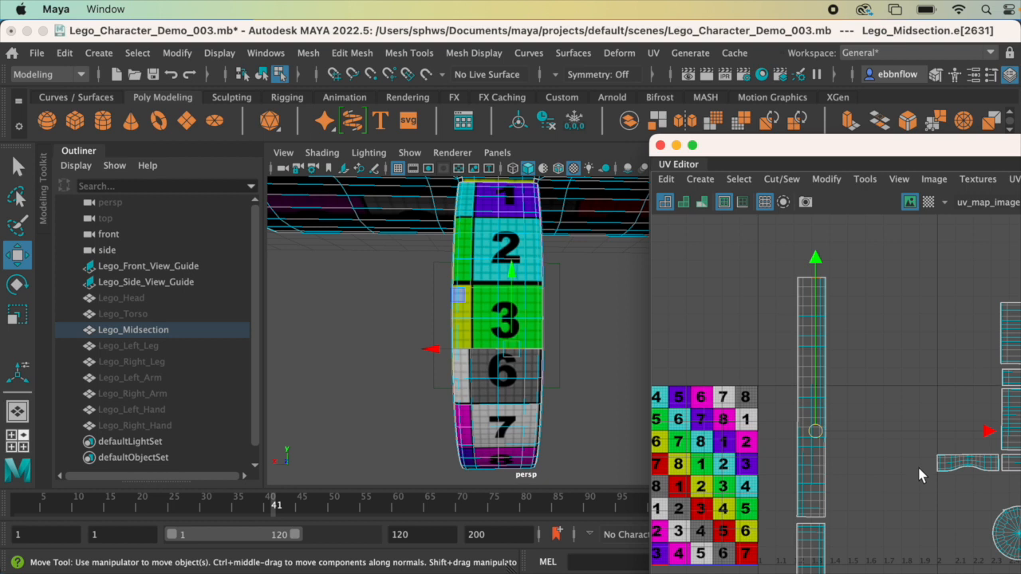
middle_click_drag(849, 503, 862, 461, "alt")
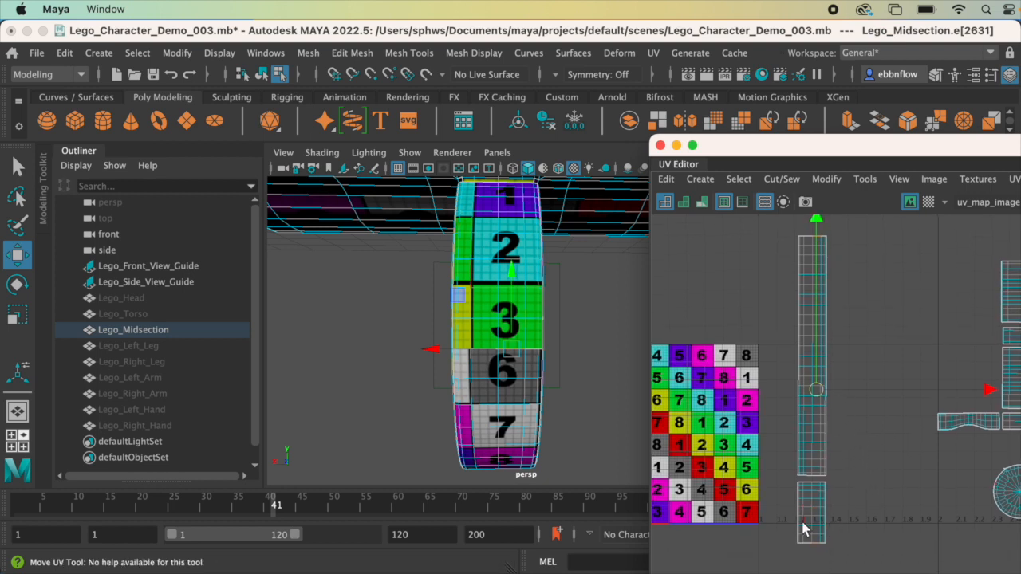
scroll(815, 244, "up", 10)
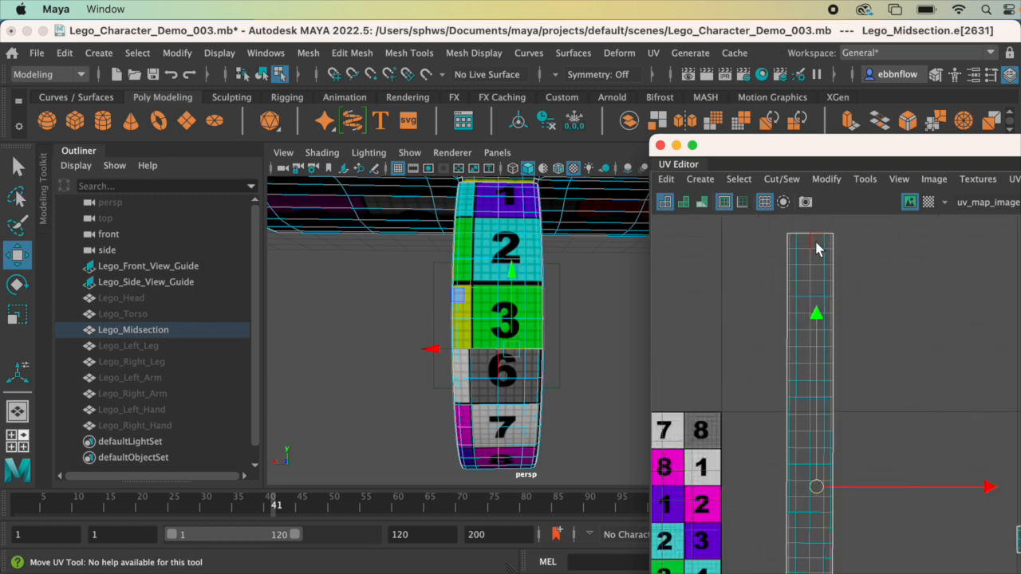
middle_click_drag(825, 270, 820, 369, "alt")
middle_click_drag(824, 492, 870, 150, "alt")
mouse_move(865, 434)
middle_mouse_down("alt")
mouse_move(898, 146)
mouse_move(897, 245)
mouse_move(905, 189)
middle_mouse_up("alt")
middle_click_drag(943, 415, 916, 346, "alt")
scroll(876, 427, "down", 3)
middle_click_drag(851, 359, 845, 402, "alt")
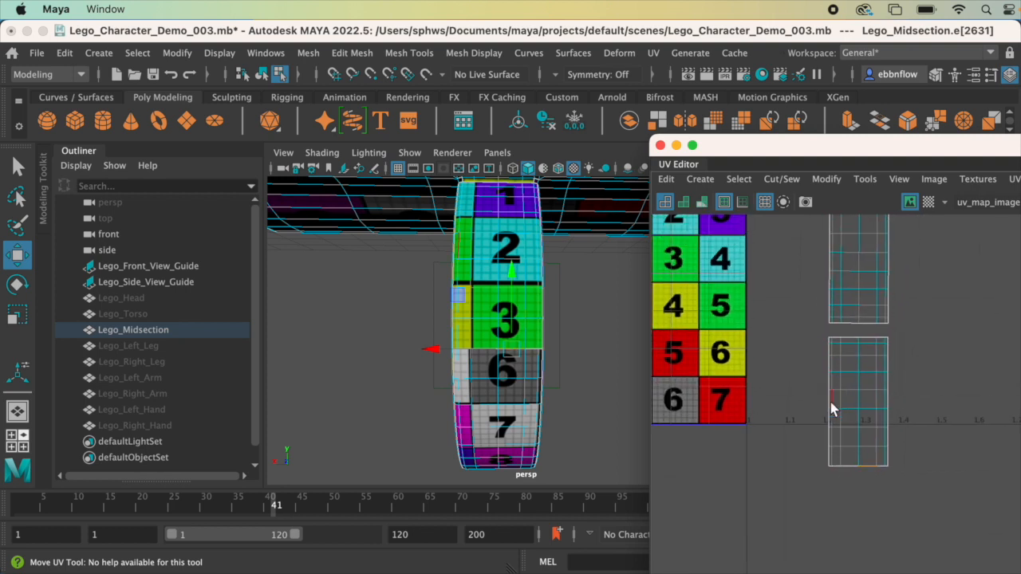
Step: Select all UVs of the shorter rim strip and move it up to the top end of the longer strip
right_click_drag(878, 391, 932, 374)
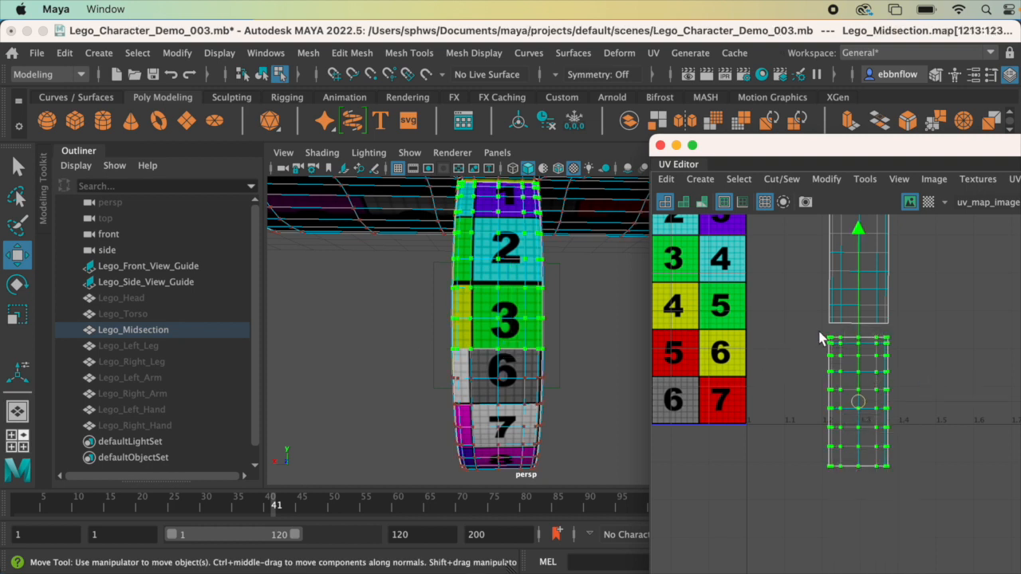
left_click_drag(822, 338, 891, 398)
left_click_drag(936, 481, 915, 497)
scroll(893, 414, "down", 3)
scroll(884, 425, "down", 3)
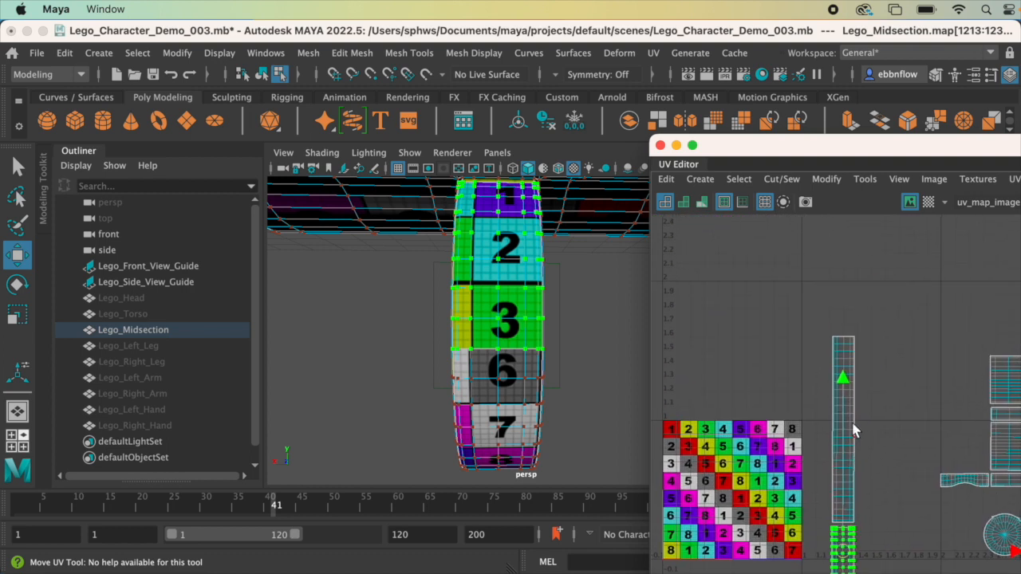
left_click_drag(842, 375, 845, 141)
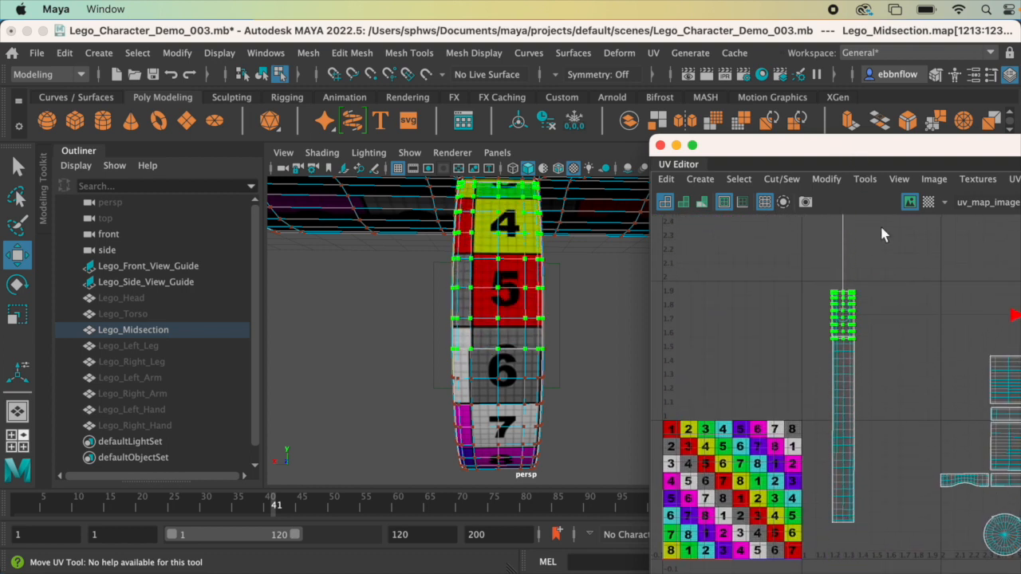
Step: Align the shorter strip with the longer one so their sides line up and their facing borders meet
key("f")
scroll(903, 307, "up", 1)
scroll(906, 350, "down", 2)
middle_click_drag(913, 429, 855, 310, "alt")
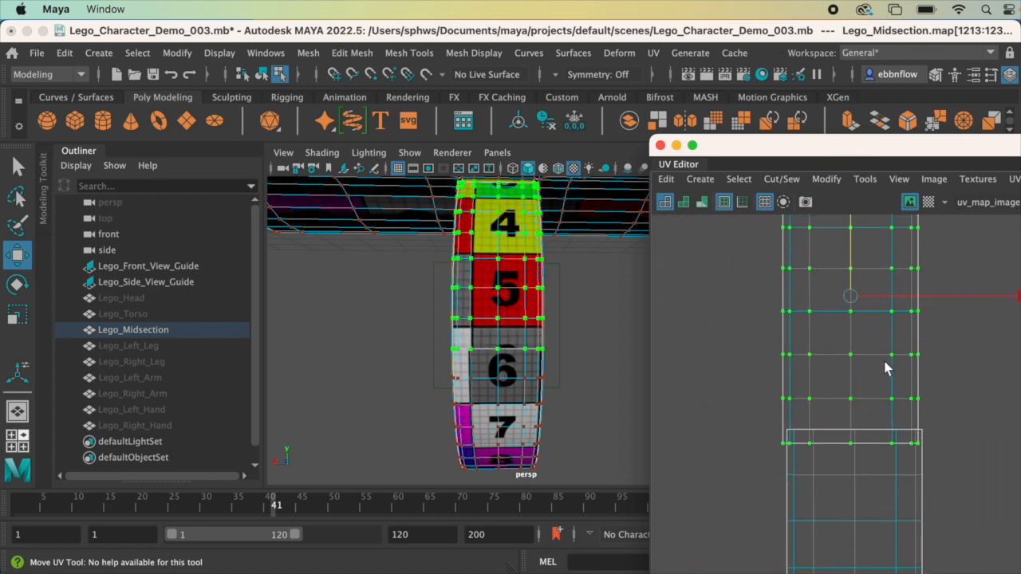
middle_click_drag(884, 382, 860, 445, "alt")
middle_click_drag(867, 378, 867, 409, "alt")
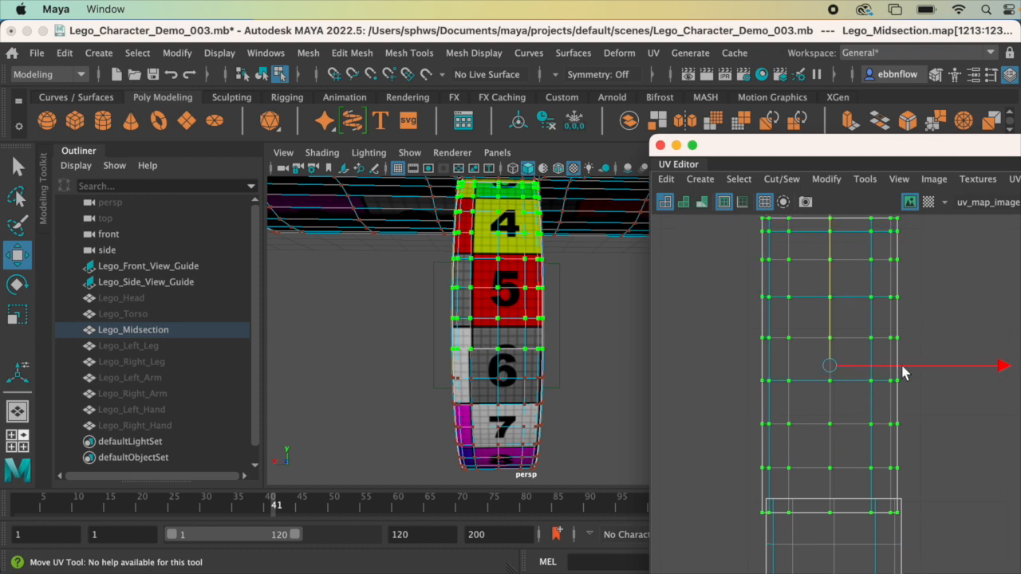
left_click_drag(825, 365, 829, 357)
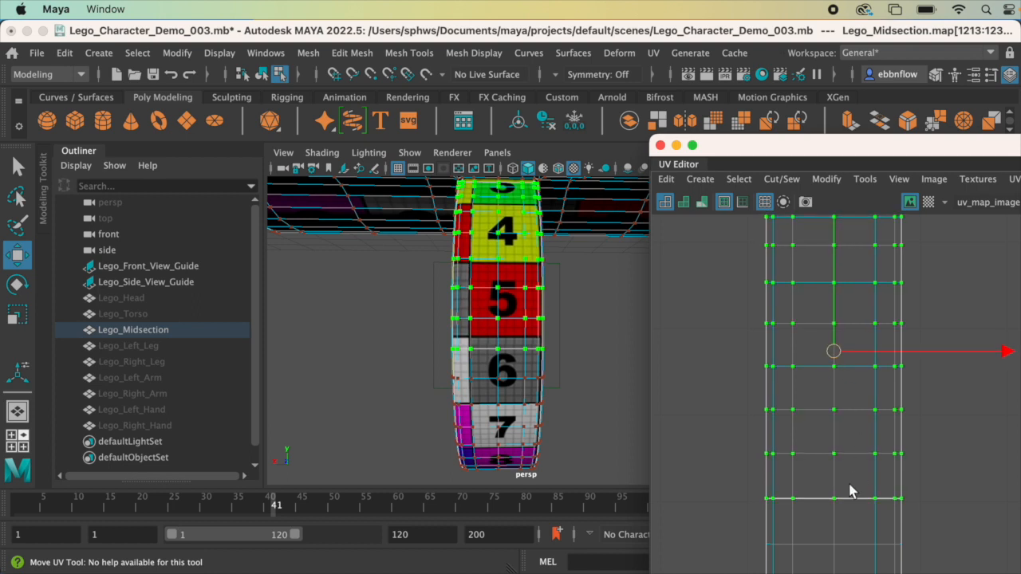
scroll(850, 490, "up", 6)
scroll(853, 419, "down", 8)
scroll(828, 362, "down", 1)
middle_click_drag(831, 302, 832, 362, "alt")
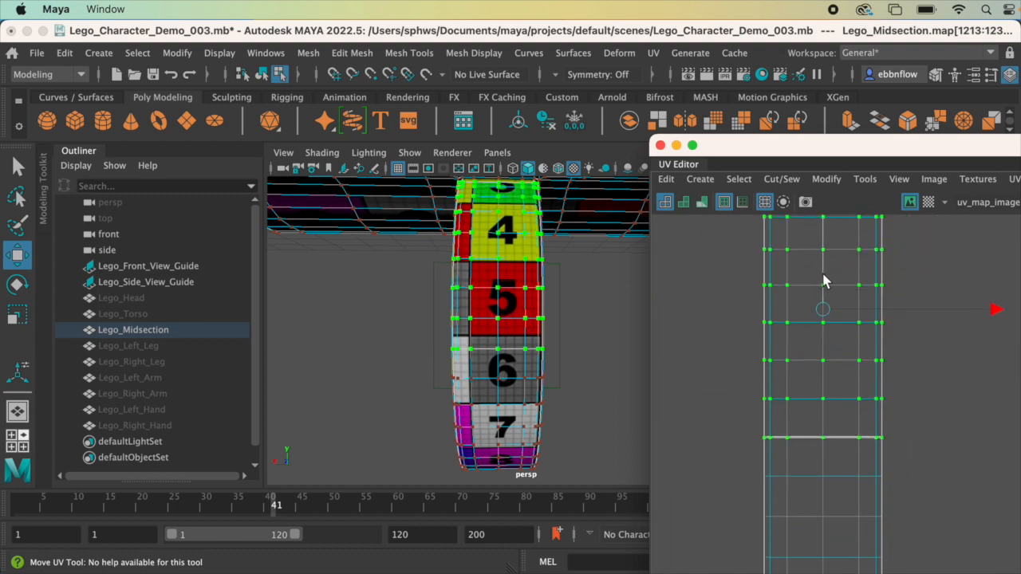
Step: Sew the middle border edge where the two aligned rim strips meet, using edge selection
scroll(826, 279, "up", 10)
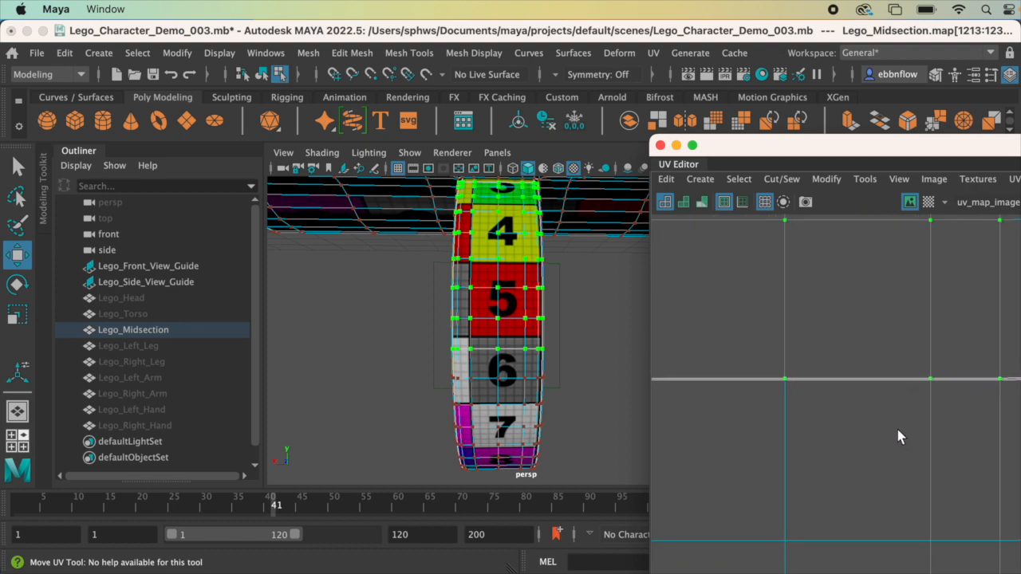
scroll(863, 422, "down", 5)
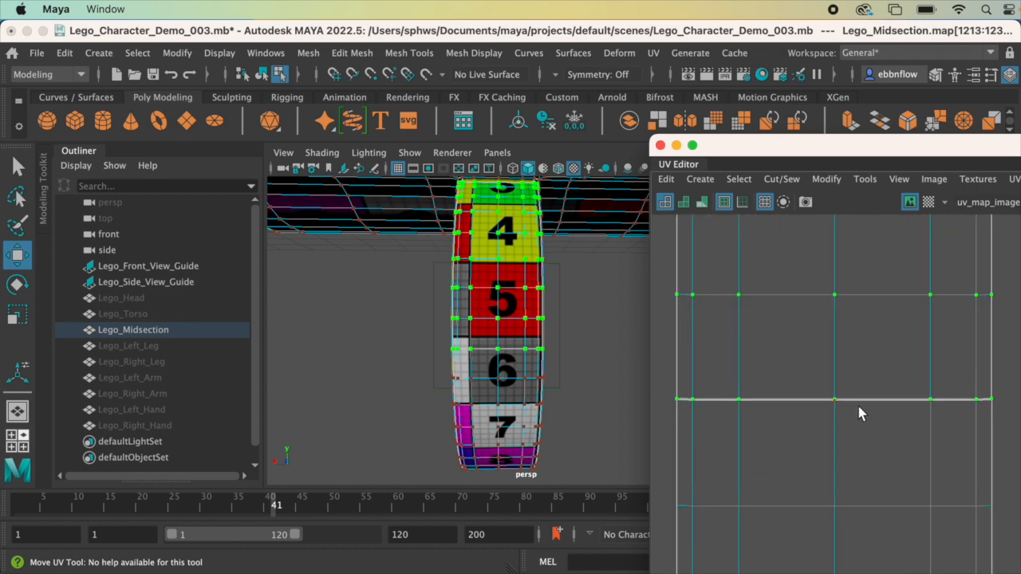
right_click_drag(870, 403, 884, 347)
left_click(876, 399)
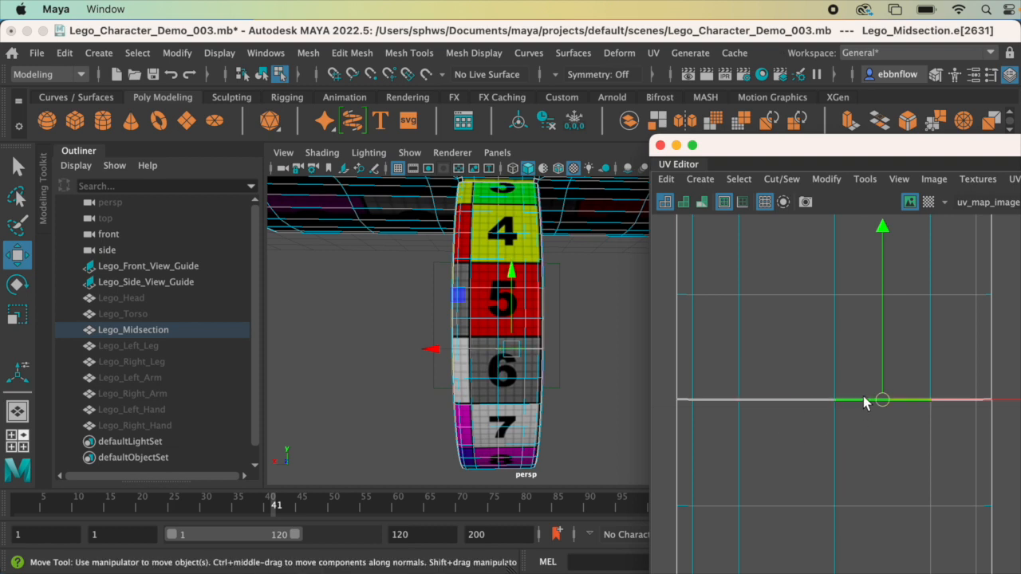
scroll(887, 324, "up", 6)
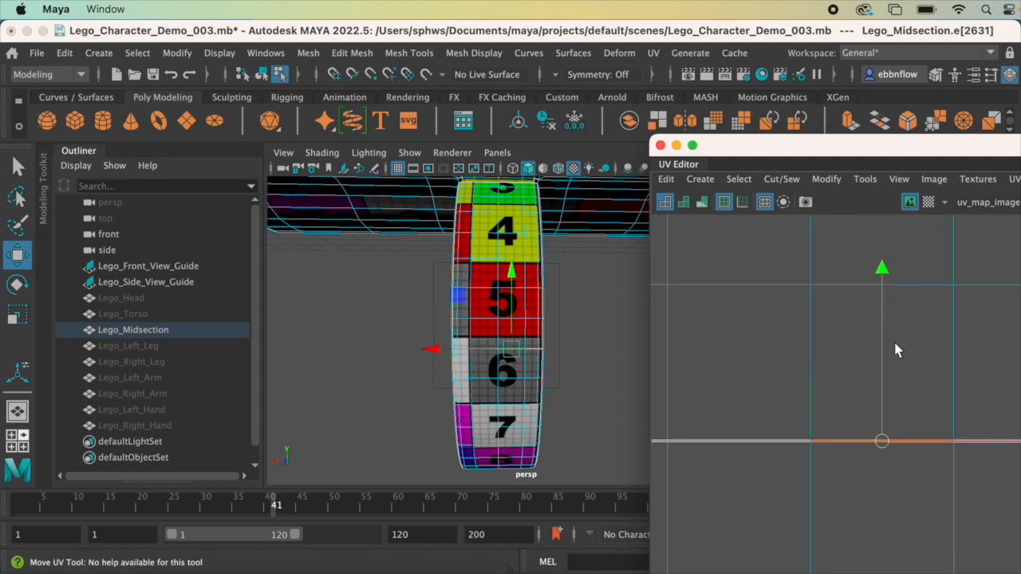
middle_click_drag(891, 412, 835, 316, "alt")
scroll(835, 322, "up", 1)
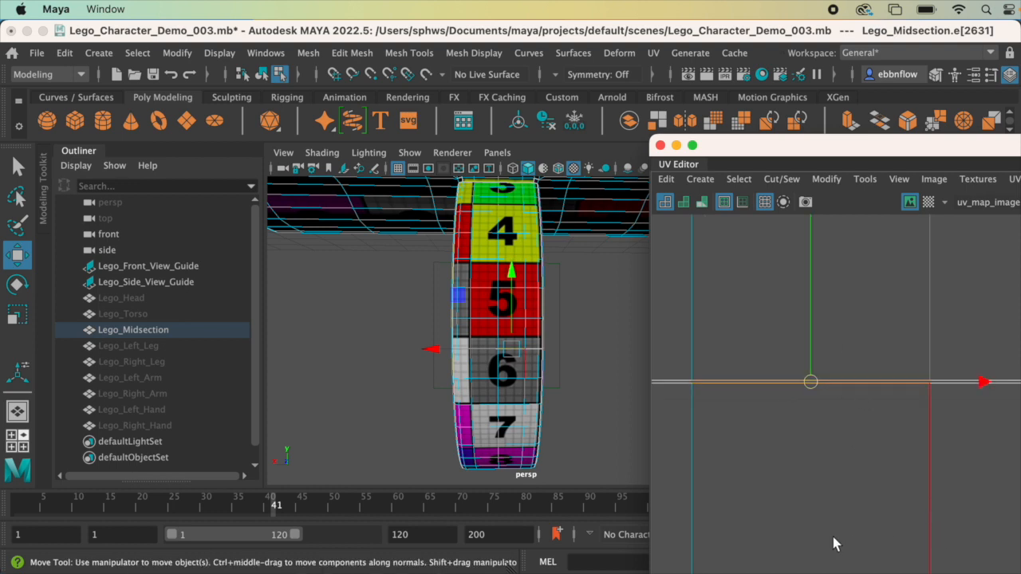
left_click(782, 178)
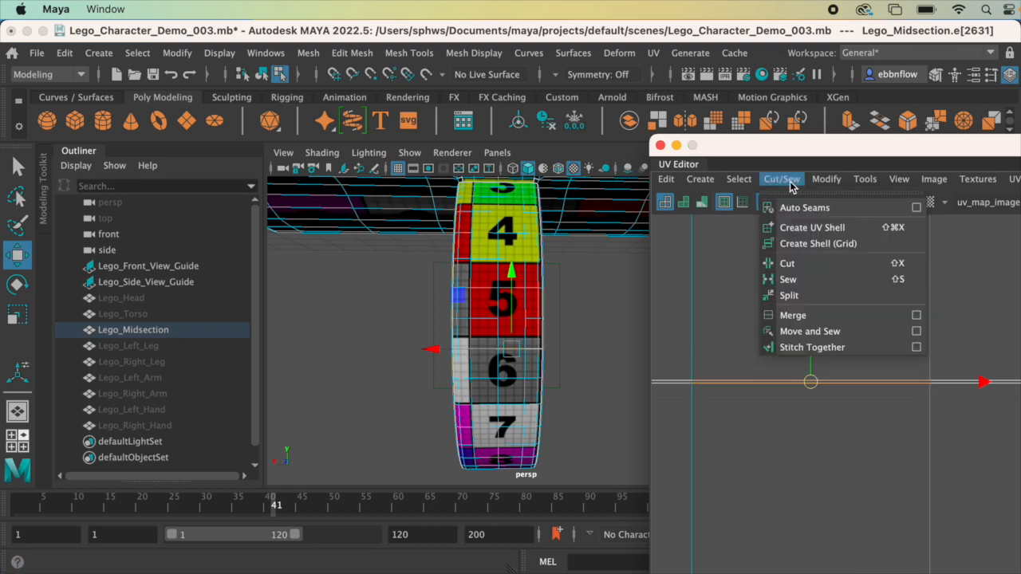
left_click(809, 280)
Step: Select the unsewn seam edges on the left half of the joined rim strips and sew them
middle_click_drag(835, 399, 846, 345, "alt")
scroll(771, 338, "down", 5)
middle_click_drag(687, 342, 891, 340, "alt")
scroll(855, 342, "up", 4)
middle_click_drag(848, 315, 893, 296, "alt")
scroll(892, 297, "down", 2)
middle_click_drag(823, 337, 789, 362, "alt")
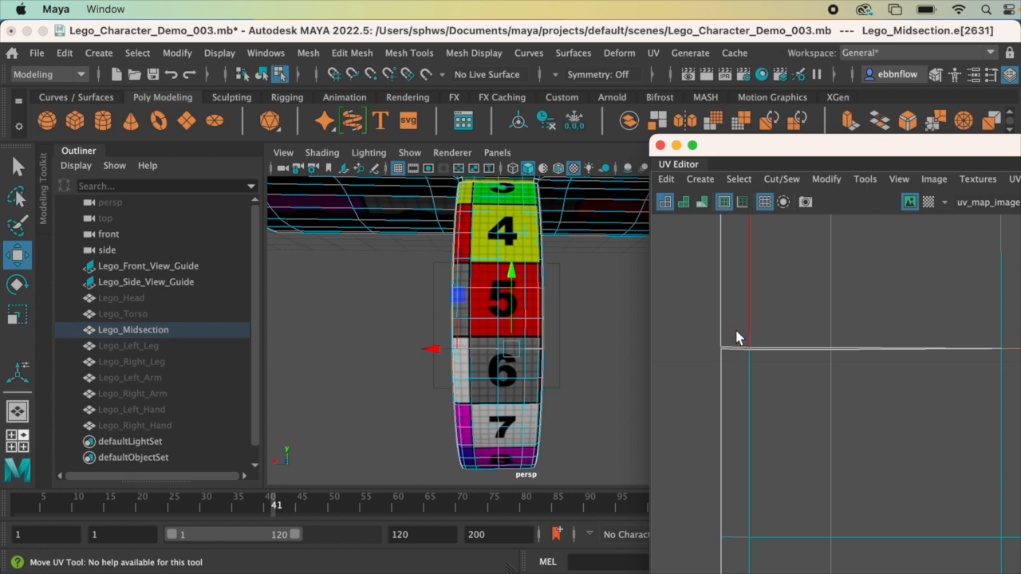
left_click_drag(892, 365, 893, 365)
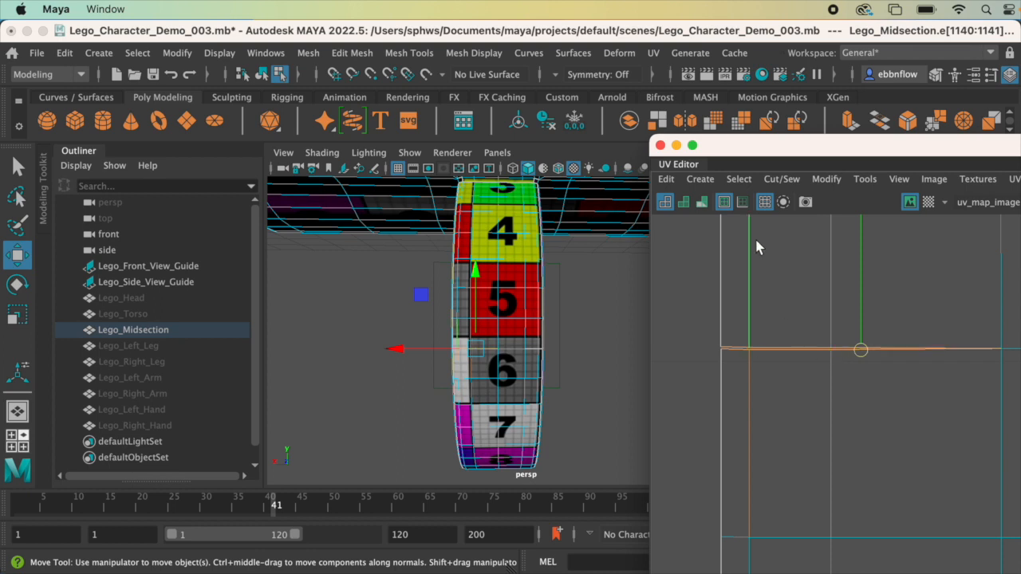
left_click(780, 180)
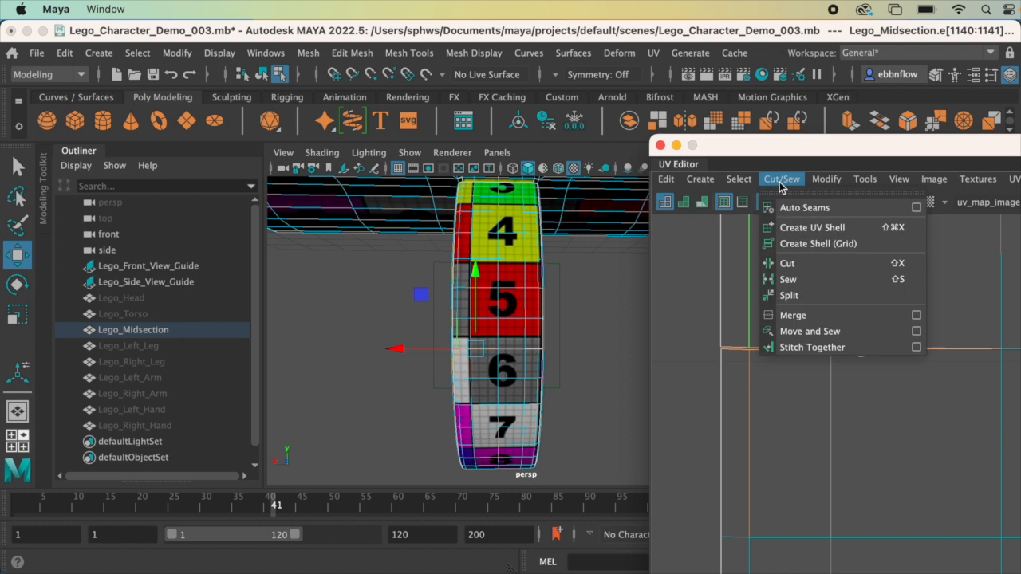
left_click(810, 283)
Step: Sew the remaining seam edges at the right end of the rim strips' shared border and clear the selection
left_click_drag(496, 346, 398, 341, "alt")
scroll(468, 351, "up", 5)
left_click_drag(492, 354, 681, 355, "alt")
middle_click_drag(875, 348, 780, 343, "alt")
middle_click_drag(918, 358, 691, 356, "alt")
left_click_drag(894, 353, 940, 354)
scroll(567, 343, "up", 3)
scroll(564, 351, "up", 2)
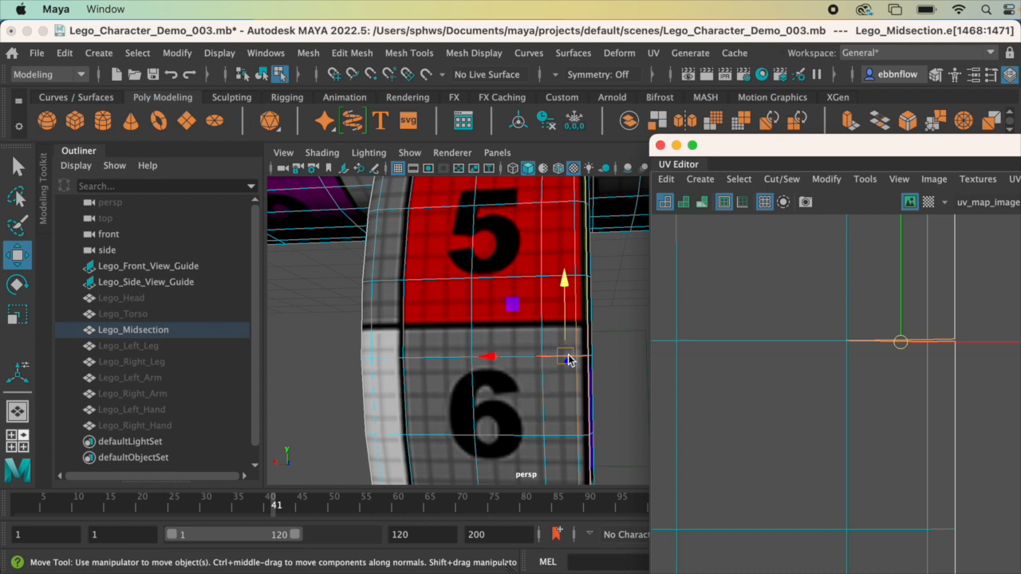
left_click(782, 179)
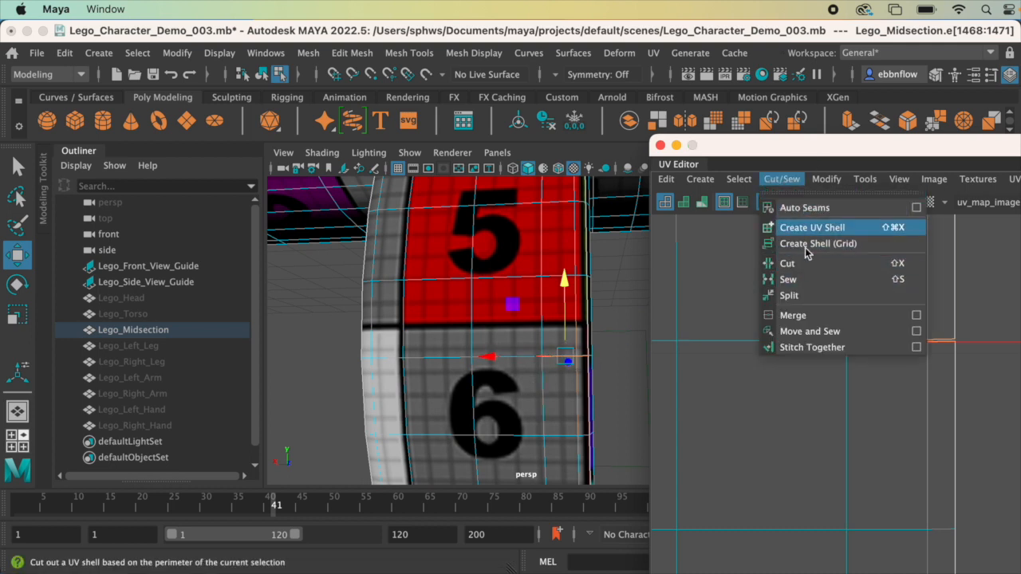
left_click(816, 280)
left_click(837, 390)
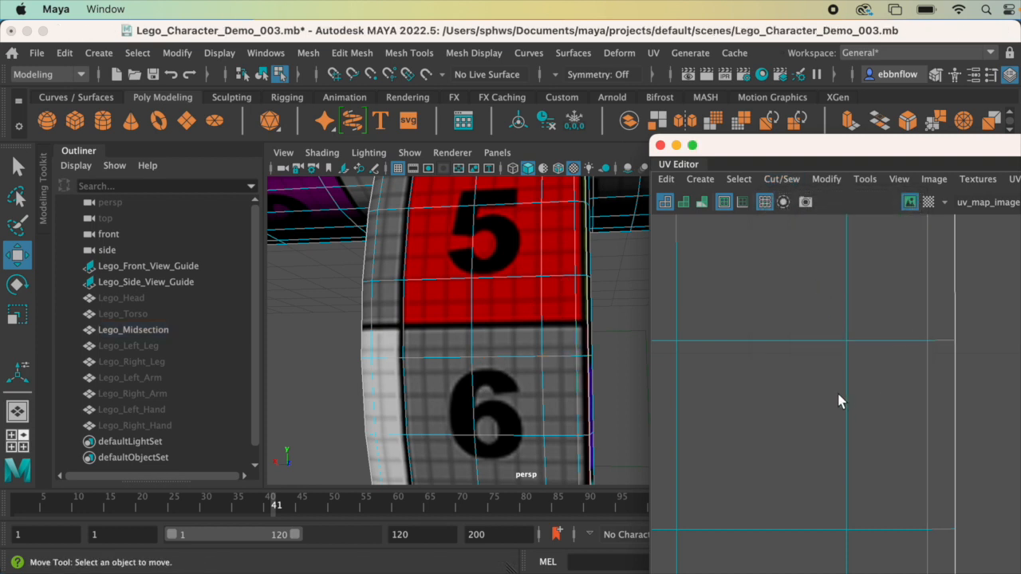
Step: Select all UVs of the joined rim strip and scale the strip down uniformly
scroll(838, 395, "down", 10)
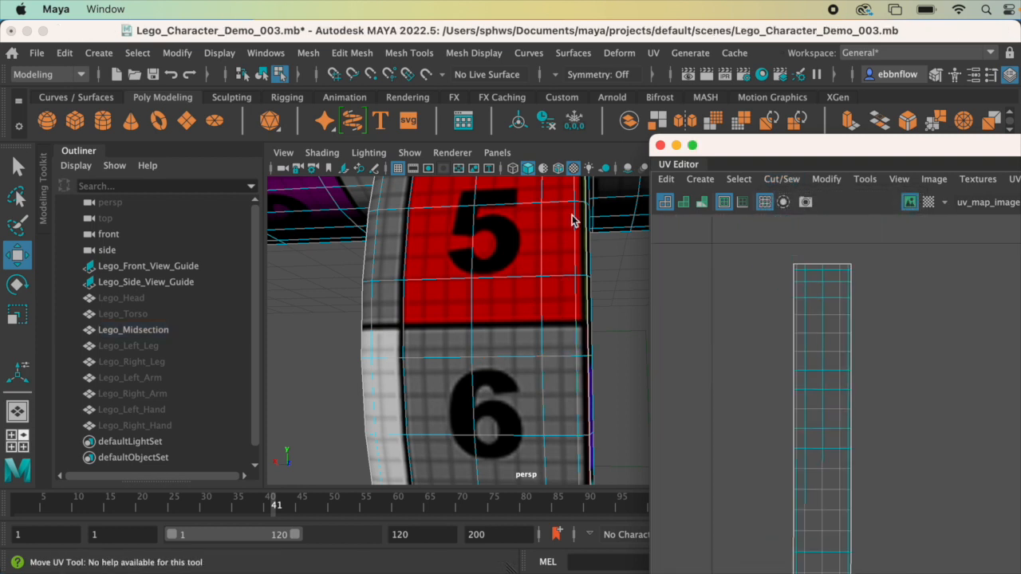
left_click_drag(736, 147, 699, 30)
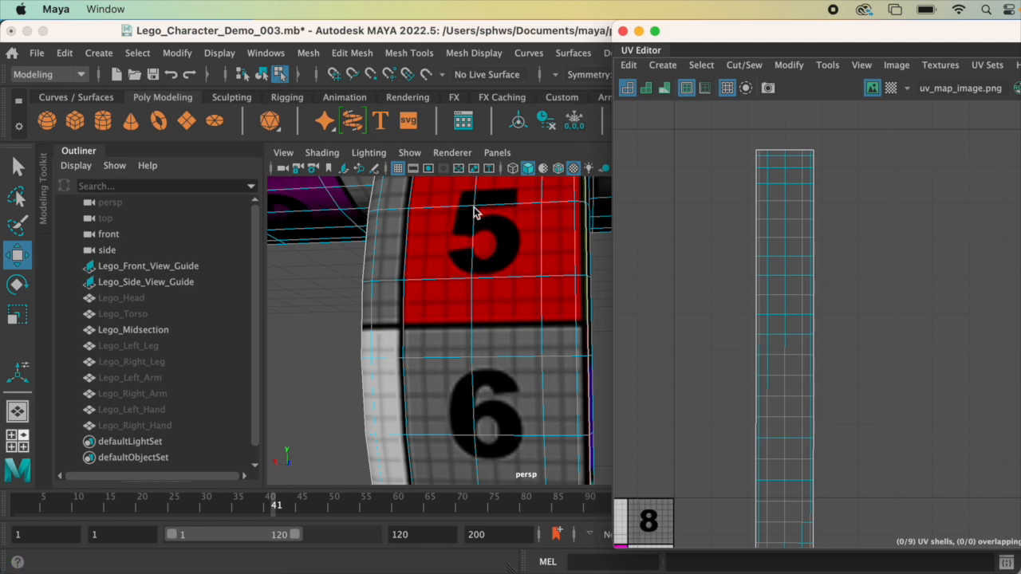
scroll(493, 307, "down", 10)
left_click_drag(492, 307, 517, 269, "alt")
scroll(773, 279, "down", 8)
right_click_drag(774, 271, 851, 275)
left_click_drag(742, 202, 829, 453)
key("e")
key("r")
left_click_drag(777, 335, 669, 340)
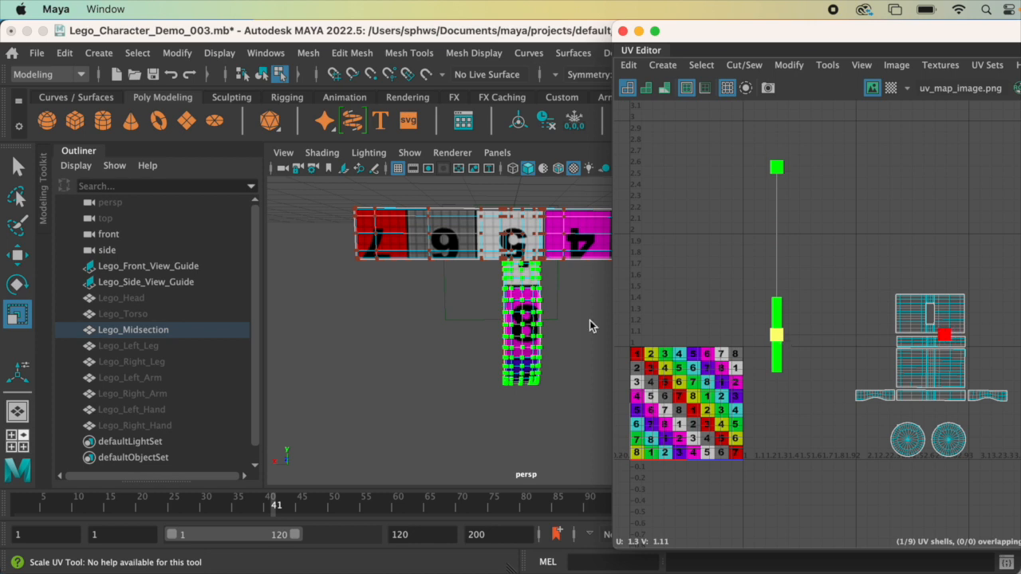
Step: Rotate the joined rim strip about half a turn so the checker numbers read upright on the rim
left_click_drag(708, 40, 812, 164)
left_click_drag(608, 285, 582, 315, "alt")
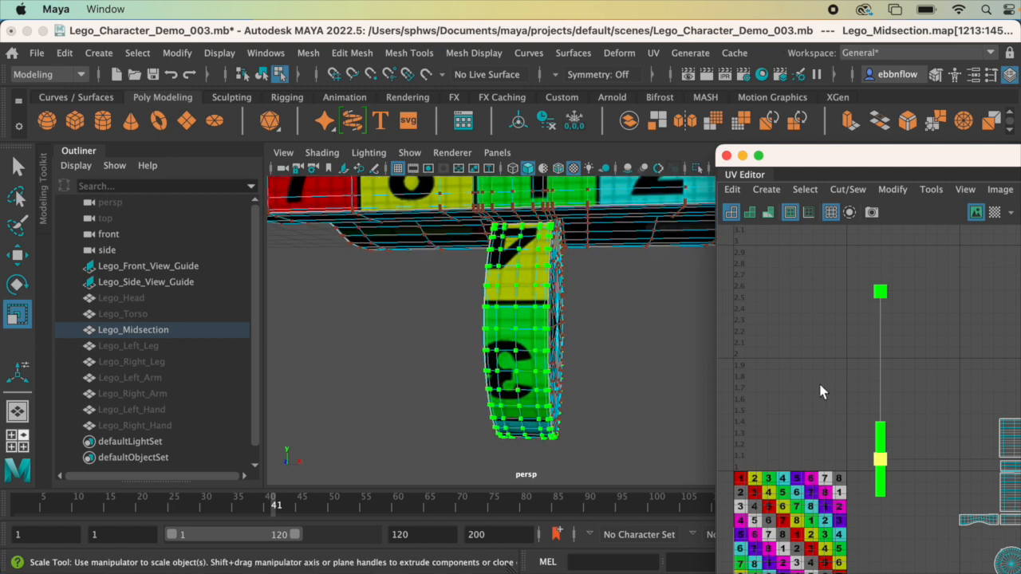
scroll(903, 417, "up", 3)
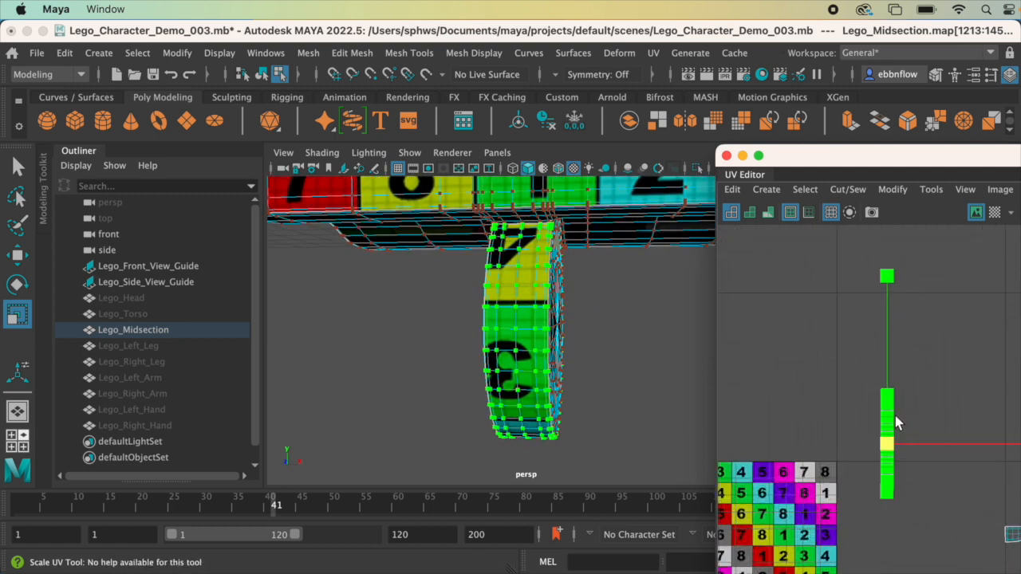
key("e")
left_click_drag(891, 399, 845, 411)
left_click_drag(908, 573, 822, 563)
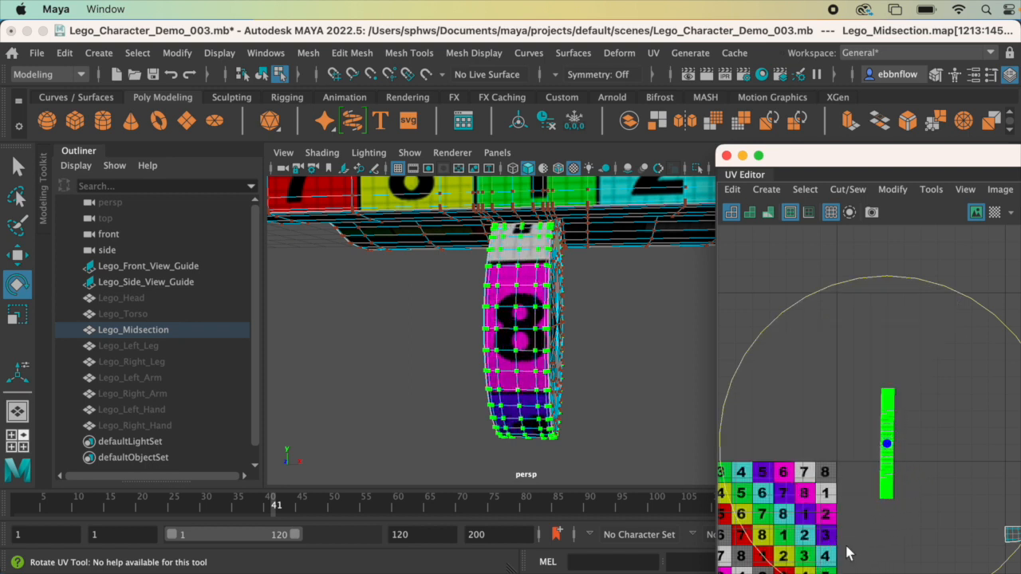
Step: Fine-tune the rim strip's rotation until its long sides run vertically
scroll(873, 499, "up", 3)
scroll(874, 499, "up", 6)
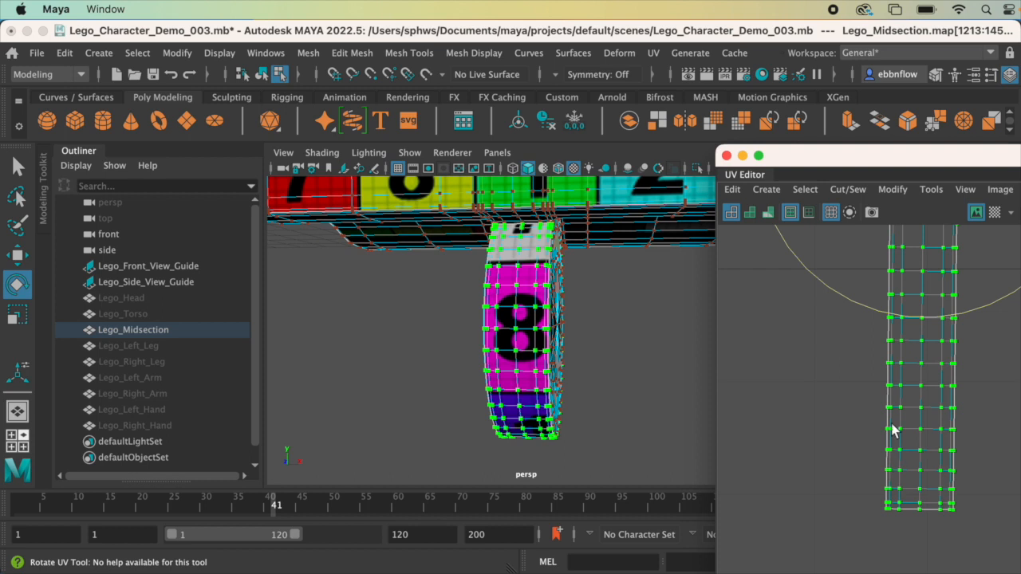
left_click_drag(902, 416, 906, 418)
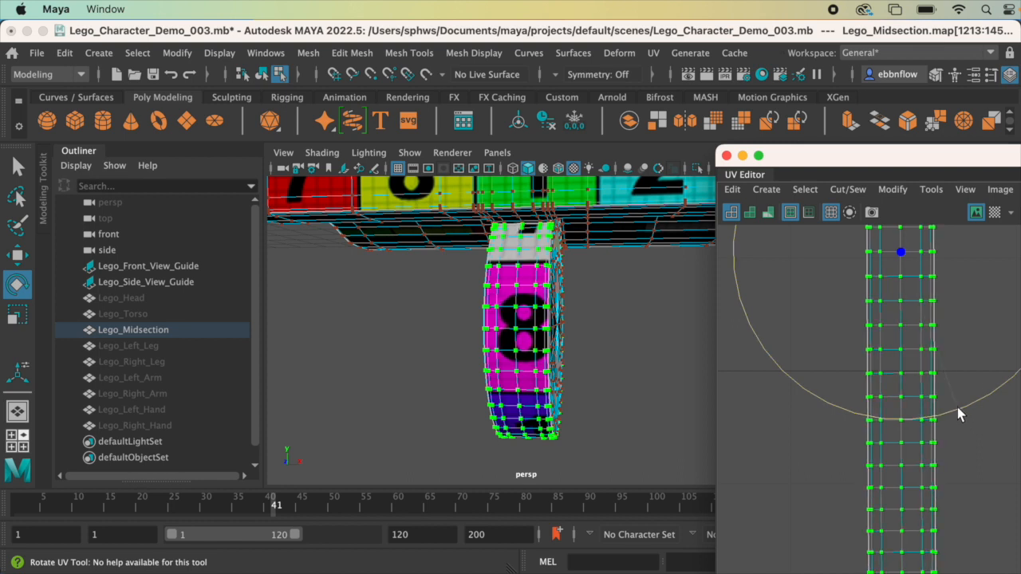
Step: Reposition the UV Editor to reveal its toolkit, collapse the Outliner, and frame the midsection beside the editor
scroll(927, 481, "down", 5)
scroll(932, 425, "down", 1)
middle_click_drag(1017, 331, 901, 347, "alt")
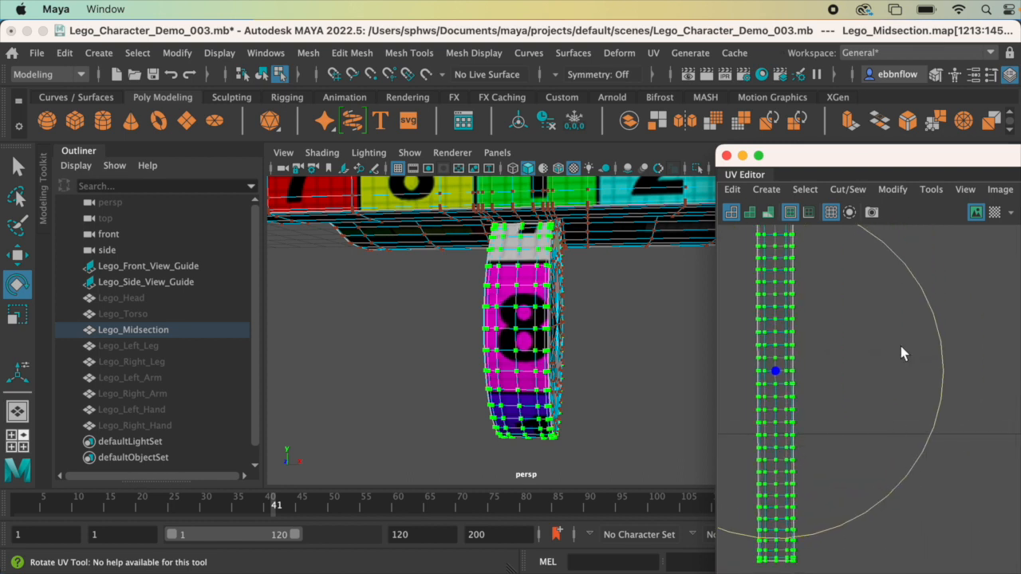
left_click_drag(850, 155, 442, 80)
scroll(573, 365, "down", 3)
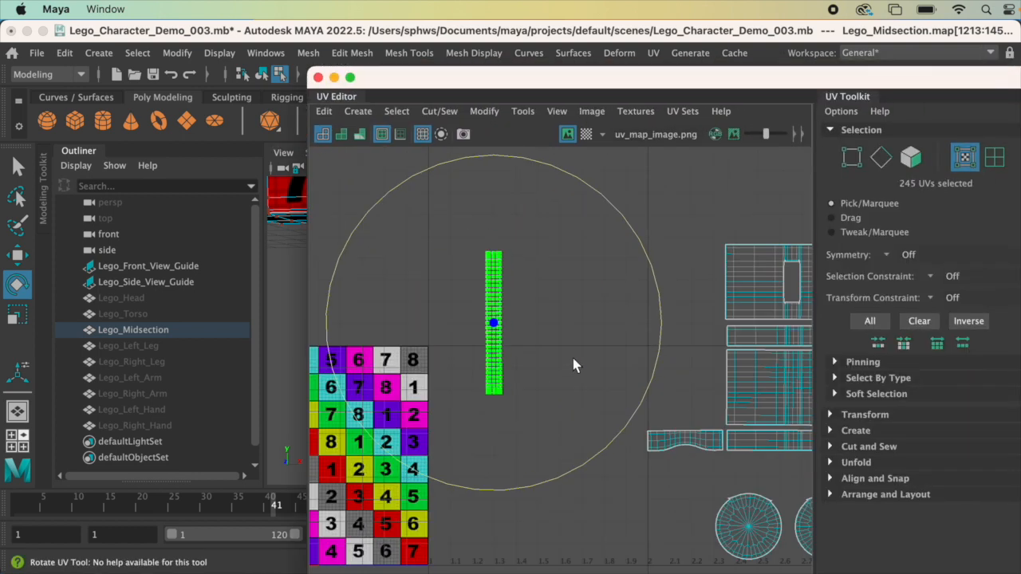
scroll(572, 365, "down", 2)
left_click(78, 150)
middle_click_drag(230, 307, 153, 362, "alt")
left_click_drag(153, 363, 232, 376, "alt")
scroll(234, 375, "down", 2)
middle_click_drag(267, 342, 112, 338, "alt")
scroll(201, 337, "down", 4)
middle_click_drag(231, 320, 155, 316, "alt")
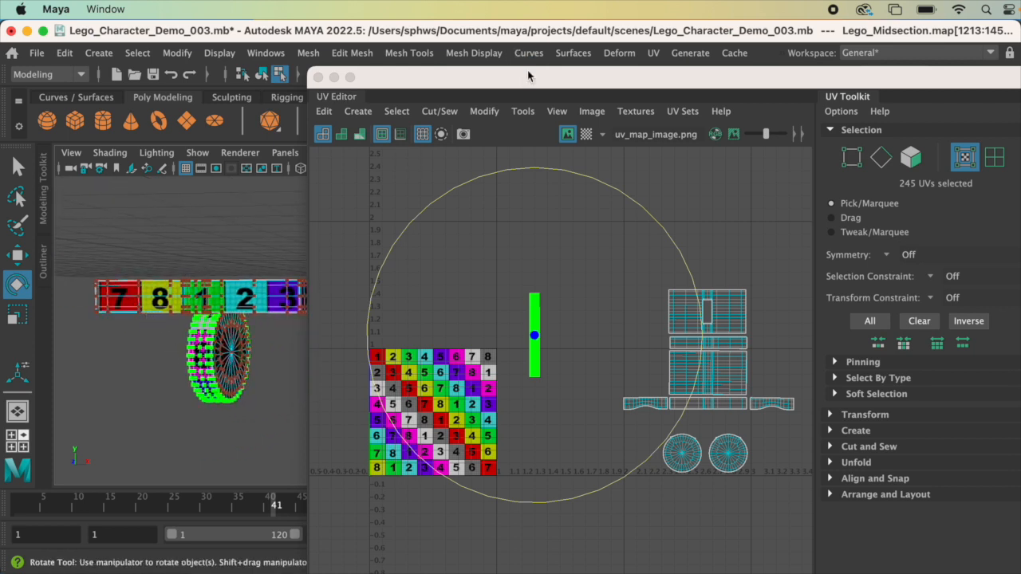
left_click_drag(527, 76, 557, 54)
Step: Select UVs across the four stacked rectangular midsection shells and convert the selection to whole UV shells
scroll(691, 252, "up", 4)
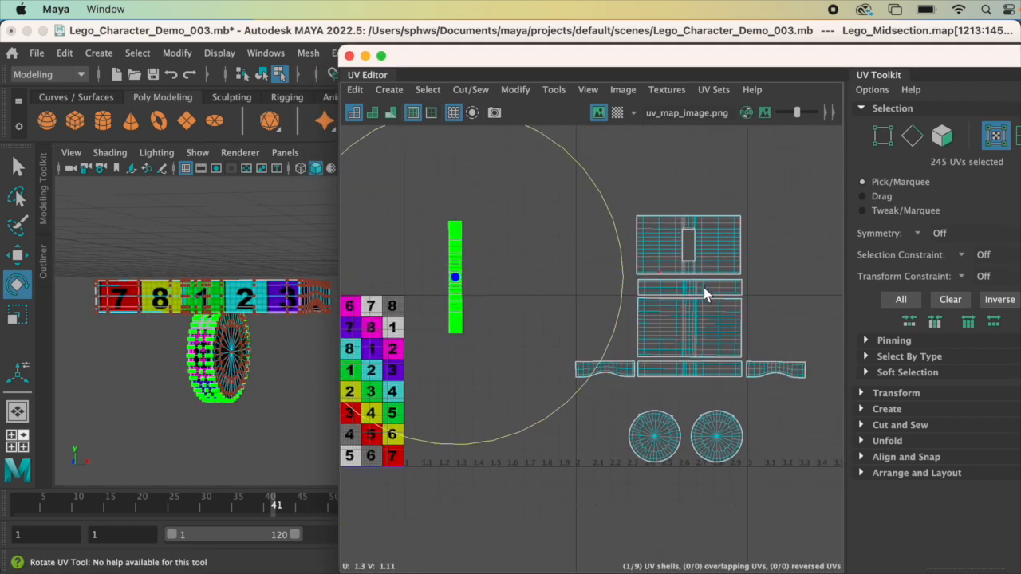
middle_click_drag(704, 294, 725, 320, "alt")
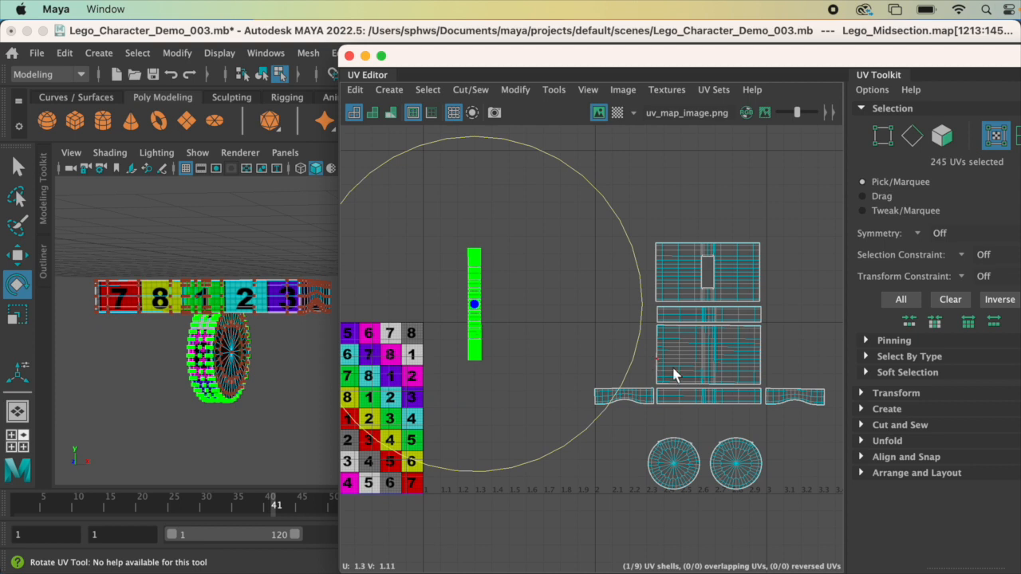
scroll(680, 375, "up", 1)
scroll(684, 375, "down", 2)
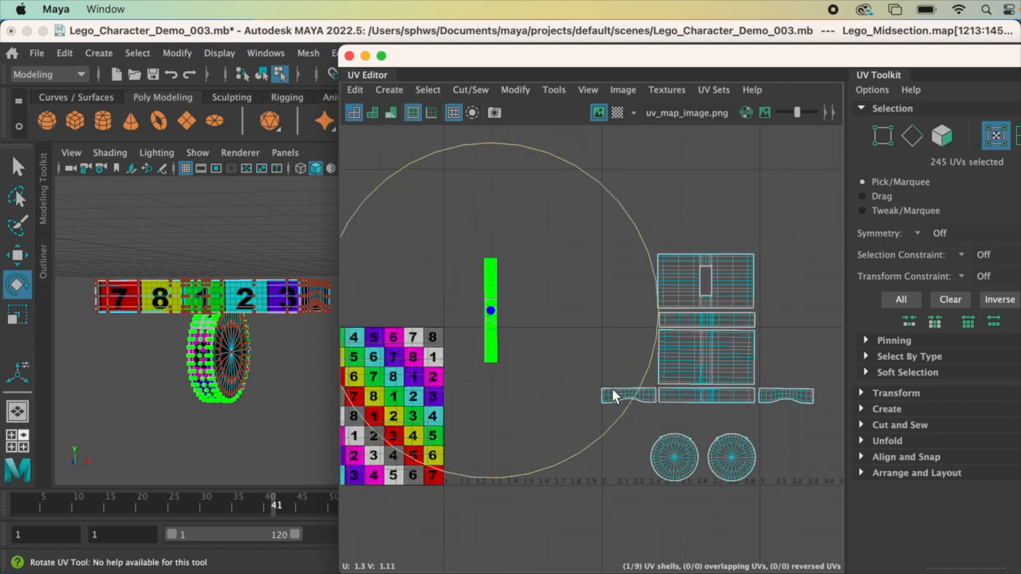
right_click_drag(630, 396, 697, 394)
left_click_drag(733, 417, 737, 444)
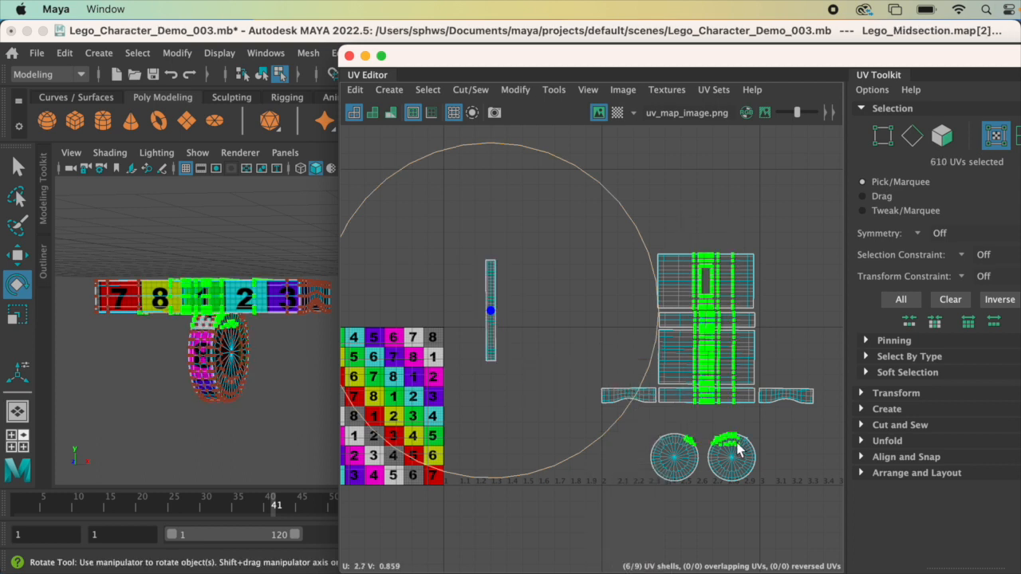
left_click_drag(677, 219, 728, 412)
right_click_drag(720, 361, 696, 331)
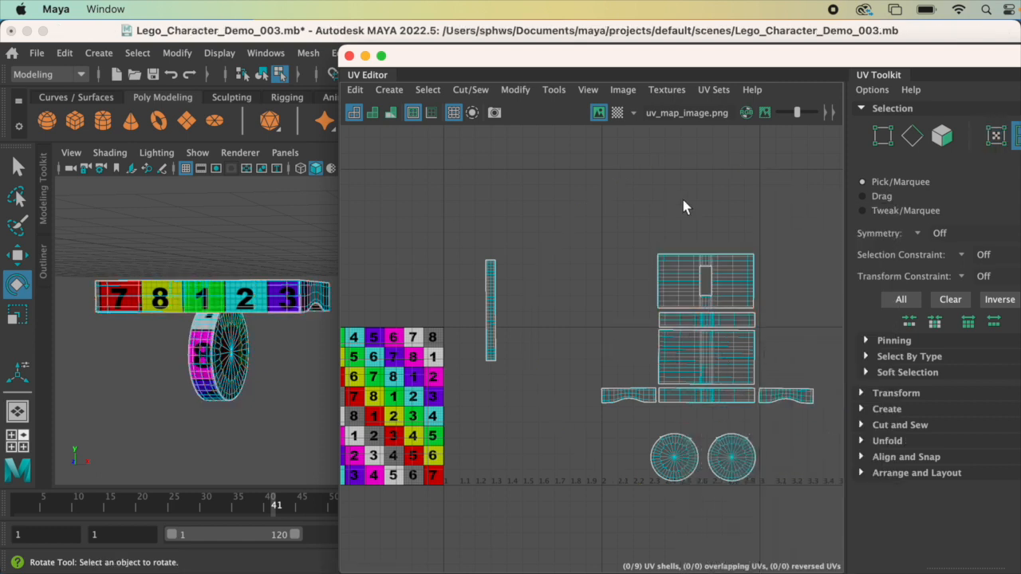
right_click_drag(698, 278, 763, 273)
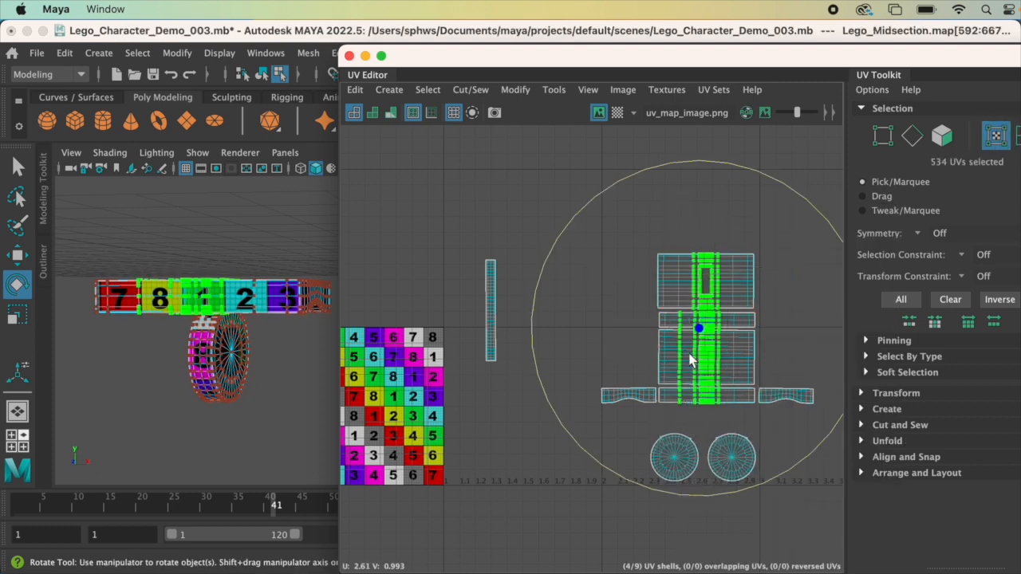
left_click(427, 90)
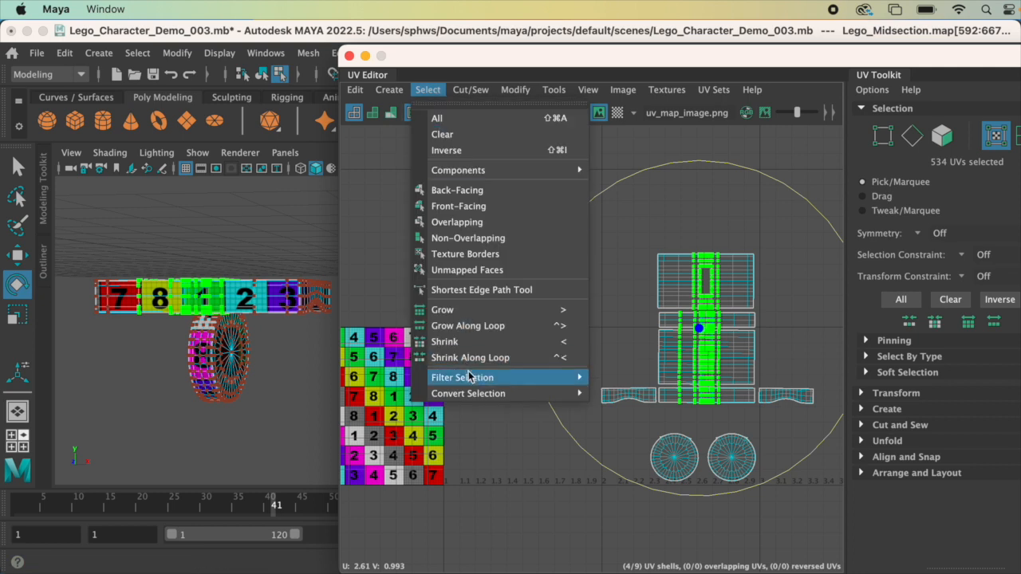
mouse_move(519, 394)
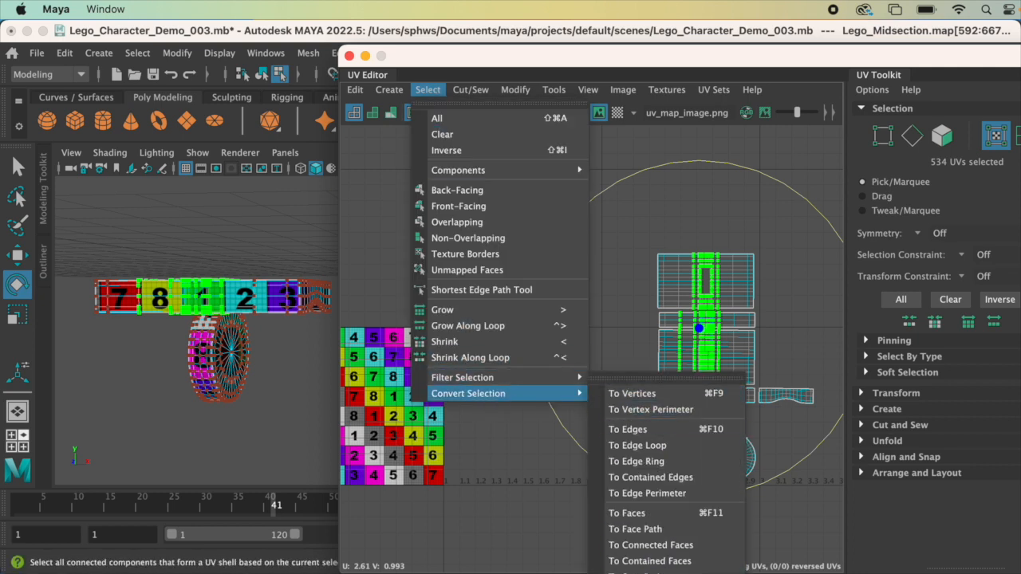
left_click(638, 573)
Step: Move the four selected rectangular shells down beside the right edge of the checker texture tile
key("w")
left_click_drag(706, 335, 497, 413)
scroll(508, 425, "up", 5)
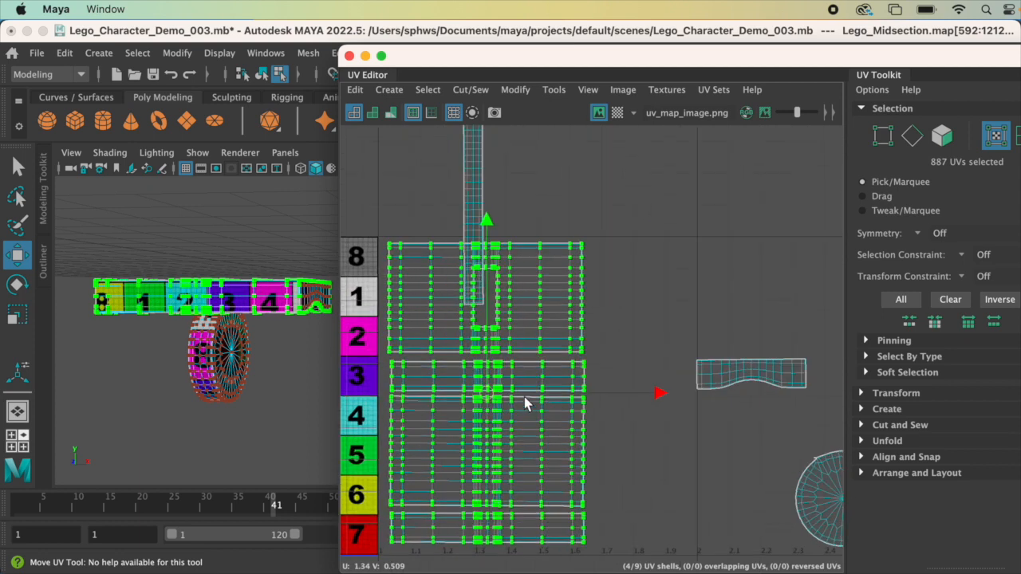
scroll(585, 377, "up", 1)
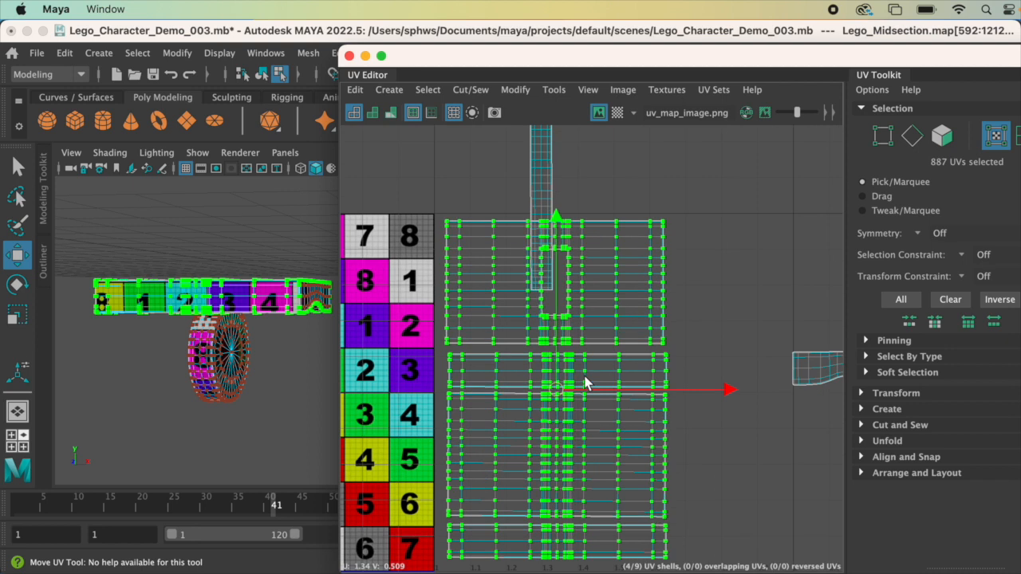
Step: Select the topmost rectangular midsection shell as a whole UV shell and nudge it sideways to line up with the shells below
left_click(712, 305)
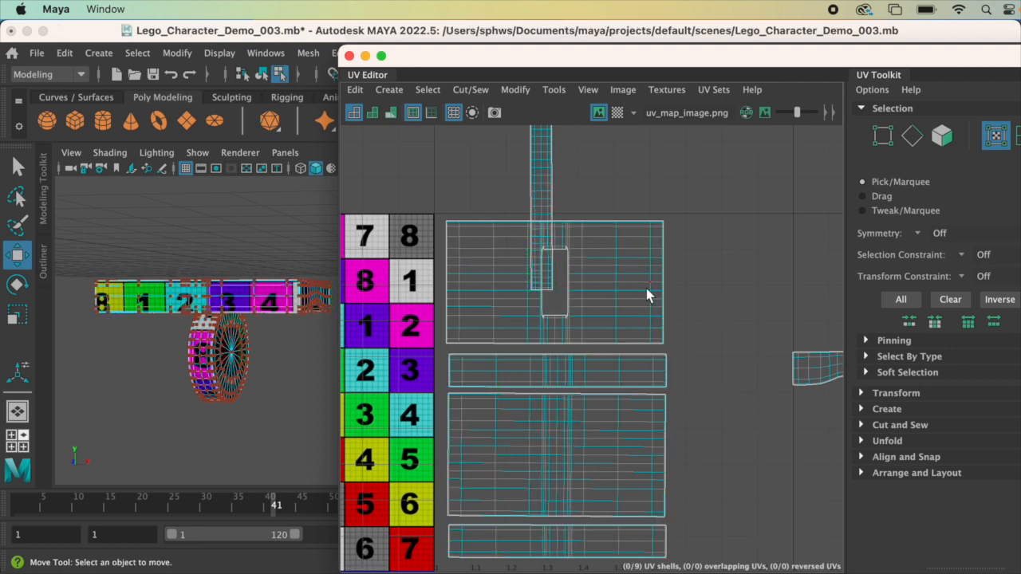
left_click_drag(627, 268, 677, 315)
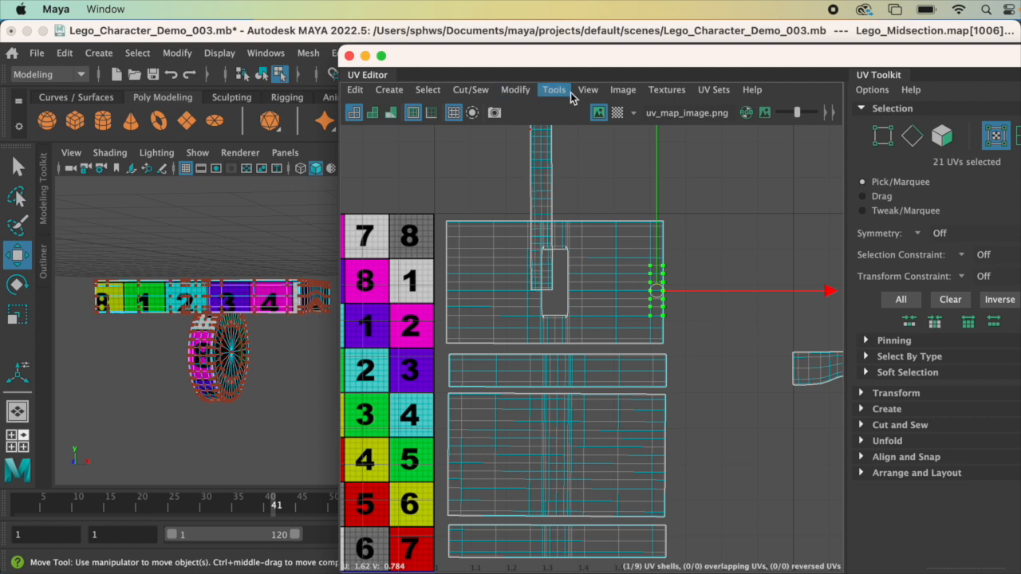
left_click(429, 90)
mouse_move(515, 394)
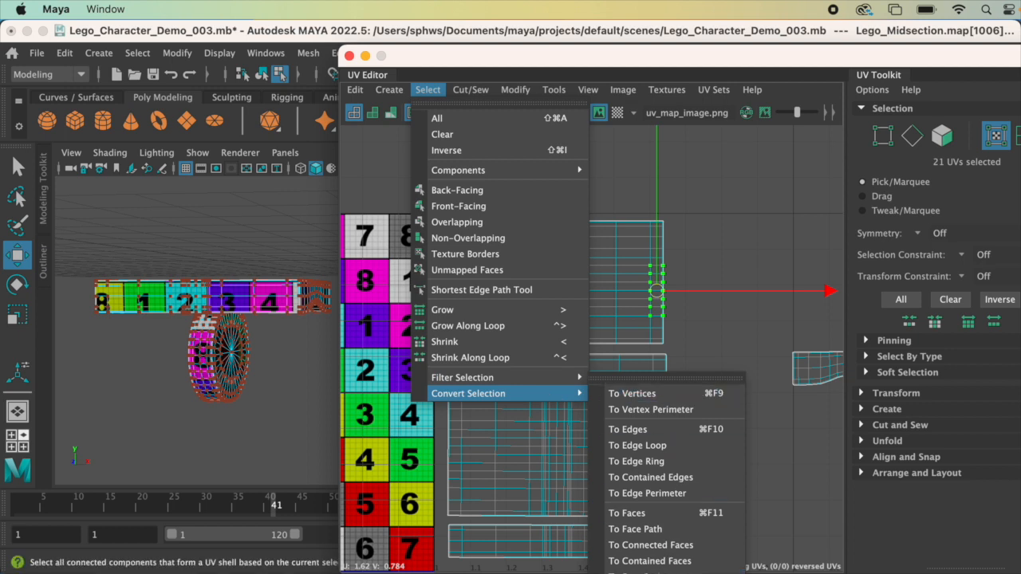
left_click(666, 573)
left_click_drag(723, 279, 725, 278)
Step: Examine the first curved strip shell and the matching curved side of the midsection model
scroll(728, 285, "down", 6)
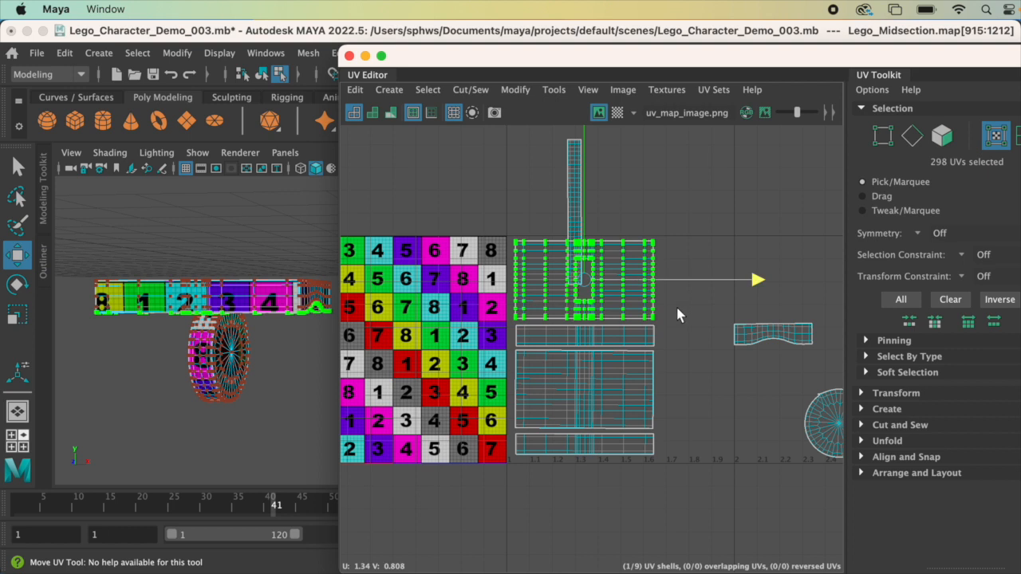
middle_click_drag(547, 310, 495, 323, "alt")
scroll(602, 356, "up", 2)
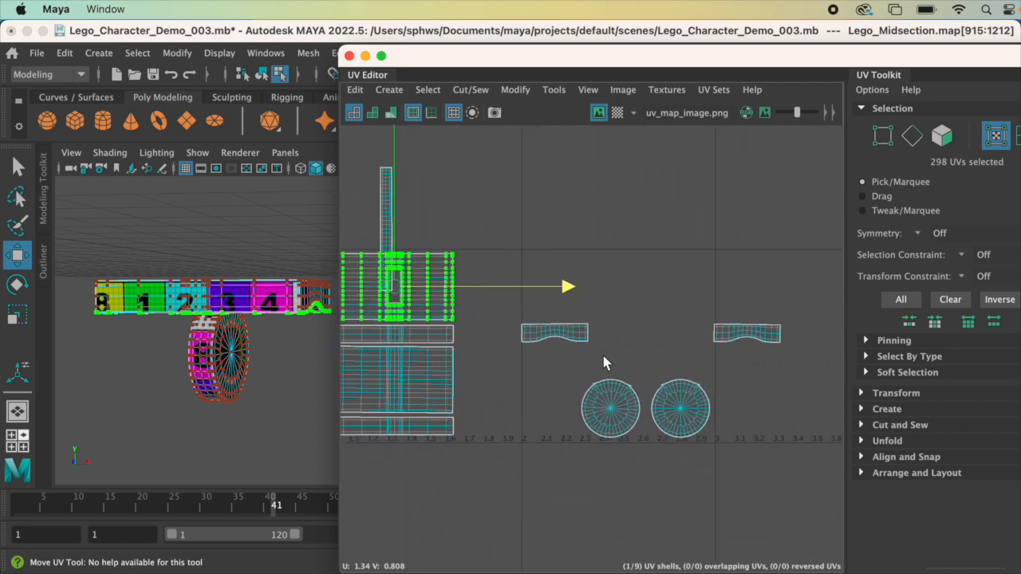
right_click_drag(556, 334, 559, 286)
scroll(588, 357, "up", 2)
middle_click_drag(589, 355, 681, 378, "alt")
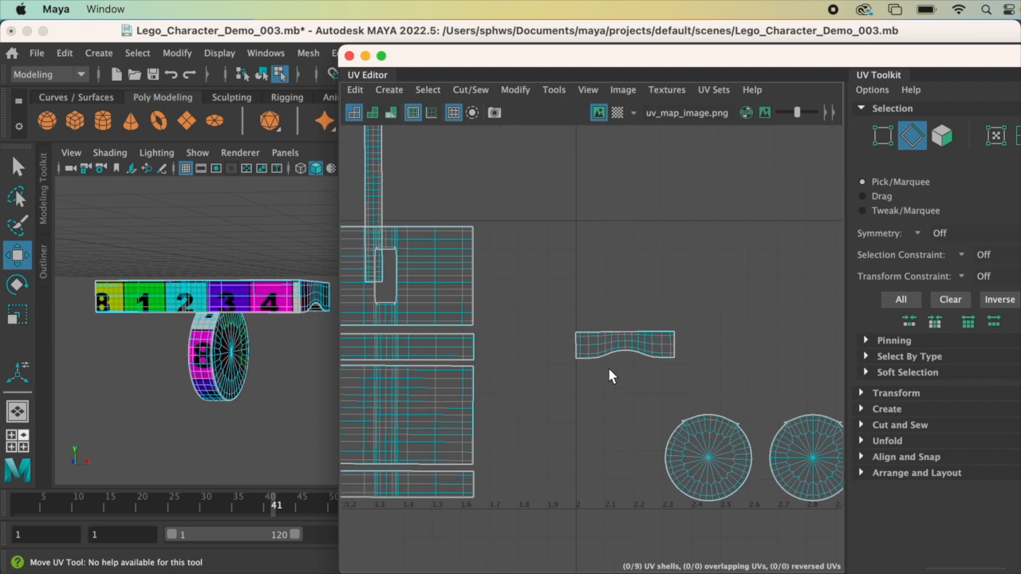
left_click_drag(181, 336, 212, 320, "alt")
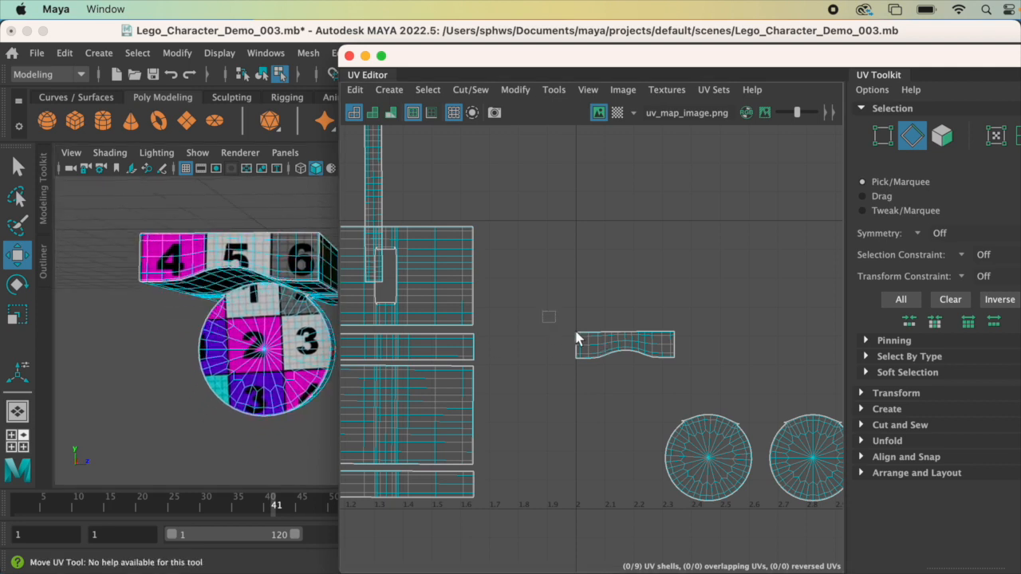
left_click_drag(550, 319, 690, 356)
Step: Select the UVs of the first curved strip shell and move it directly above the nearer circular shell
right_click_drag(642, 345, 715, 346)
left_click_drag(568, 311, 733, 381)
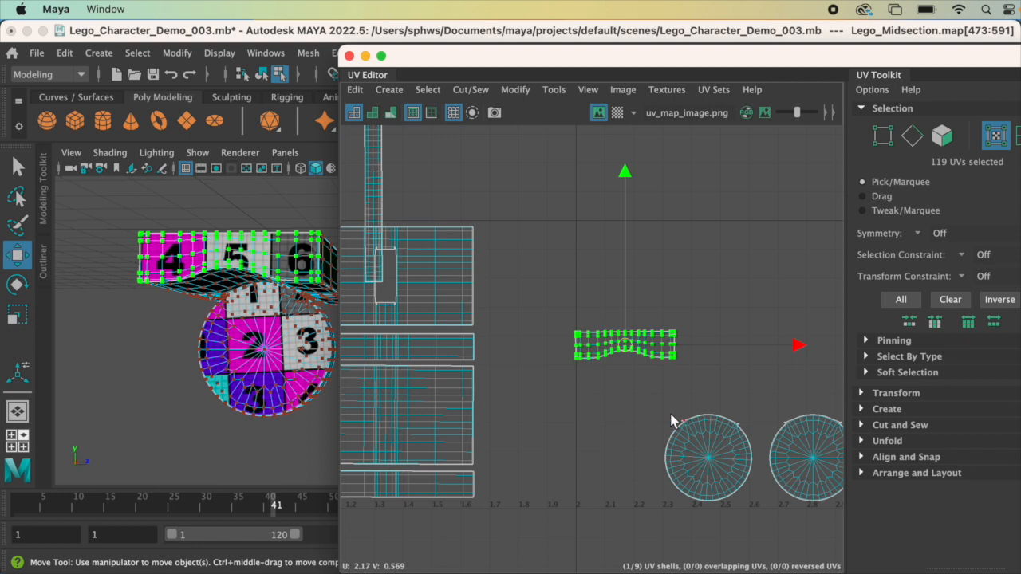
left_click_drag(659, 415, 744, 497, "shift")
left_click_drag(323, 379, 405, 319, "alt")
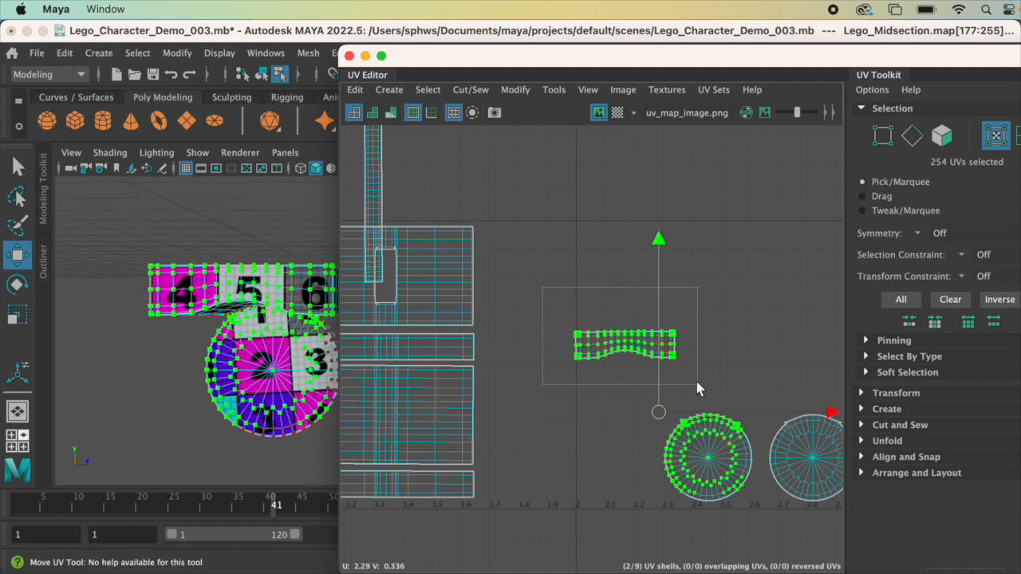
key("z")
left_click_drag(628, 350, 711, 407)
middle_click_drag(711, 426, 571, 421, "alt")
left_click_drag(551, 383, 554, 386)
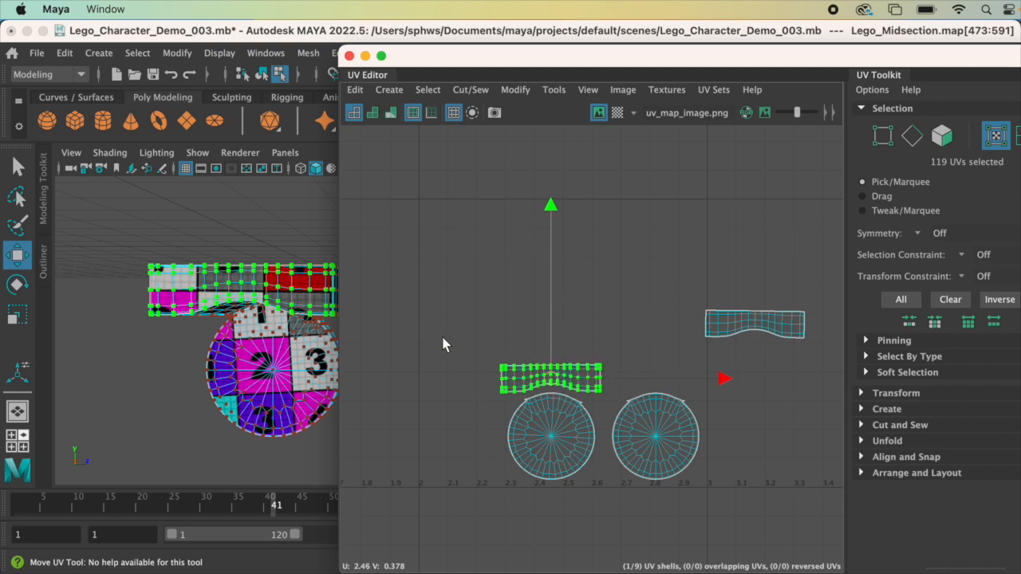
Step: Move the curved strip and its circular shell together beside the stacked rectangular shells, level with the top rectangle
left_click_drag(604, 503, 605, 503)
left_click_drag(551, 422, 396, 309)
middle_click_drag(476, 349, 679, 405, "alt")
left_click_drag(607, 371, 583, 326)
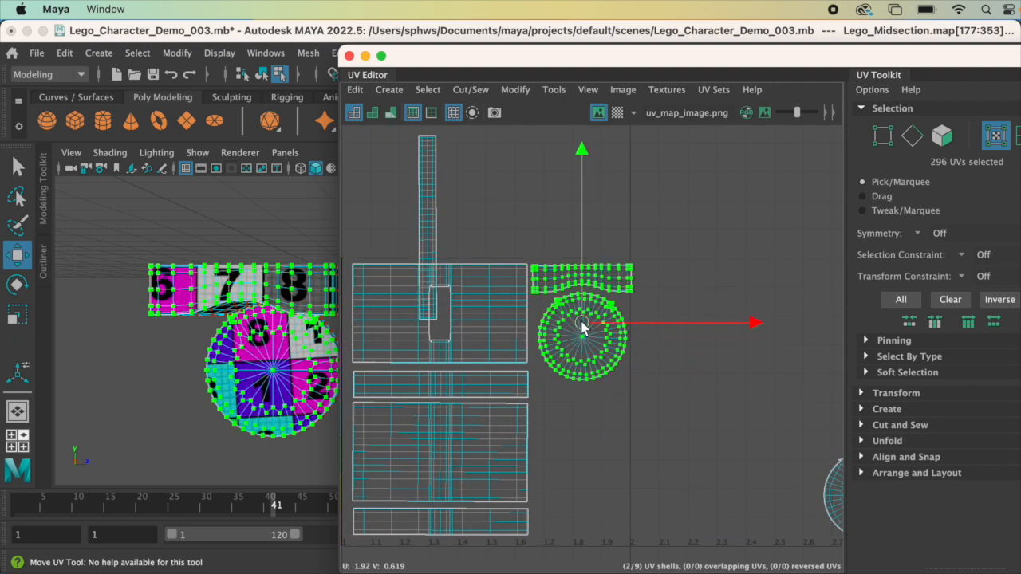
Step: Move the second curved strip shell directly above the remaining circular shell
middle_click_drag(722, 418, 544, 408, "alt")
scroll(681, 396, "down", 2)
left_click_drag(784, 409, 678, 439)
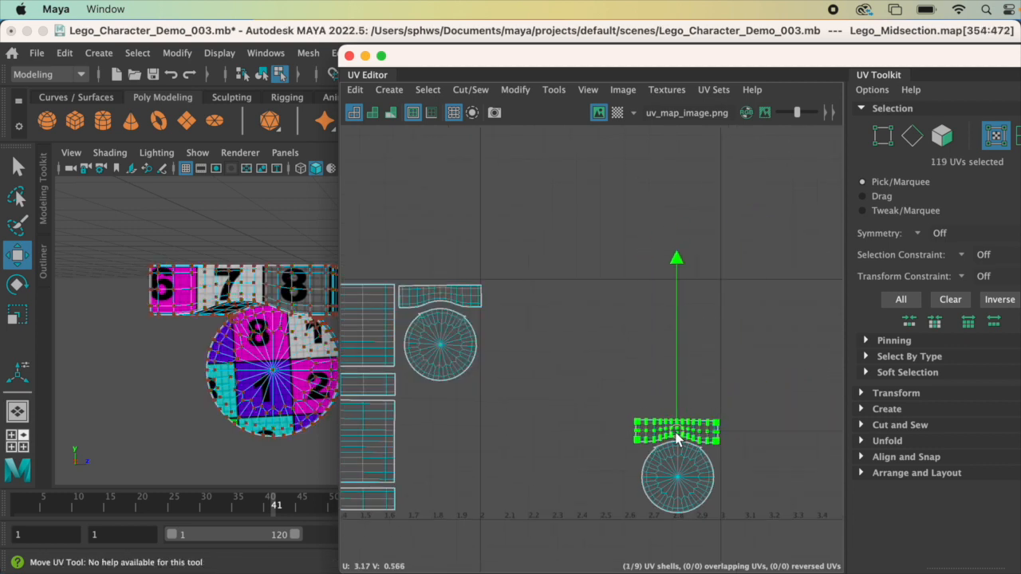
Step: Select the second curved strip and circle together and move them directly beneath the first pair beside the rectangular shells
left_click_drag(705, 493, 754, 552)
left_click_drag(187, 338, 257, 352, "alt")
middle_click_drag(255, 350, 67, 354, "alt")
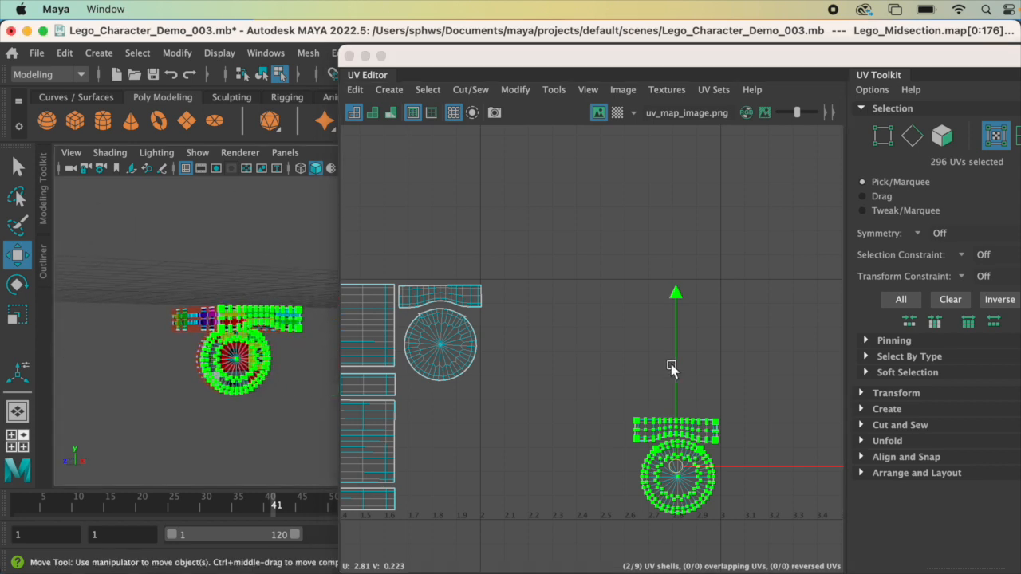
left_click_drag(676, 471, 445, 454)
scroll(445, 454, "down", 3)
middle_click_drag(445, 455, 760, 387, "alt")
scroll(650, 422, "up", 2)
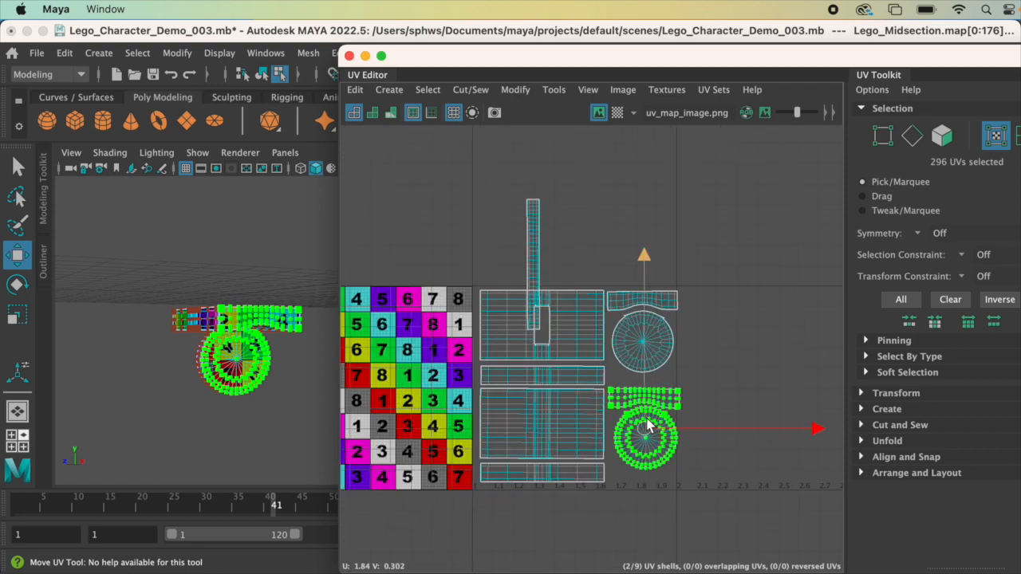
scroll(650, 427, "up", 2)
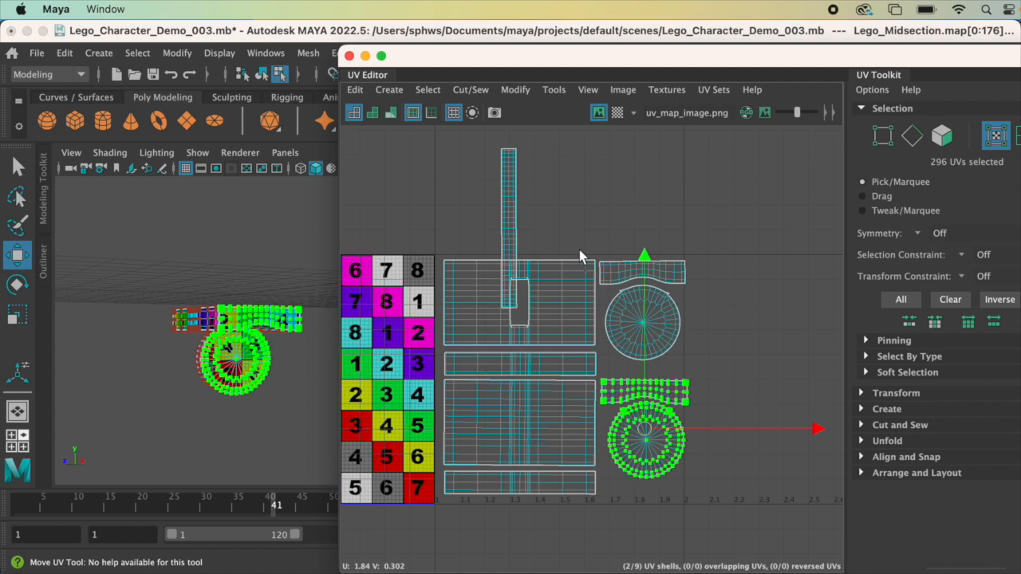
Step: Select the eight shells other than the long rim strip as whole shells, scale them down slightly, and shift them toward the checker tile
left_click_drag(550, 184, 721, 569)
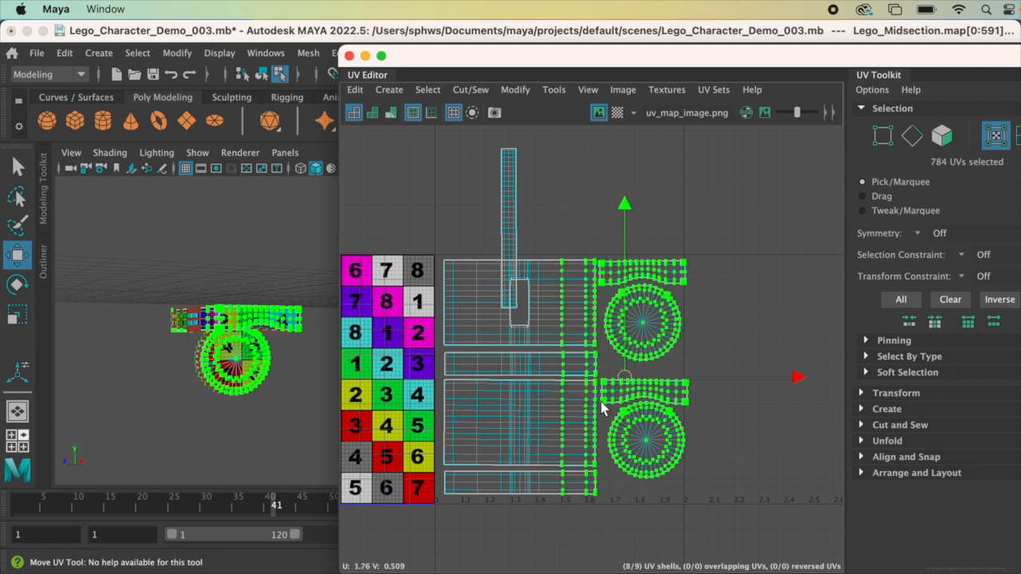
right_click(580, 358)
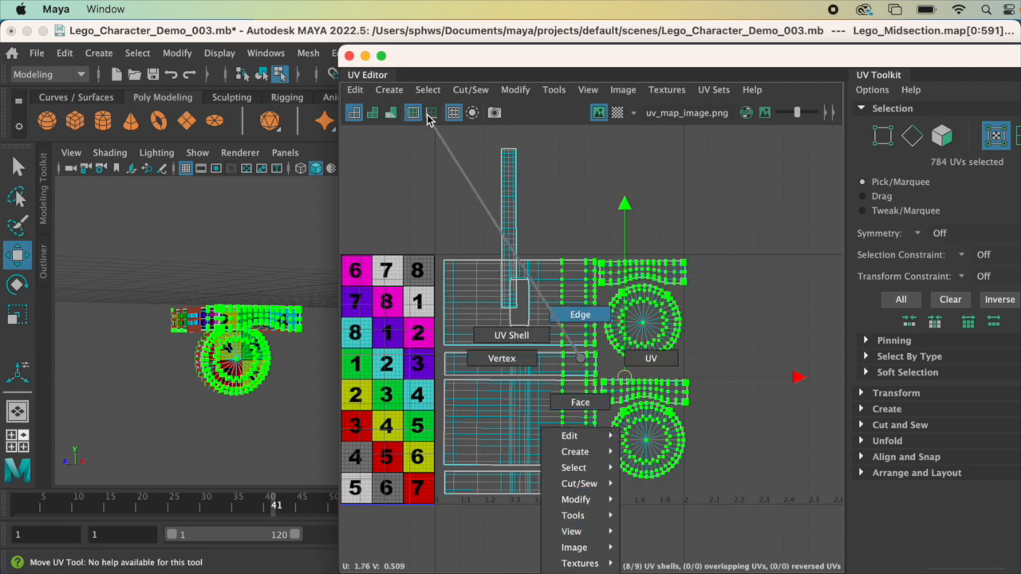
left_click(580, 315)
left_click_drag(570, 276, 749, 465)
right_click_drag(575, 305, 649, 306)
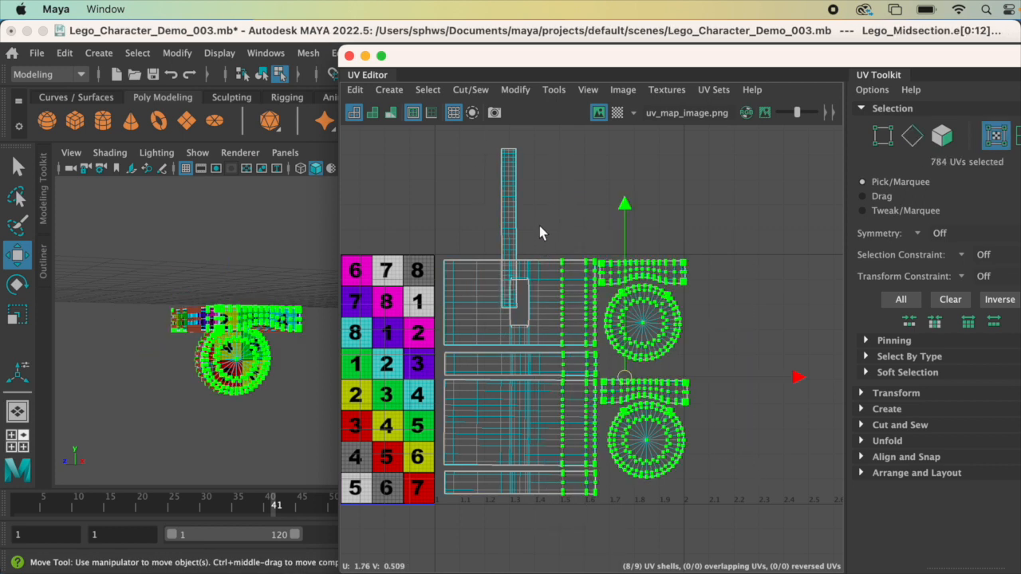
left_click(425, 90)
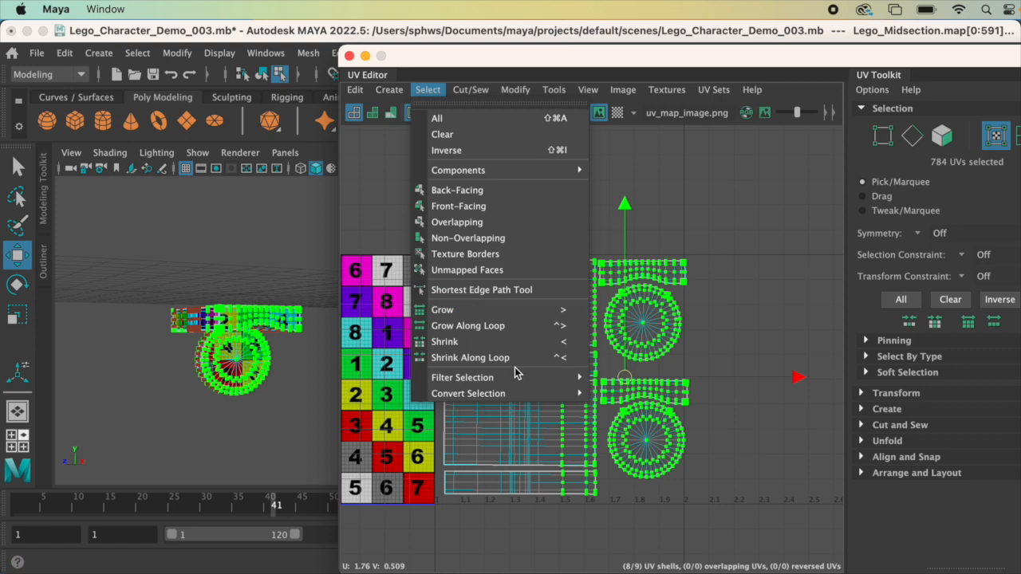
mouse_move(529, 395)
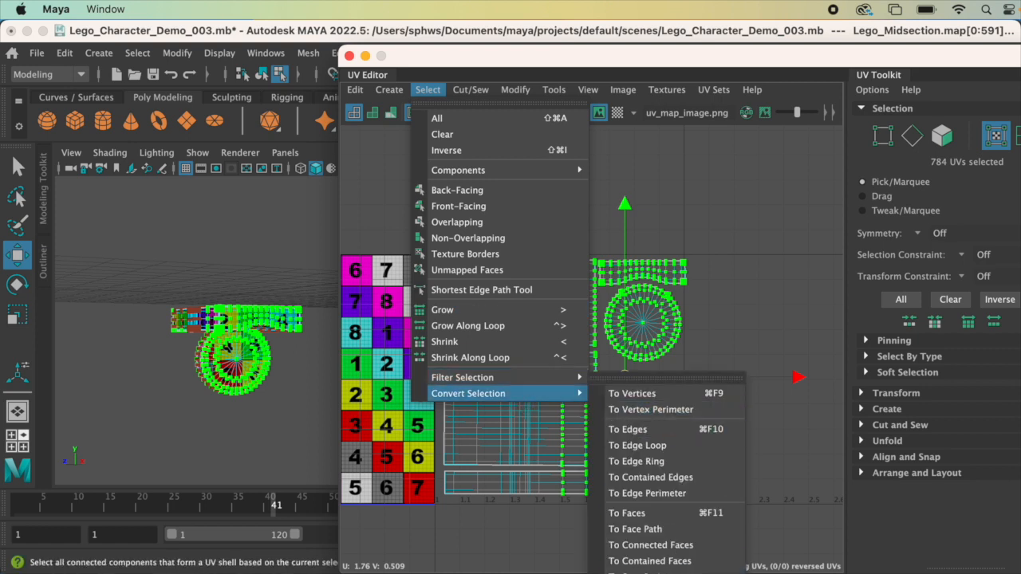
left_click(642, 573)
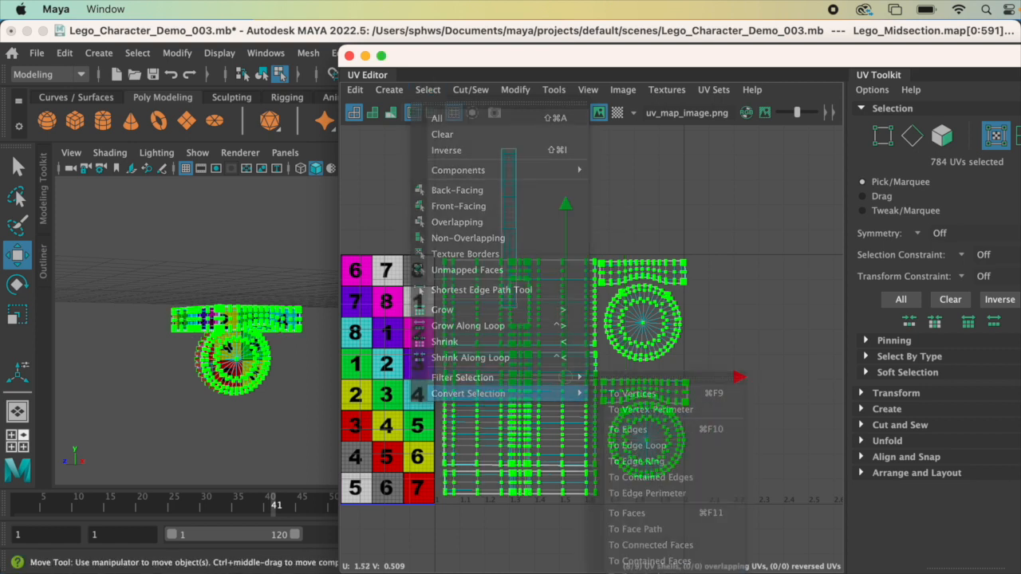
key("e")
key("r")
left_click_drag(565, 383, 548, 379)
key("w")
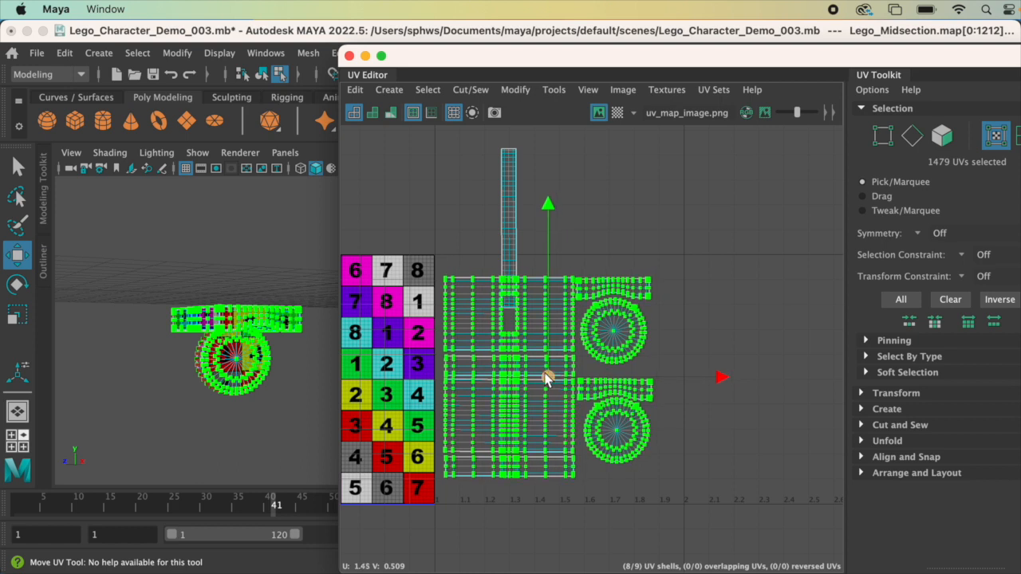
Step: Select the entire long rim strip shell and move it beside the two circular shells, keeping it vertical
left_click_drag(493, 135, 547, 219)
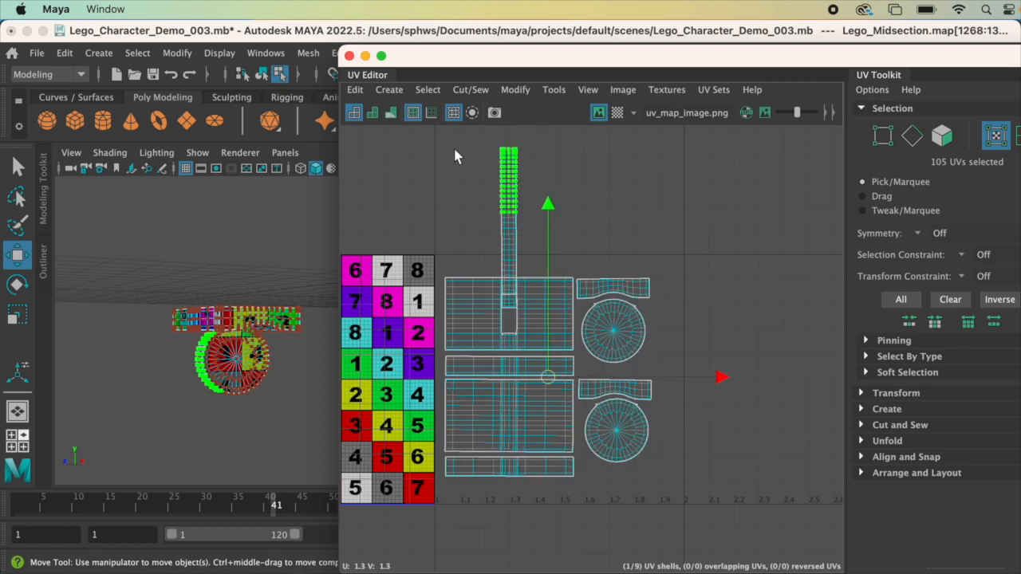
left_click(428, 90)
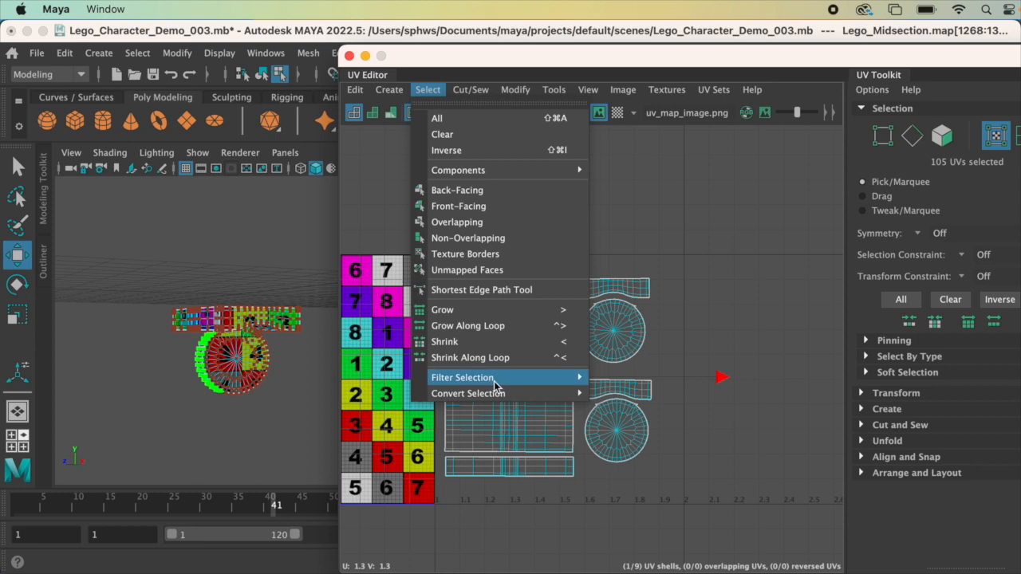
mouse_move(497, 393)
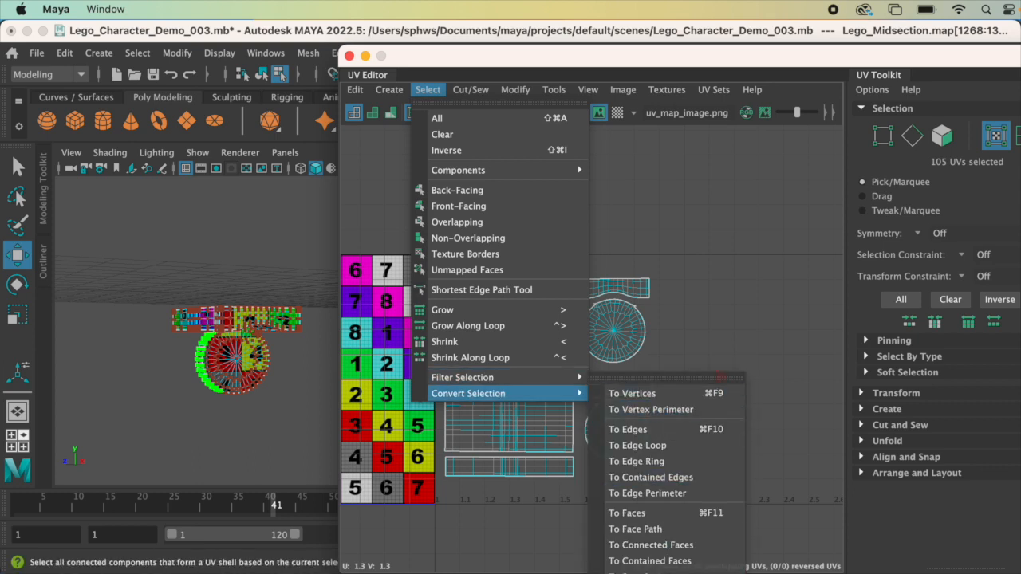
left_click(651, 573)
left_click_drag(509, 228, 666, 370)
left_click(736, 295)
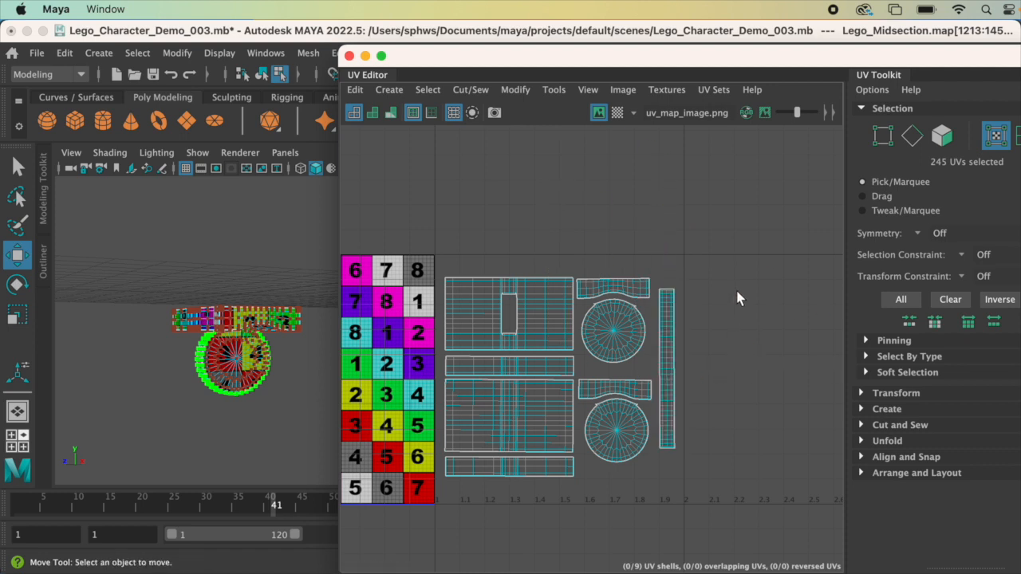
Step: Select all nine midsection shells and move them together onto the checker texture tile
scroll(679, 292, "down", 3)
left_click_drag(501, 243, 770, 464)
left_click_drag(600, 365, 435, 368)
middle_click_drag(490, 387, 607, 388, "alt")
scroll(568, 378, "up", 2)
middle_click_drag(549, 361, 565, 360, "alt")
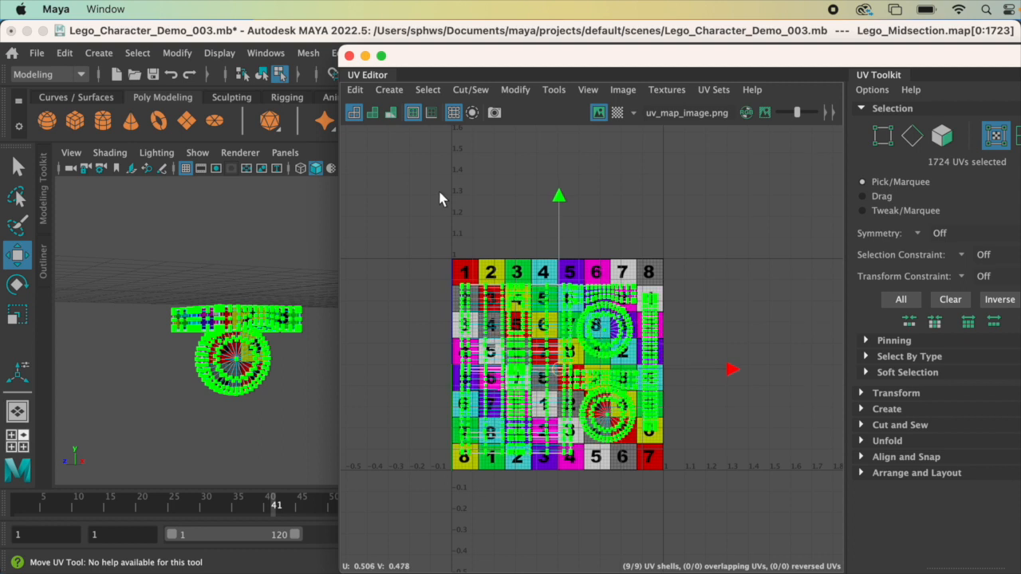
Step: Export a UV snapshot of the midsection layout to the Desktop as lego_midsection_outuv.tif
left_click(624, 91)
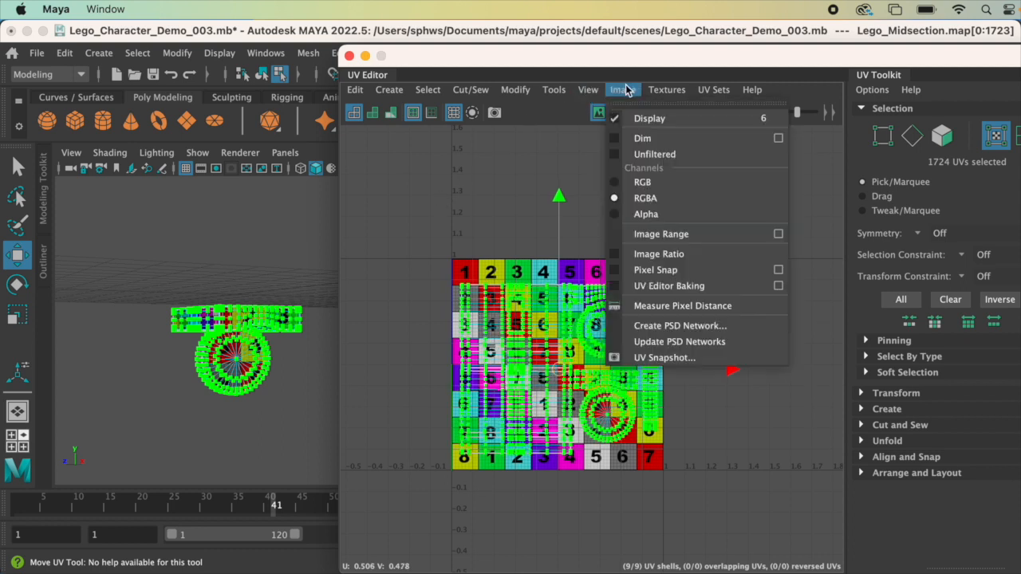
left_click(650, 357)
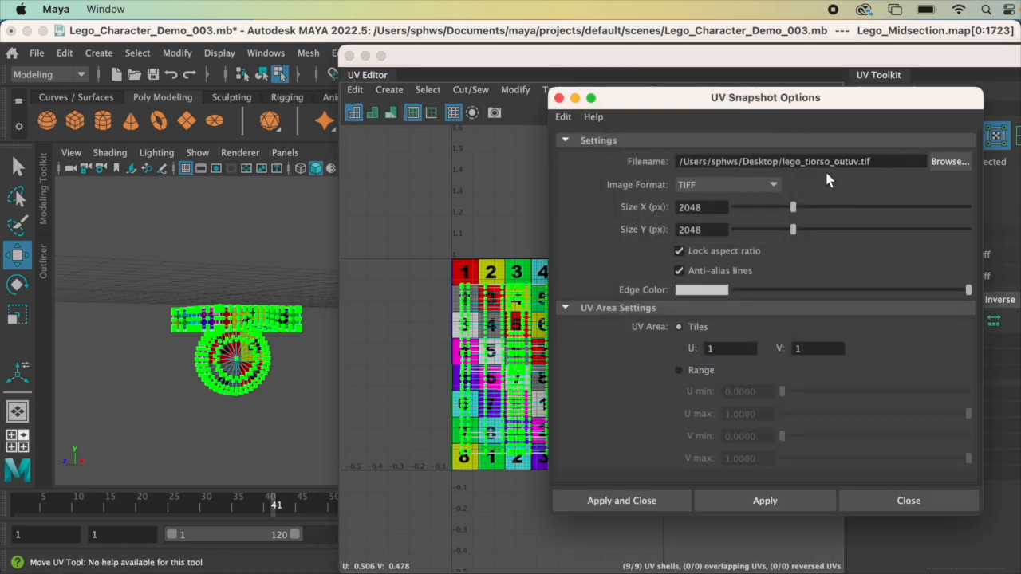
left_click(940, 162)
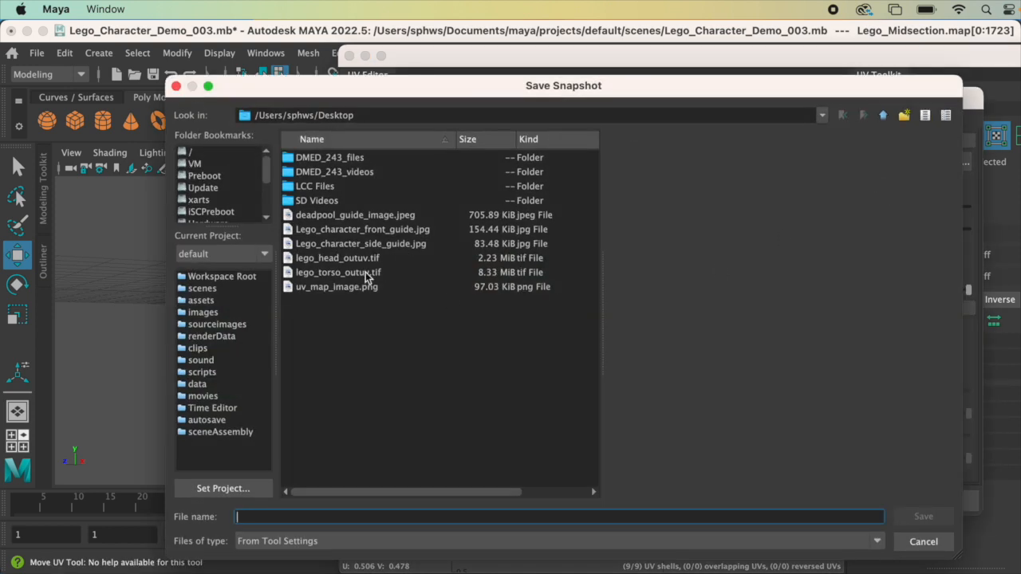
left_click(372, 274)
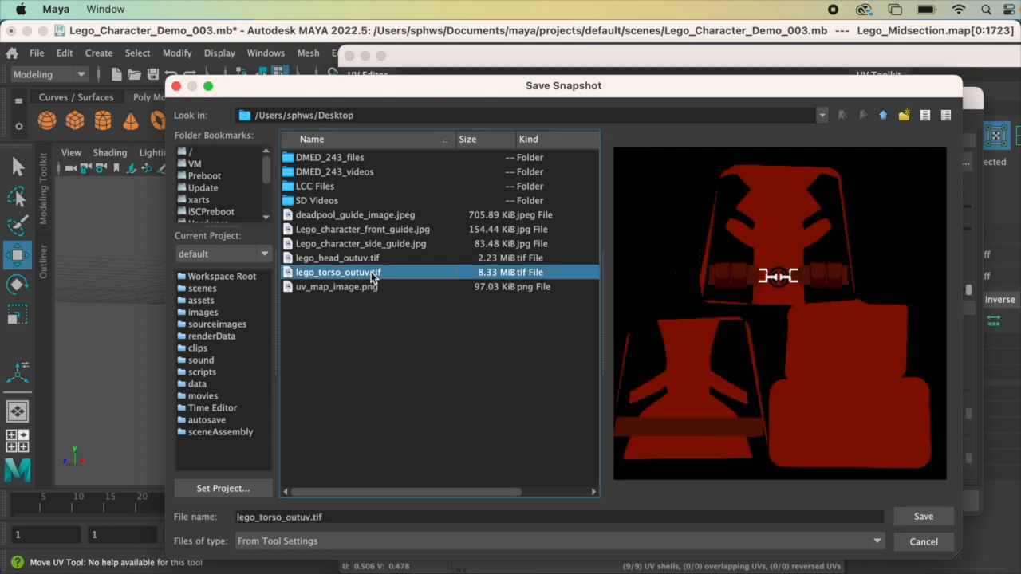
left_click(282, 518)
left_click_drag(282, 518, 260, 519)
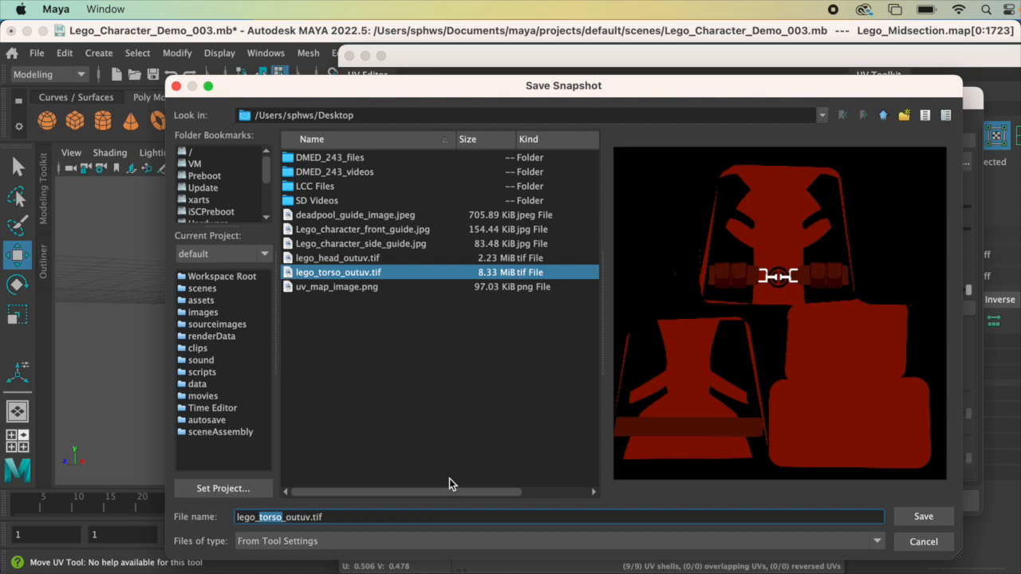
type("midsection")
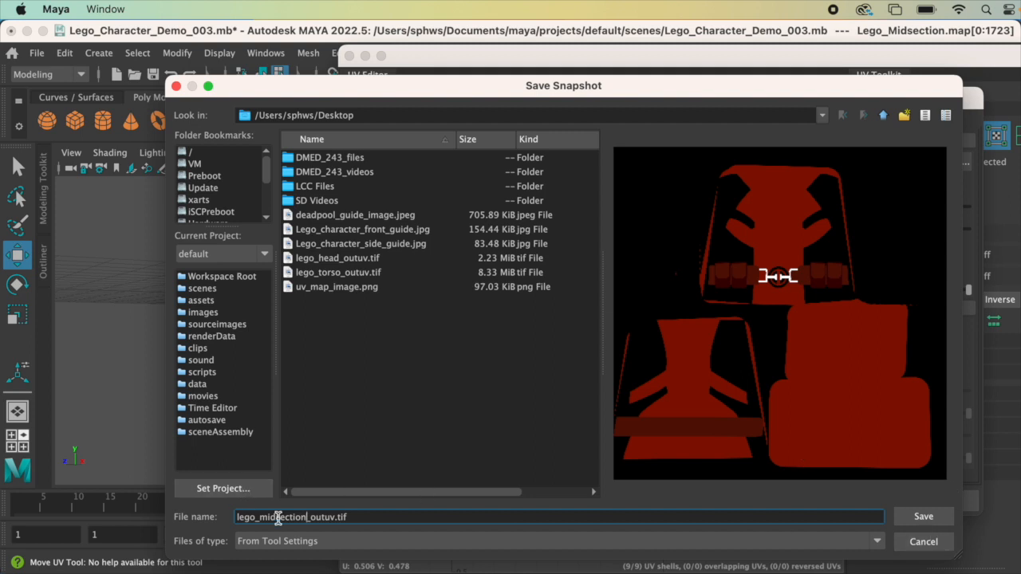
left_click(921, 517)
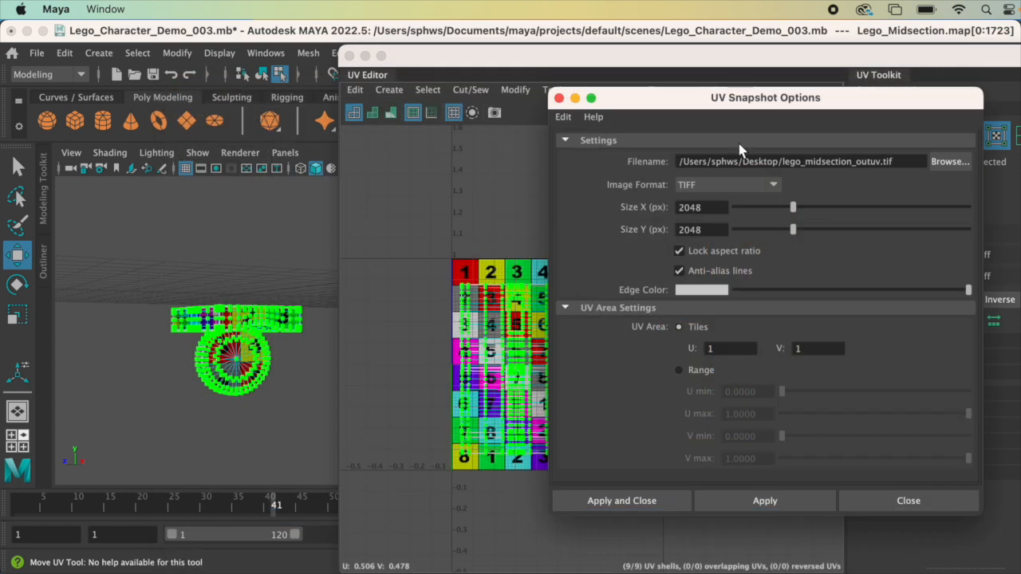
left_click(628, 507)
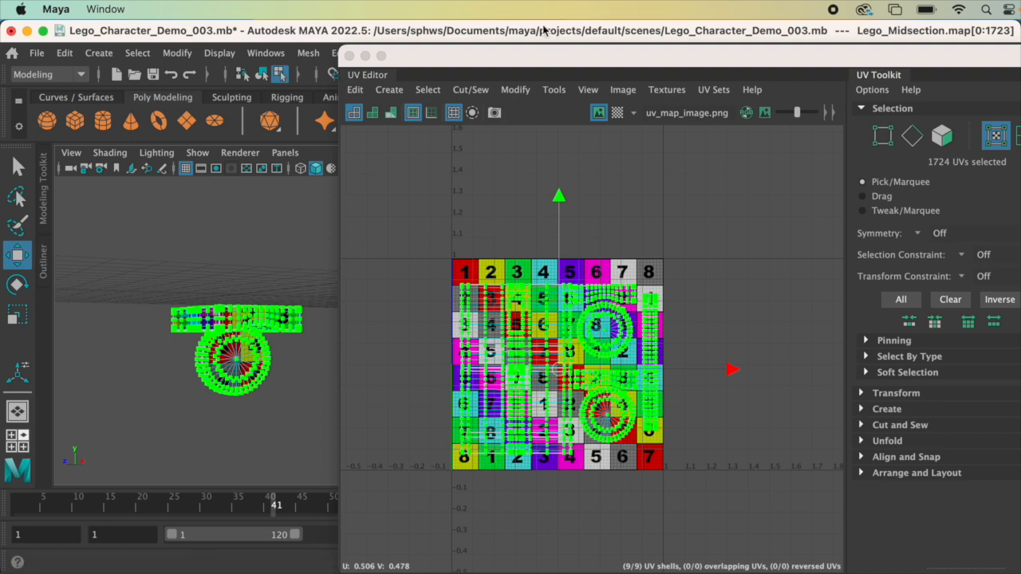
Step: Save the scene over the existing Lego_Character_Demo_003.mb as a Maya Binary file in the scenes folder
left_click(37, 53)
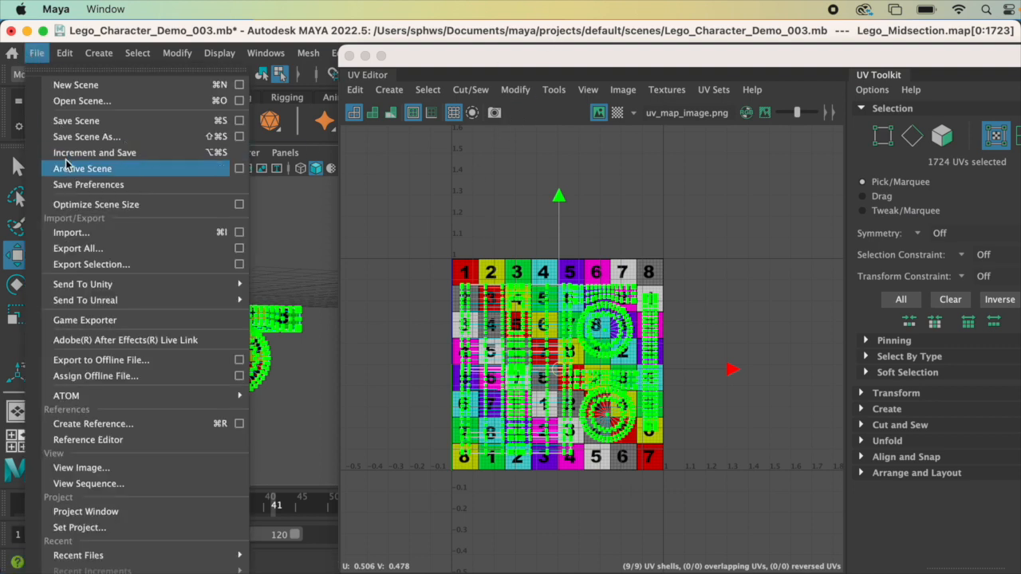
left_click(83, 138)
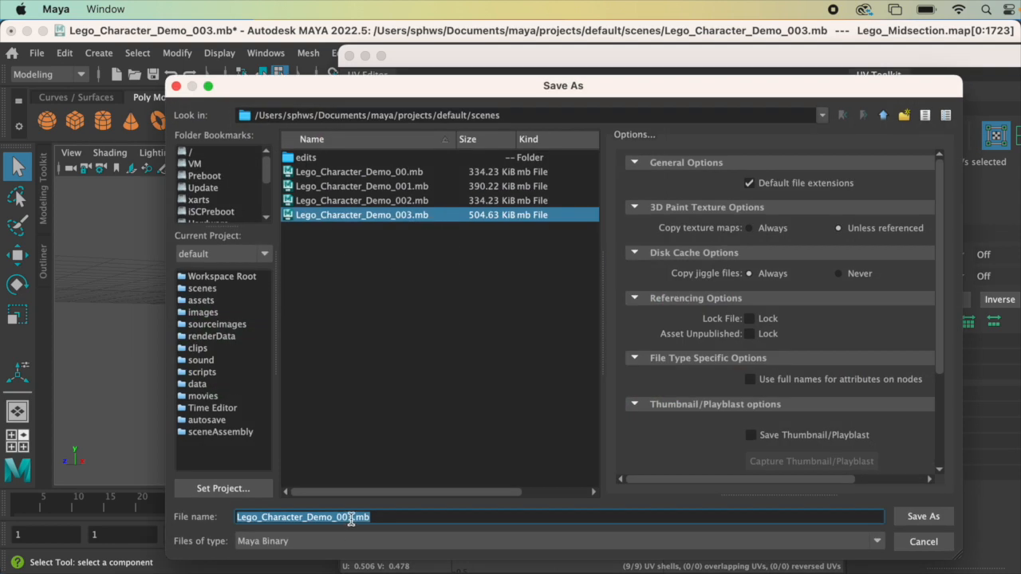
left_click(914, 517)
left_click(542, 334)
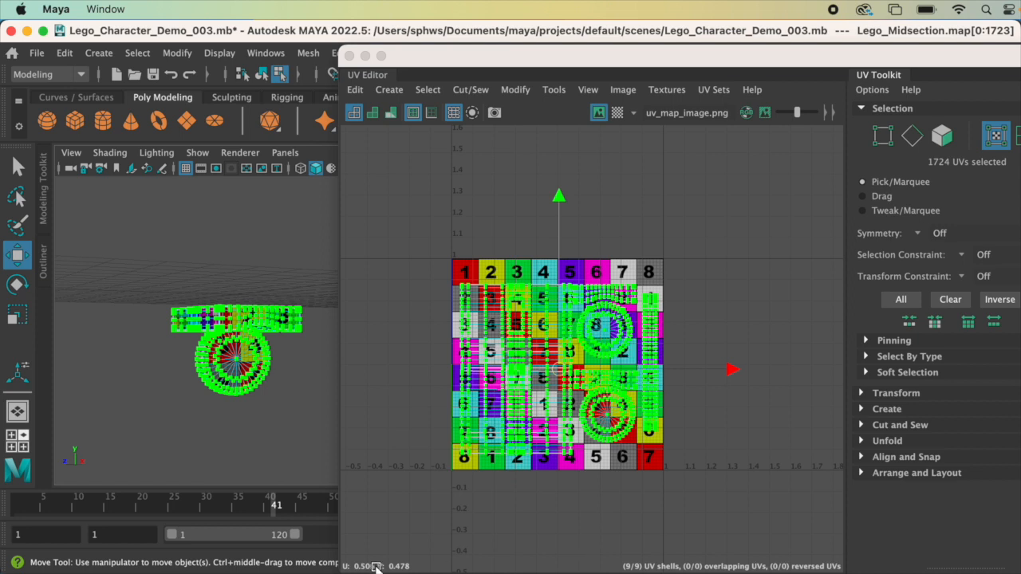
scroll(377, 562, "down", 1)
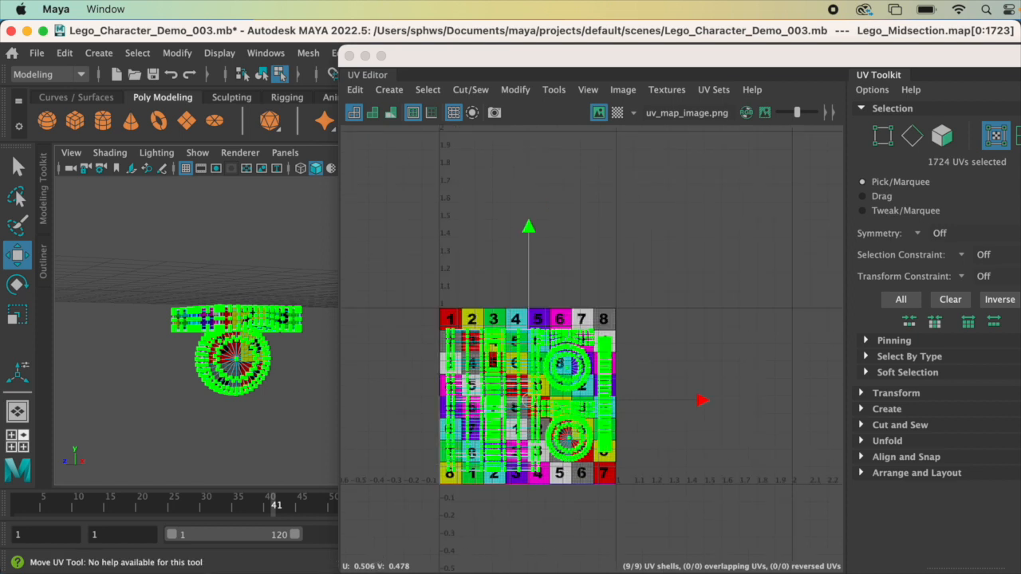
Step: Switch to Photoshop and open lego_midsection_outuv.tif from the Desktop
key("super+Tab")
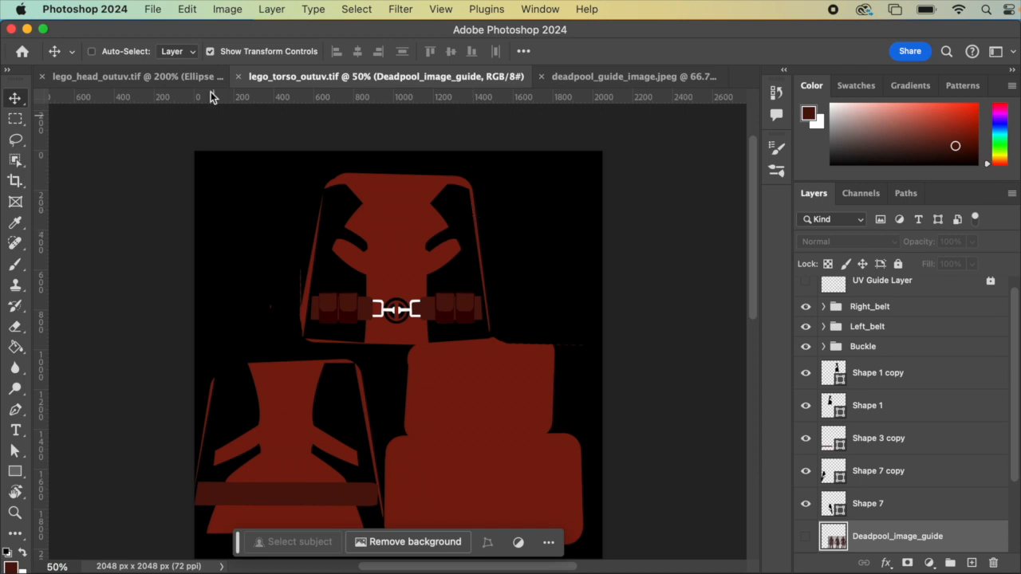
left_click(152, 9)
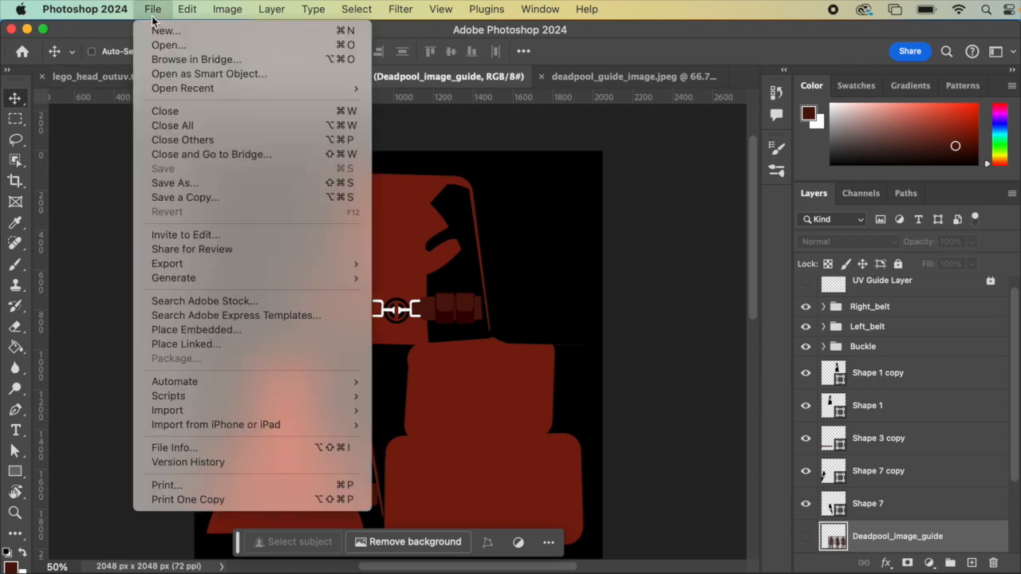
left_click(198, 47)
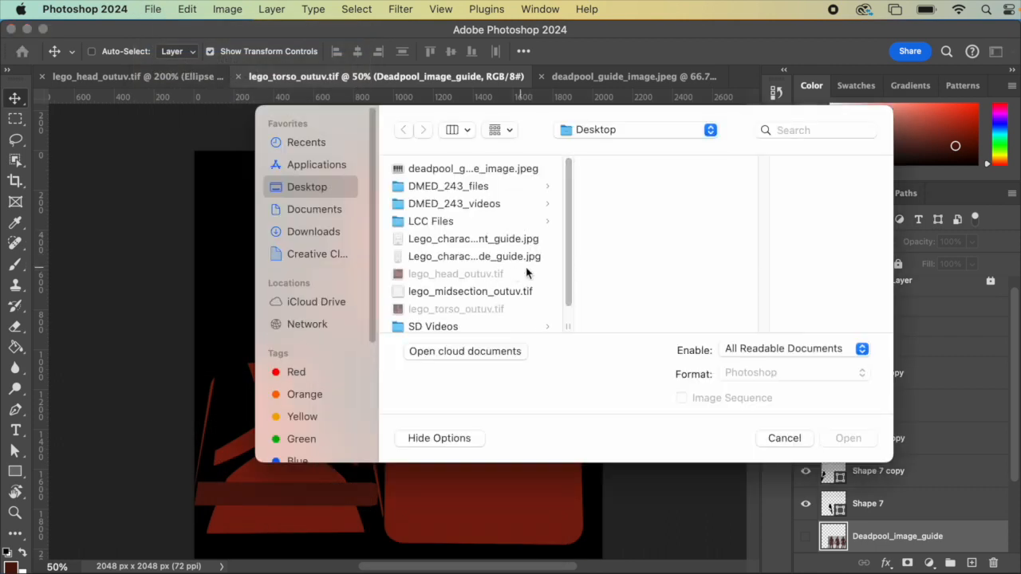
scroll(527, 292, "down", 2)
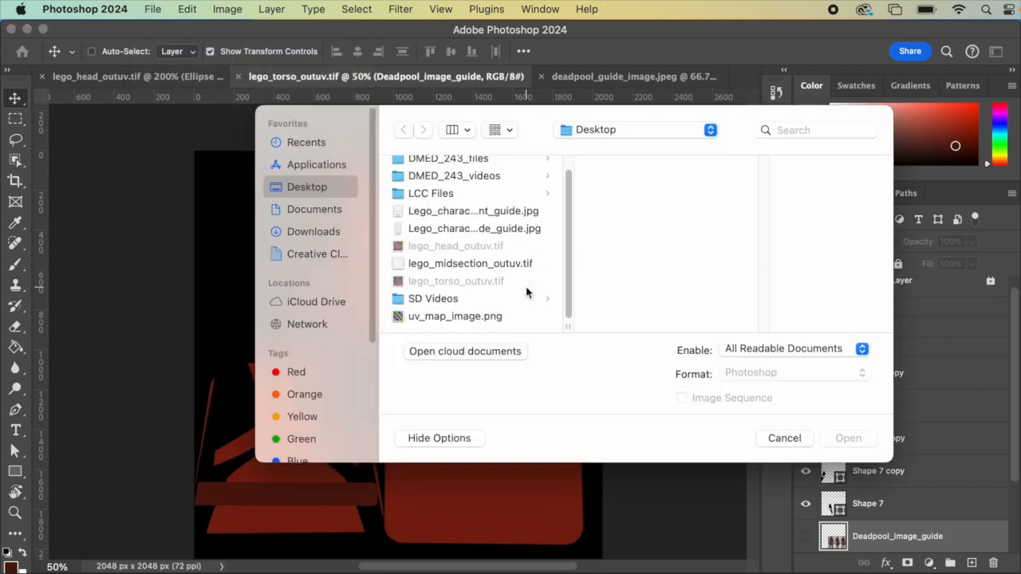
left_click(521, 265)
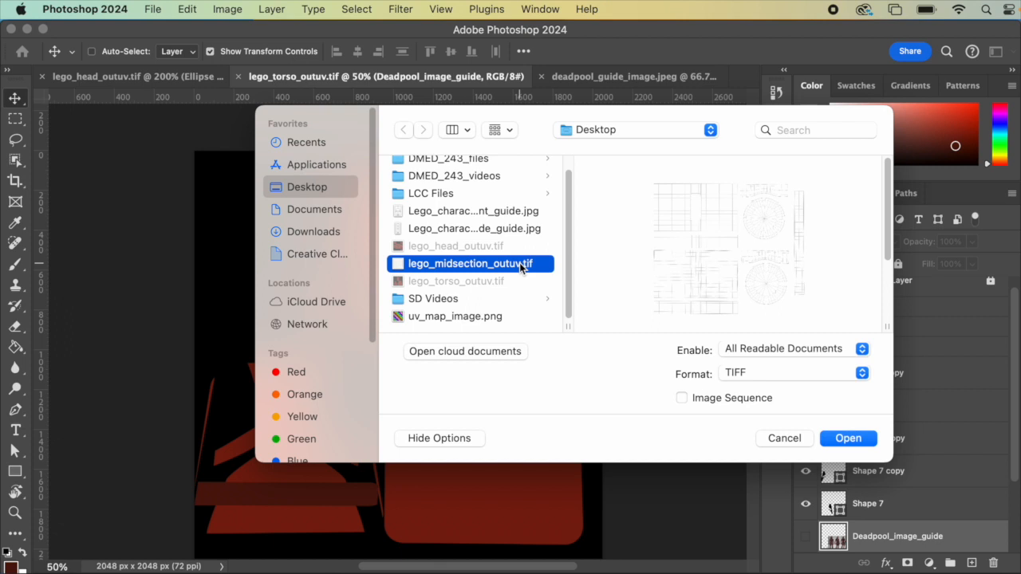
left_click(848, 438)
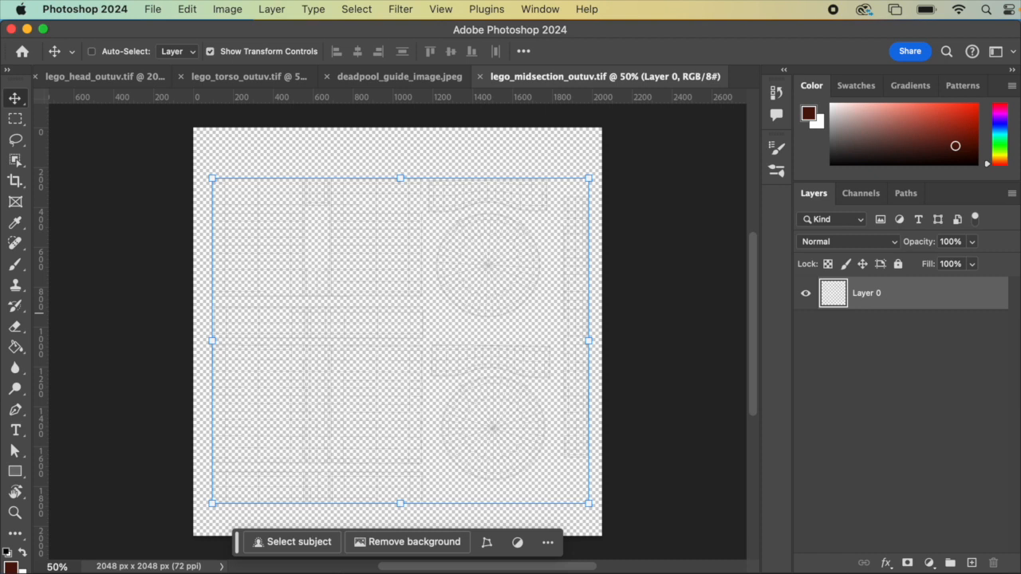
Step: Add an empty layer, rename the UV wireframe layer LEgo_midsection_guide, and place the wireframe layer above the empty one
left_click(972, 564)
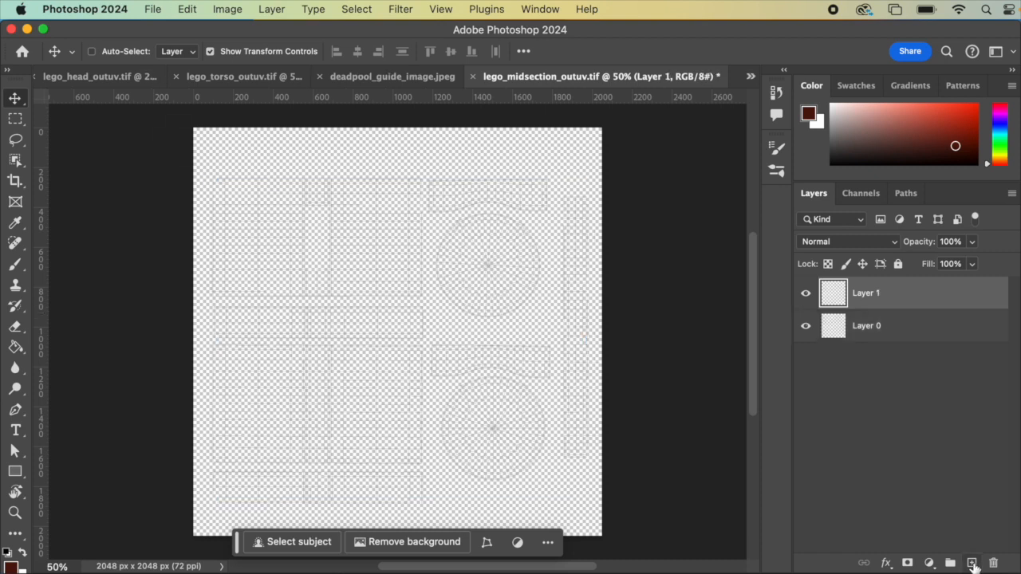
double_click(866, 325)
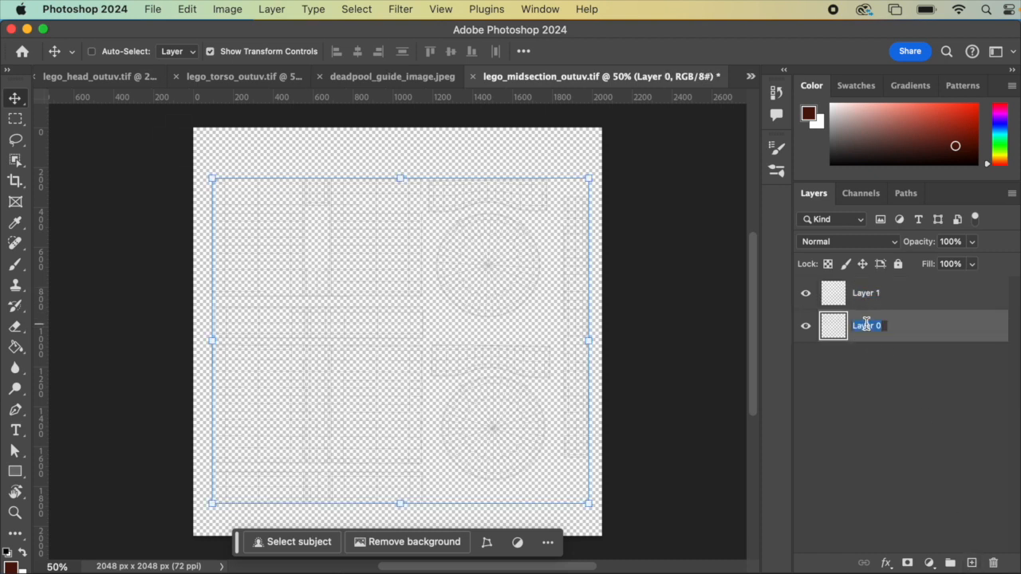
type("LEgo_midsection_guide")
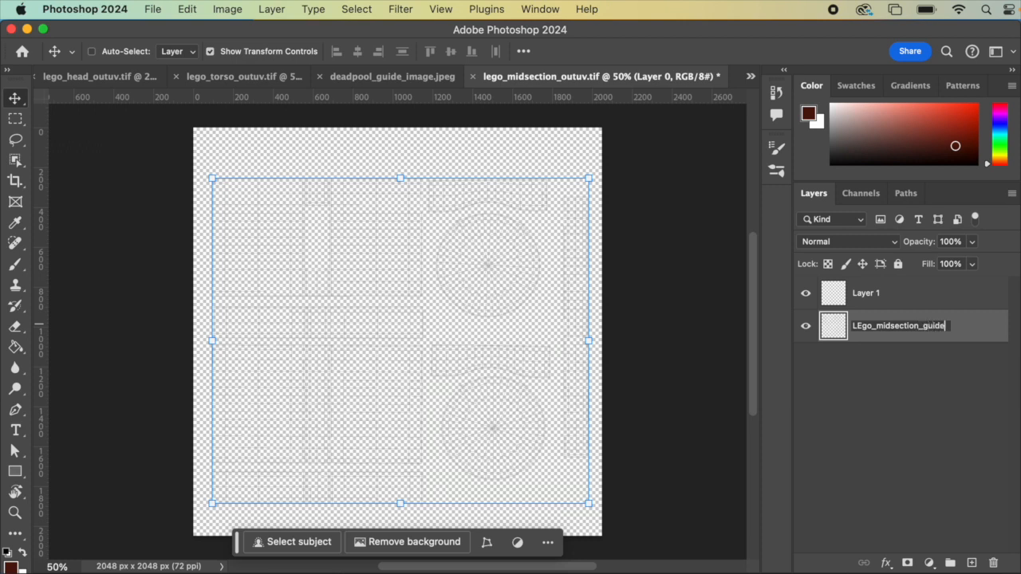
key("Return")
left_click_drag(932, 327, 926, 284)
Step: Rename the empty layer Background and fully lock the LEgo_midsection_guide layer
double_click(873, 327)
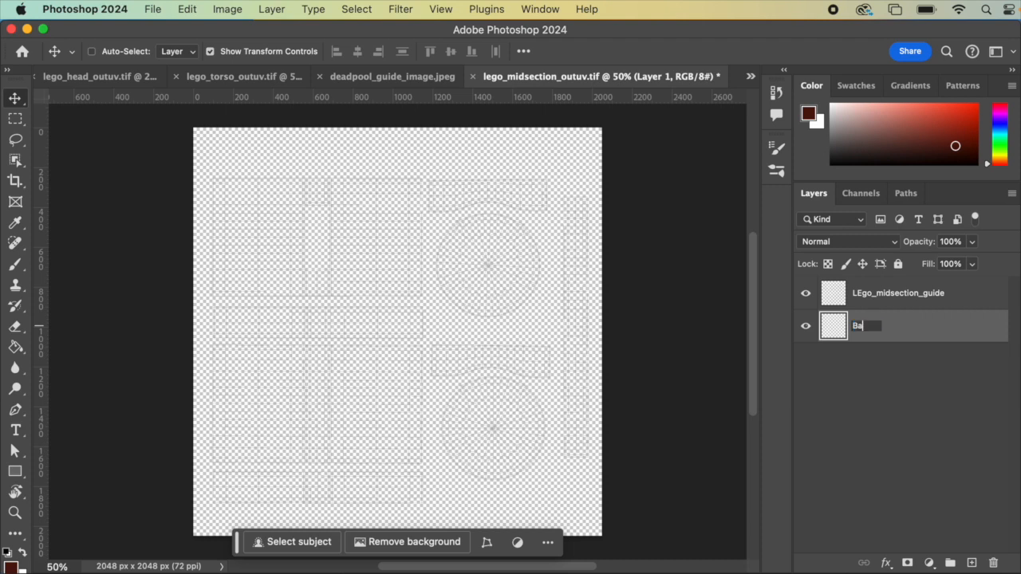
type("Background")
key("Return")
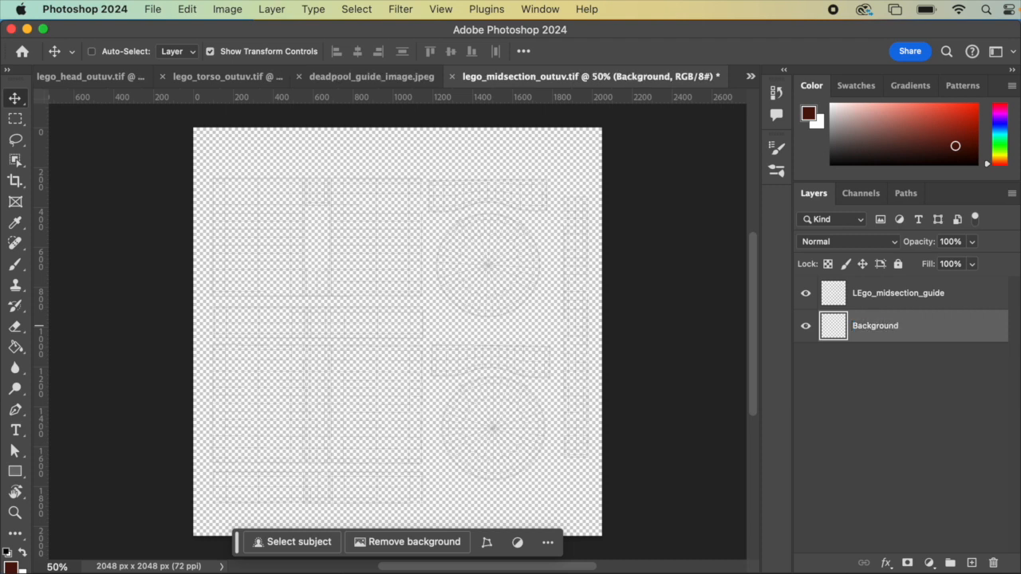
left_click(912, 301)
left_click(898, 264)
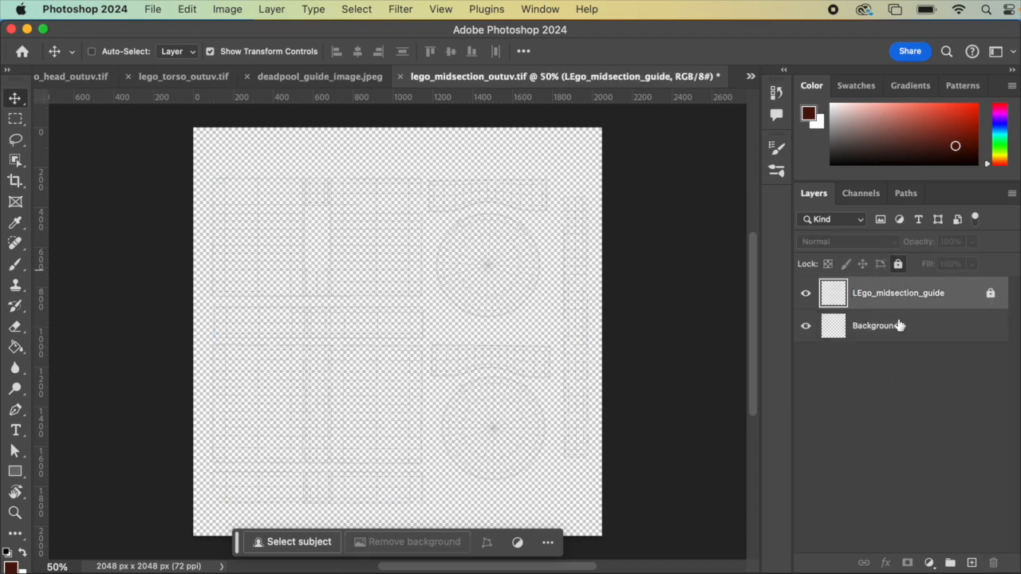
Step: Fill the Background layer with black (#000000) using the Paint Bucket, and fully lock that layer
left_click(898, 326)
left_click(897, 264)
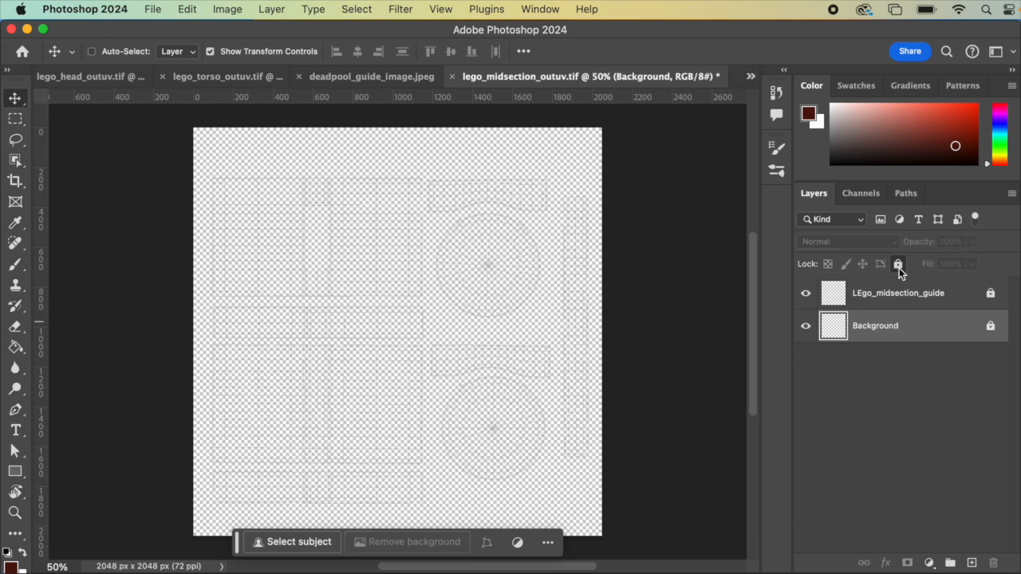
left_click(897, 264)
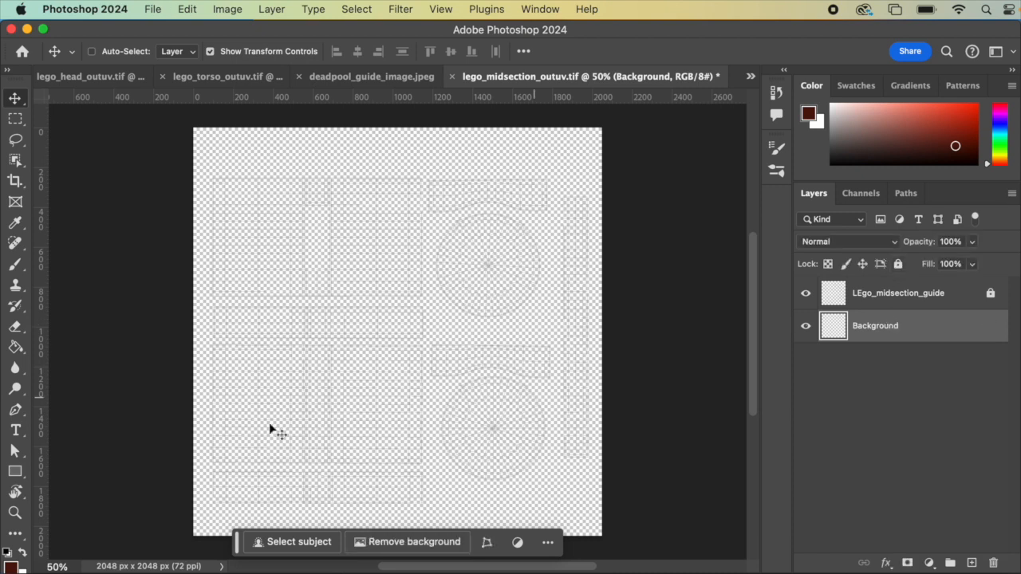
left_click(10, 563)
left_click_drag(627, 322, 551, 444)
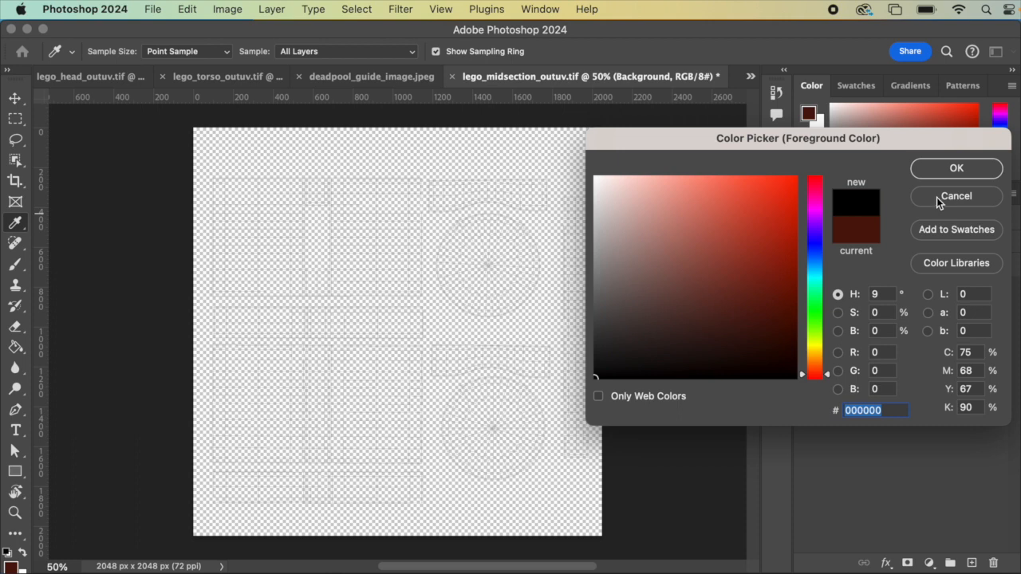
left_click(957, 168)
key("v")
key("b")
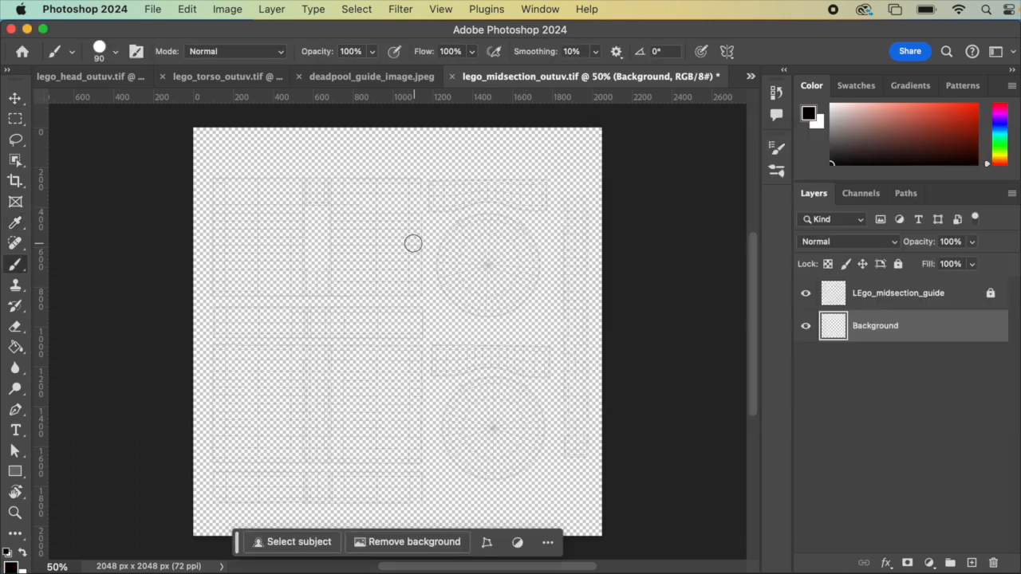
key("g")
left_click(407, 165)
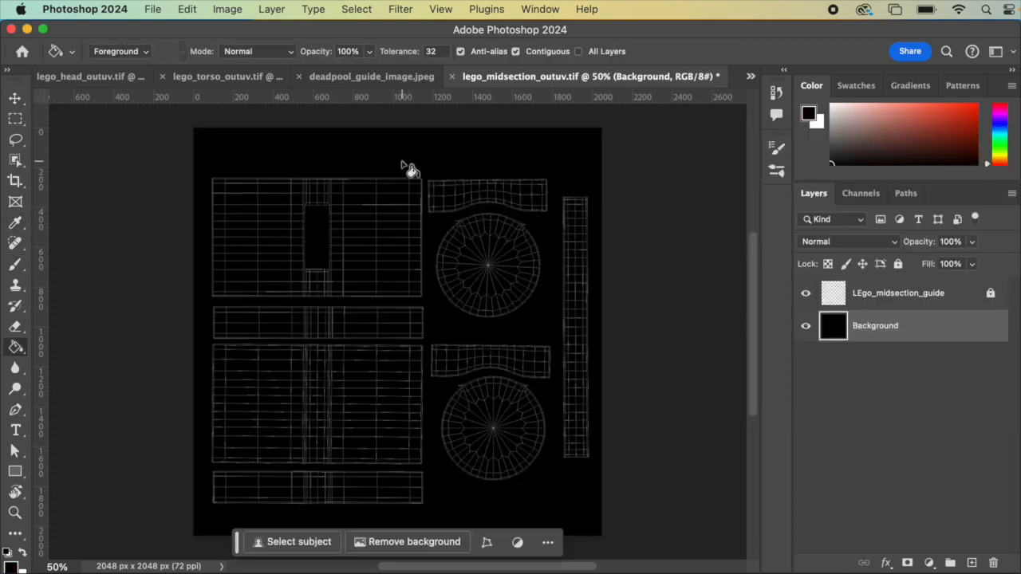
left_click(898, 263)
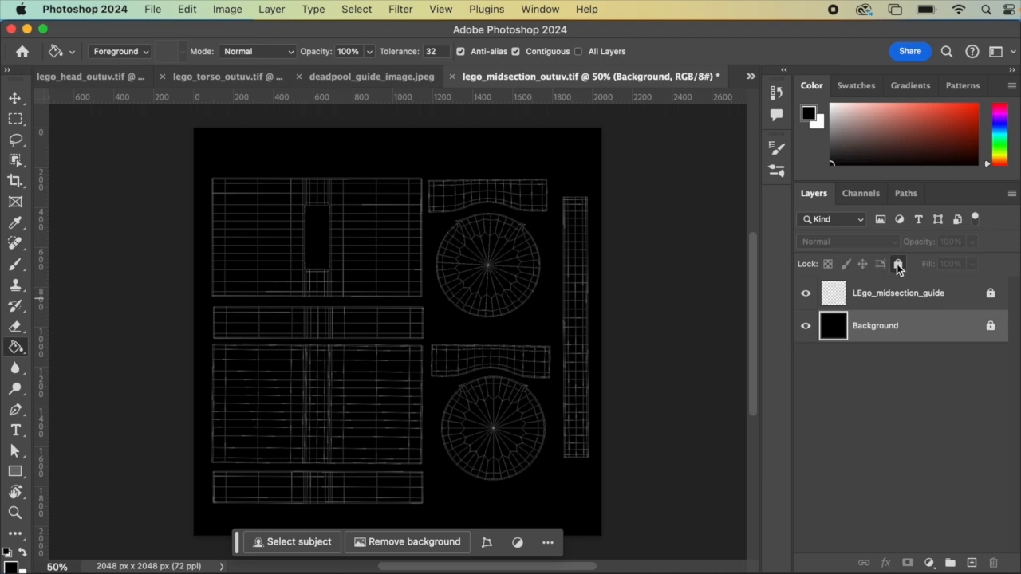
Step: Add a new layer above Background and name it Base_color
left_click(971, 563)
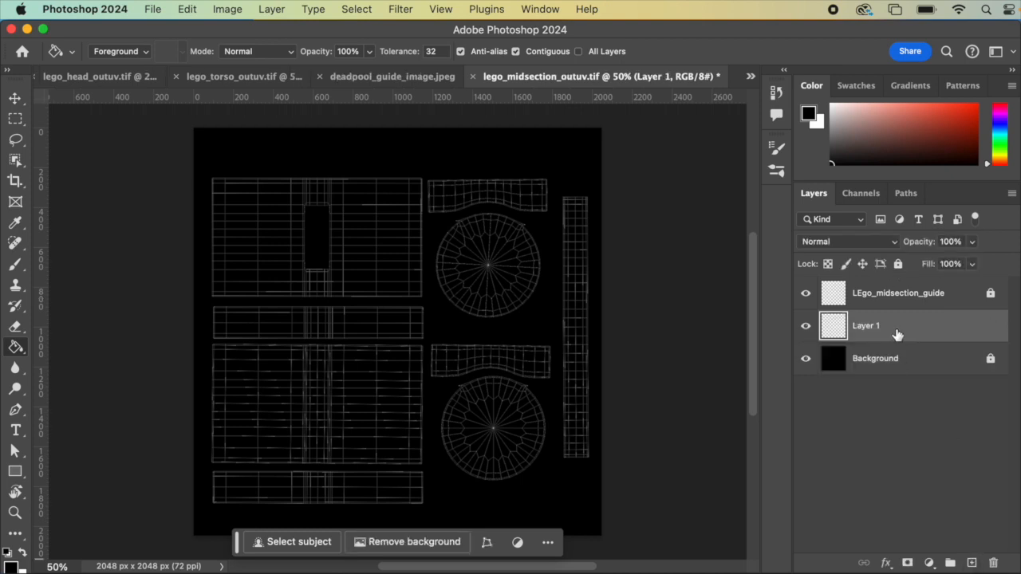
double_click(863, 326)
type("Base_color")
key("Return")
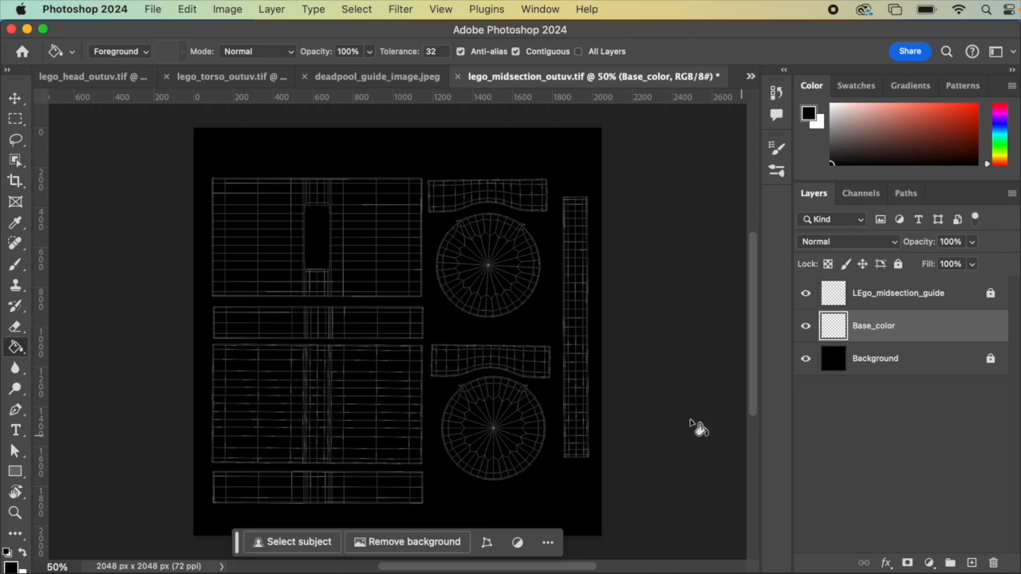
Step: Set the foreground color to dark red #7b1e0e by sampling the suit color in lego_torso_outuv.tif
left_click(379, 77)
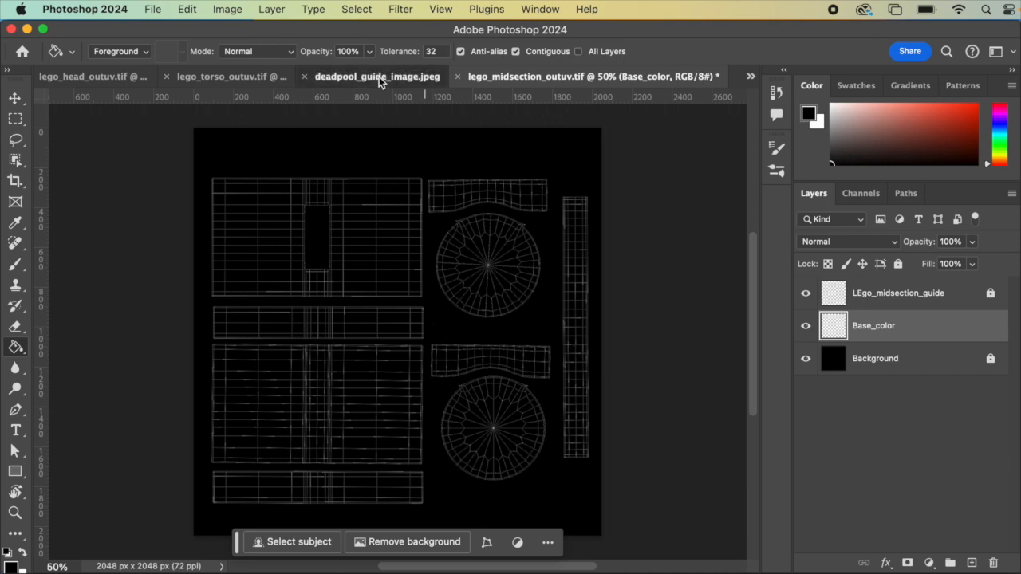
left_click(287, 78)
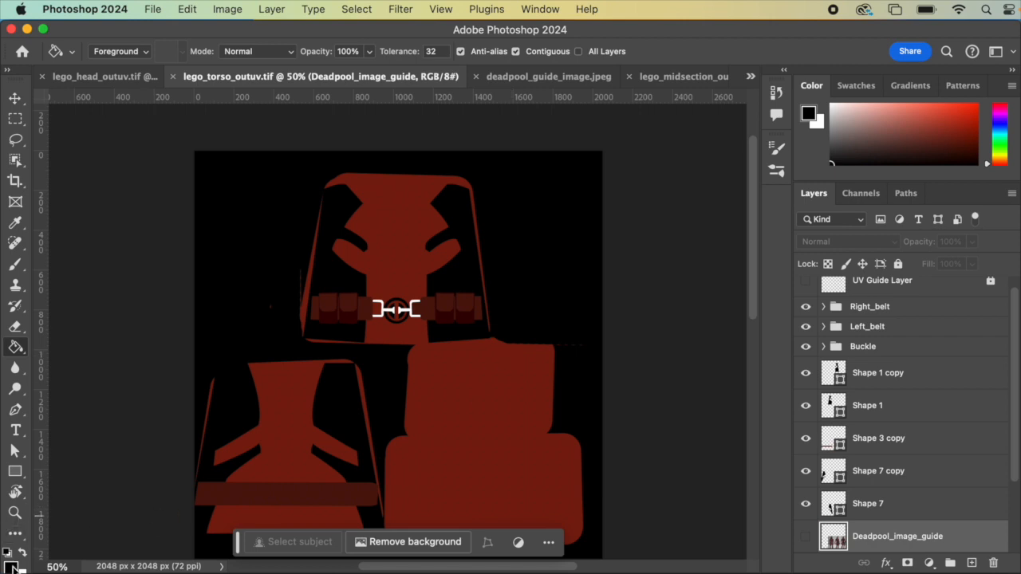
left_click(12, 566)
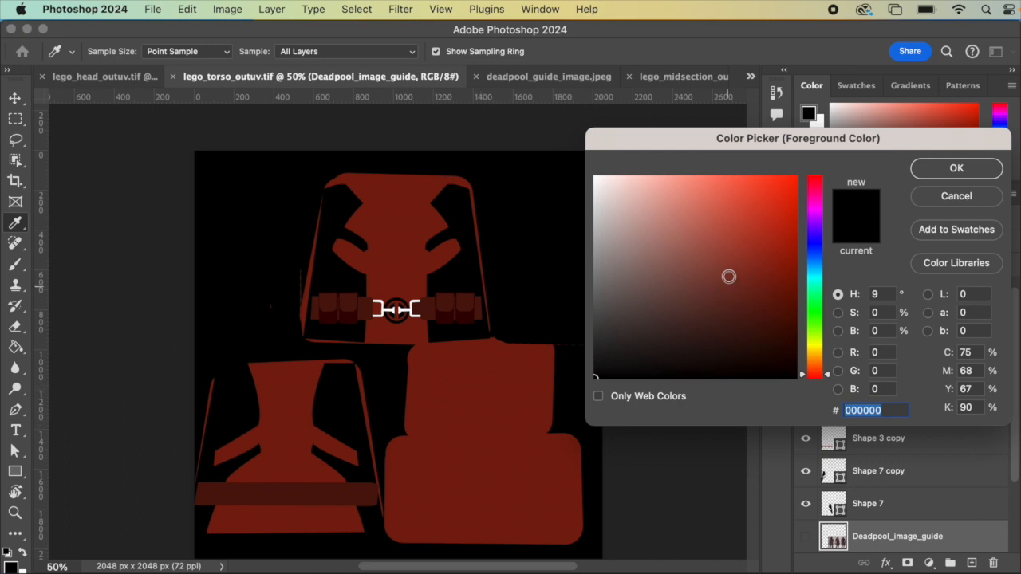
left_click(499, 390)
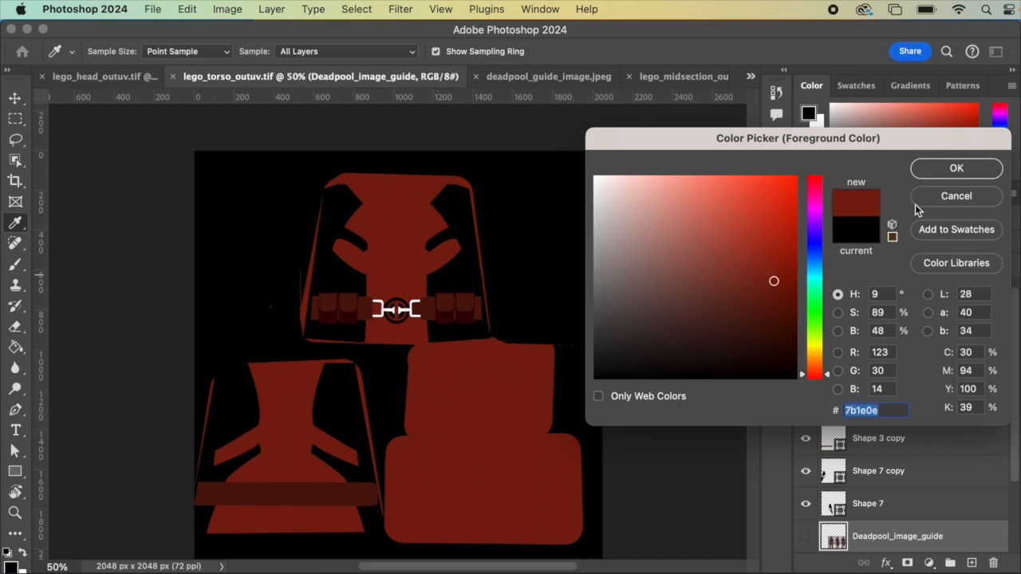
left_click(955, 169)
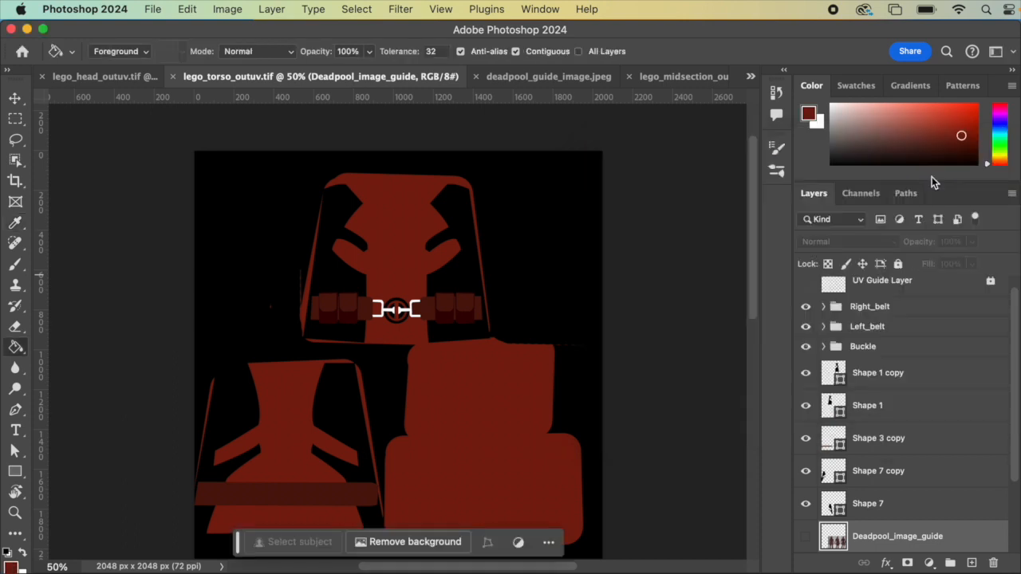
Step: In lego_midsection_outuv.tif, draw a dark red rectangle about 1929 by 1722 px covering all UV shells, with a 0 px stroke
left_click(697, 77)
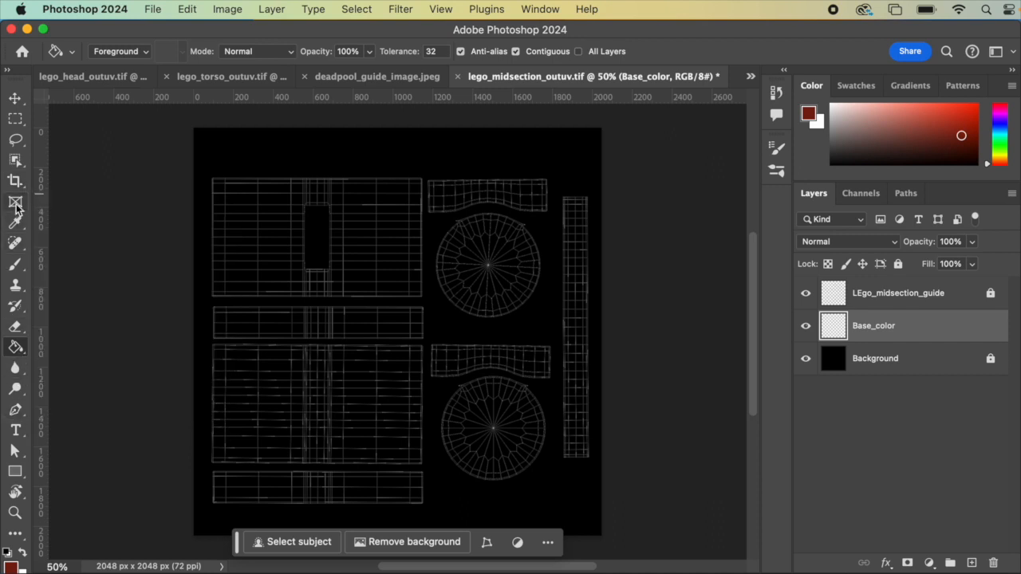
left_click(16, 472)
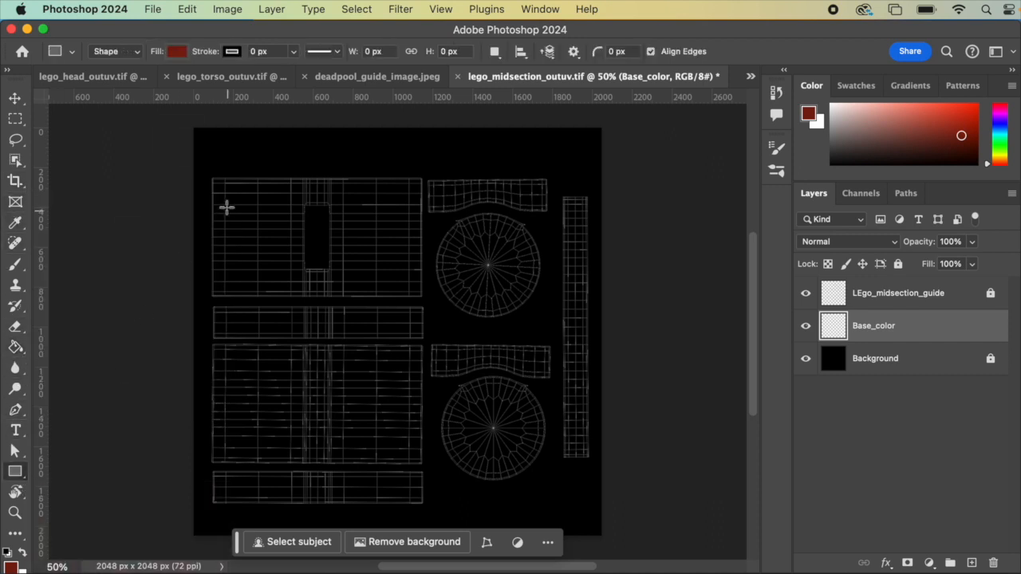
mouse_move(209, 170)
left_mouse_down()
mouse_move(454, 372)
mouse_move(599, 506)
mouse_move(591, 510)
left_mouse_up()
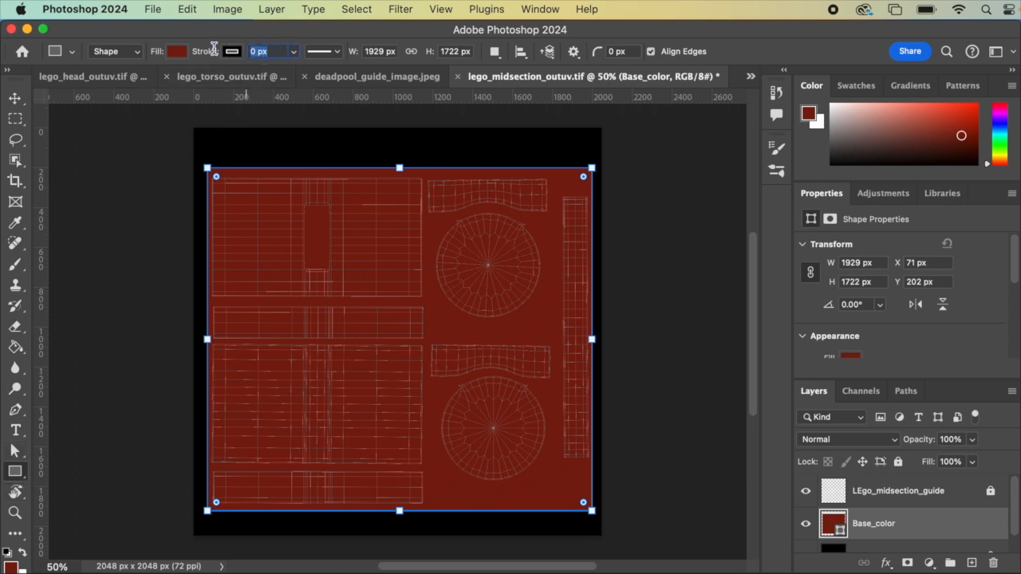
type("0")
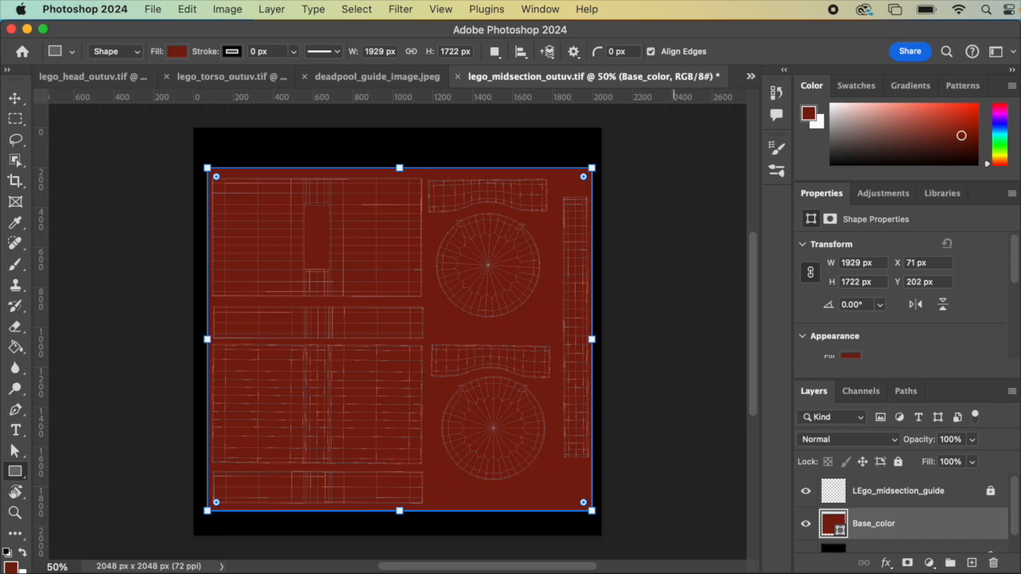
Step: Switch to Maya, uncover the viewport, and examine the textured midsection model from the front and other angles
key("super+Tab")
mouse_move(198, 353)
left_mouse_down("alt")
mouse_move(225, 354)
mouse_move(208, 349)
left_mouse_up("alt")
left_click_drag(501, 64, 709, 285)
left_click_drag(390, 264, 375, 300, "alt")
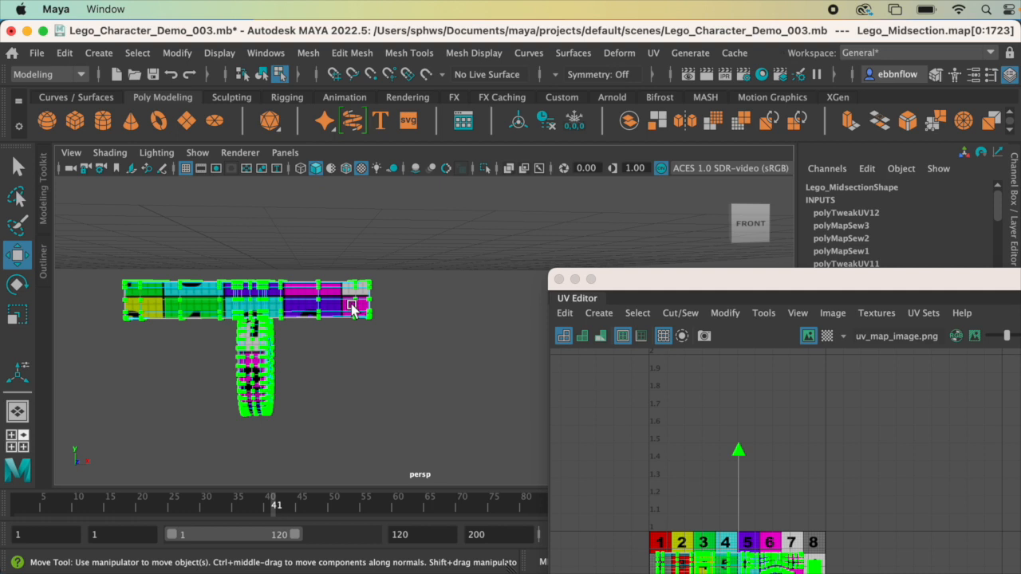
left_click_drag(356, 301, 449, 285, "alt")
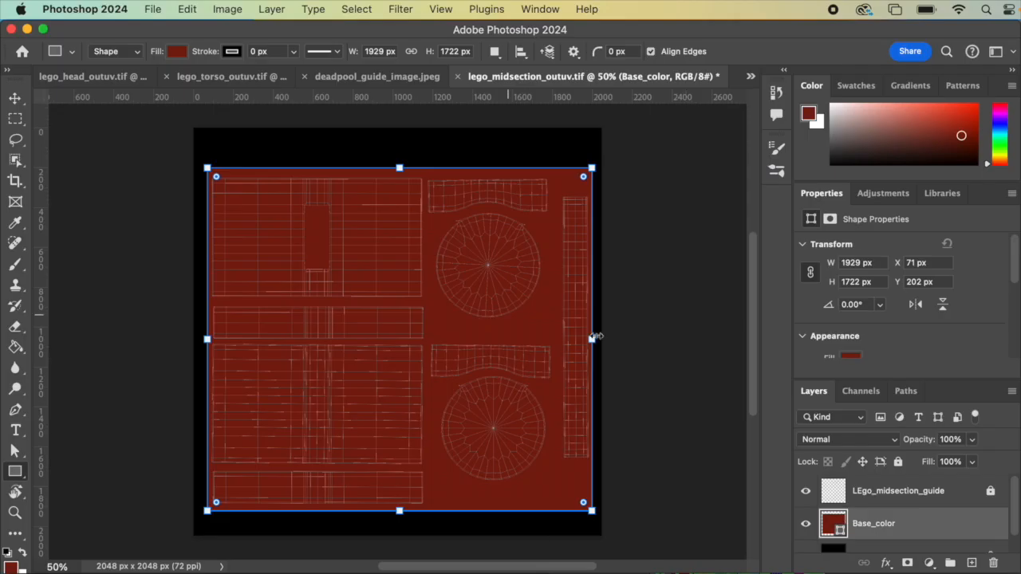
Step: Hide the LEgo_midsection_guide layer to check the plain base color, and show it again
left_click(808, 498)
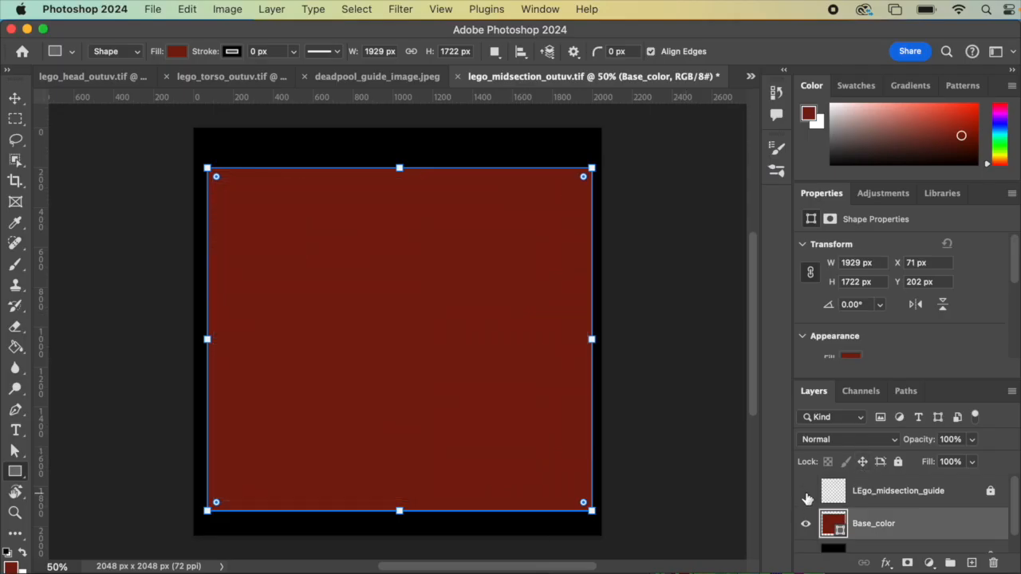
left_click(806, 493)
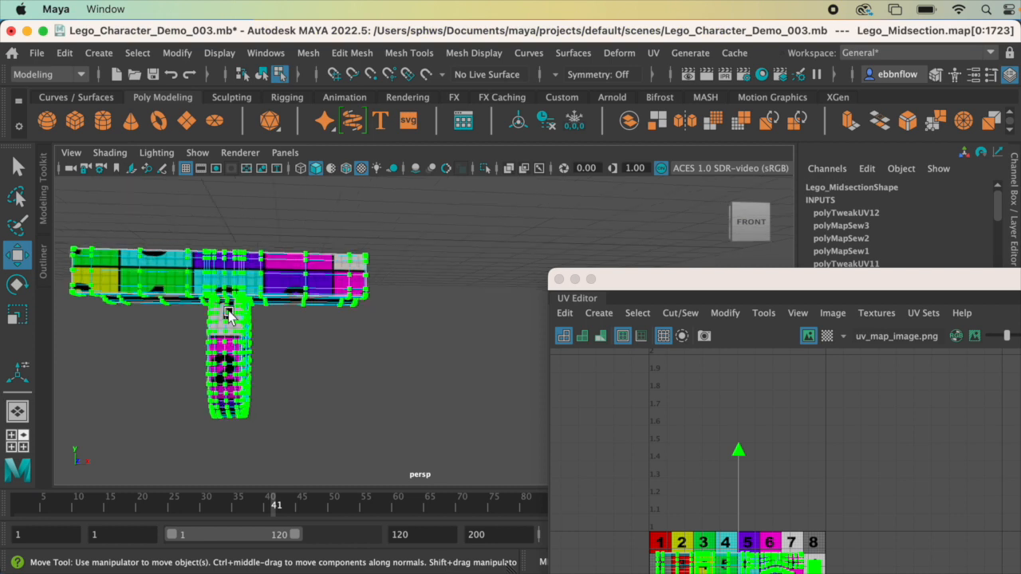
Step: Switch to Maya, select a UV point on the front of the waist, and reposition the UV Editor to show the whole layout
left_click(308, 289)
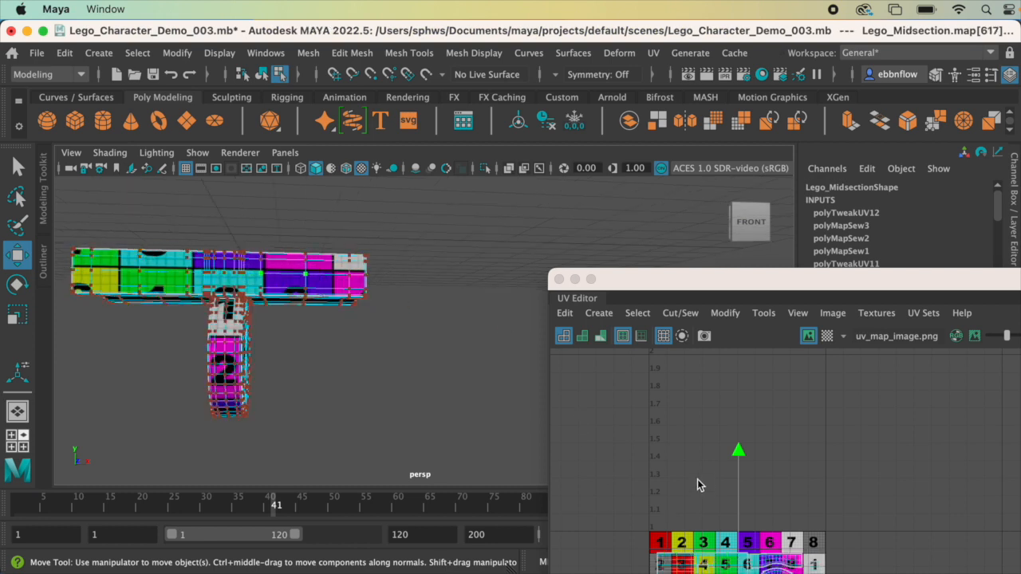
left_click(703, 296)
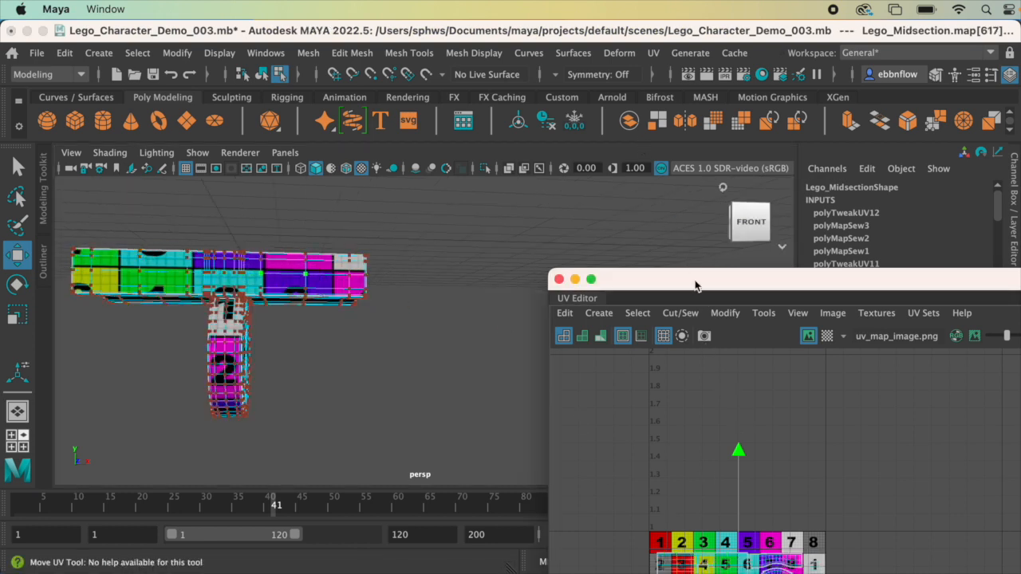
left_click_drag(695, 285, 649, 132)
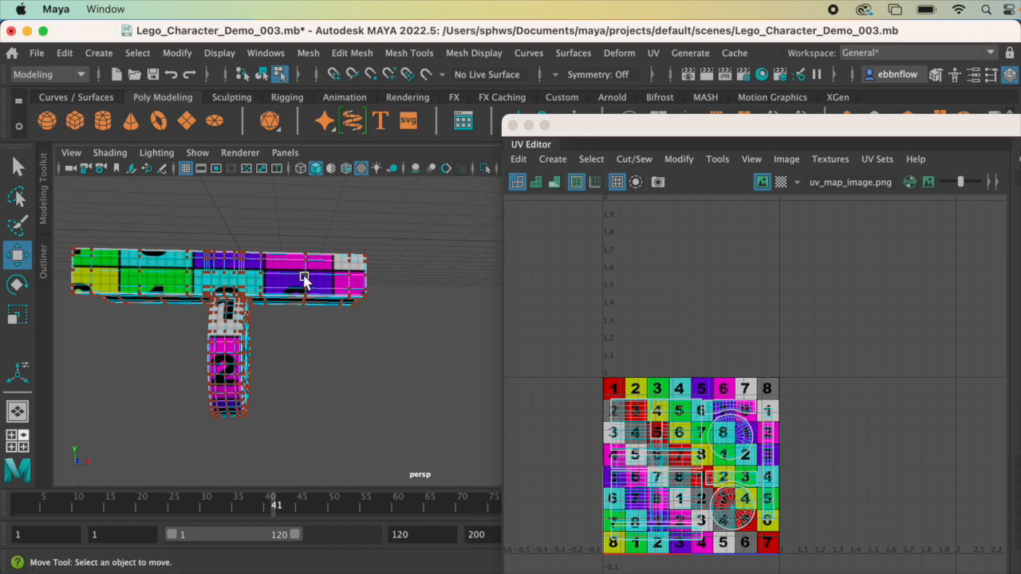
scroll(670, 510, "up", 3)
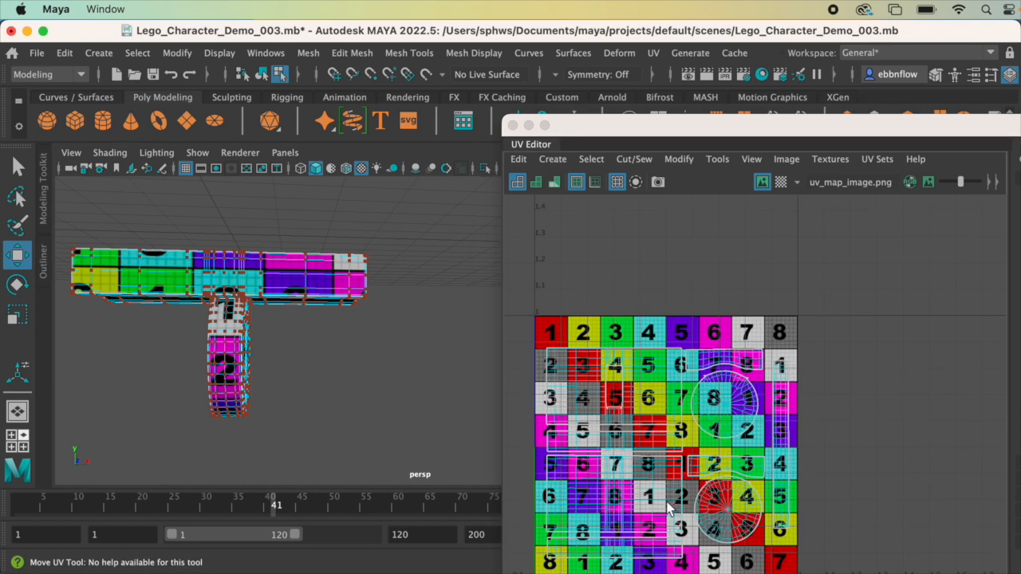
left_click(671, 508)
Step: Select a UV point near the end of the waist's front face and locate its shell in the UV Editor
scroll(335, 353, "up", 5)
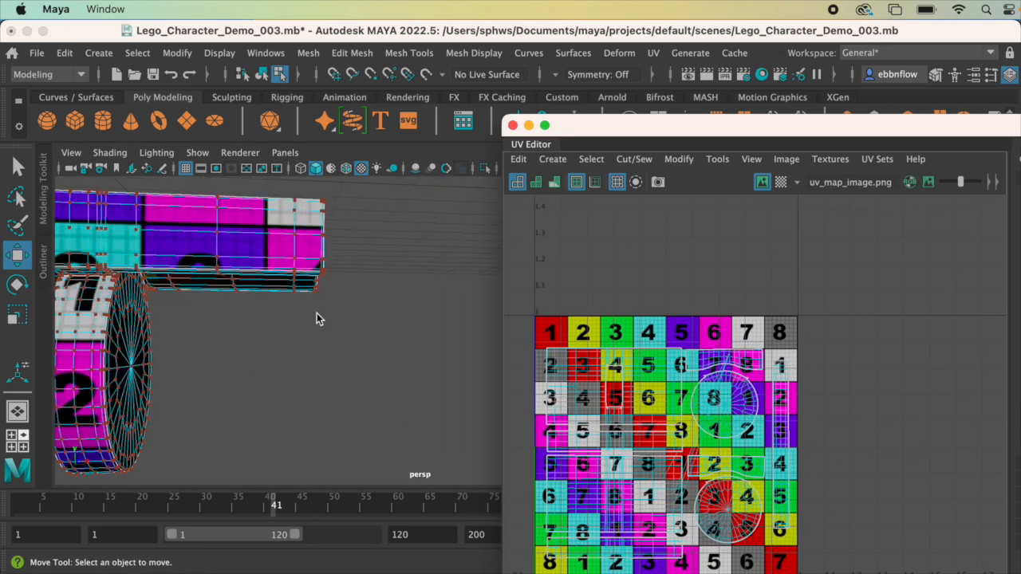
left_click(294, 258)
scroll(658, 550, "up", 2)
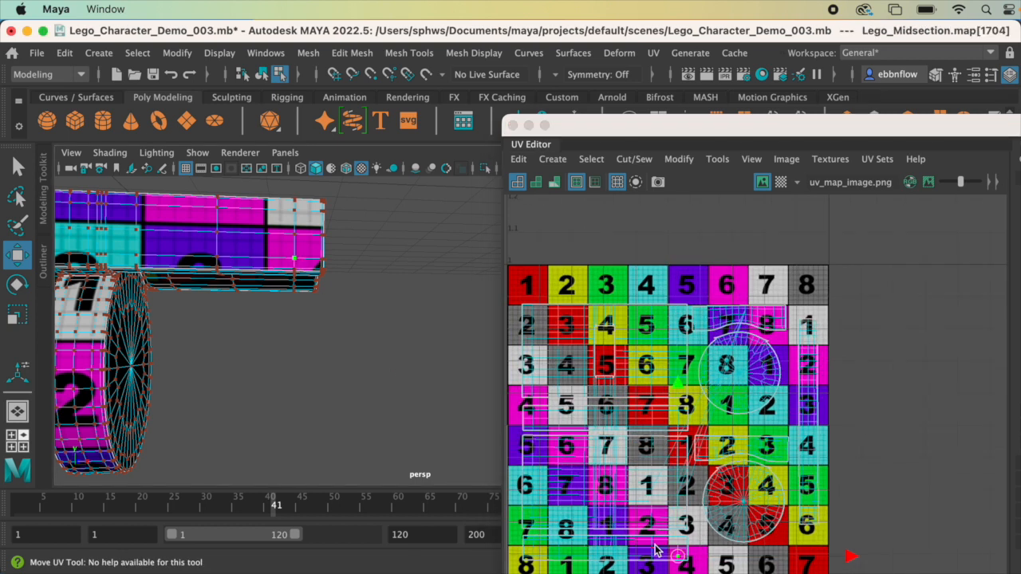
scroll(653, 549, "up", 2)
left_click(648, 545)
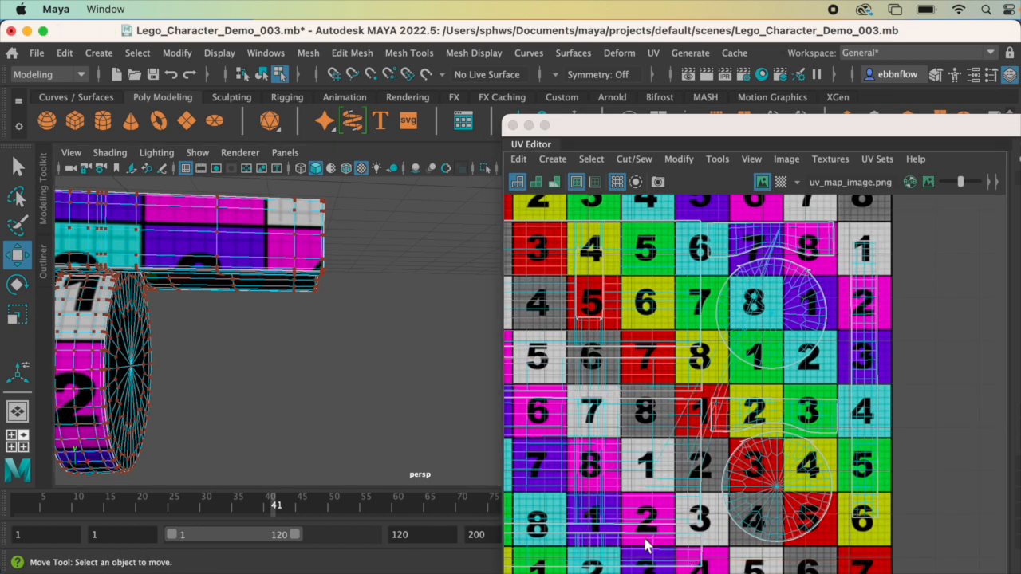
left_click(638, 546)
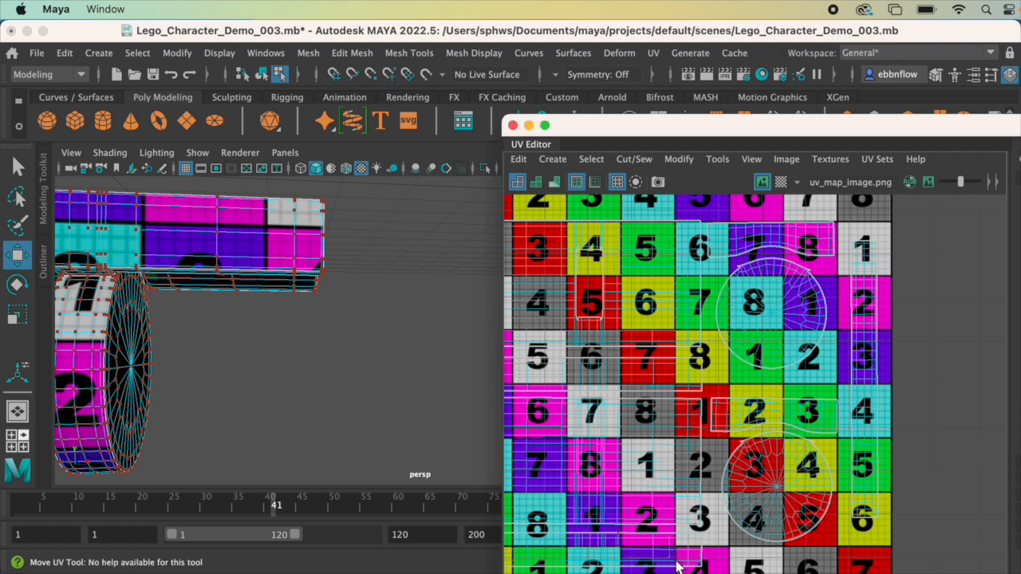
left_click(657, 551)
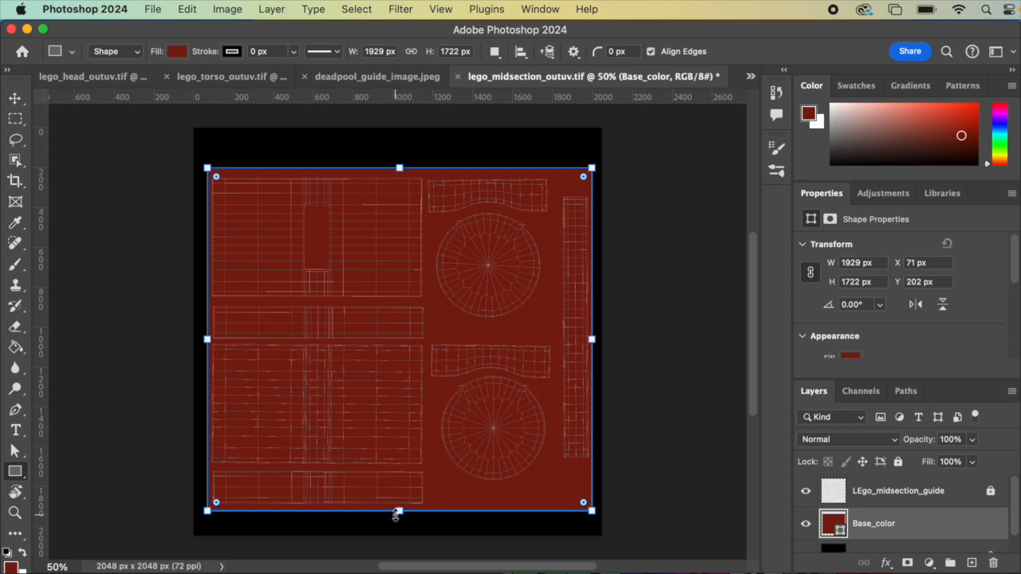
Step: In Photoshop's lego_midsection_outuv.tif, swap the foreground and background colors and set the new foreground color to black
key("z")
left_click(368, 484)
left_click(367, 484)
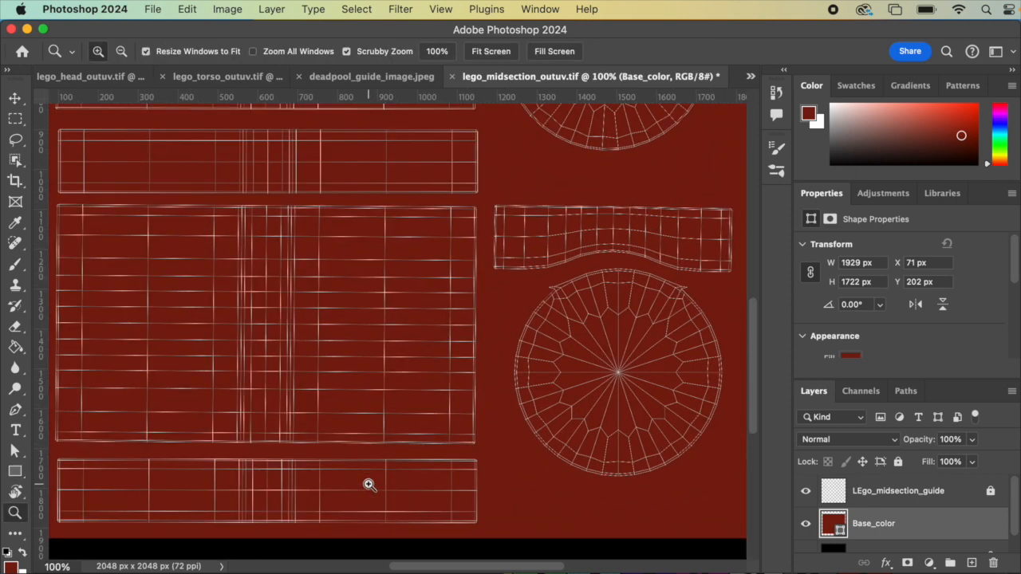
left_click(23, 552)
left_click(10, 565)
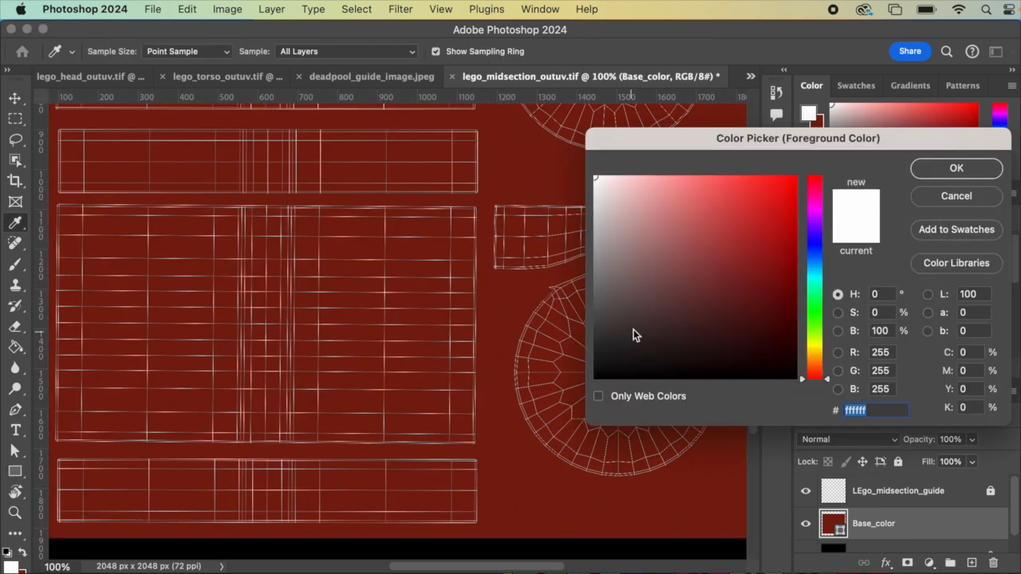
left_click_drag(631, 326, 577, 413)
left_click(951, 169)
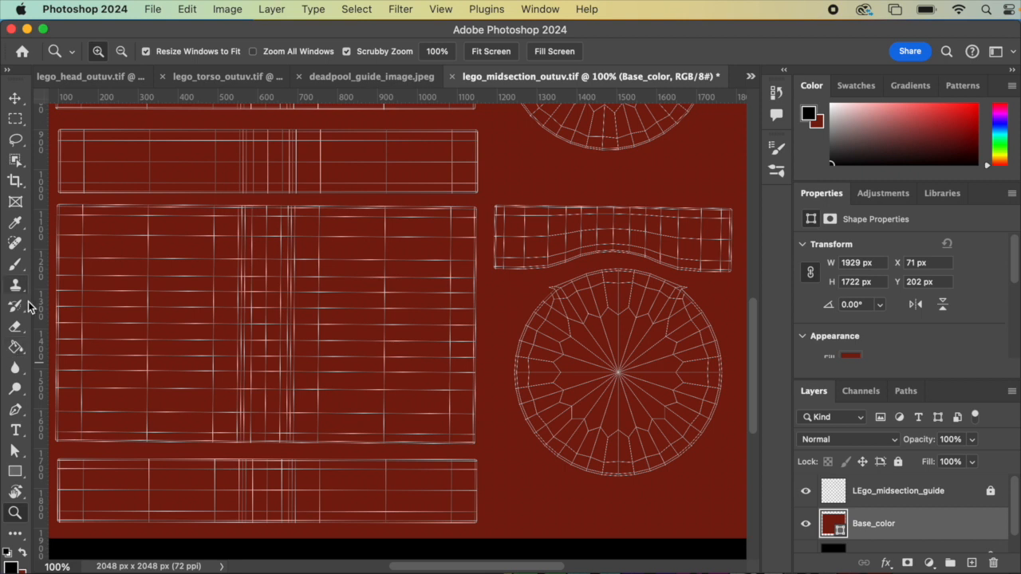
Step: Draw a closed four-sided Pen shape about 297 by 185 px over the right end of the lowest UV strip
left_click(15, 409)
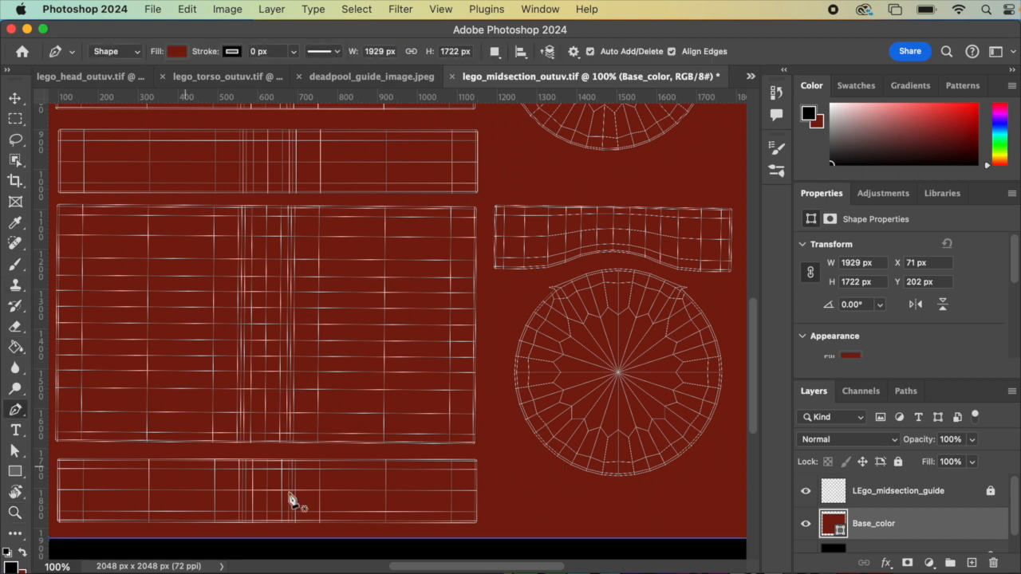
left_click(372, 457)
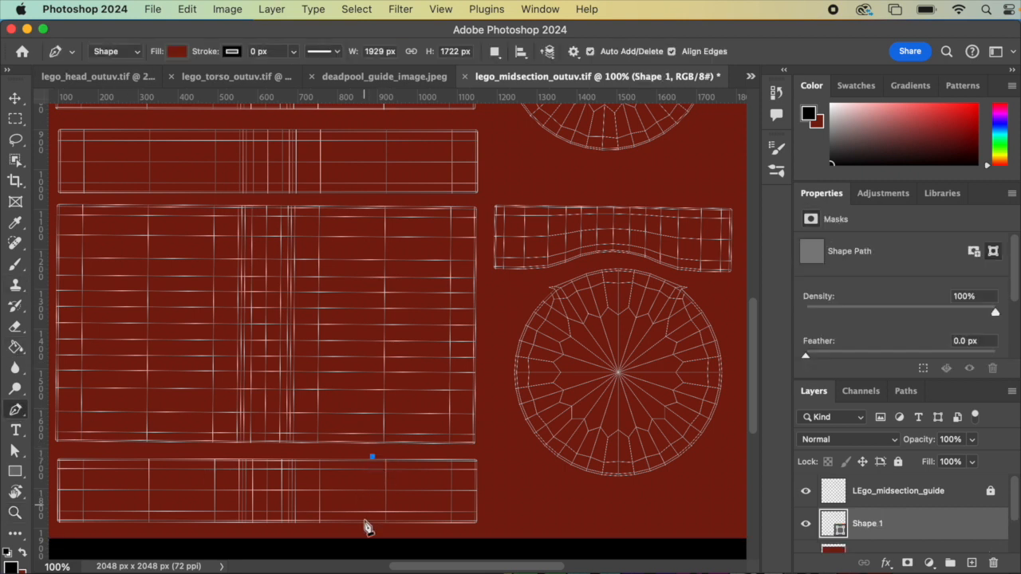
left_click(371, 528)
left_click(489, 528)
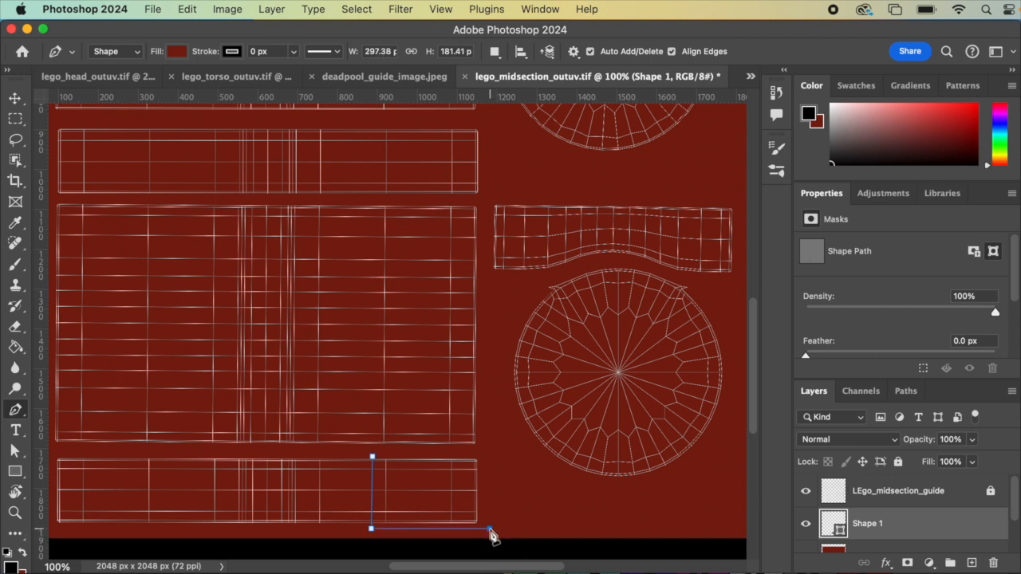
left_click(484, 455)
left_click(371, 457)
Step: Set the fill of the new four-sided shape to black
left_click(177, 51)
left_click(176, 51)
left_click(176, 51)
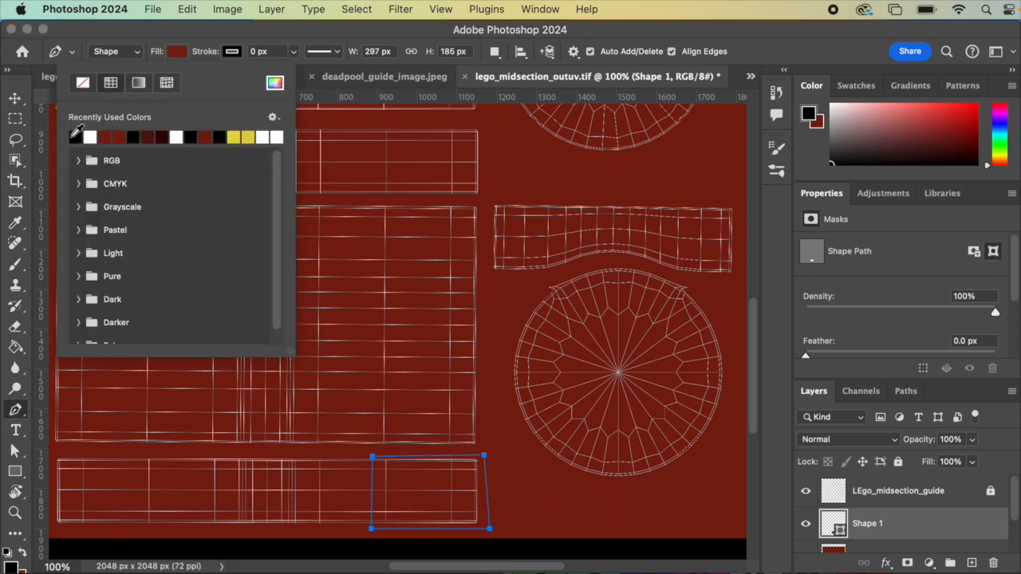
left_click(77, 136)
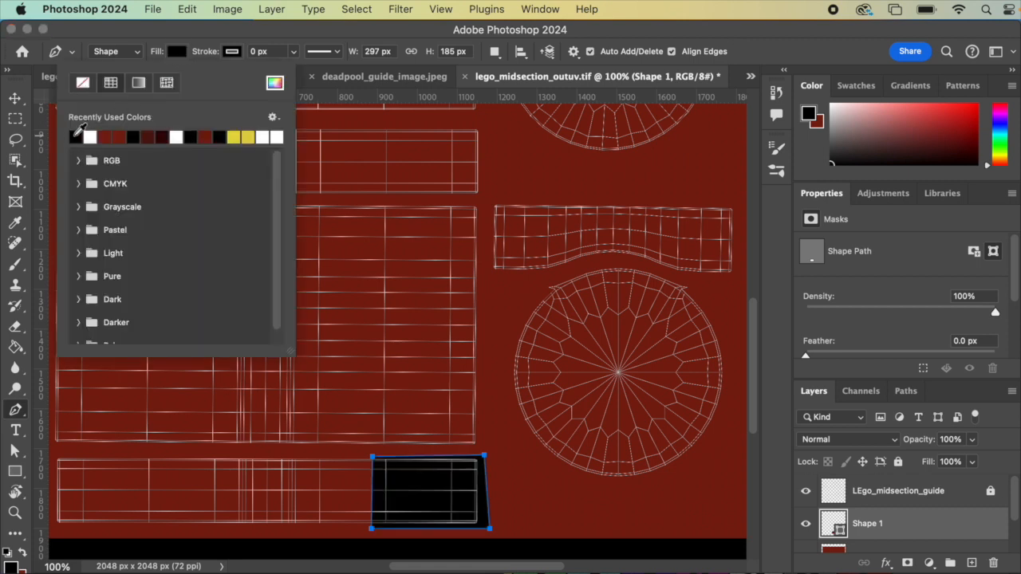
Step: Draw a black four-sided Pen shape about 258 by 197 px over the left end of the lowest UV strip
left_click(17, 411)
left_click(155, 454)
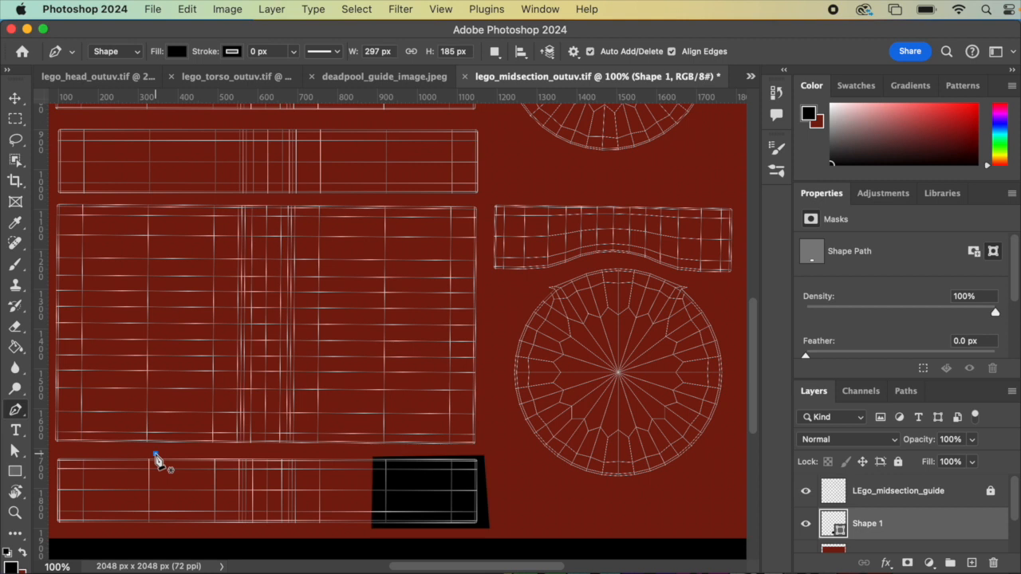
left_click(154, 529)
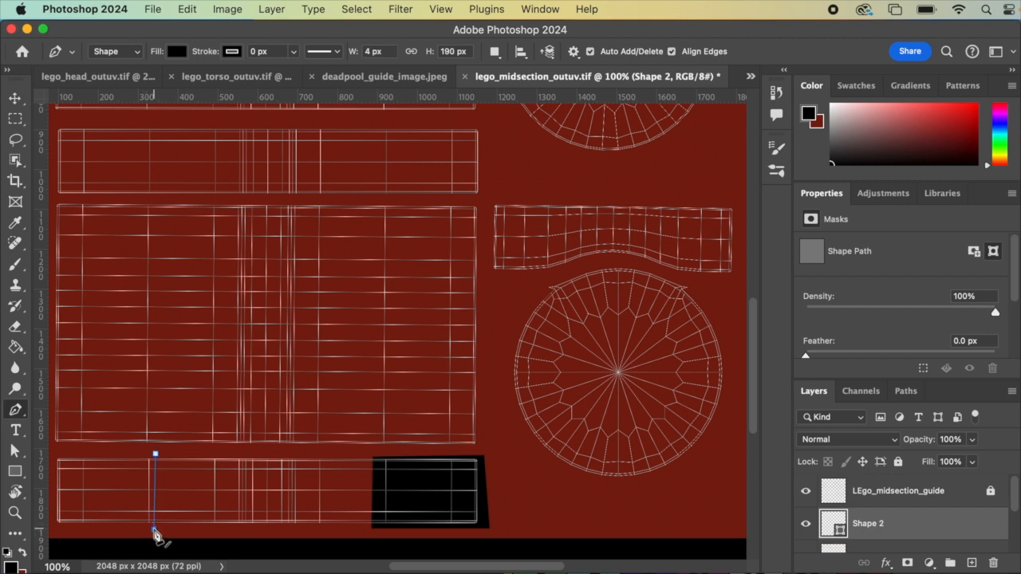
left_click(55, 530)
left_click(52, 453)
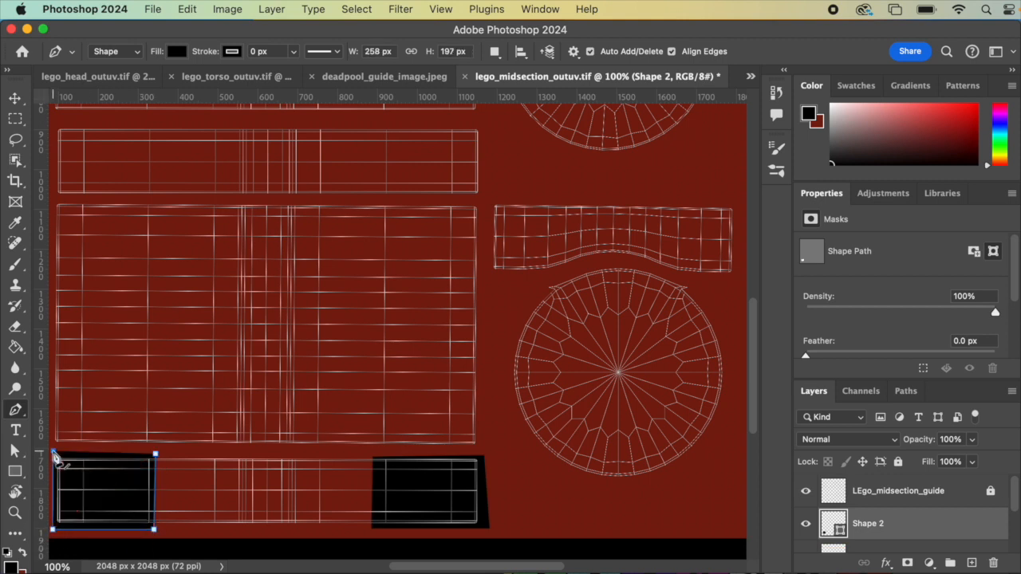
left_click(155, 454)
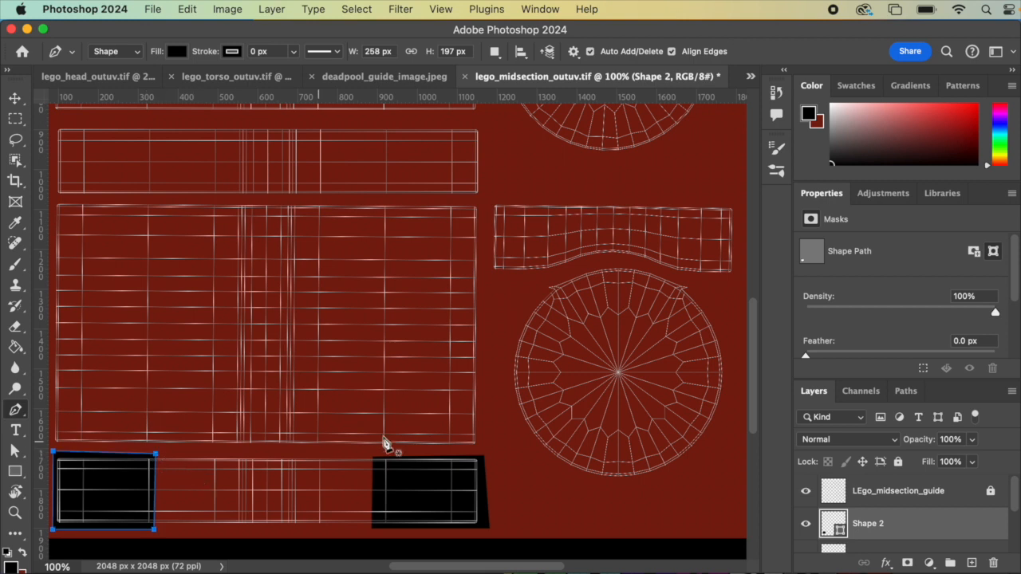
Step: Draw a black four-sided Pen shape about 289 by 189 px over the right end of the upper narrow UV strip
scroll(444, 344, "up", 3)
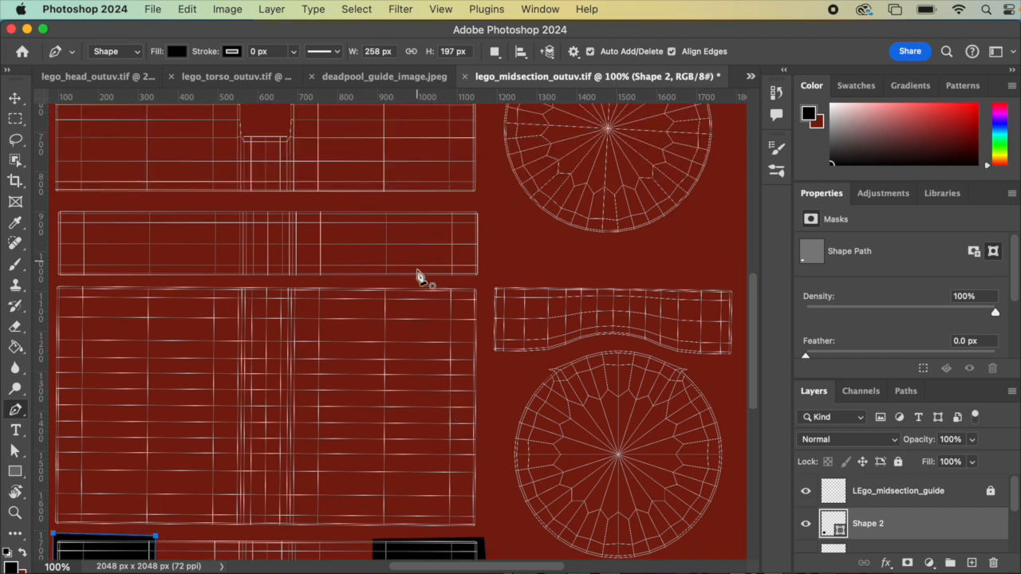
scroll(415, 275, "up", 1)
left_click(371, 201)
left_click(372, 274)
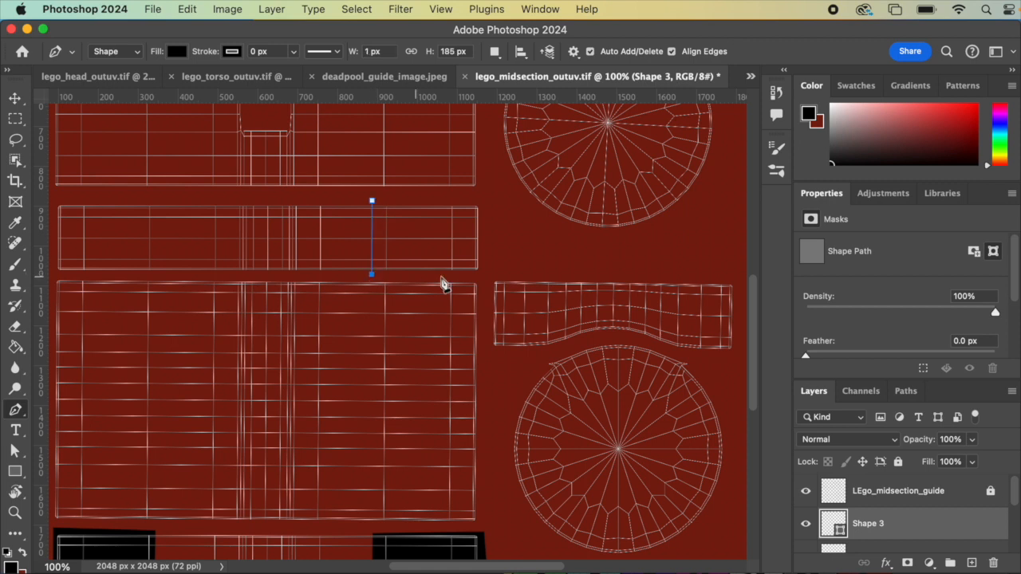
left_click(485, 273)
left_click(486, 199)
left_click(372, 200)
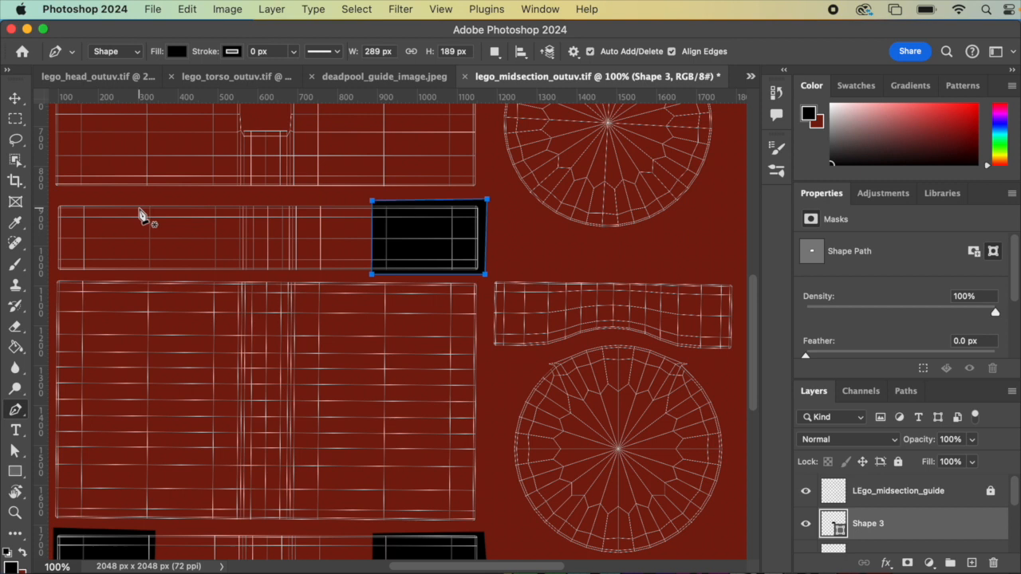
Step: Draw a black four-sided Pen shape about 279 by 196 px over the left end of the upper narrow UV strip
left_click(163, 200)
left_click(161, 277)
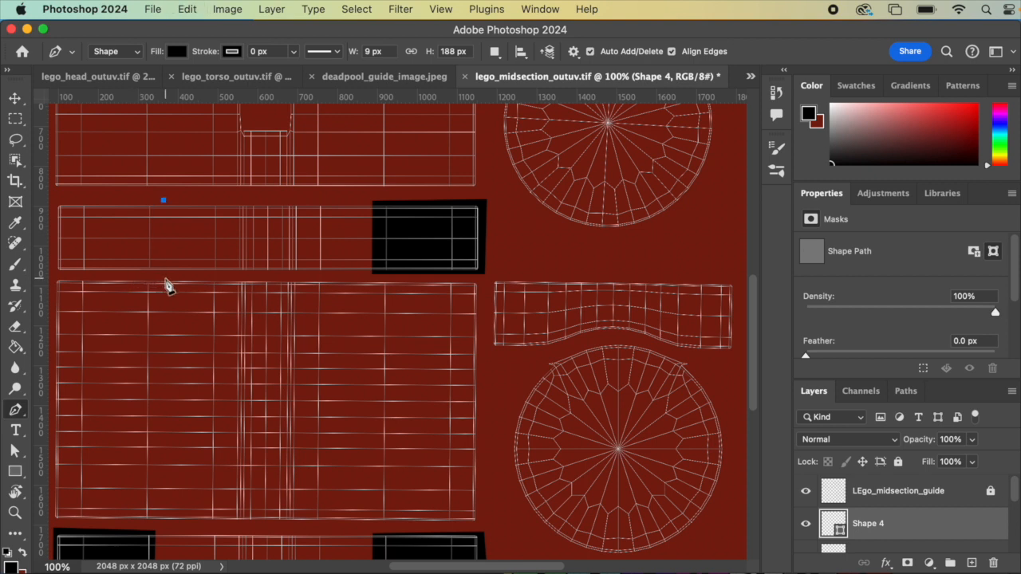
left_click(163, 276)
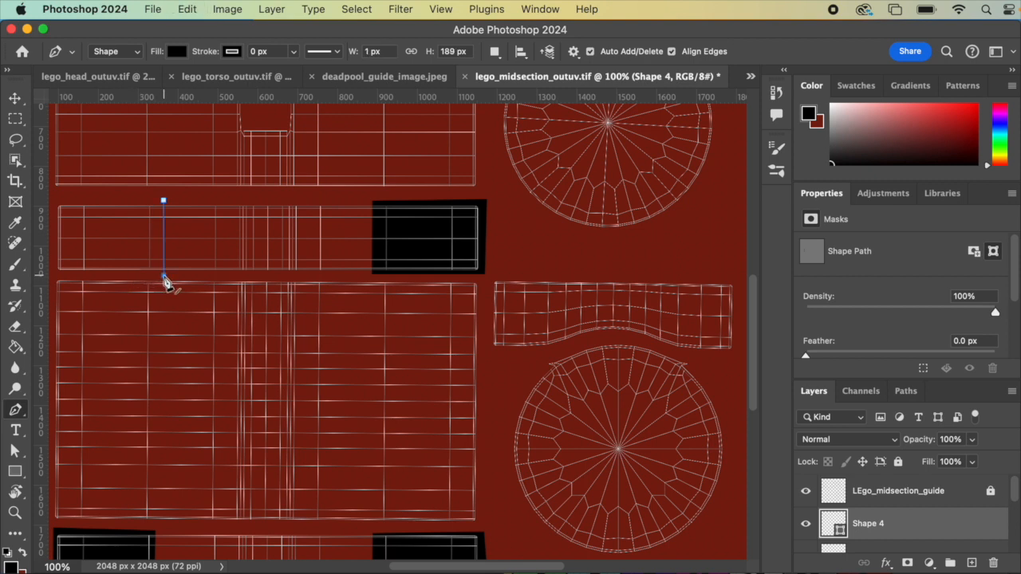
left_click(53, 275)
left_click(53, 199)
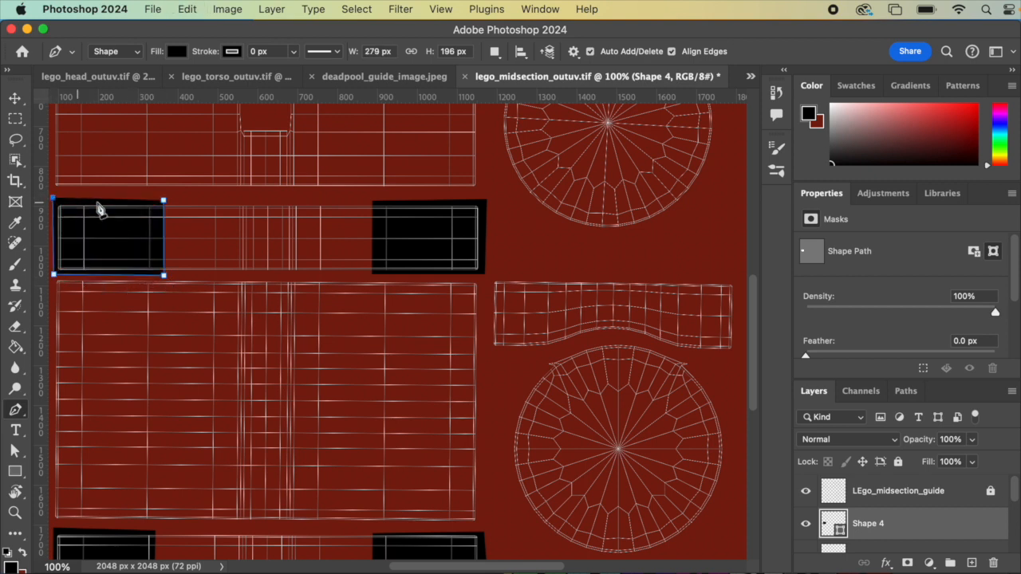
left_click(163, 202)
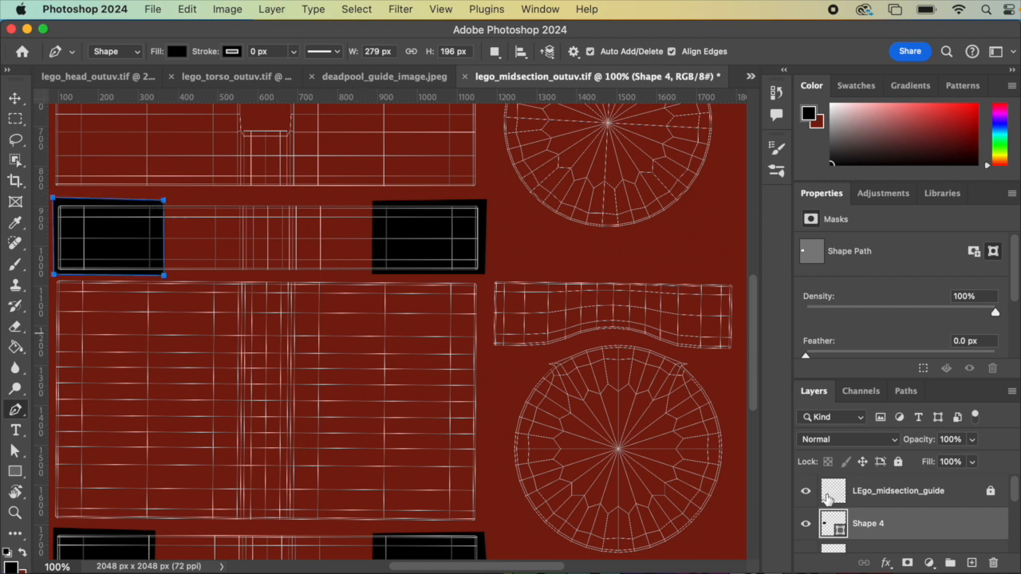
Step: Hide the LEgo_midsection_guide layer and view the entire texture with its four black patches
left_click(806, 490)
key("z")
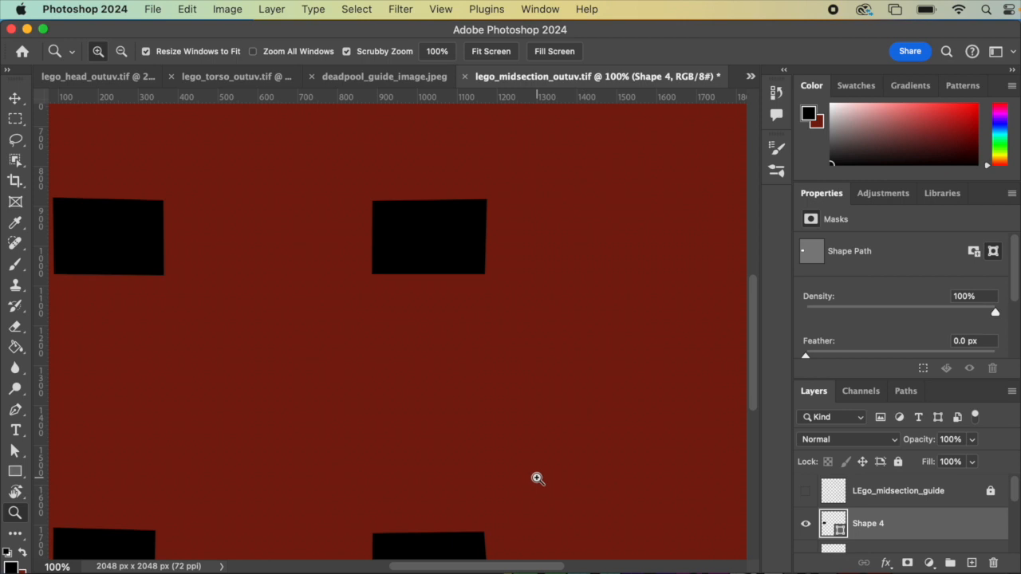
left_click(476, 468, "alt")
left_click(468, 455, "alt")
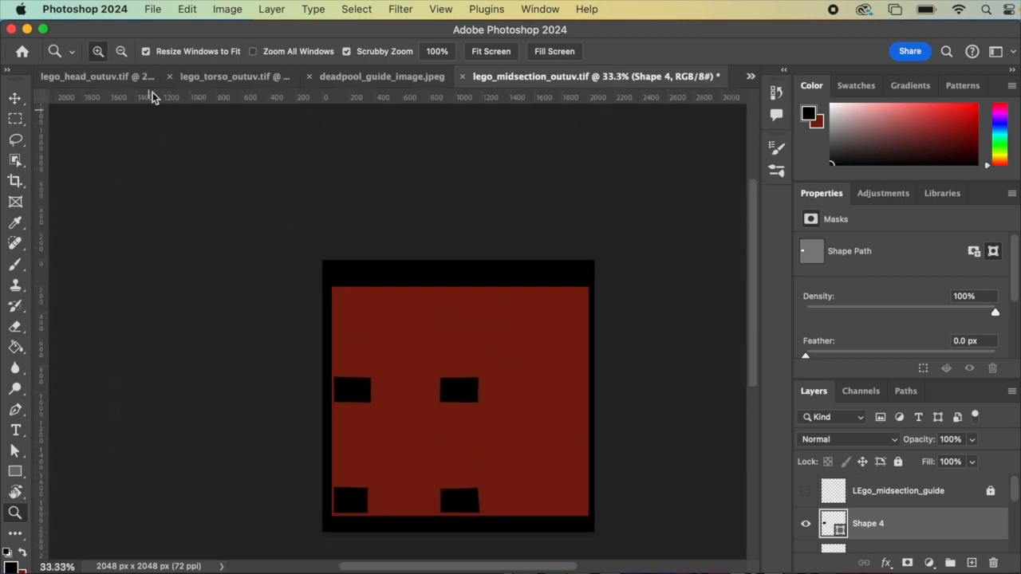
Step: Save lego_midsection_outuv.tif with its layers, using ZIP image compression, interleaved pixel order, IBM PC byte order and RLE layer compression
left_click(147, 15)
left_click(177, 166)
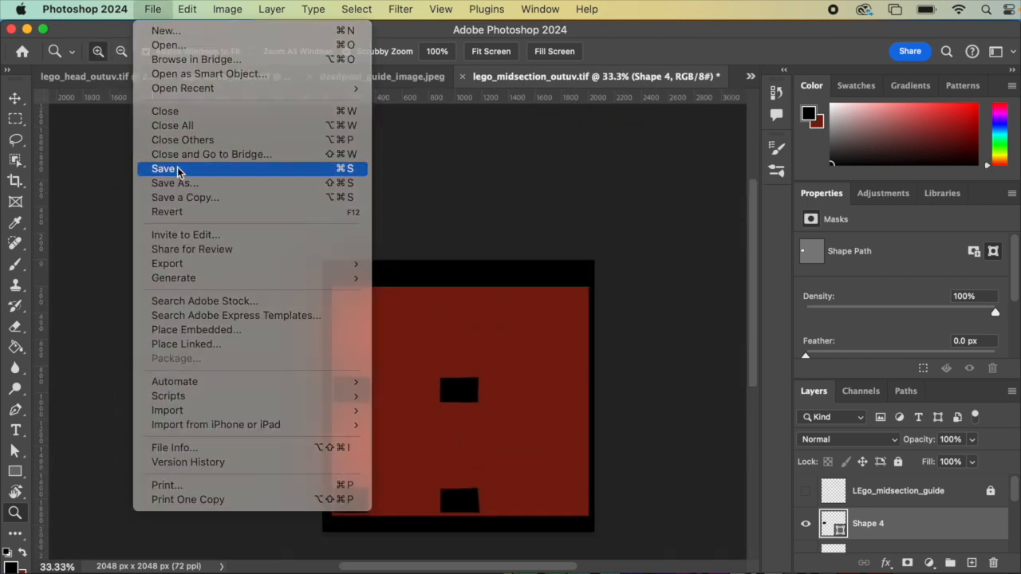
left_click(779, 274)
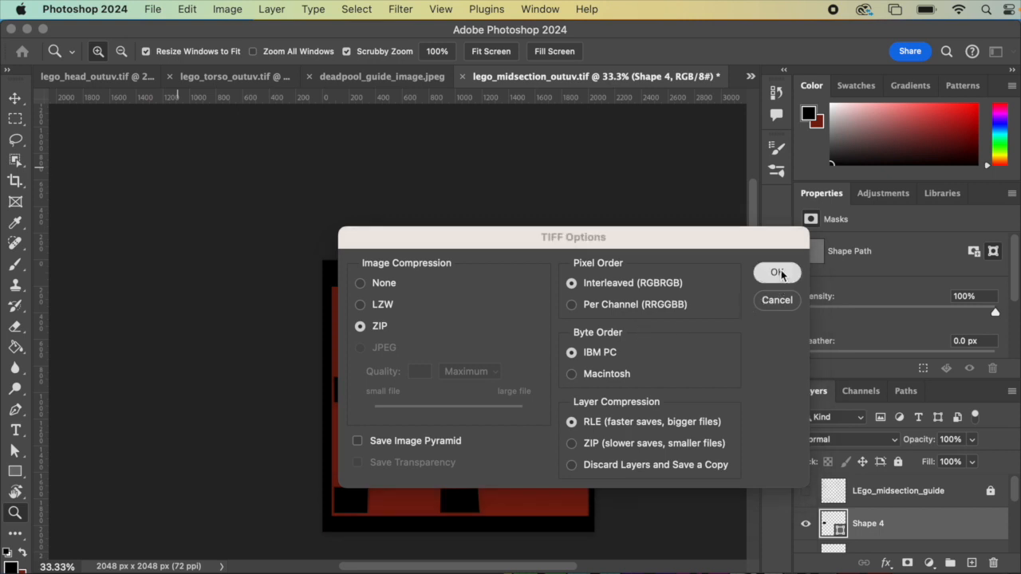
left_click(590, 273)
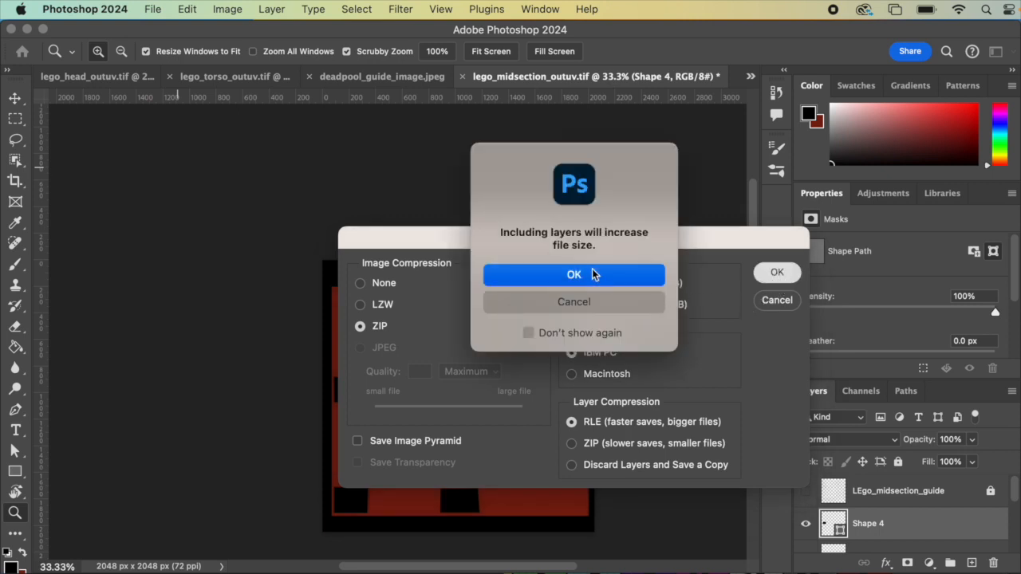
Step: Export the midsection texture as a JPG named lego_midsection_deadpool into the sourceimages folder
left_click(153, 8)
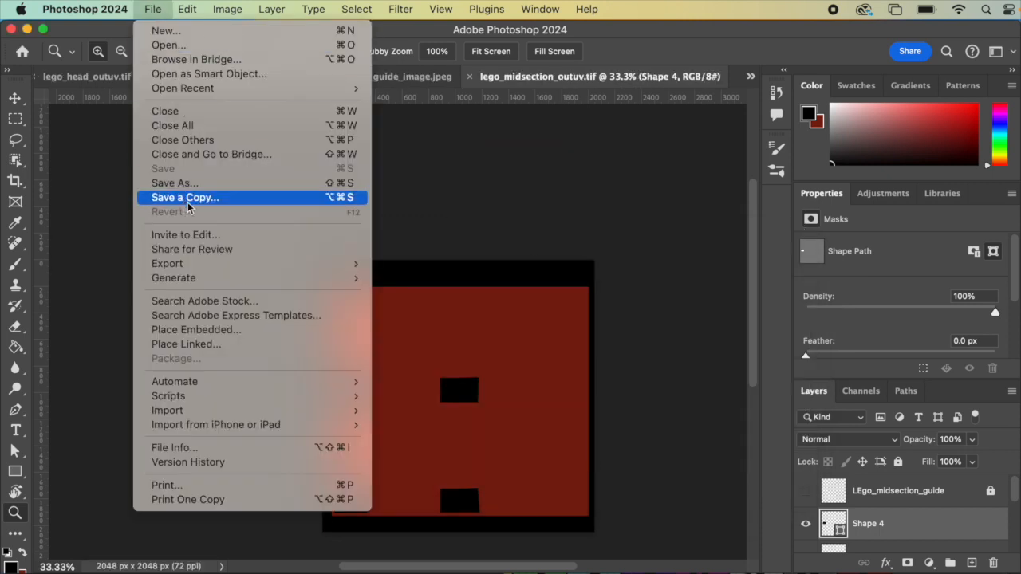
mouse_move(307, 272)
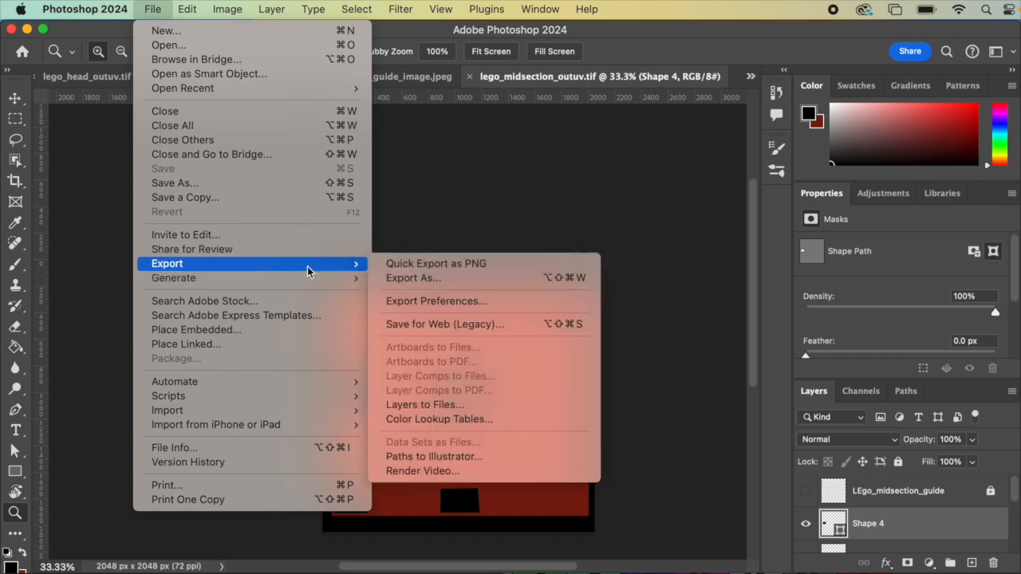
left_click(449, 280)
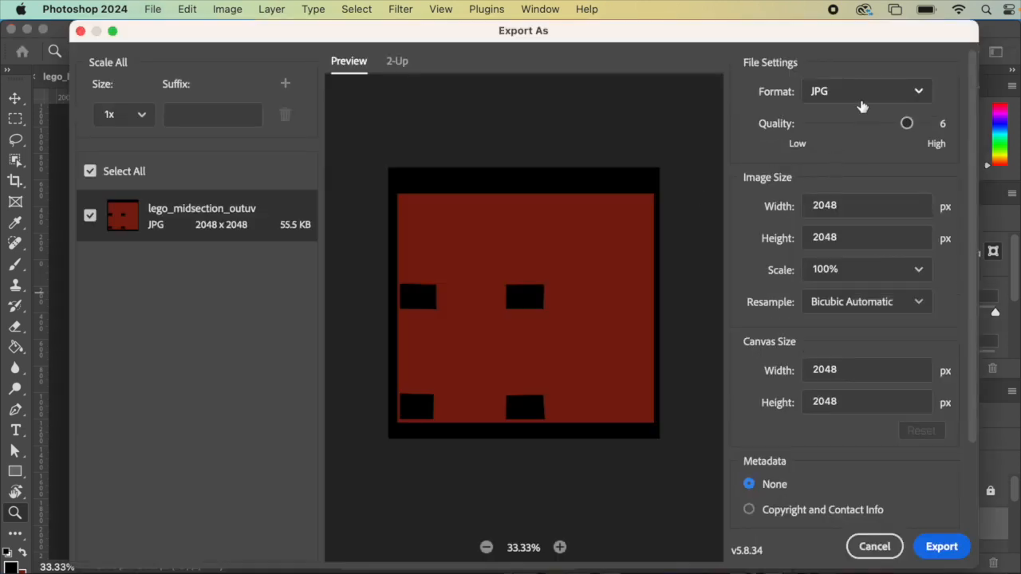
left_click(940, 547)
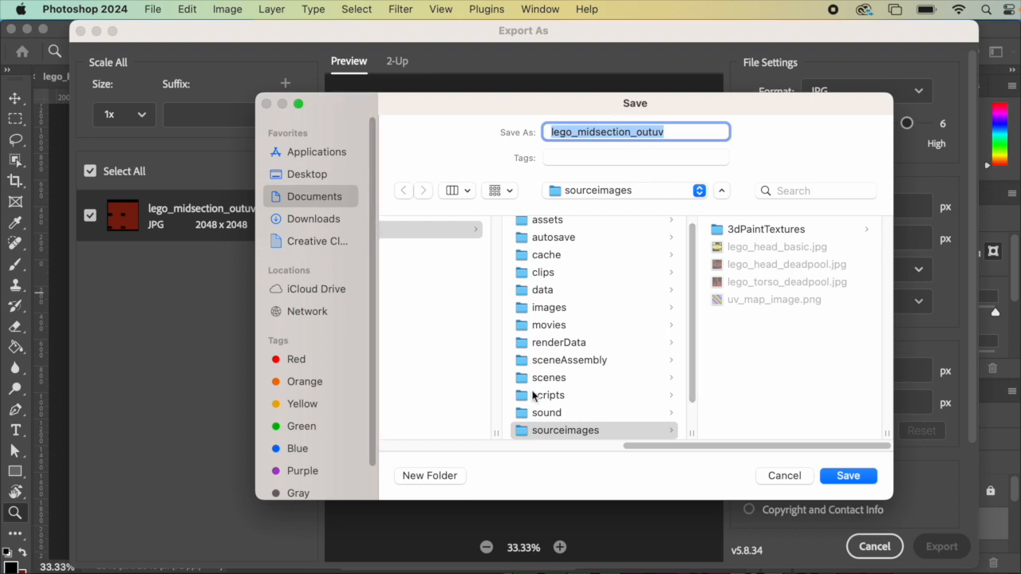
left_click(785, 280)
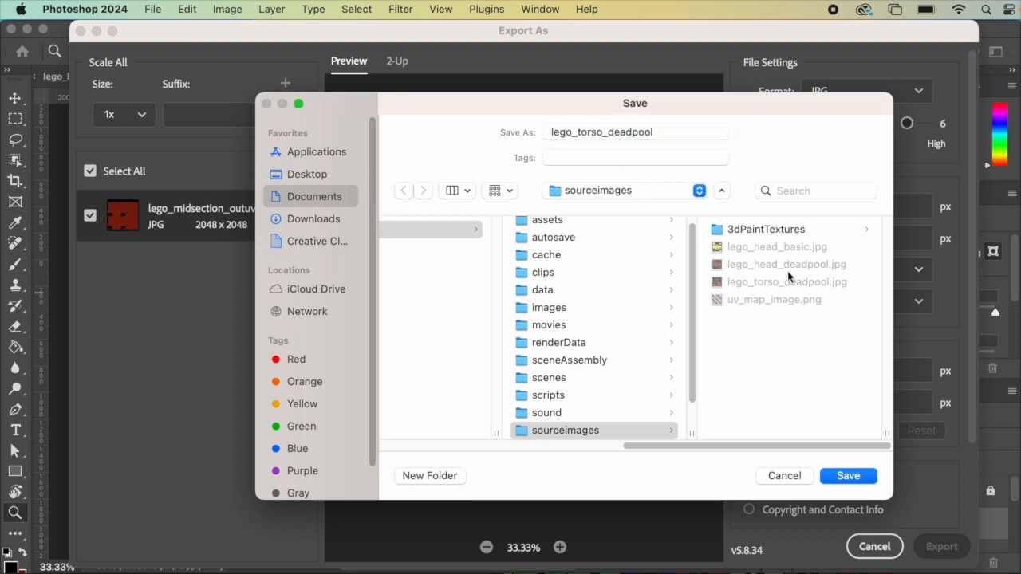
left_click(594, 133)
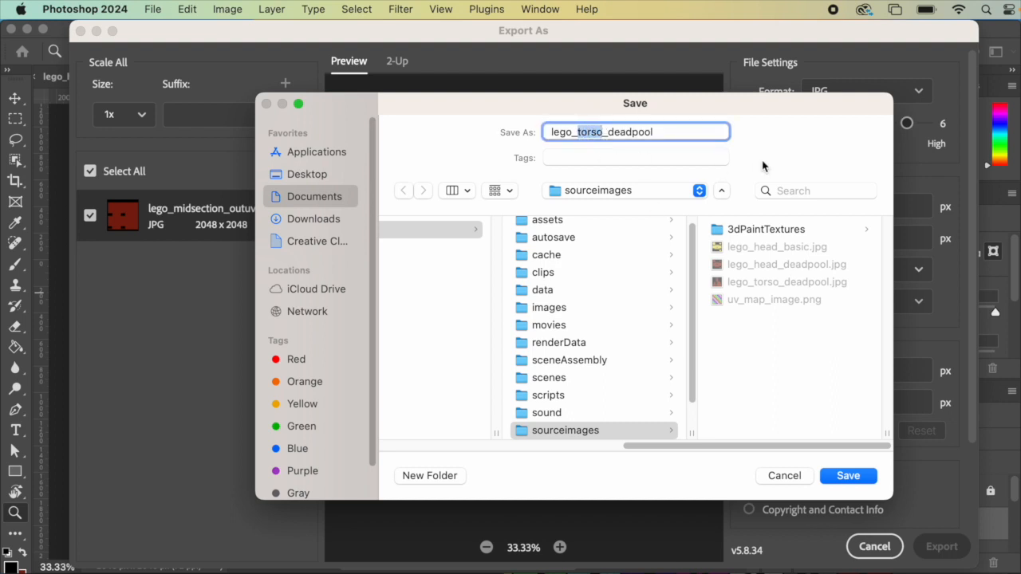
type("midsect")
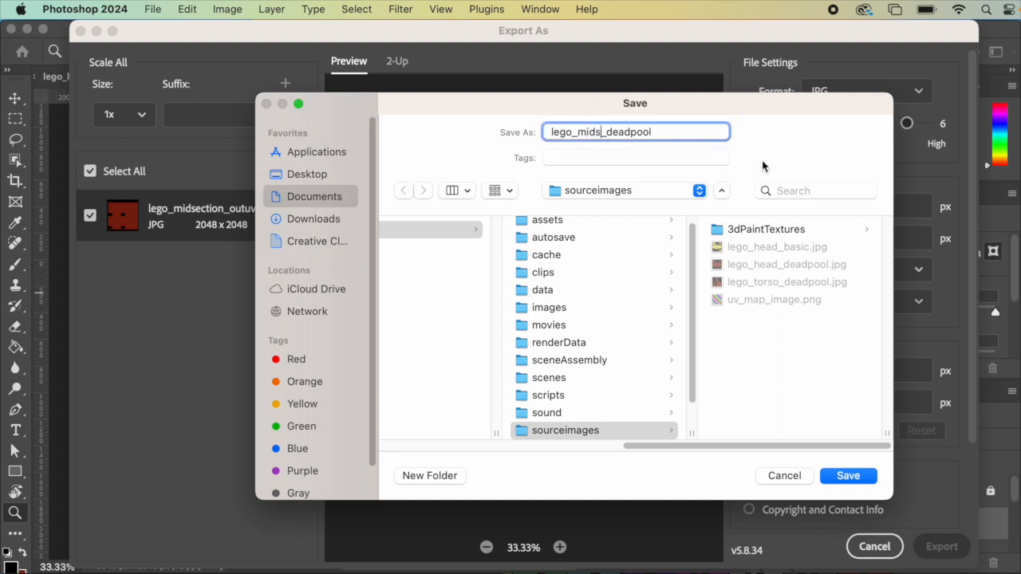
type("ion")
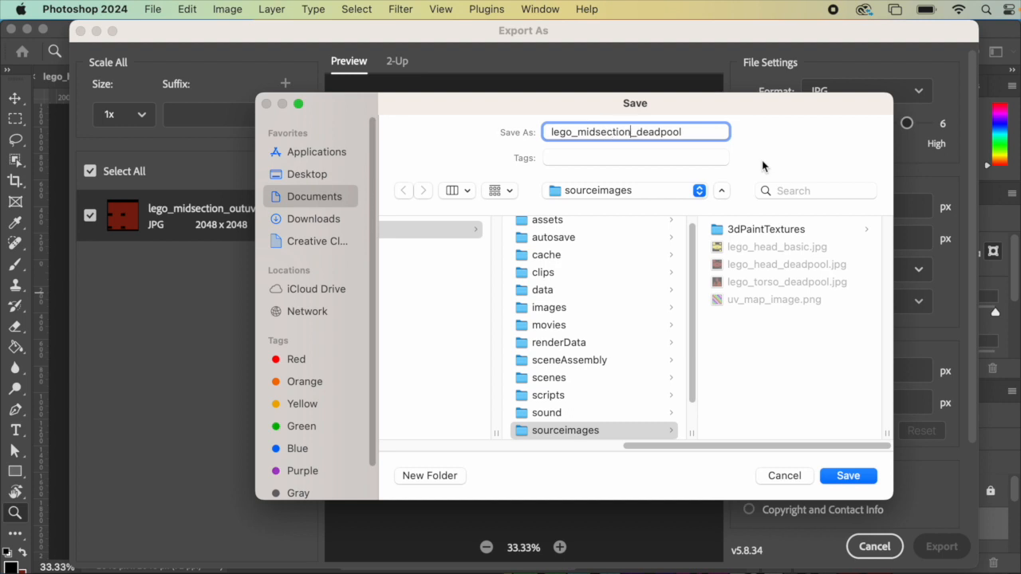
left_click(848, 477)
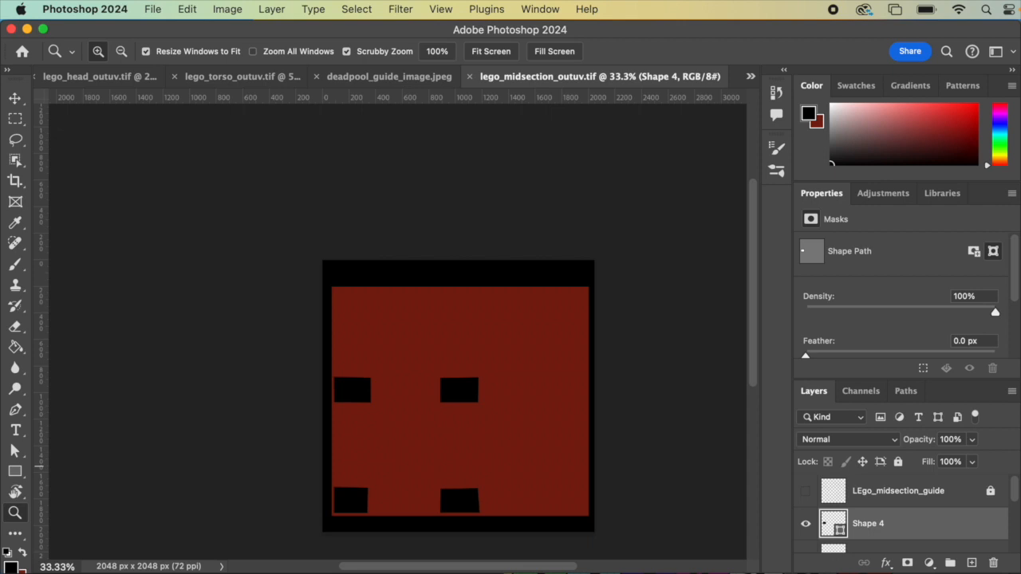
Step: Switch to Maya and assign a new Phong E material to Lego_Midsection
key("super+Tab")
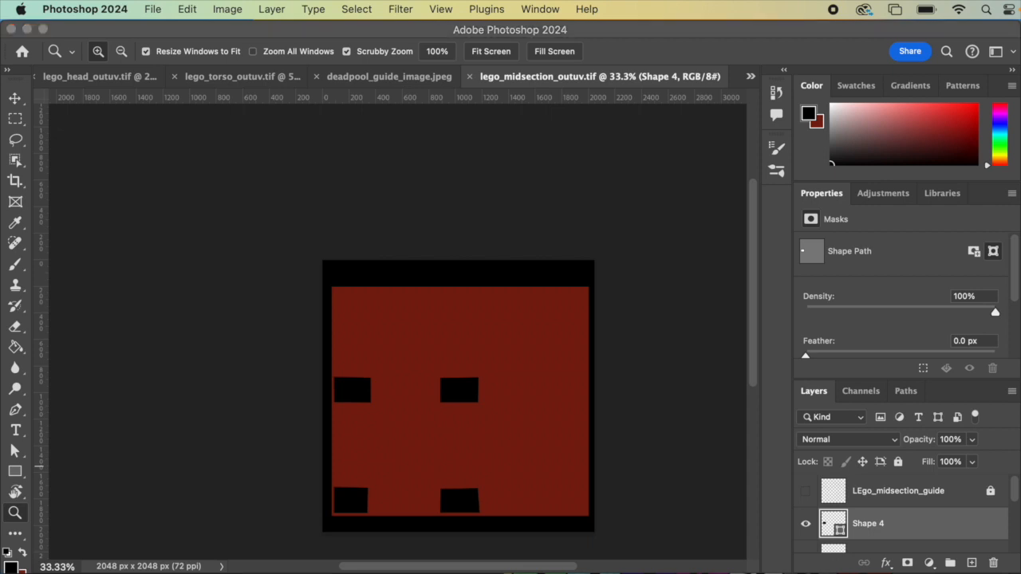
left_click_drag(726, 133, 747, 491)
left_click_drag(283, 378, 408, 321, "alt")
right_click(432, 308)
right_click_drag(431, 305, 489, 267)
scroll(495, 336, "down", 4)
left_click_drag(495, 336, 446, 309, "alt")
right_click_drag(368, 264, 383, 572)
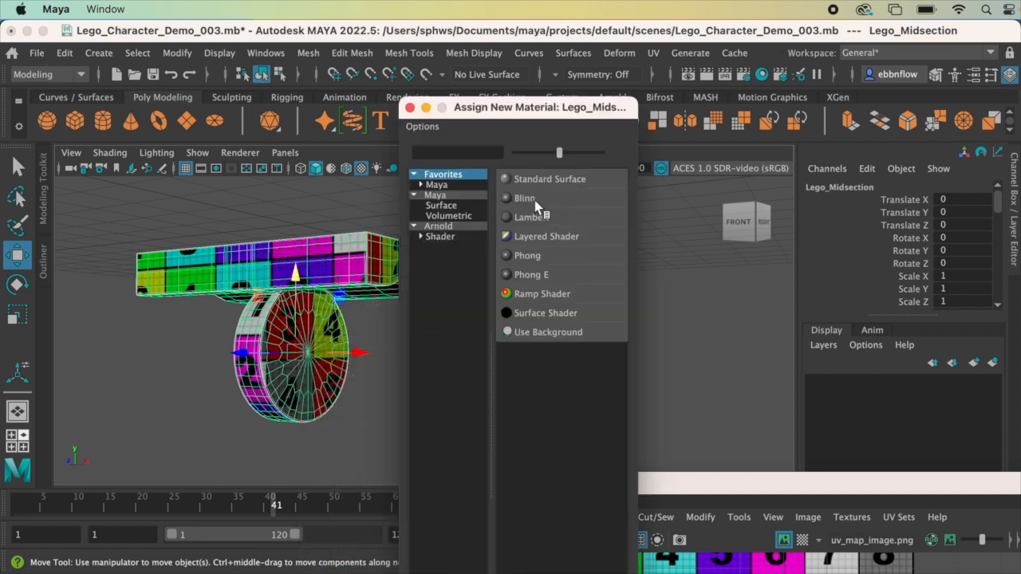
left_click(548, 274)
Step: Rename the new Phong E material as deadpool_midsection_material
left_click(816, 219)
double_click(816, 219)
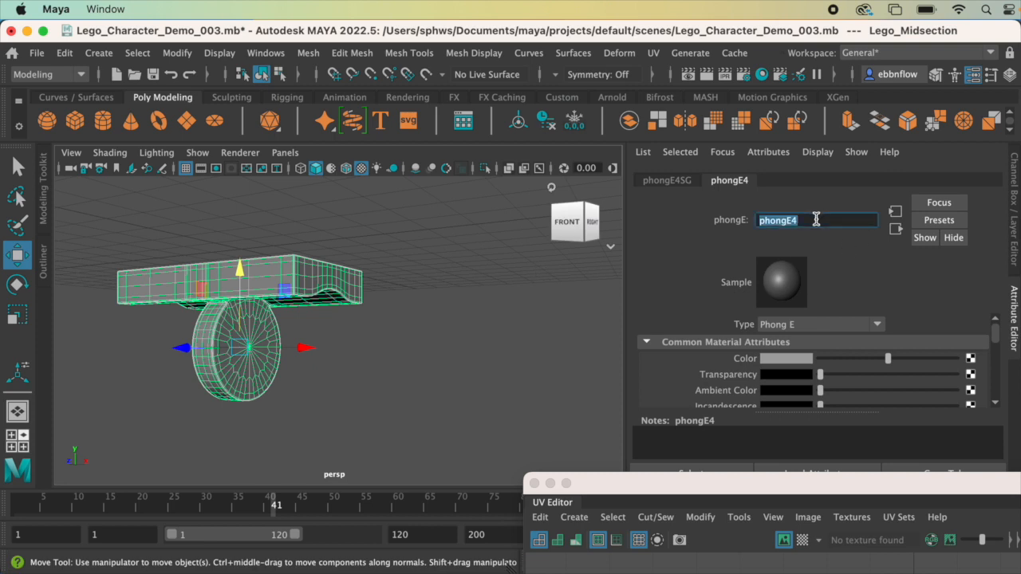
type("deadpool_midsection_")
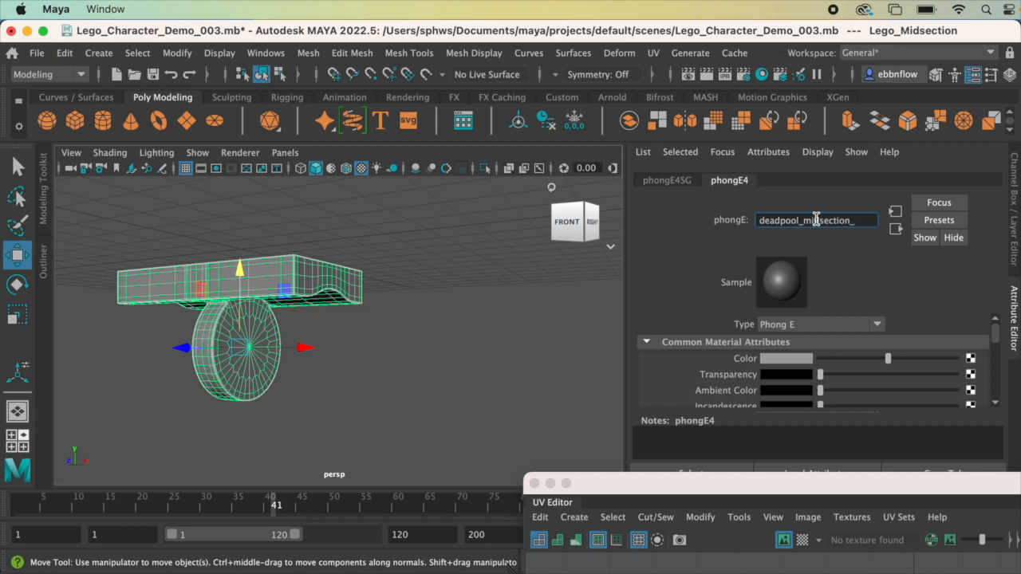
type("erial")
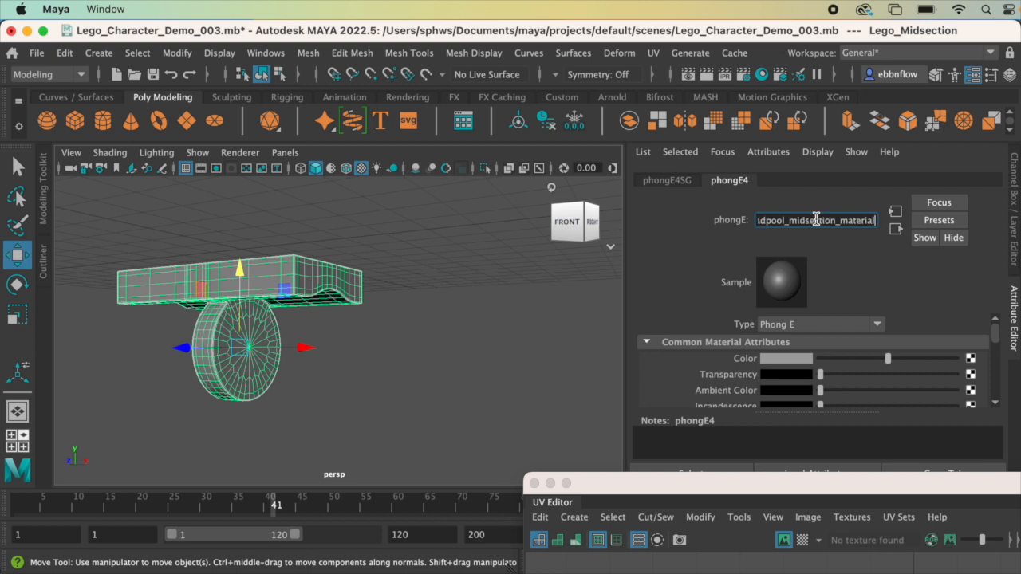
key("Return")
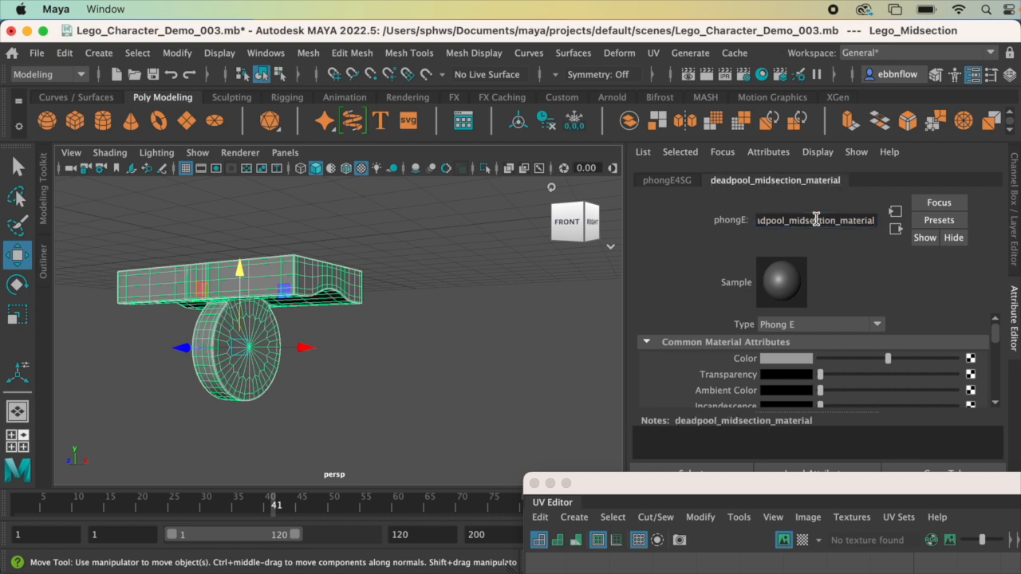
Step: Map the material's color to a File texture using lego_midsection_deadpool.jpg from sourceimages, and deselect the midsection
left_click(970, 359)
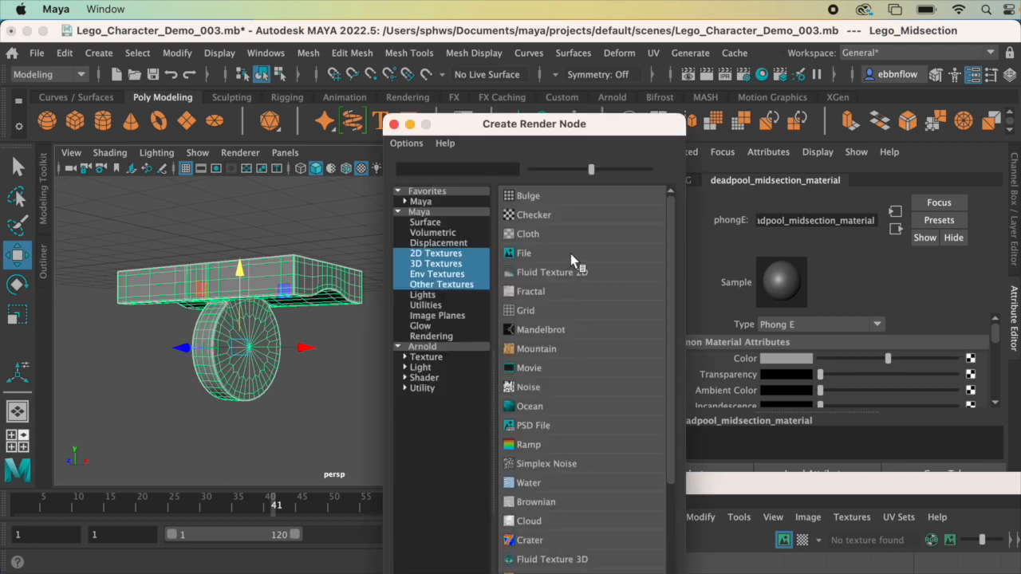
left_click(571, 255)
left_click(974, 397)
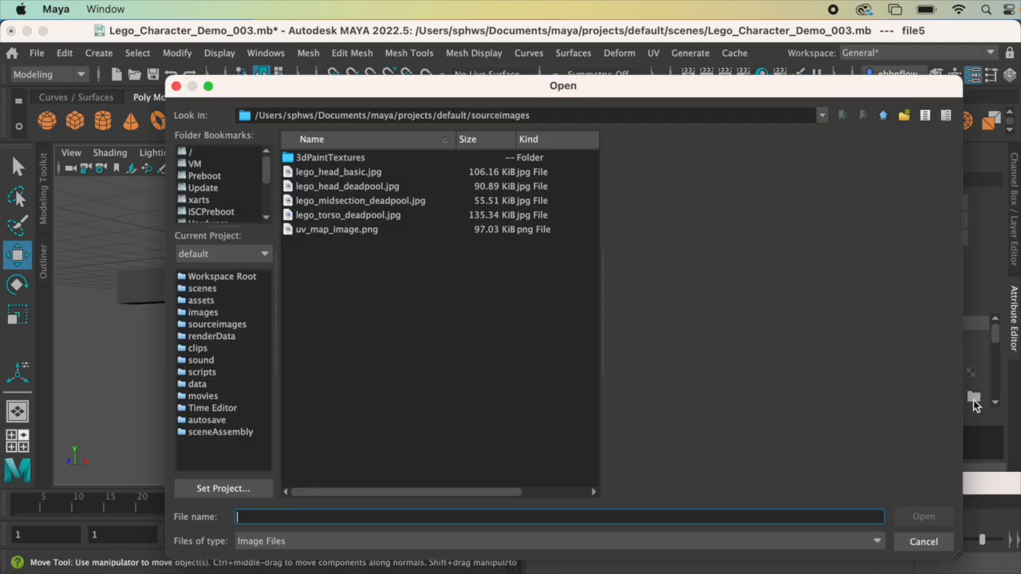
left_click(388, 201)
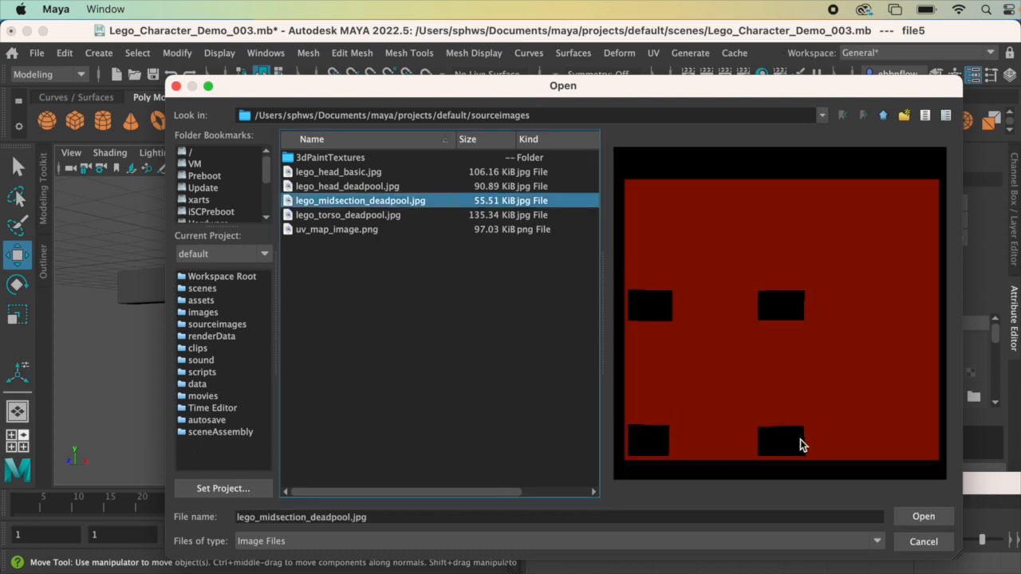
left_click(912, 516)
left_click(412, 367)
left_click_drag(325, 339, 370, 334, "alt")
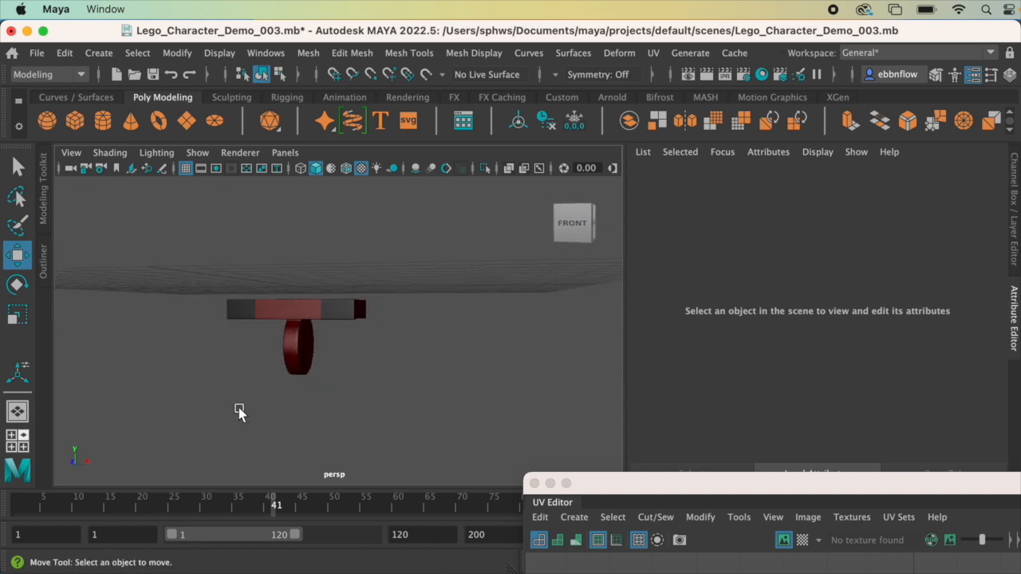
Step: Unhide Lego_Head, Lego_Torso and both legs, arms and hands through the Outliner, and clear the selection
left_click(45, 263)
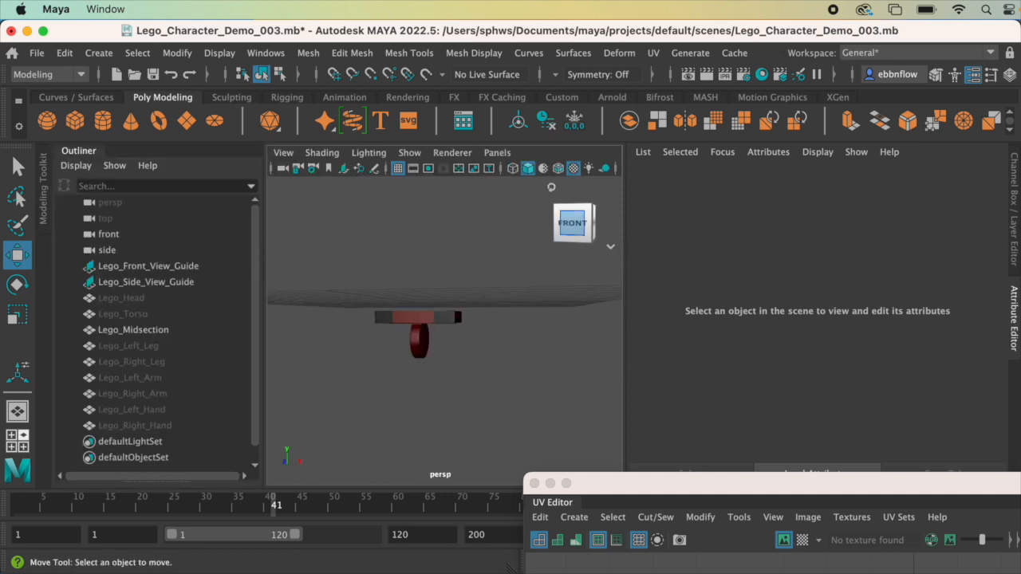
key("ctrl+a")
left_click(121, 298)
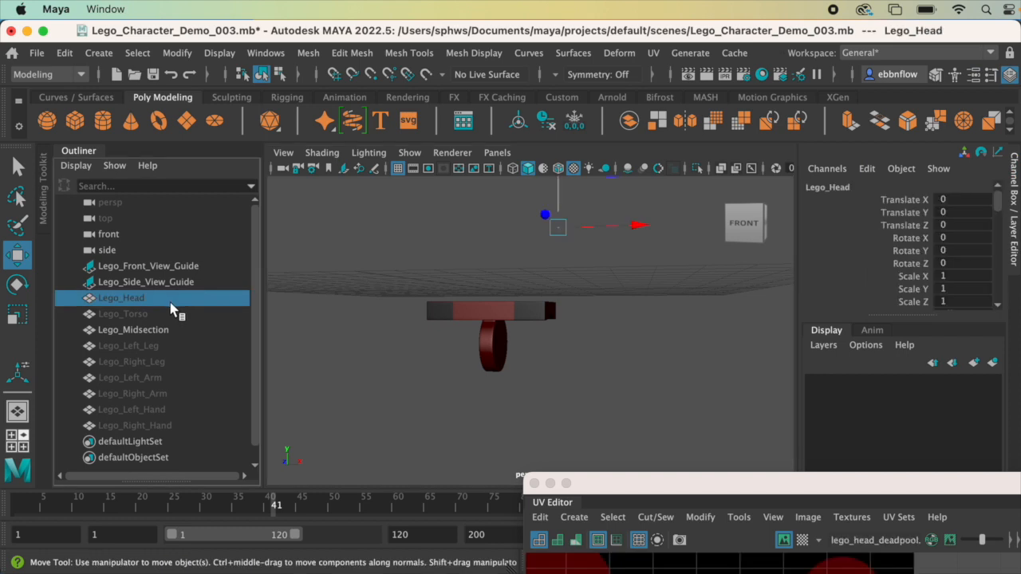
left_click(173, 428)
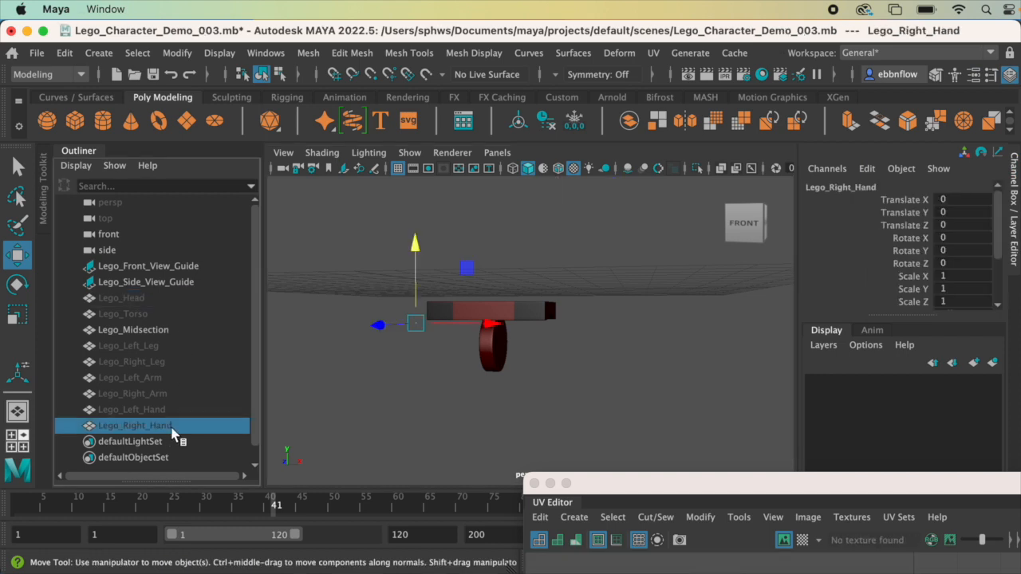
left_click(200, 351, "shift")
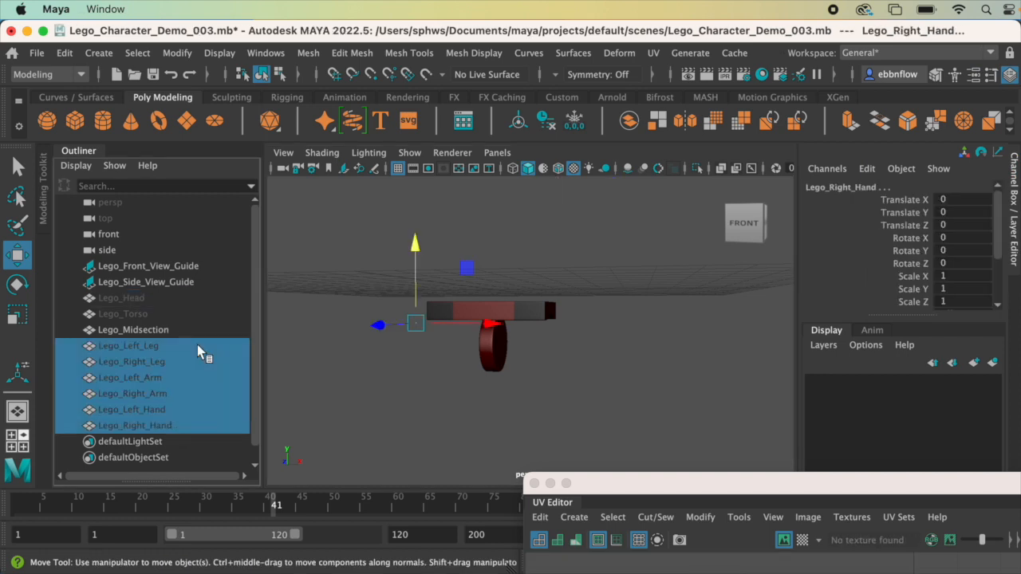
left_click(183, 314, "ctrl")
left_click(197, 303, "ctrl")
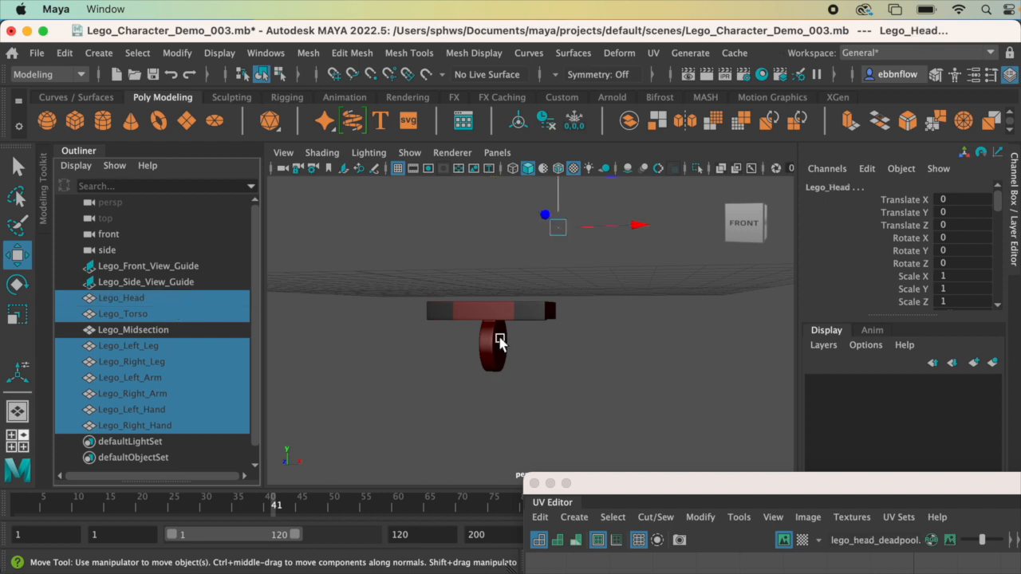
key("f")
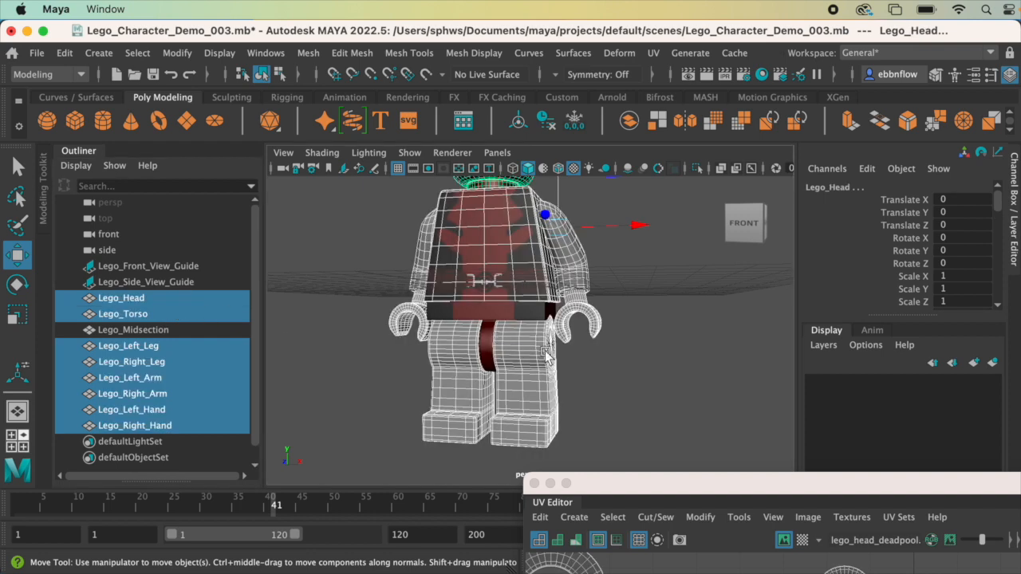
left_click(670, 351)
Step: Examine the textured midsection against the torso and legs from several angles, including the whole character
left_click_drag(561, 345, 376, 348, "alt")
scroll(545, 349, "up", 3)
left_click_drag(586, 326, 559, 319, "alt")
left_click_drag(627, 303, 512, 320, "alt")
scroll(512, 320, "down", 5)
middle_click_drag(626, 325, 679, 313, "alt")
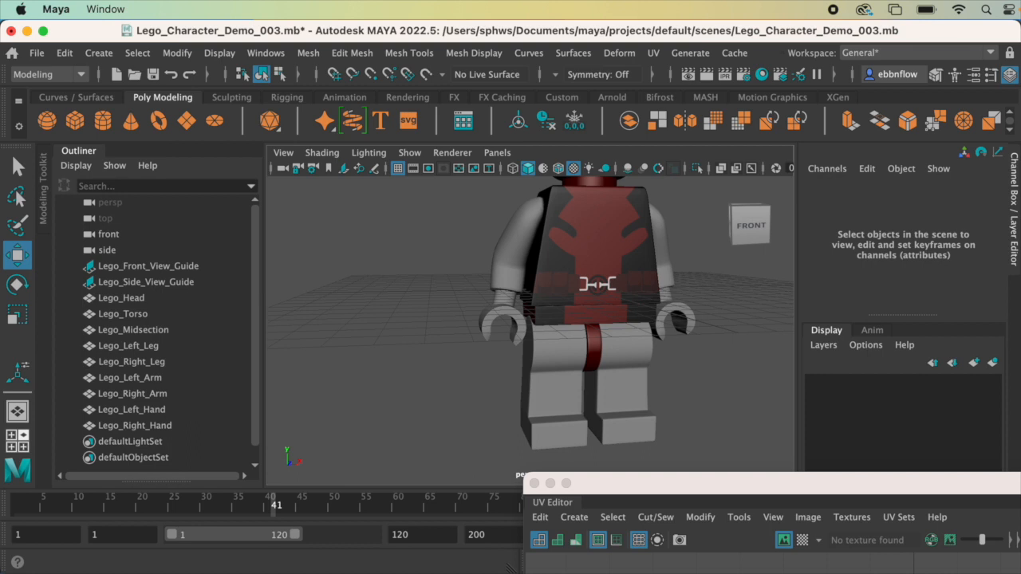
left_click_drag(654, 394, 606, 364, "alt")
scroll(600, 360, "up", 3)
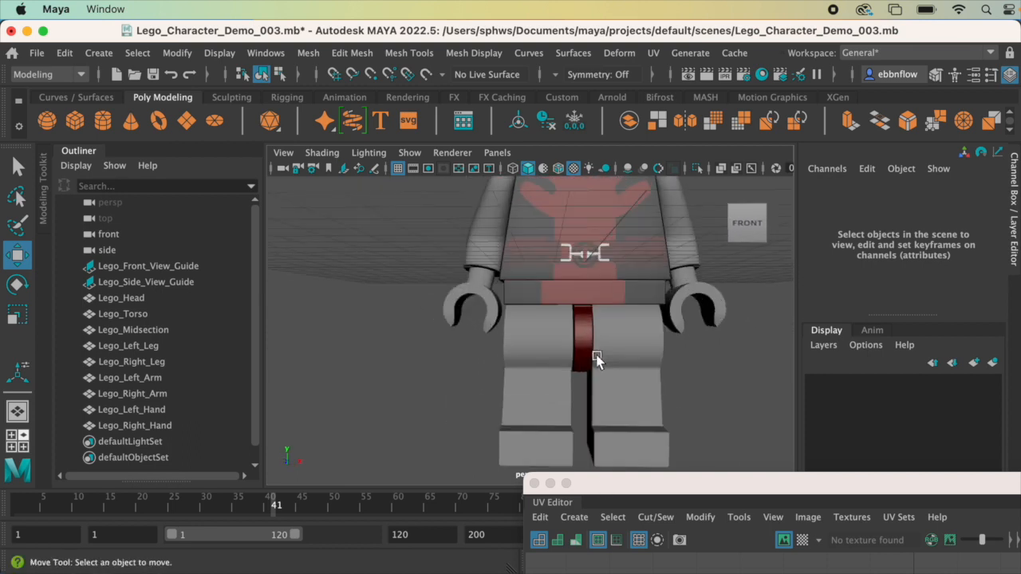
middle_click_drag(593, 351, 563, 411, "alt")
scroll(563, 367, "down", 5)
middle_click_drag(550, 369, 670, 318, "alt")
left_click_drag(670, 319, 654, 322, "alt")
middle_click_drag(641, 335, 592, 397, "alt")
left_click_drag(591, 401, 589, 389, "alt")
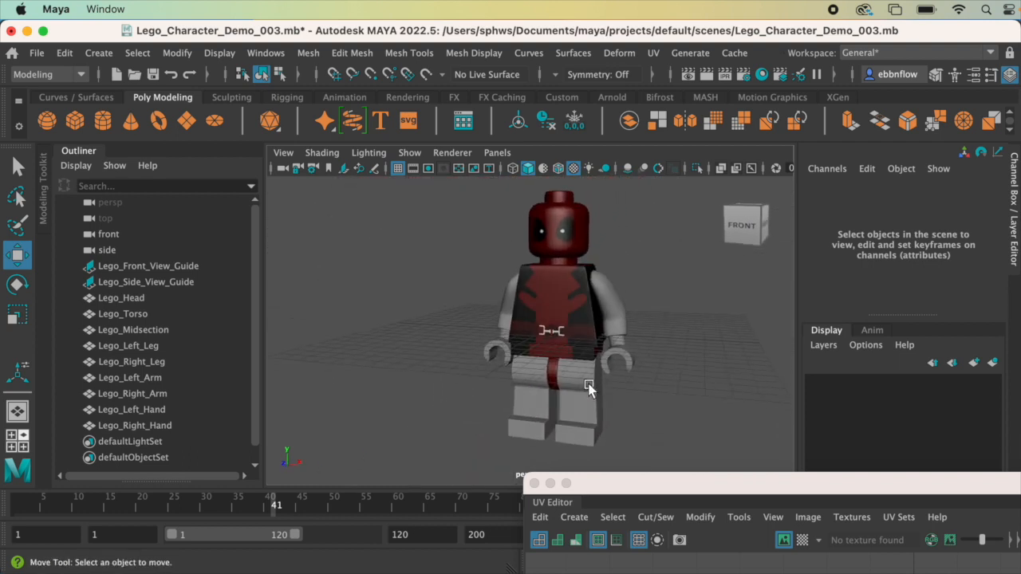